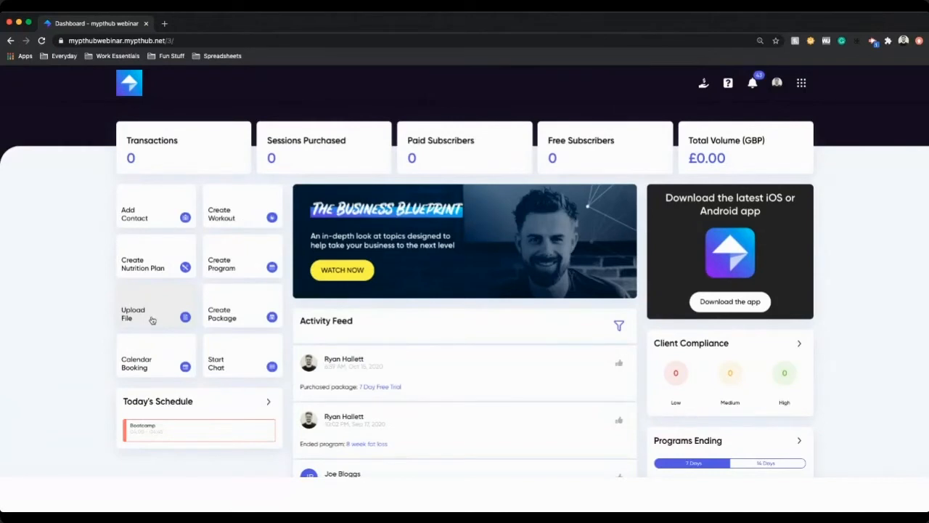
# Step: Scroll through the dashboard to review its stats, quick actions, activity feed and side panels
pyautogui.scroll(-3, 350, 357)
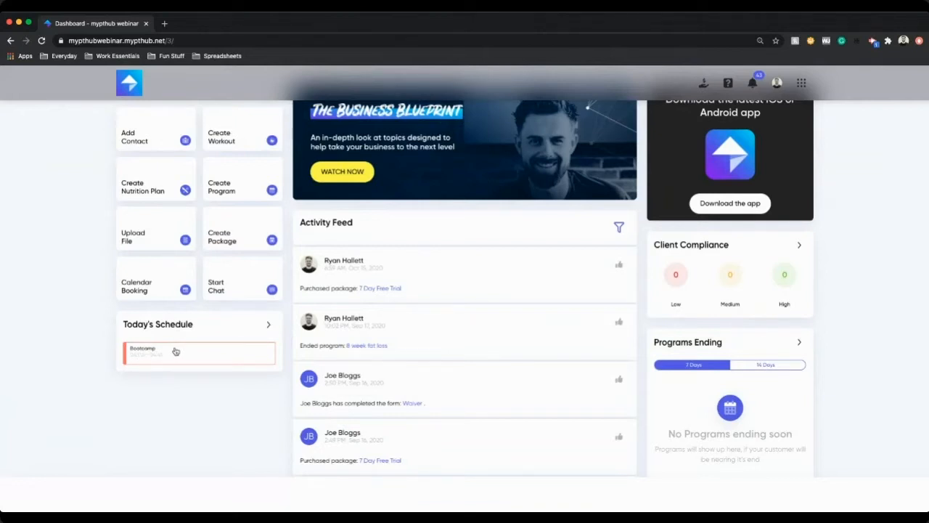
pyautogui.scroll(3, 176, 351)
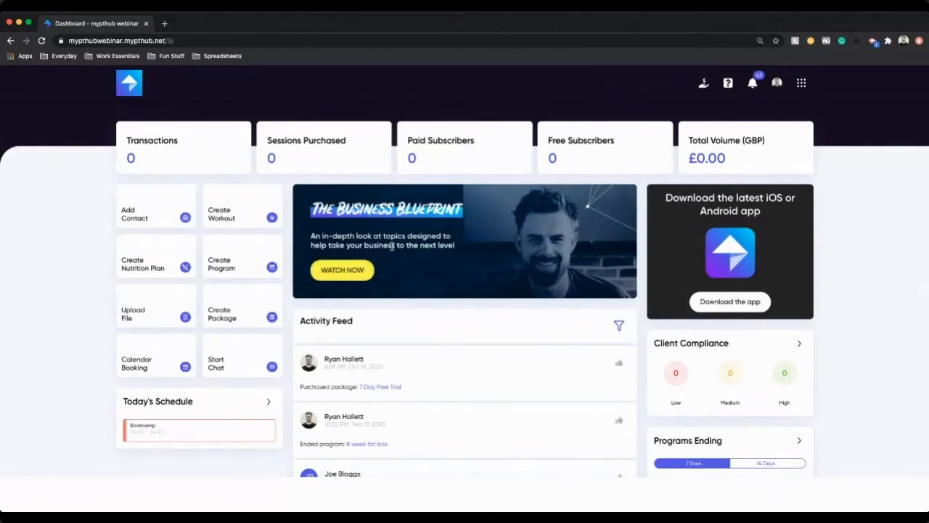
pyautogui.scroll(-2, 511, 385)
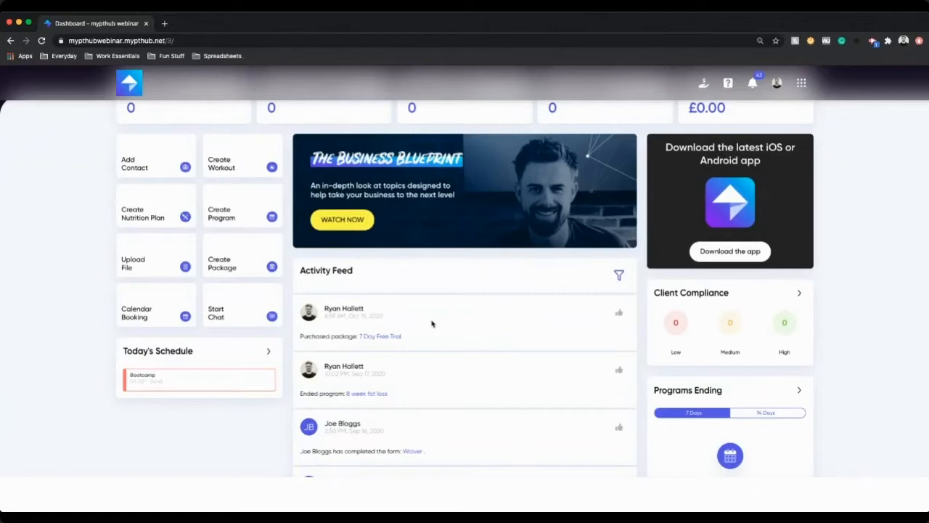
pyautogui.scroll(1, 432, 324)
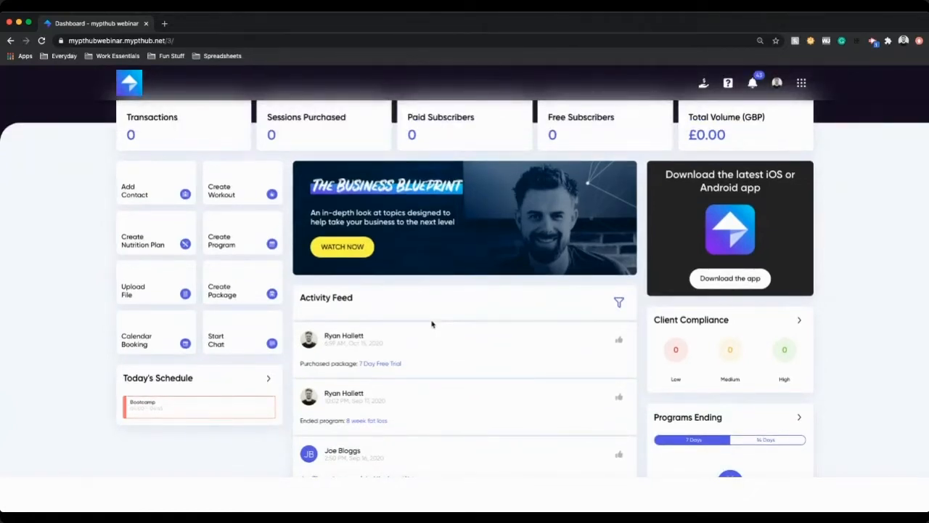
pyautogui.scroll(-5, 443, 374)
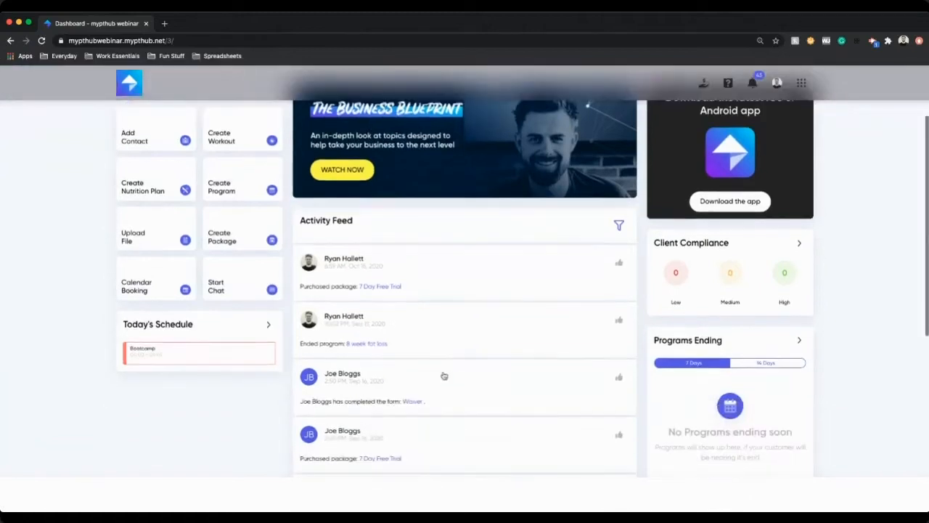
pyautogui.scroll(4, 445, 374)
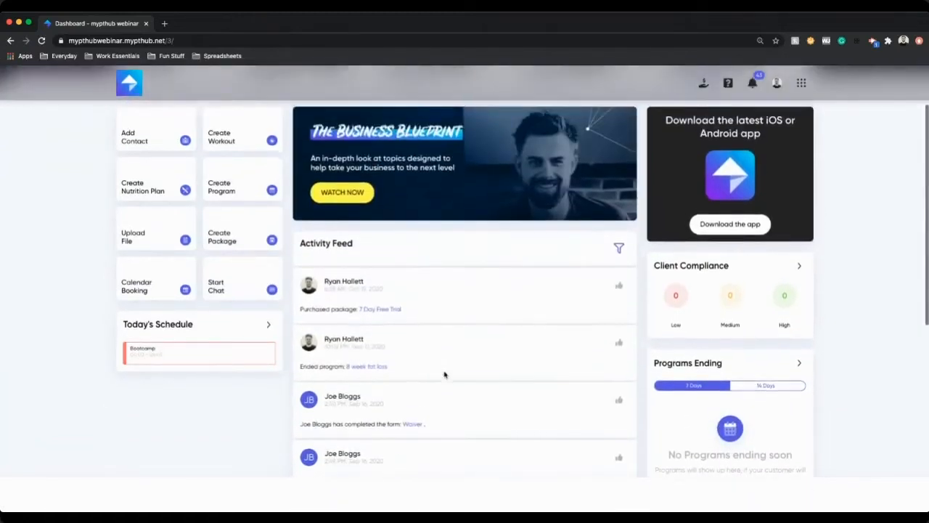
pyautogui.scroll(2, 445, 374)
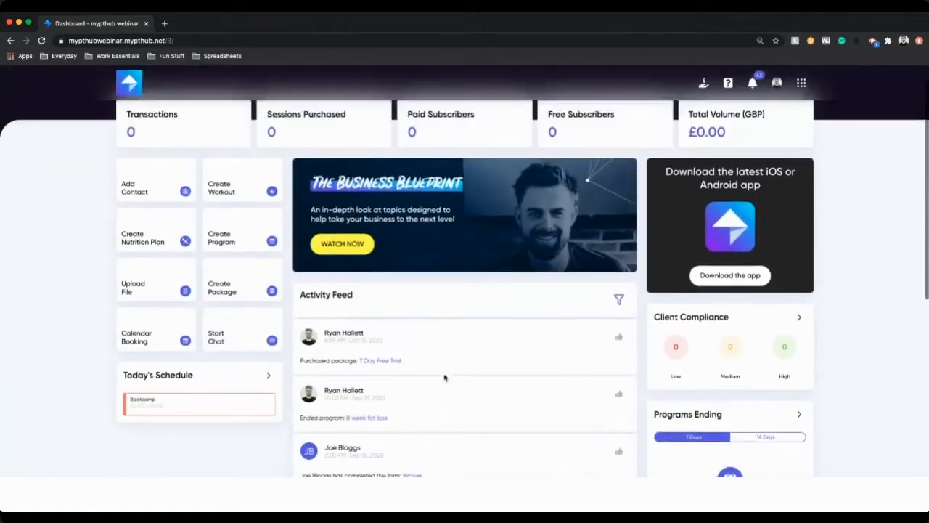
# Step: Filter the activity feed to show only Workouts
pyautogui.click(619, 337)
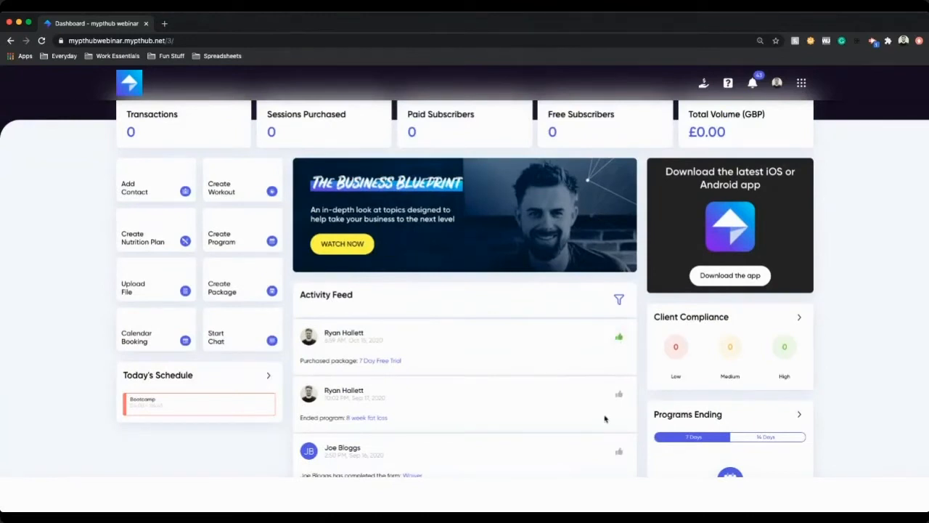
pyautogui.click(618, 299)
pyautogui.click(388, 341)
pyautogui.click(398, 383)
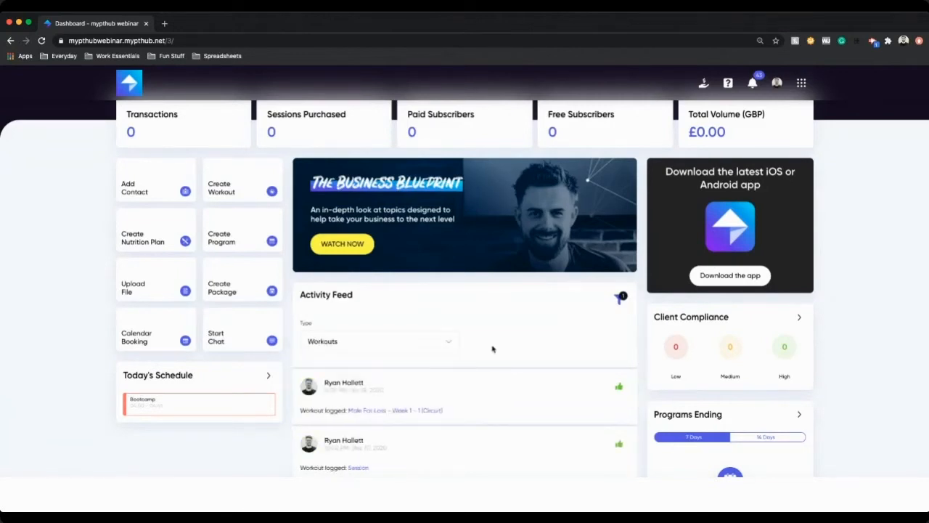
# Step: Open the Download the app dialog and close it again
pyautogui.scroll(-2, 491, 349)
pyautogui.scroll(2, 491, 350)
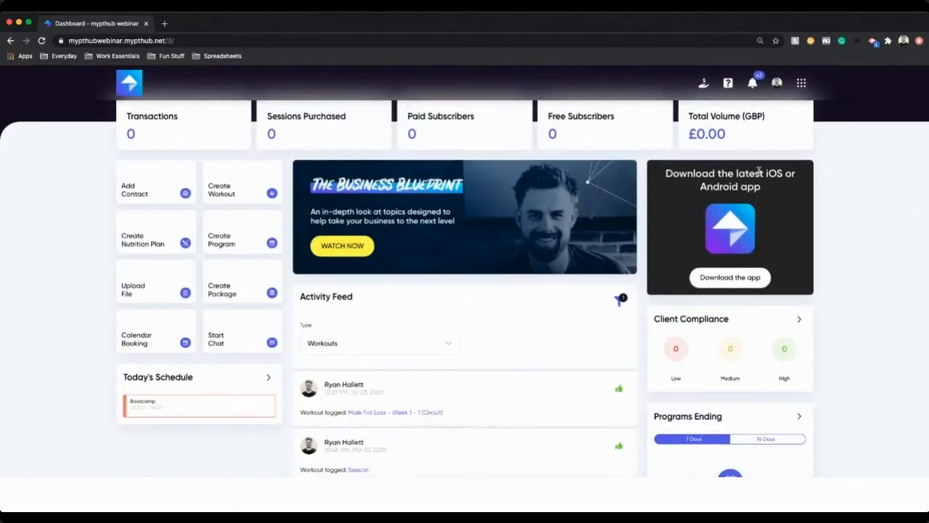
pyautogui.scroll(1, 754, 190)
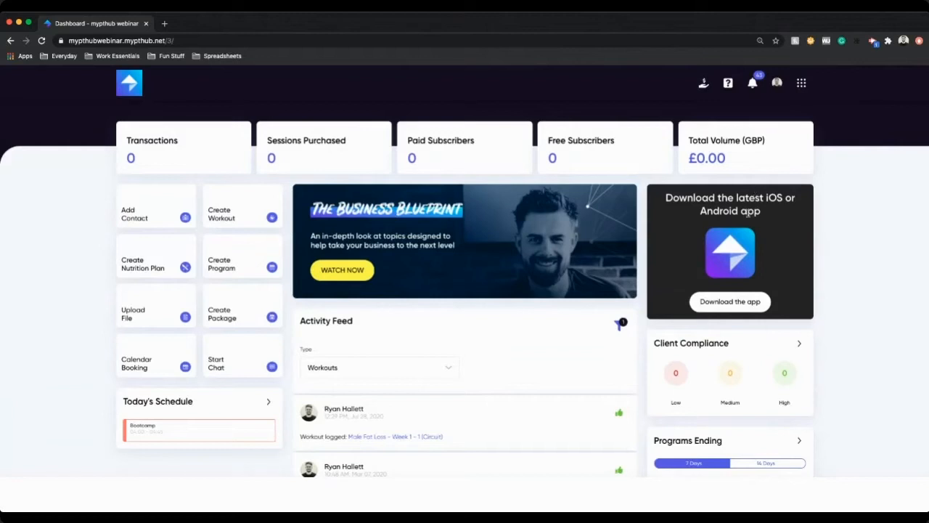
pyautogui.click(733, 308)
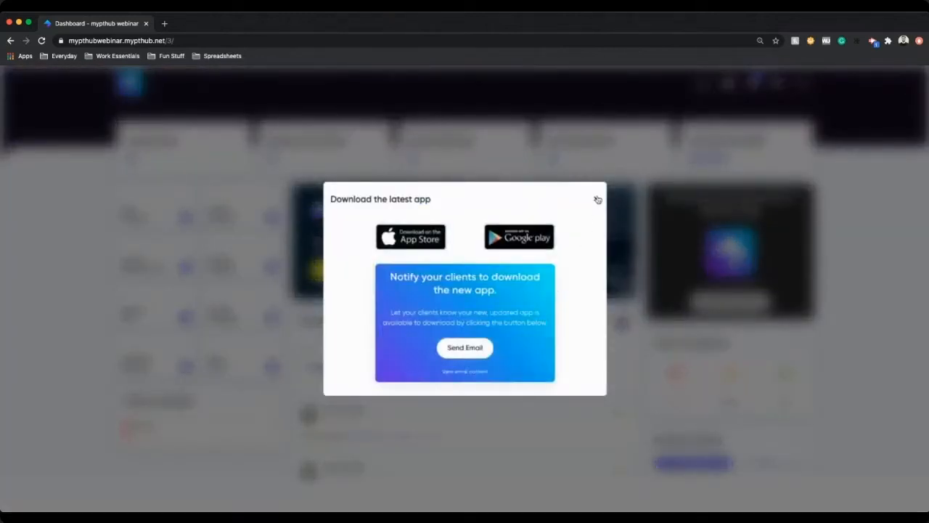
pyautogui.click(597, 200)
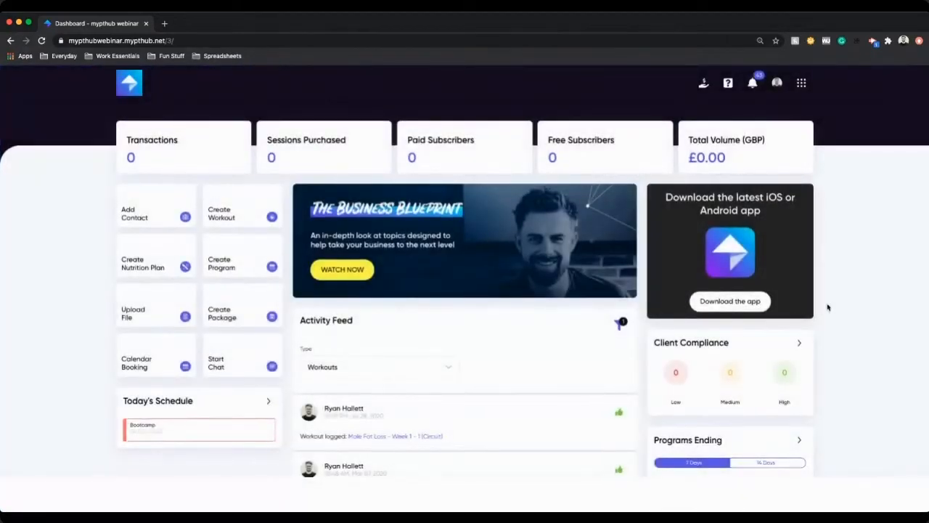
# Step: Switch the Programs Ending panel between 14 Days and 7 Days, ending on 7 Days
pyautogui.scroll(-3, 827, 307)
pyautogui.click(780, 342)
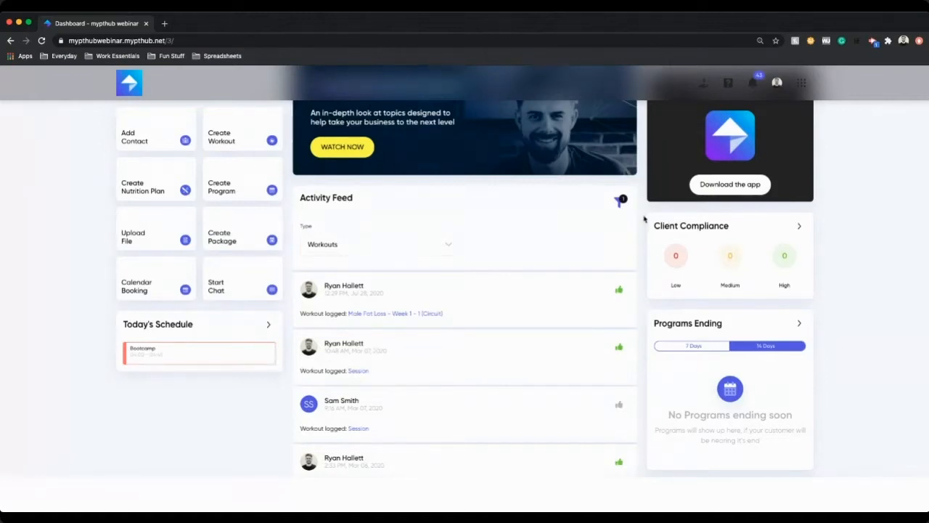
pyautogui.click(698, 348)
pyautogui.click(763, 347)
pyautogui.click(719, 347)
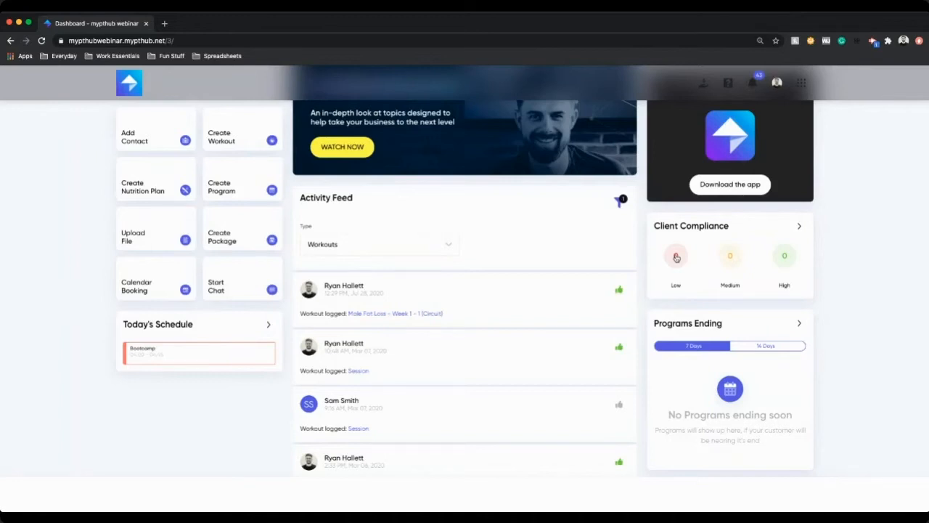
# Step: Review the referral offer and the Getting Started checklist from the header, then close the checklist
pyautogui.scroll(3, 676, 257)
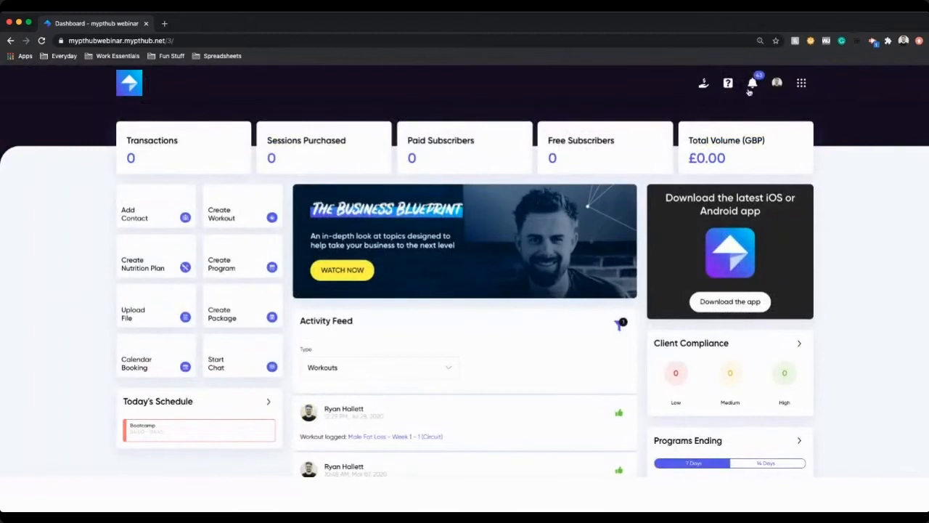
pyautogui.click(703, 85)
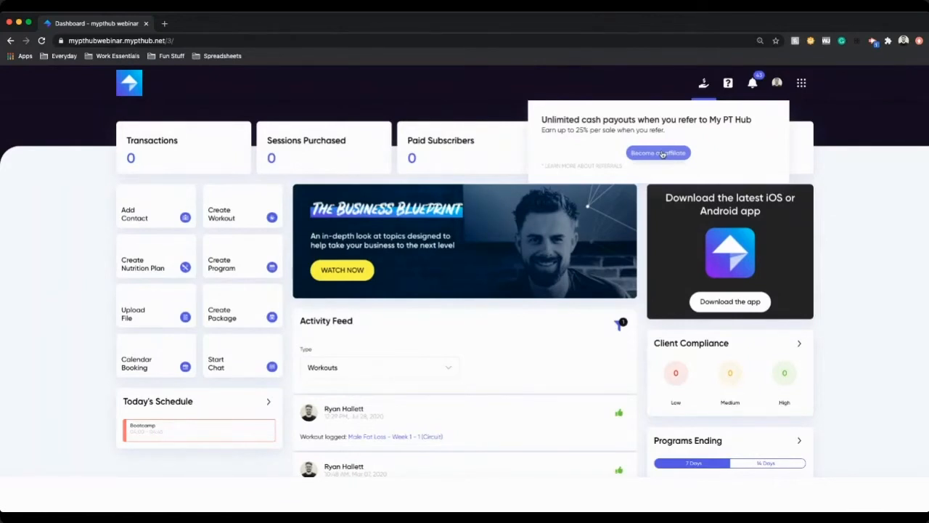
pyautogui.click(729, 84)
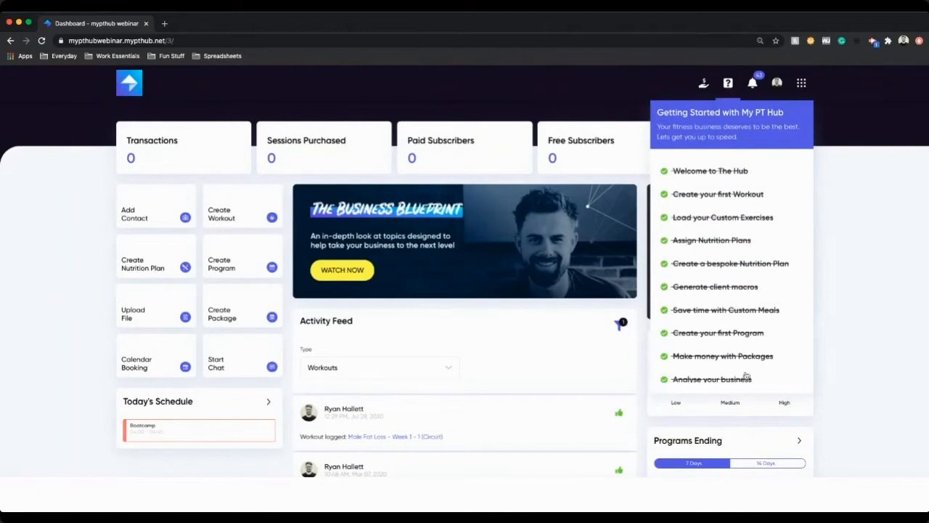
pyautogui.scroll(-3, 774, 240)
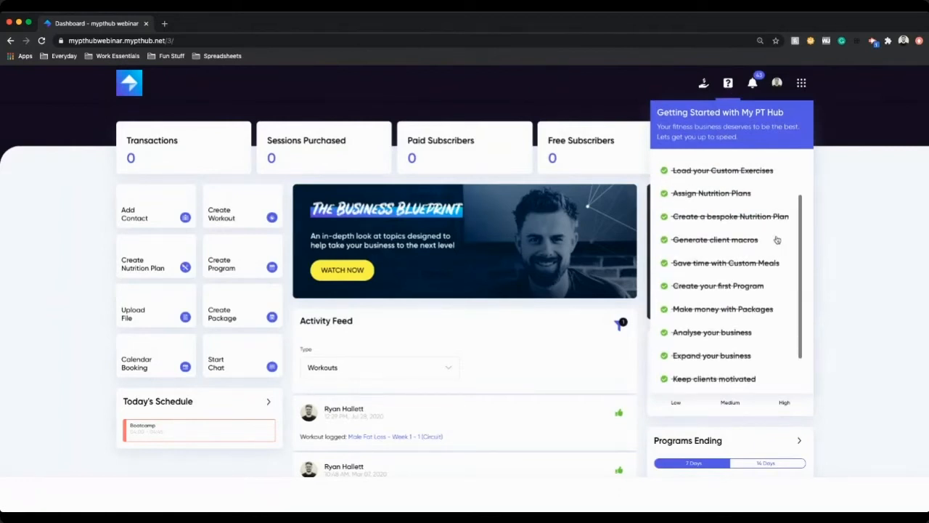
pyautogui.scroll(3, 776, 240)
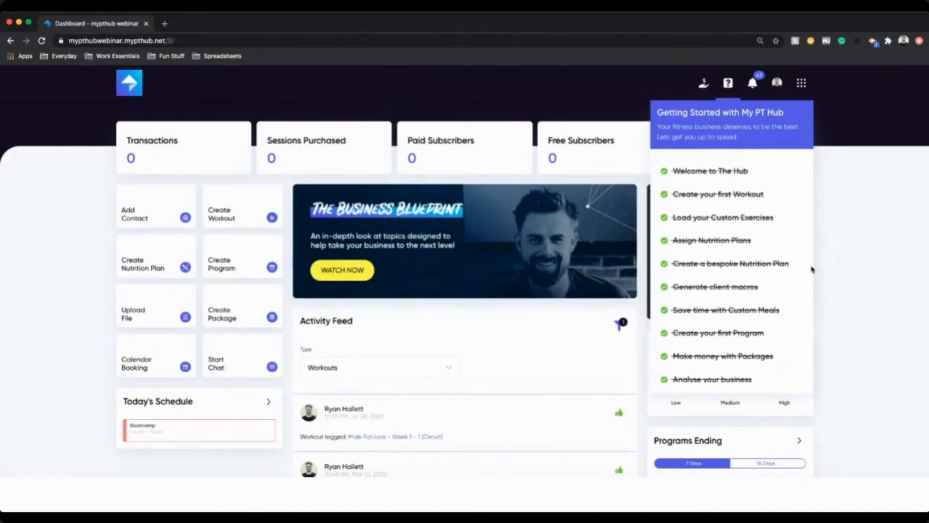
pyautogui.click(849, 263)
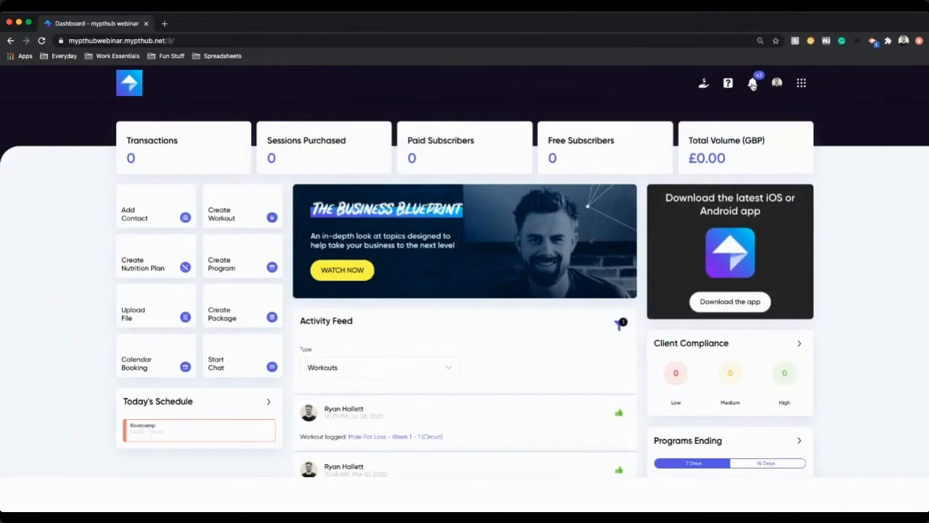
# Step: Check the account menu, then open the Workouts section from the expanded app grid
pyautogui.click(776, 84)
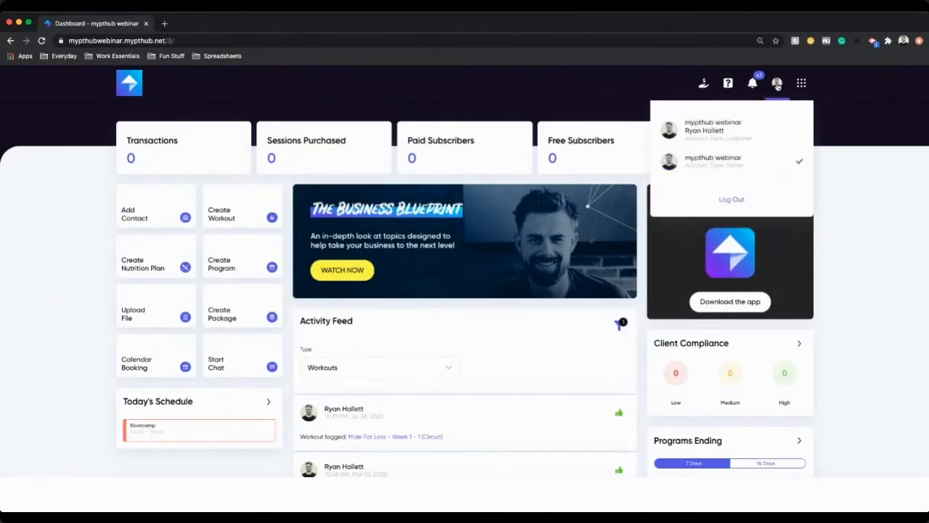
pyautogui.click(777, 84)
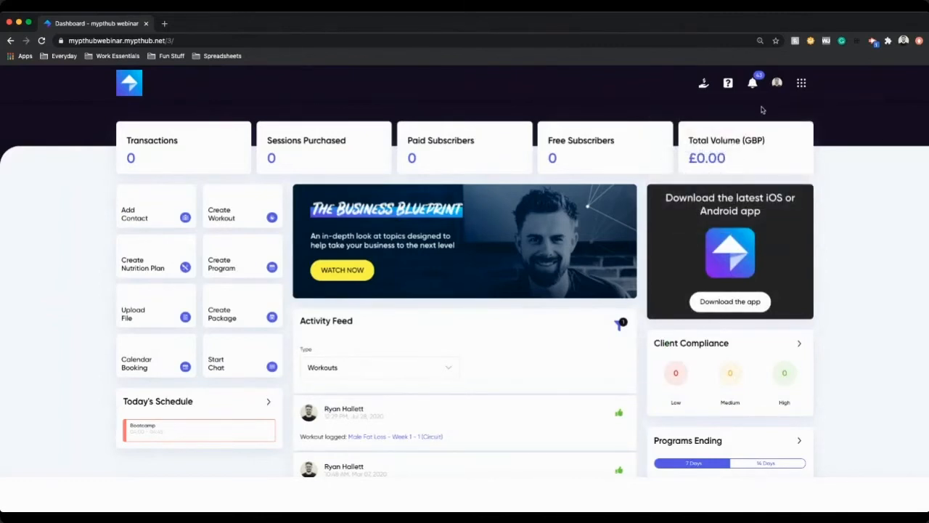
pyautogui.click(802, 84)
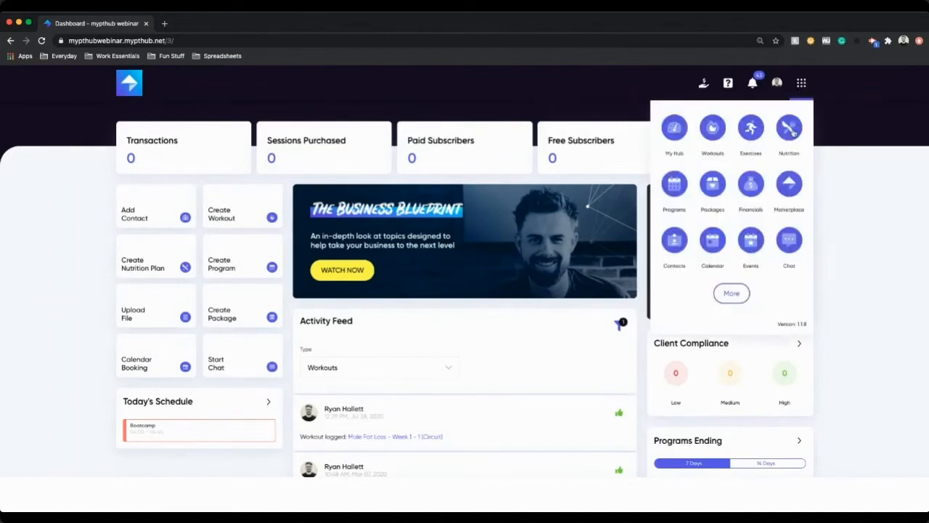
pyautogui.click(731, 293)
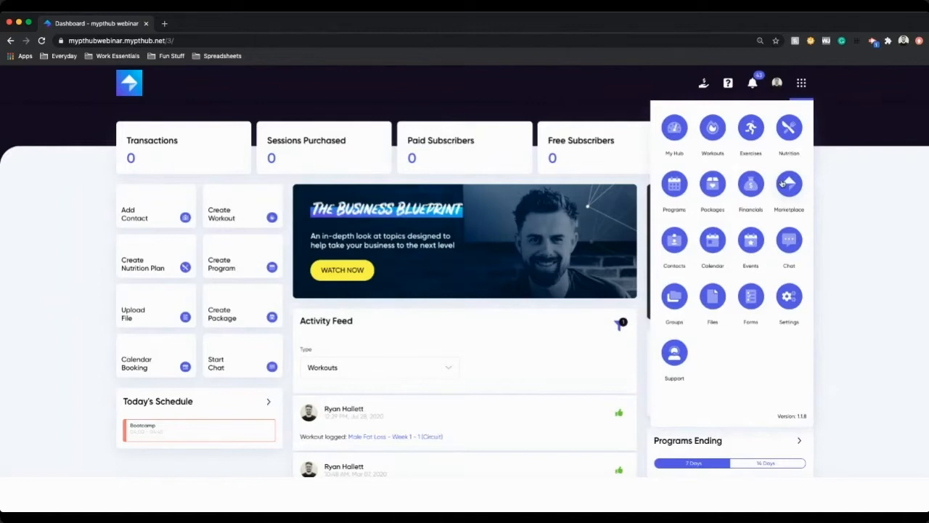
pyautogui.click(715, 131)
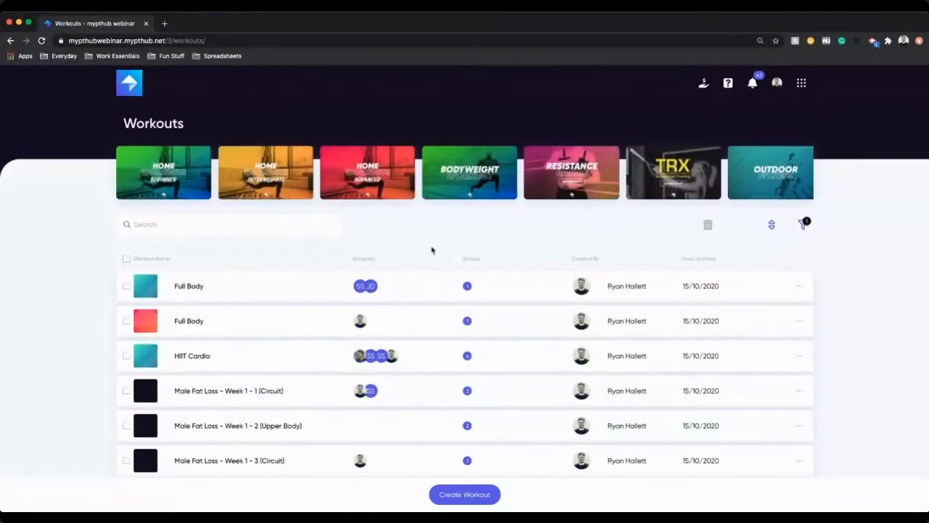
# Step: Browse the workout list and category carousel, then open the Home Advanced workout collection
pyautogui.scroll(-2, 386, 301)
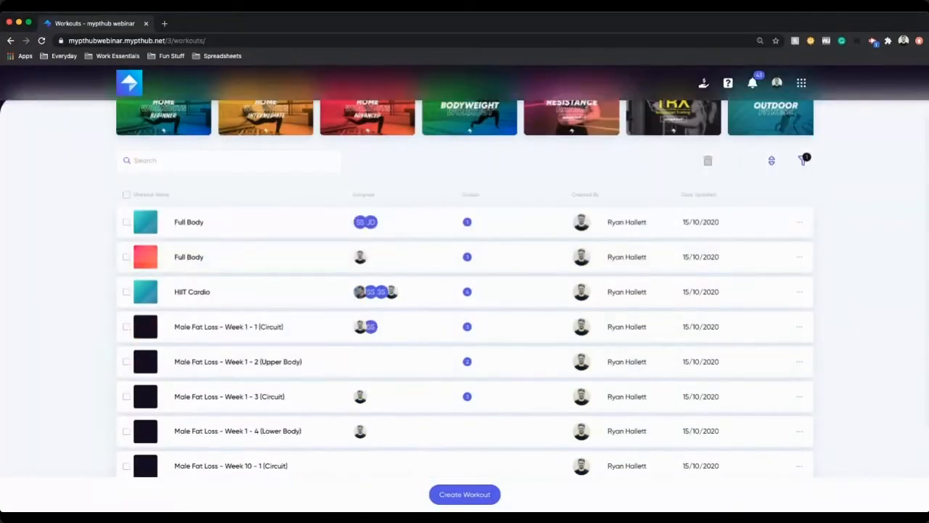
pyautogui.scroll(-1, 315, 421)
pyautogui.scroll(3, 315, 421)
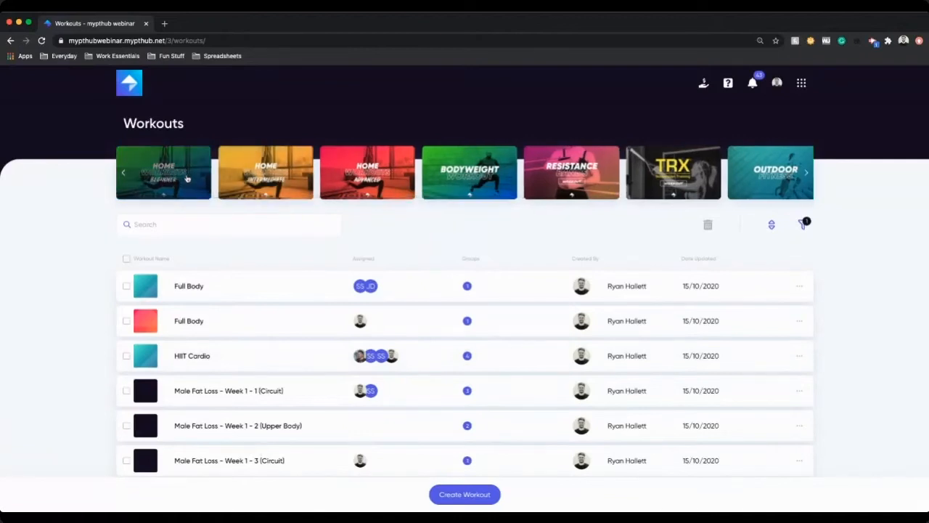
pyautogui.hscroll(5, 487, 161)
pyautogui.hscroll(-1, 319, 181)
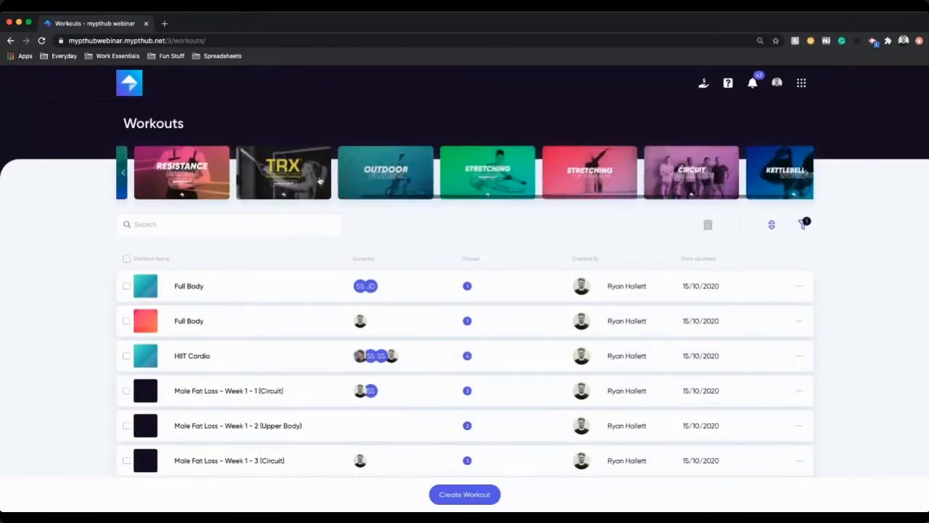
pyautogui.hscroll(-4, 320, 180)
pyautogui.click(253, 168)
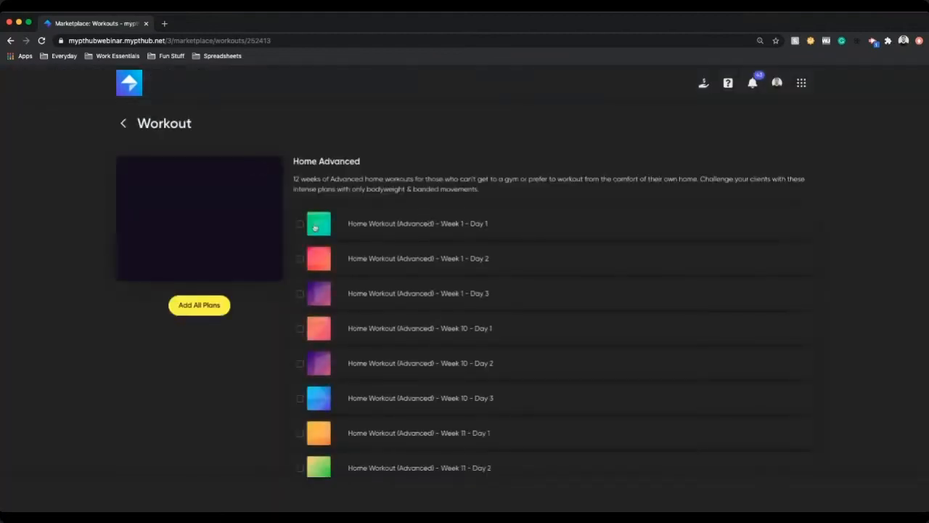
# Step: Select Home Workout (Advanced) - Week 1 - Day 1 and preview its exercises
pyautogui.click(300, 225)
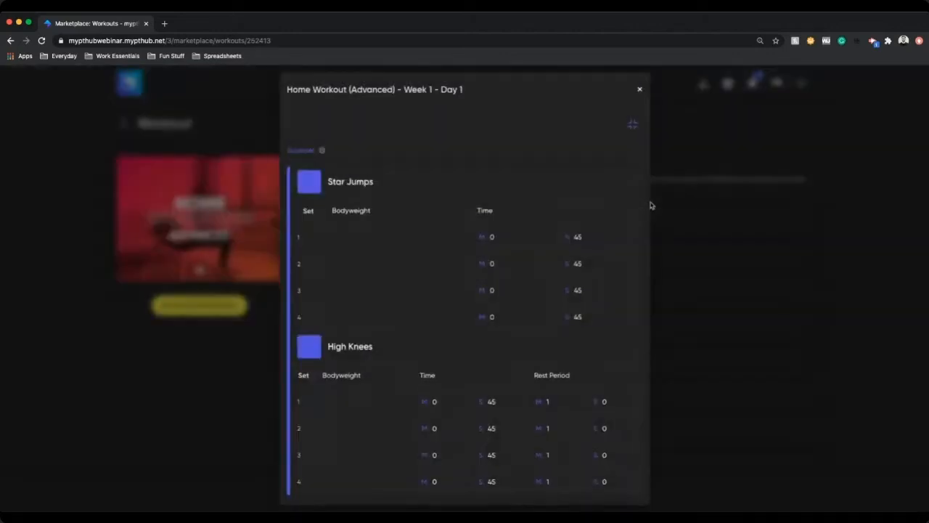
pyautogui.click(650, 207)
pyautogui.scroll(-4, 516, 191)
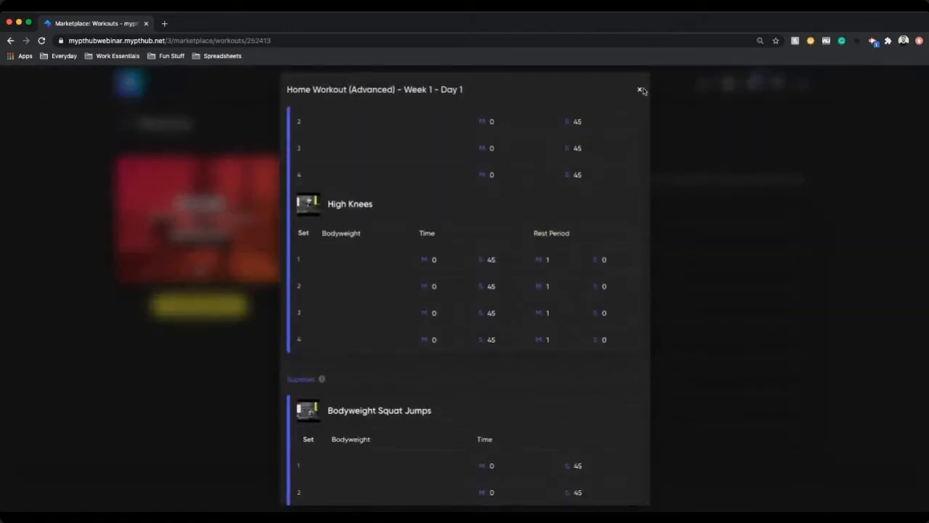
pyautogui.click(639, 90)
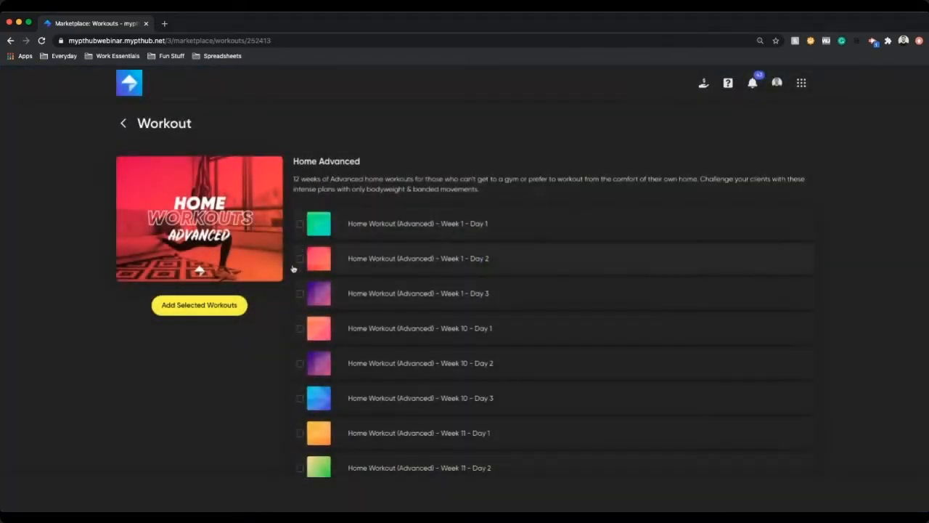
# Step: Browse the rest of the Home Advanced plans, then return to the Workouts list
pyautogui.scroll(-2, 231, 294)
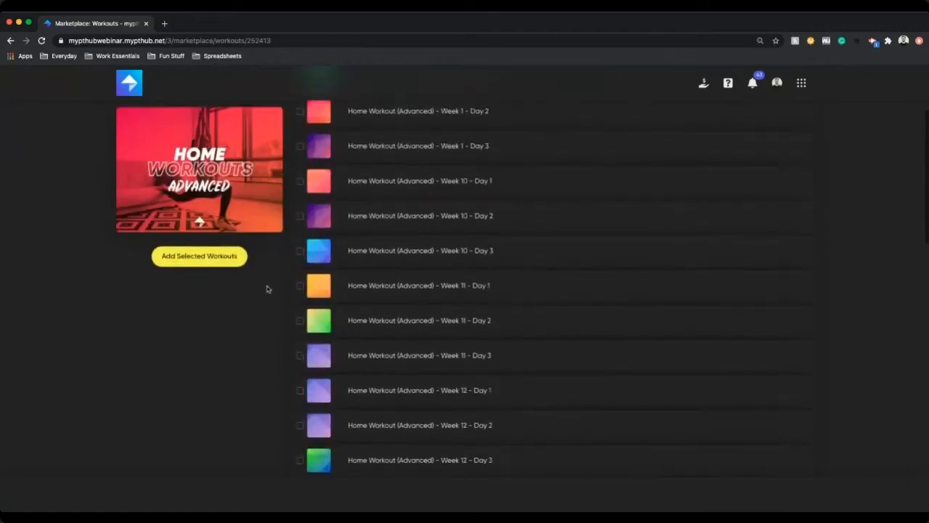
pyautogui.scroll(2, 291, 282)
pyautogui.click(123, 123)
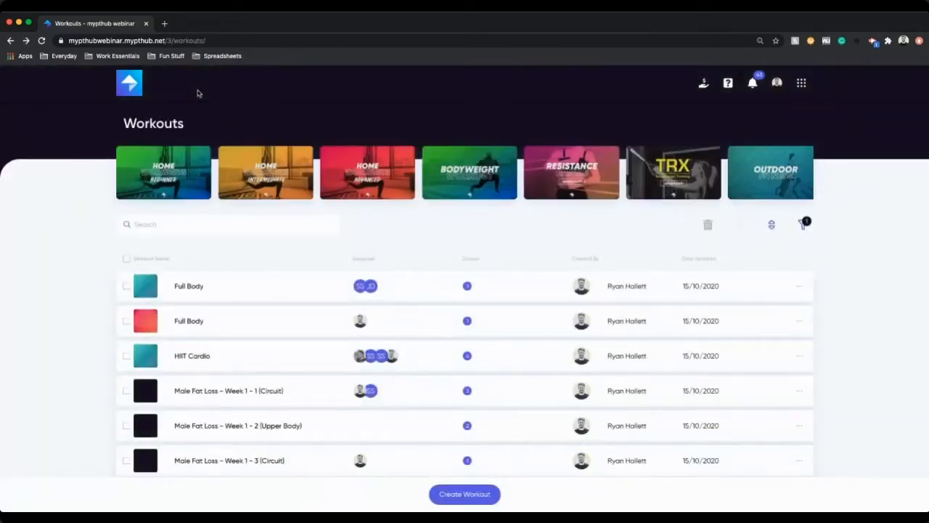
pyautogui.scroll(-2, 702, 314)
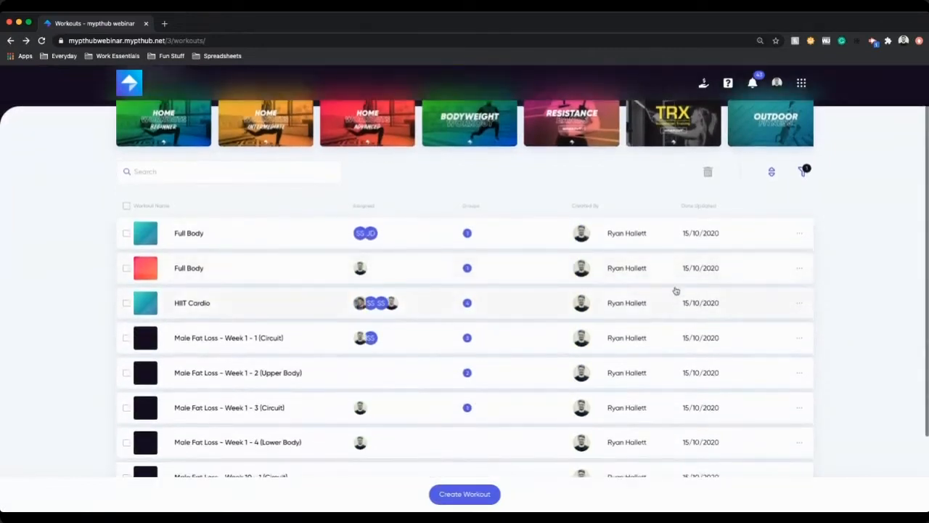
# Step: Open the workout filters and check the trainer filter options
pyautogui.scroll(2, 653, 269)
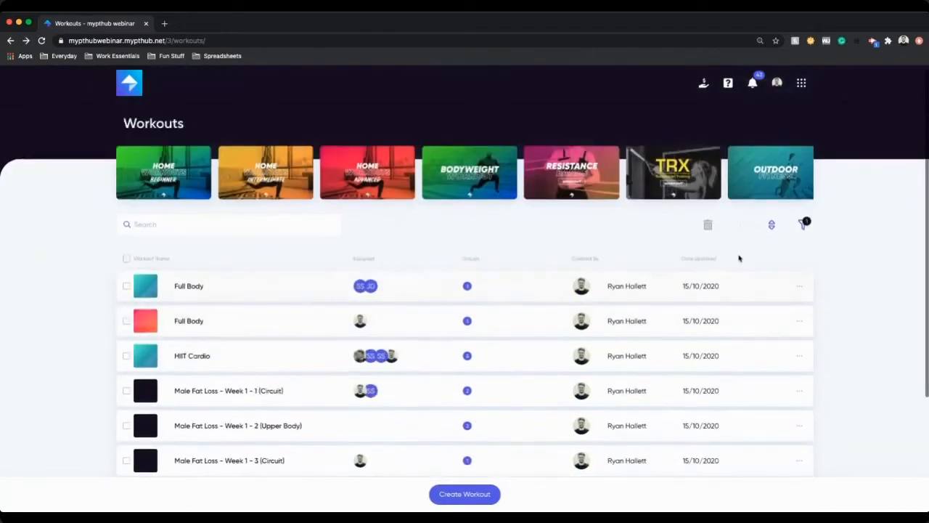
pyautogui.click(804, 227)
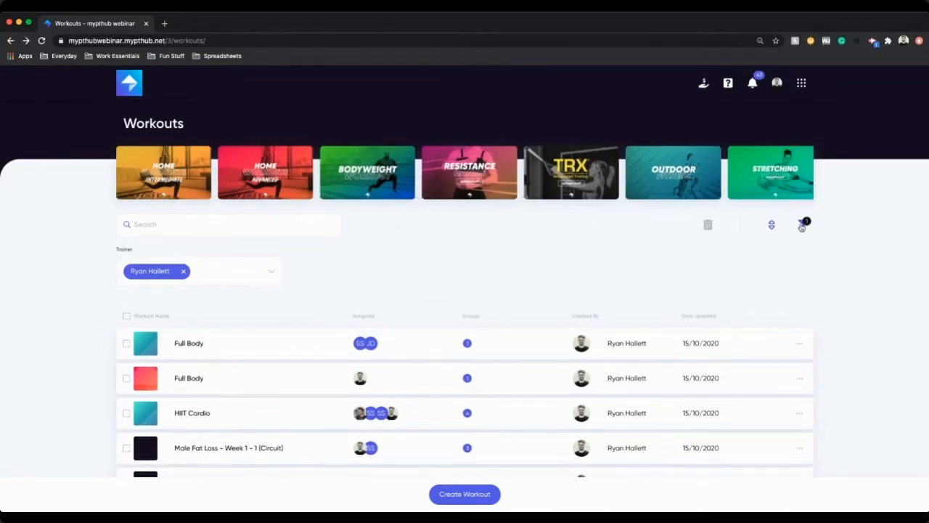
pyautogui.click(226, 269)
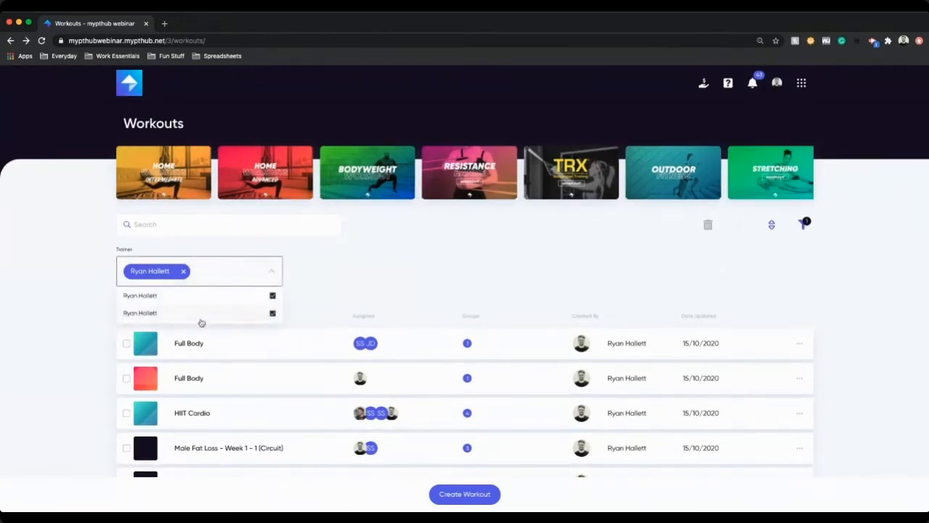
pyautogui.click(346, 280)
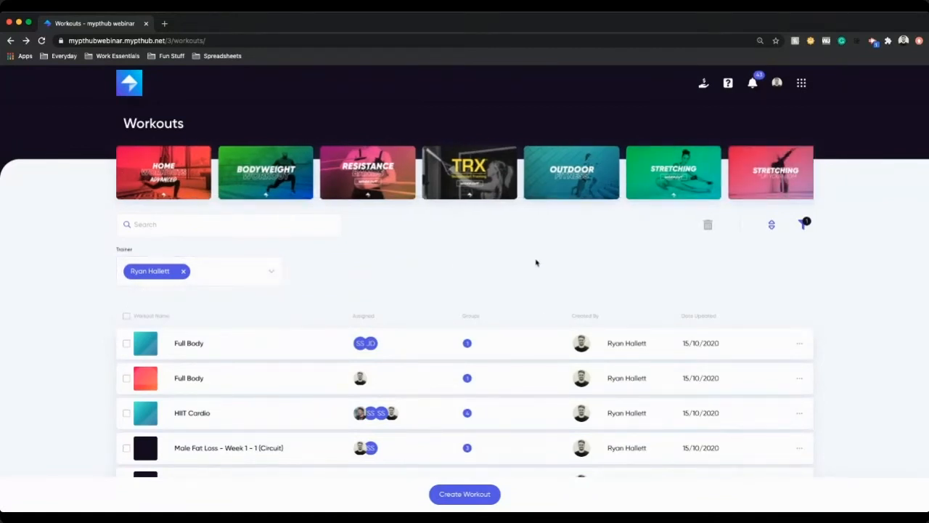
# Step: Search the workout list for Full, then clear the search box
pyautogui.click(185, 220)
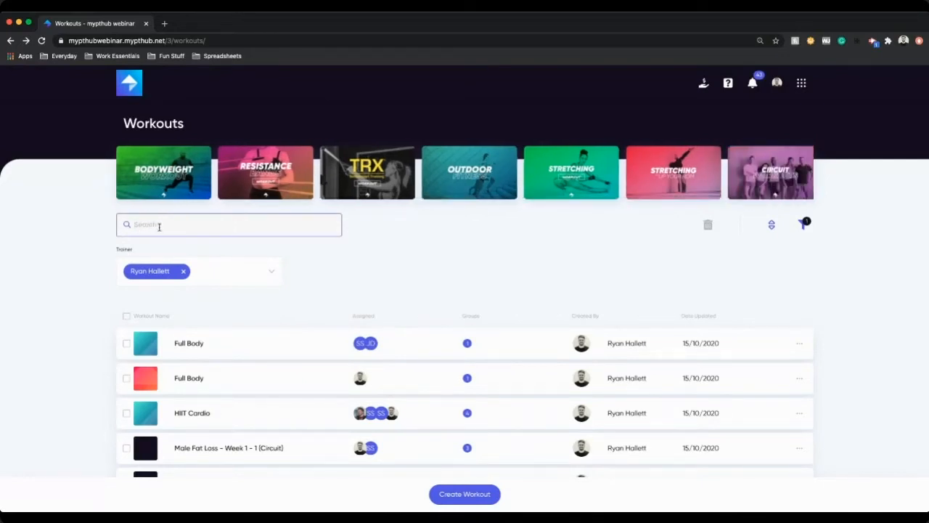
pyautogui.write('Full')
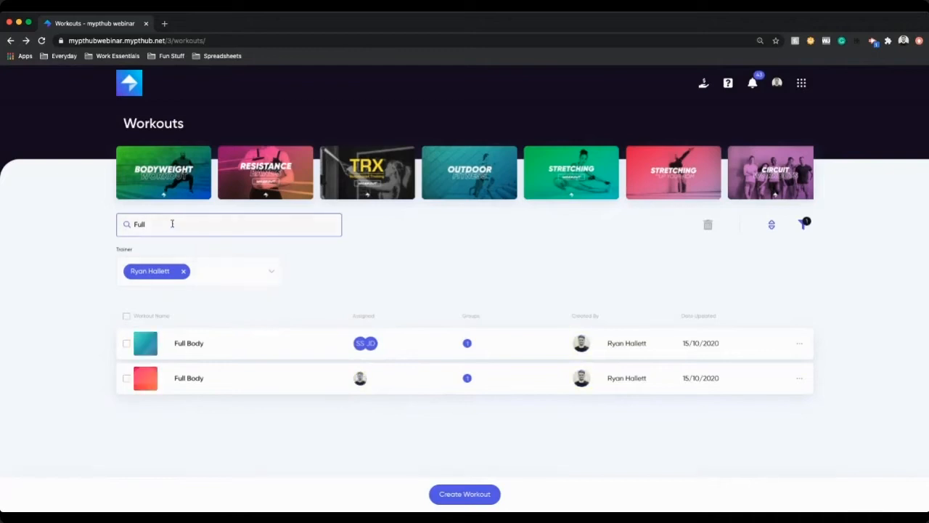
pyautogui.doubleClick(172, 224)
pyautogui.press('BackSpace')
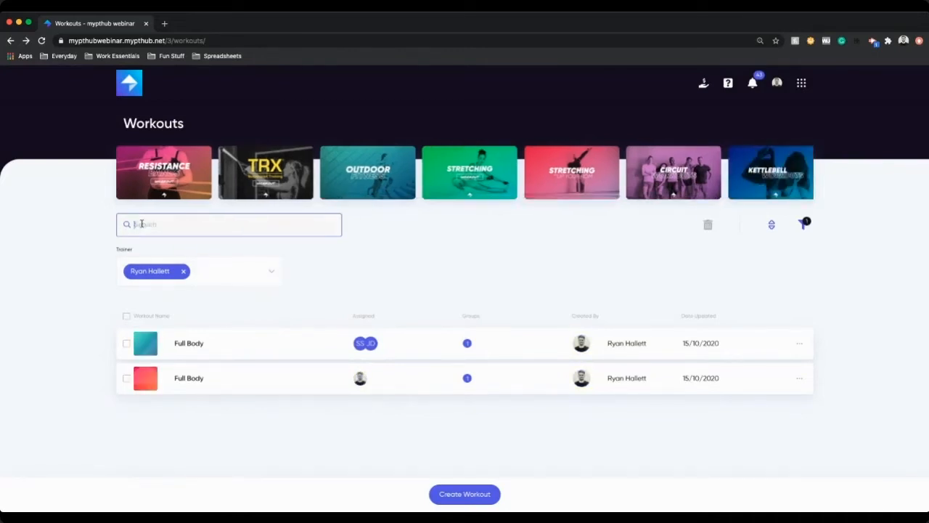
# Step: Assign the first Full Body workout to an additional client and save the assignment
pyautogui.scroll(-2, 877, 317)
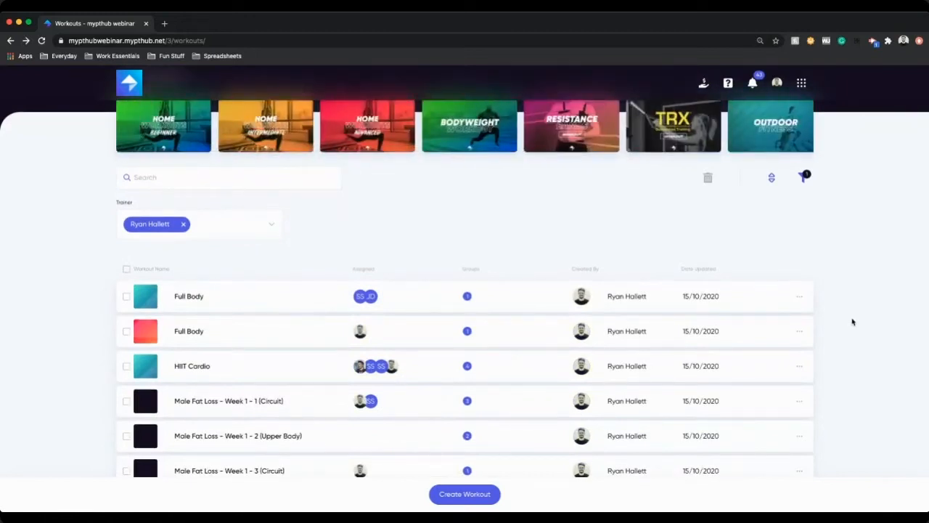
pyautogui.click(799, 298)
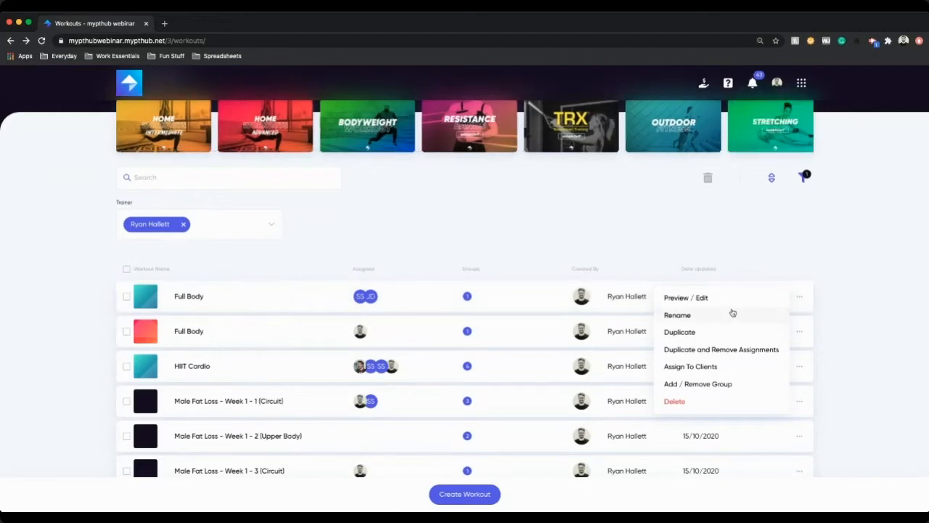
pyautogui.click(706, 401)
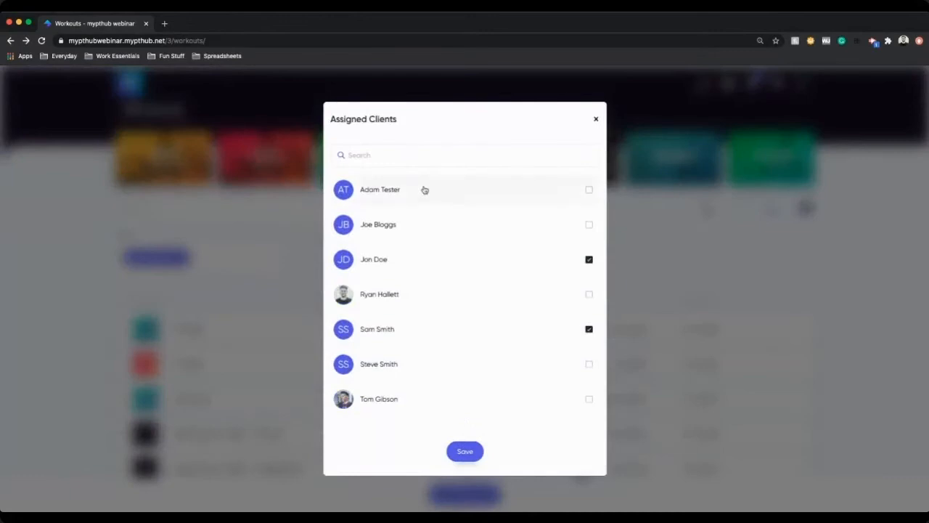
pyautogui.click(426, 227)
pyautogui.click(468, 452)
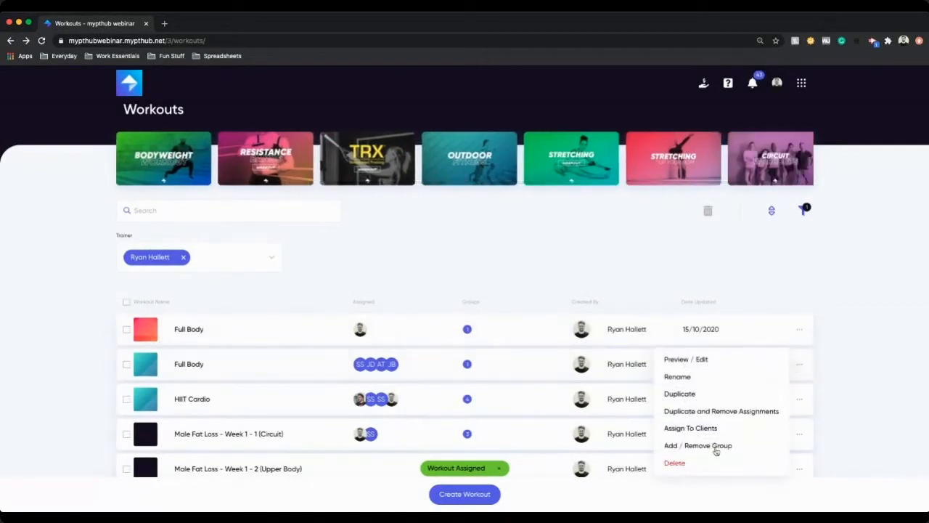
# Step: Select the two Full Body workouts and HIIT Cardio, then open and close the Create Workout dialog
pyautogui.scroll(-1, 696, 447)
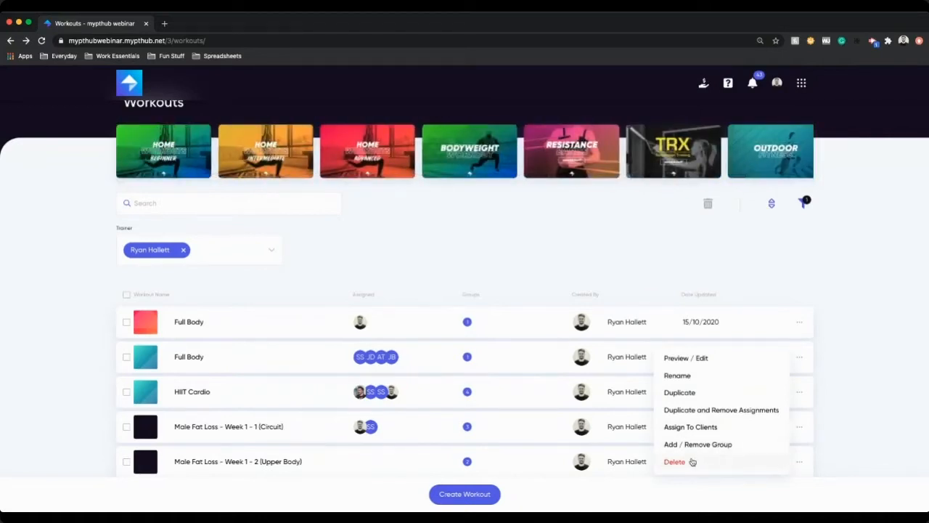
pyautogui.click(491, 244)
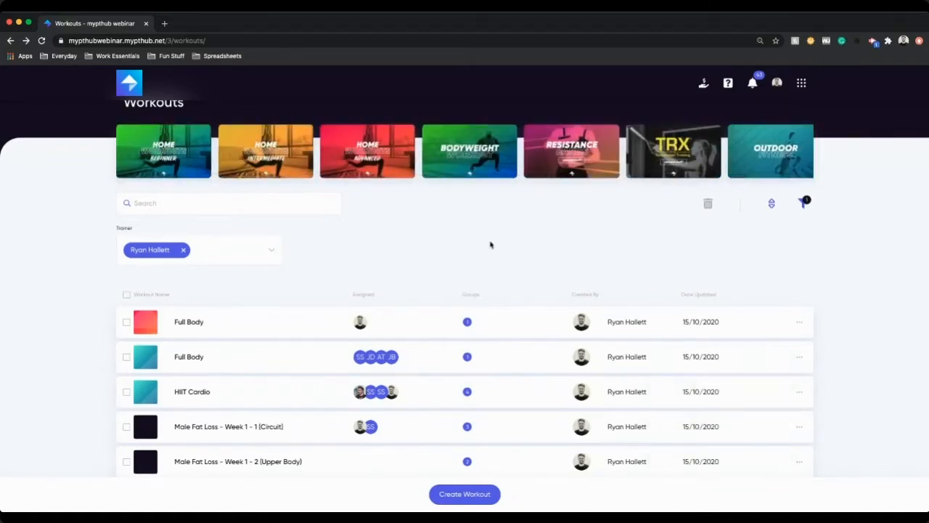
pyautogui.click(127, 322)
pyautogui.click(127, 356)
pyautogui.click(127, 392)
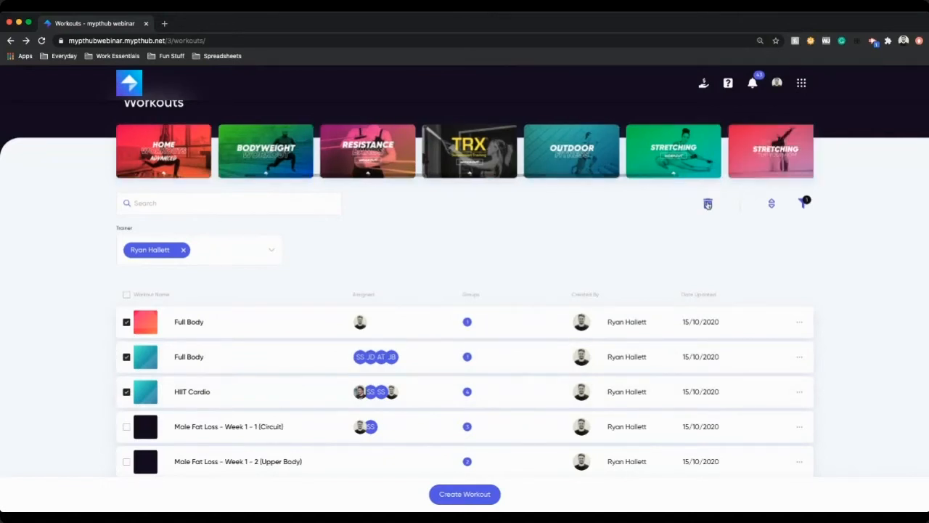
pyautogui.click(468, 501)
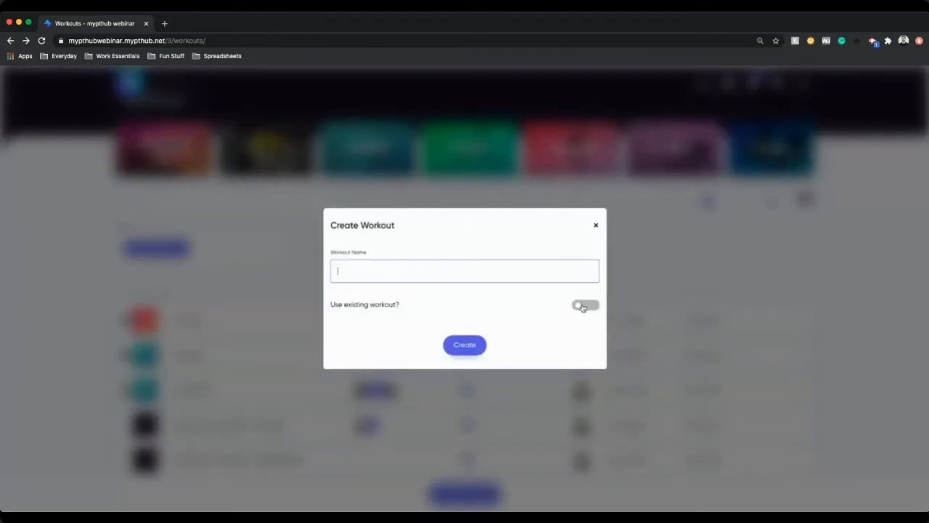
pyautogui.click(595, 225)
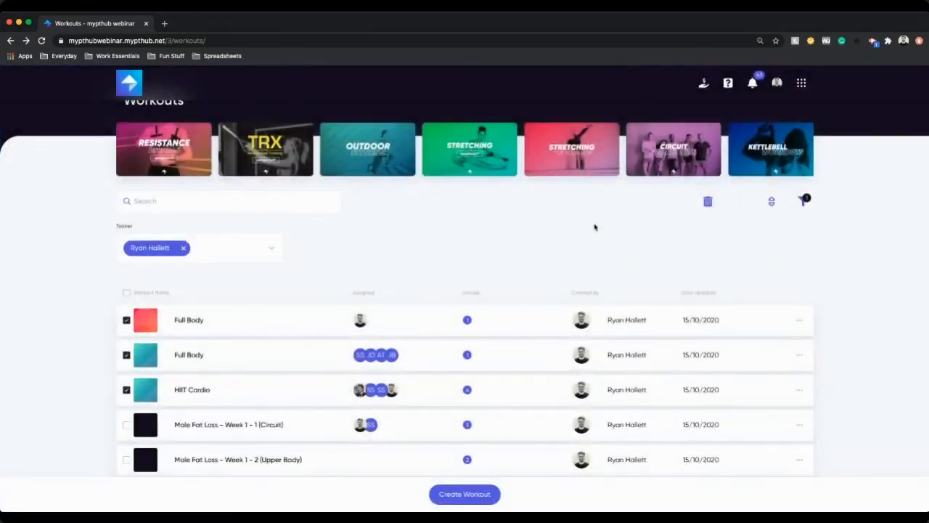
# Step: Open the Exercises section from the app grid and switch to Custom Exercises
pyautogui.click(801, 82)
pyautogui.click(758, 126)
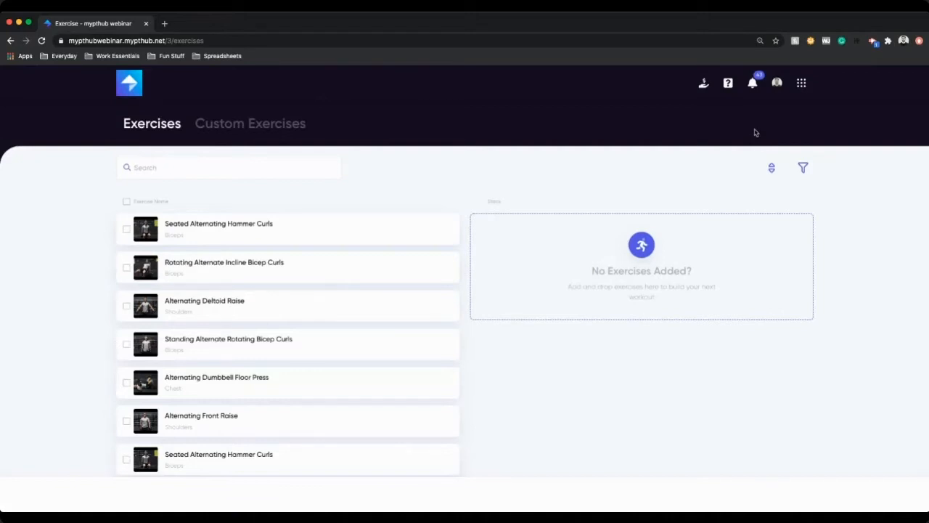
pyautogui.click(247, 127)
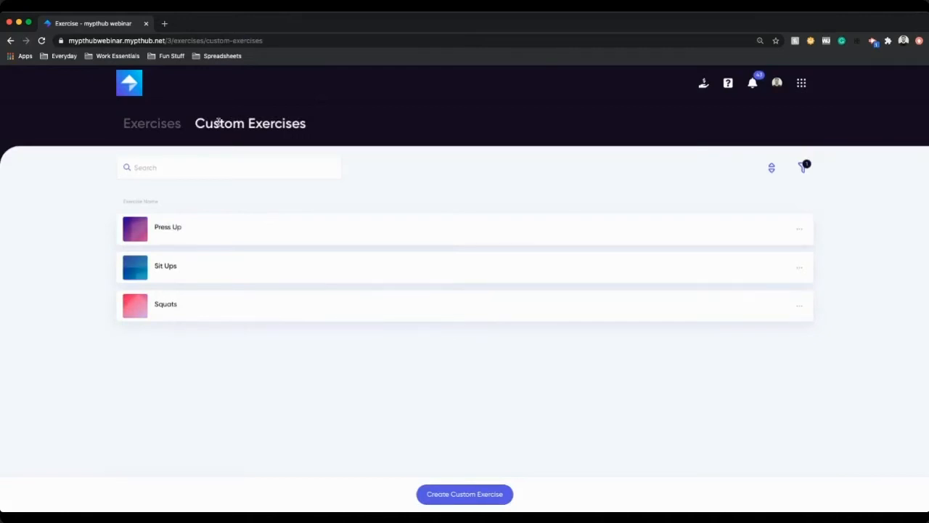
# Step: Create a custom exercise named Bench Press with category Barbell and type Strength
pyautogui.click(479, 493)
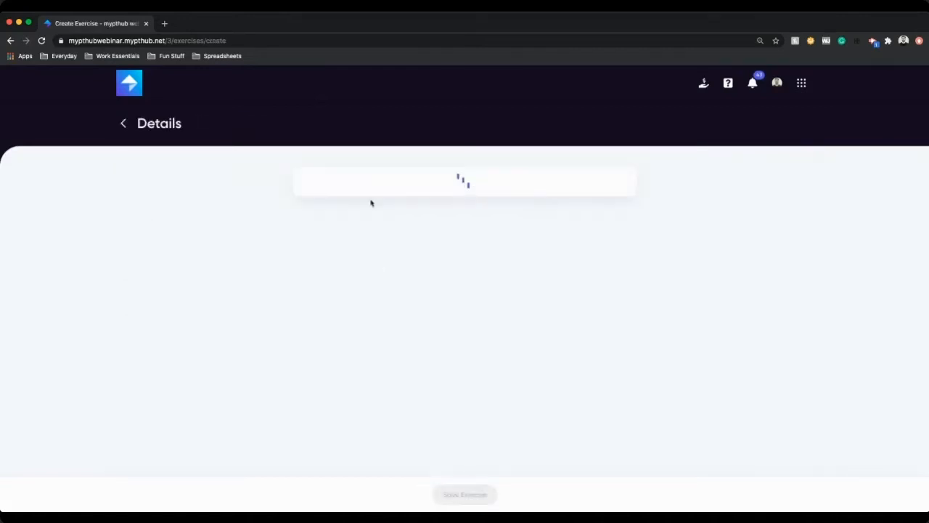
pyautogui.click(360, 211)
pyautogui.write('Bench Press')
pyautogui.click(529, 216)
pyautogui.click(503, 255)
pyautogui.click(386, 282)
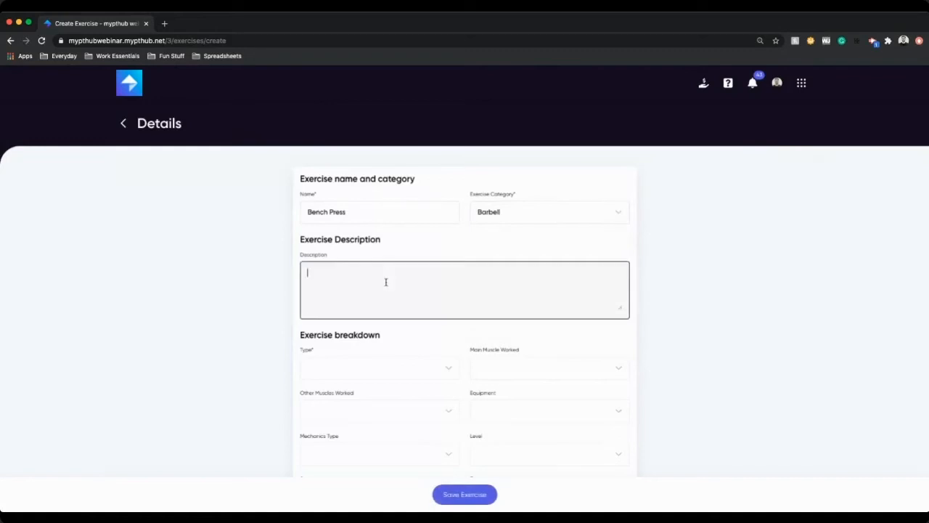
pyautogui.click(366, 366)
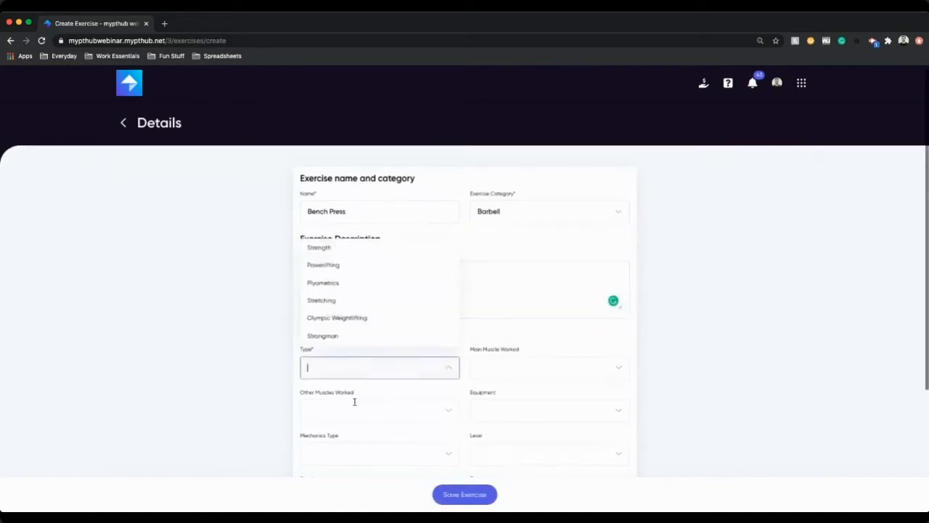
pyautogui.click(346, 248)
pyautogui.scroll(-4, 557, 402)
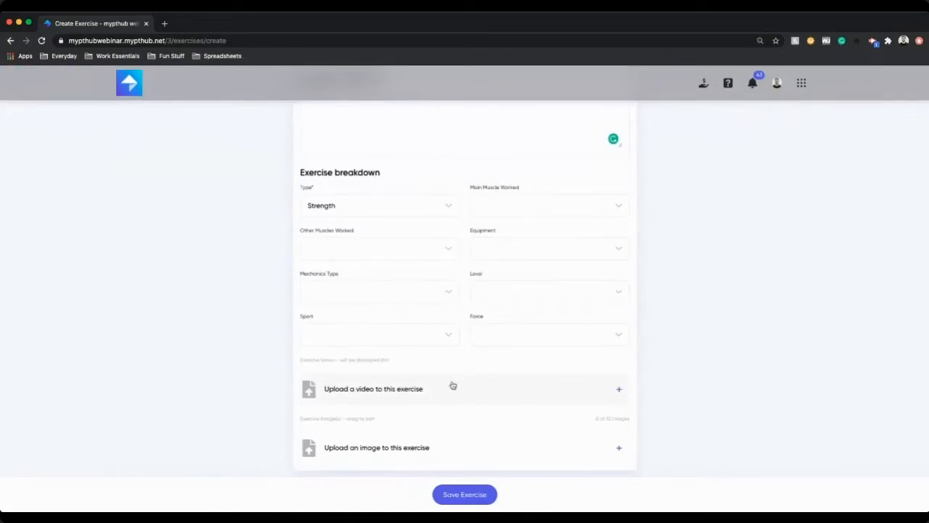
# Step: Explore the YouTube, Vimeo and file upload options for adding a video to the exercise, then close the dialog
pyautogui.click(373, 389)
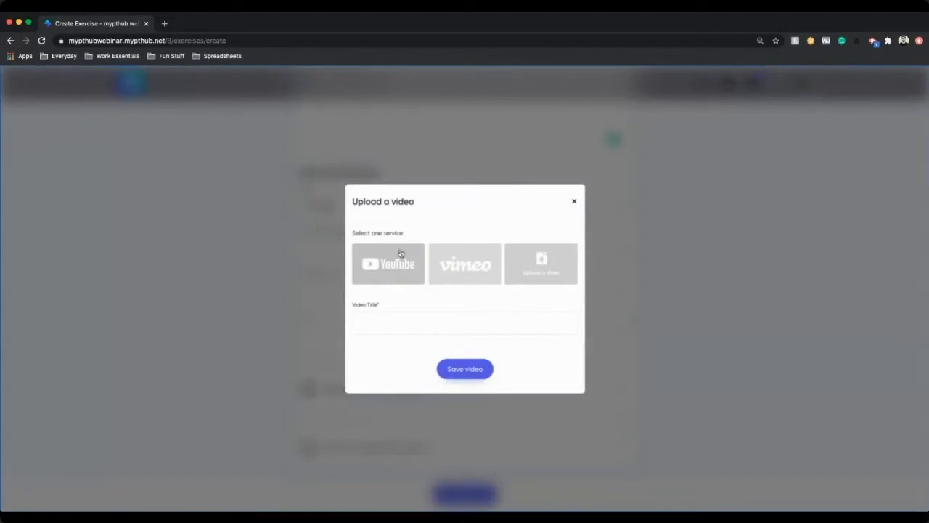
pyautogui.click(402, 254)
pyautogui.click(492, 250)
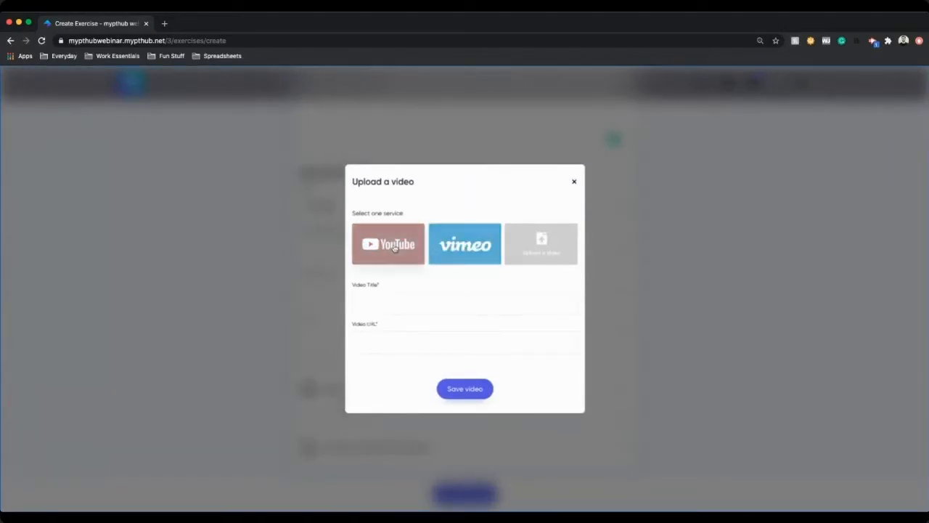
pyautogui.click(465, 245)
pyautogui.click(556, 245)
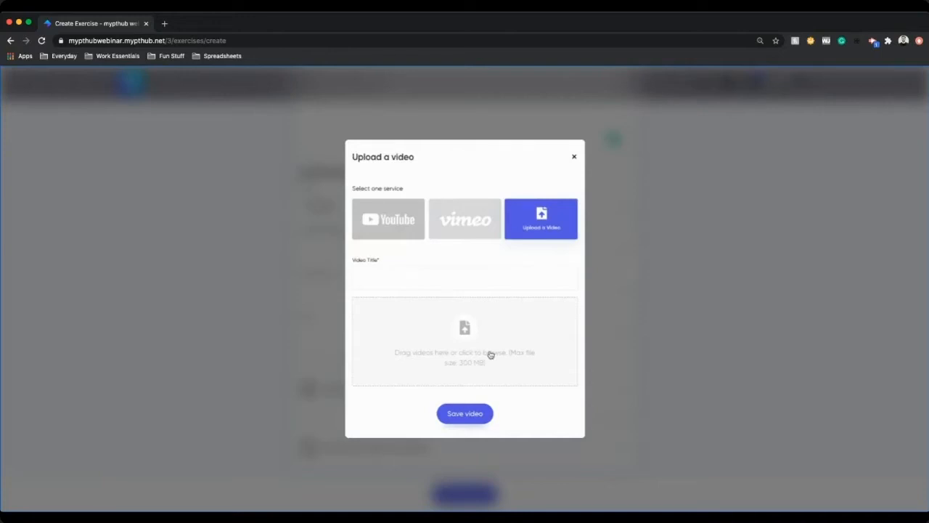
pyautogui.click(575, 159)
pyautogui.click(357, 389)
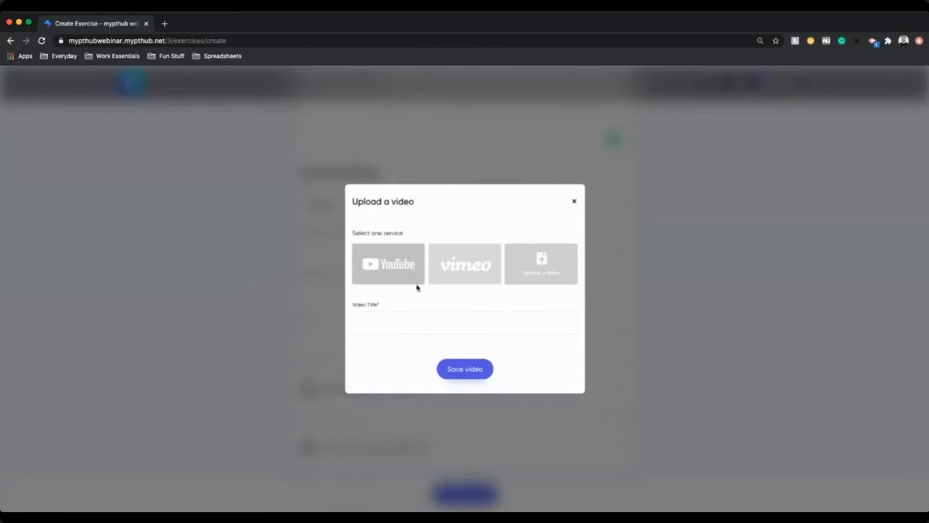
pyautogui.click(573, 201)
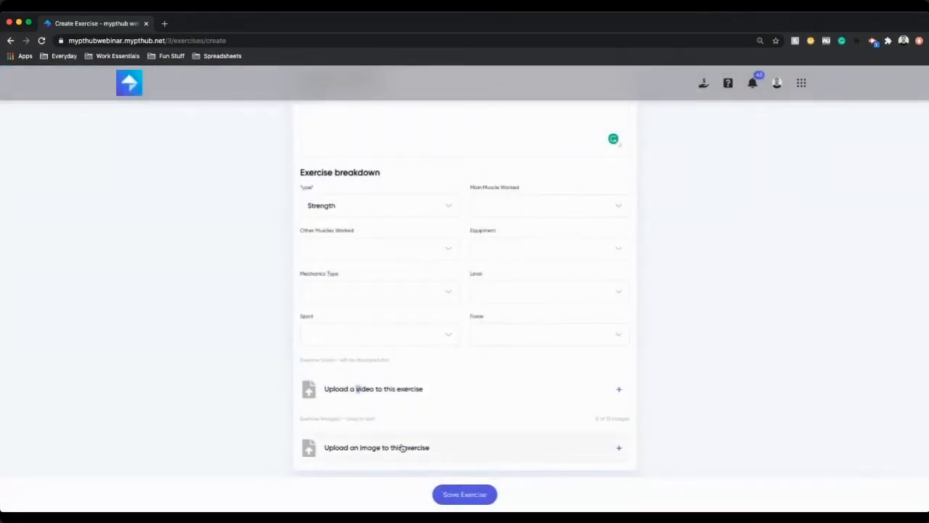
# Step: Save the Bench Press custom exercise
pyautogui.scroll(1, 413, 452)
pyautogui.scroll(-1, 414, 452)
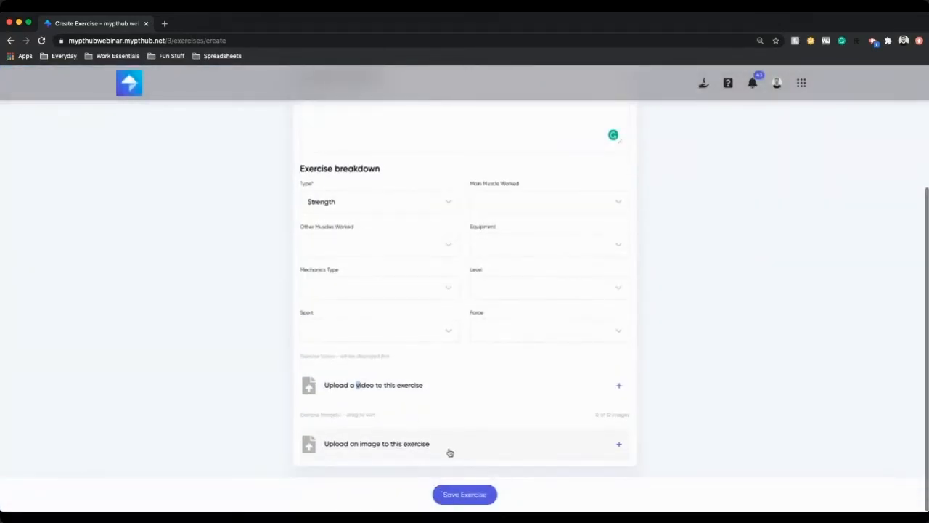
pyautogui.click(463, 495)
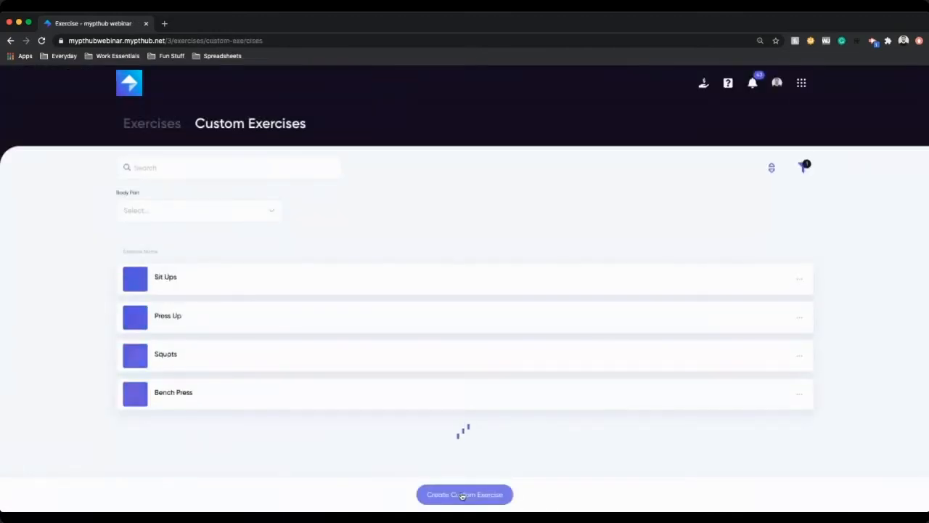
# Step: Switch to the exercise library and filter it by Source to show only Custom exercises
pyautogui.click(161, 125)
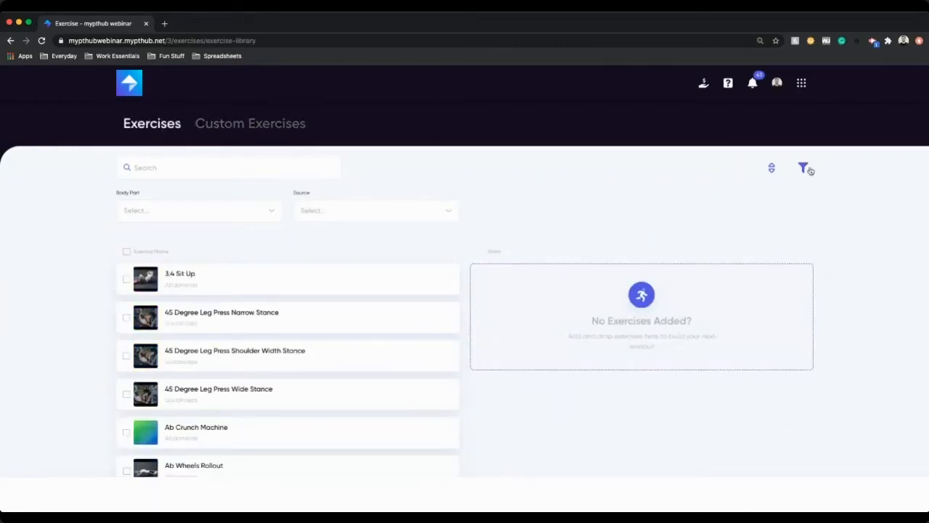
pyautogui.click(804, 168)
pyautogui.click(804, 169)
pyautogui.click(135, 210)
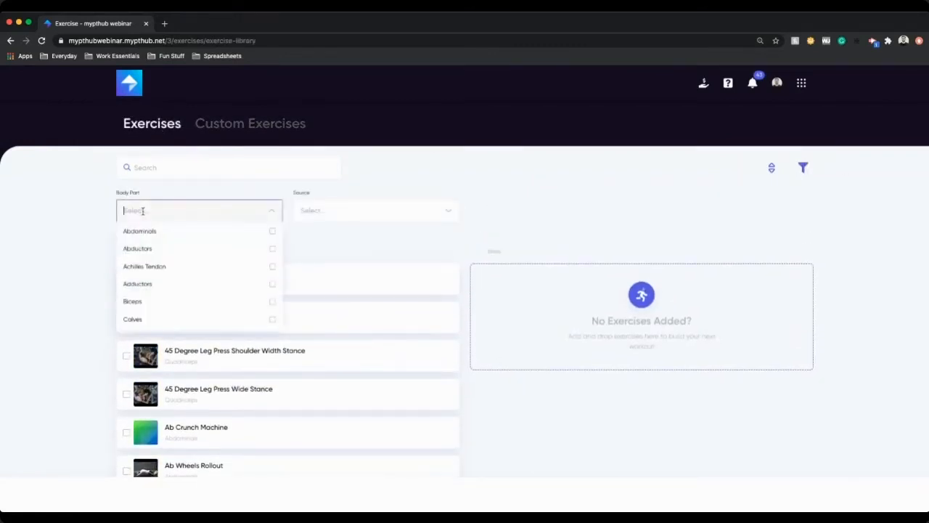
pyautogui.click(317, 210)
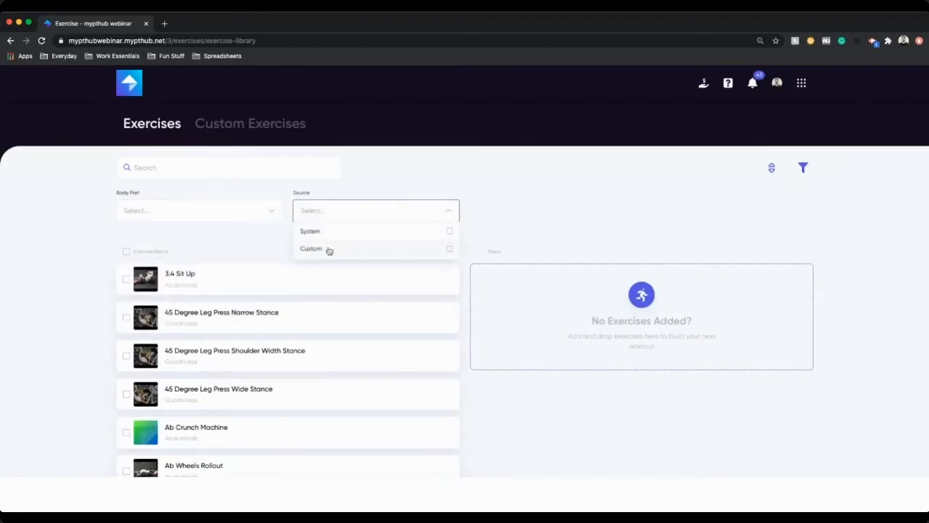
pyautogui.click(327, 248)
pyautogui.click(447, 215)
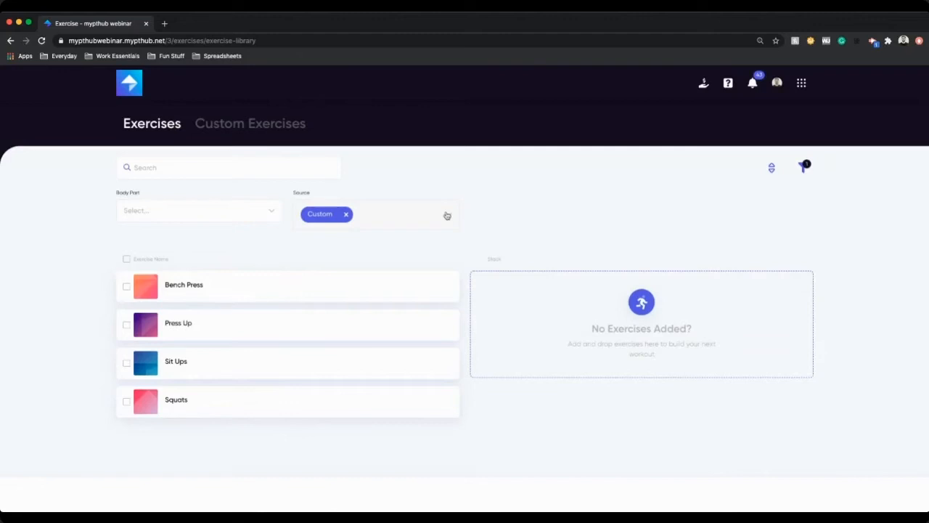
# Step: Add all four custom exercises to the workout builder and order them Sit Ups, Squats, Bench Press, Press Up
pyautogui.moveTo(193, 286); pyautogui.dragTo(564, 299)
pyautogui.moveTo(241, 326); pyautogui.dragTo(610, 319)
pyautogui.moveTo(257, 352); pyautogui.dragTo(571, 309)
pyautogui.moveTo(196, 404); pyautogui.dragTo(528, 336)
pyautogui.moveTo(598, 379); pyautogui.dragTo(587, 298)
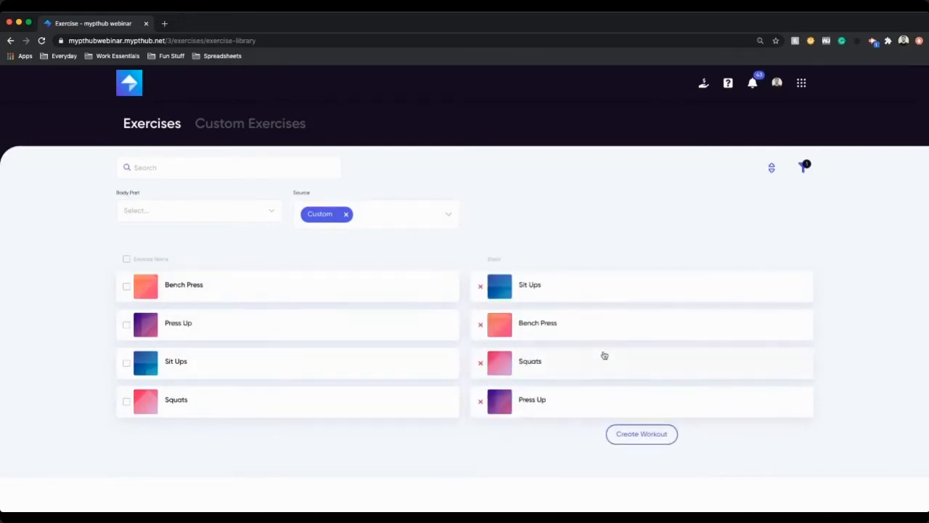
pyautogui.moveTo(533, 376); pyautogui.dragTo(552, 323)
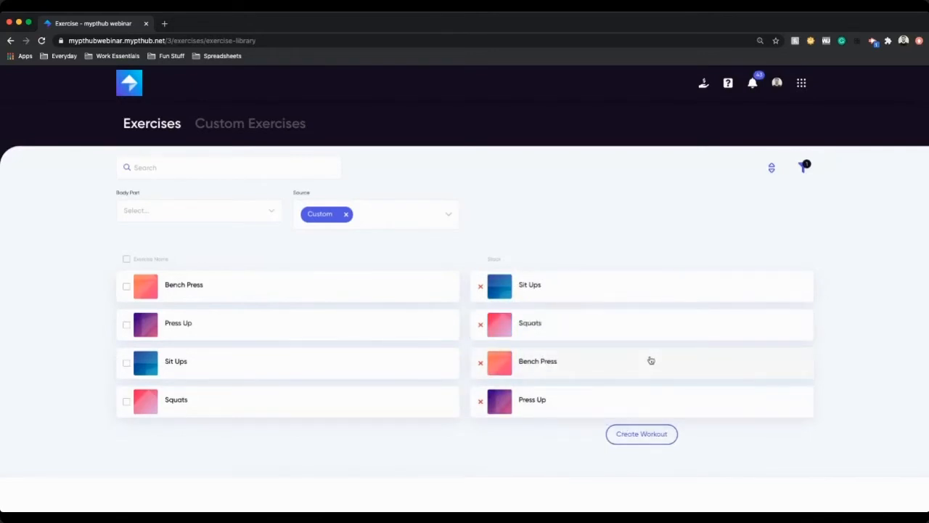
# Step: Move Bench Press to second place in the builder and create a workout named Ryan's Workout from the selected exercises
pyautogui.moveTo(567, 365); pyautogui.dragTo(567, 323)
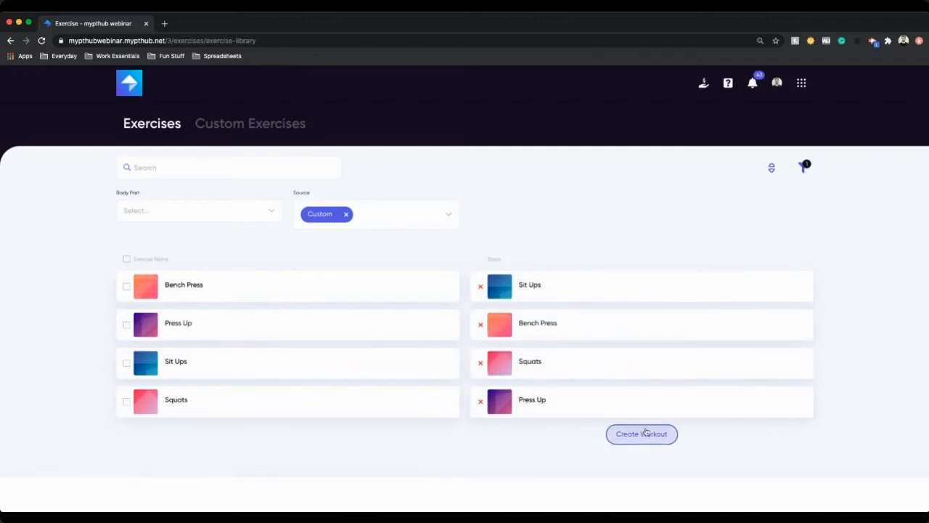
pyautogui.click(646, 433)
pyautogui.click(457, 292)
pyautogui.write("Ryan's Workout")
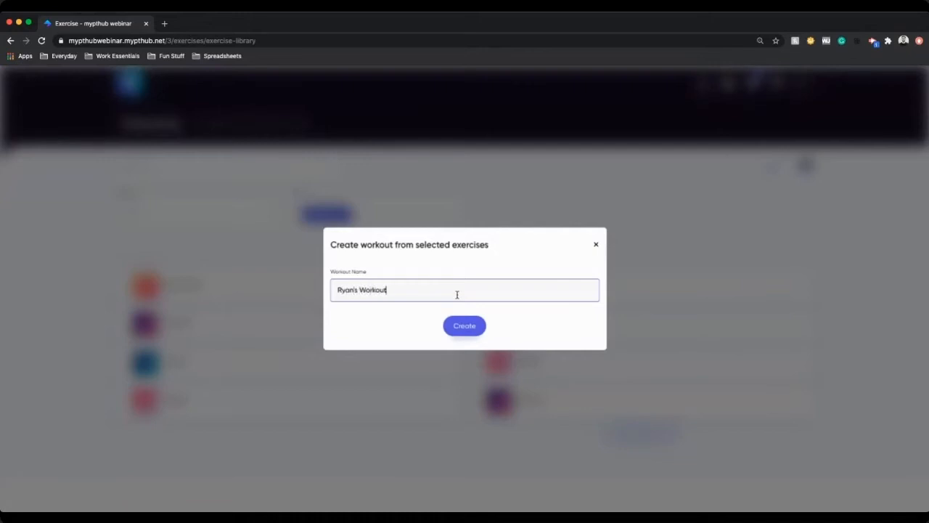
pyautogui.click(463, 327)
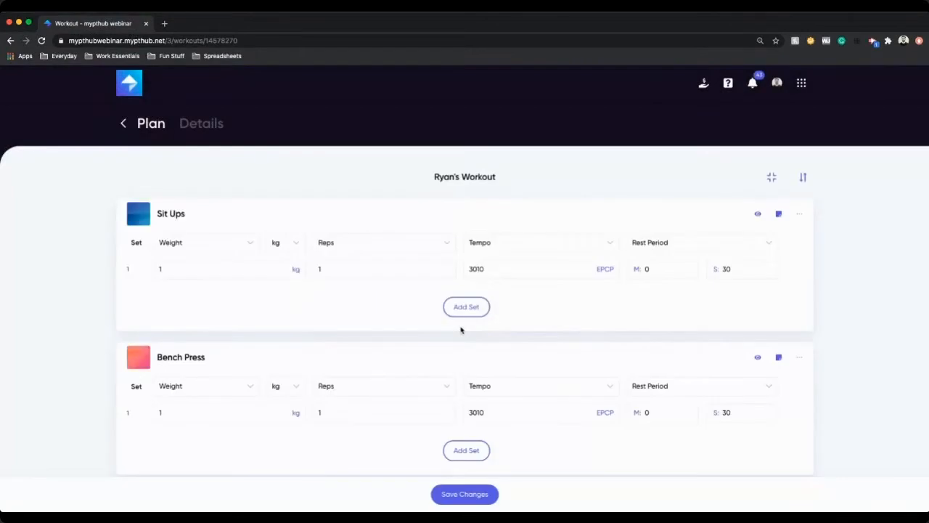
# Step: Set Sit Ups to 0 kg and 10 reps with tempo N/A, and add two more sets
pyautogui.scroll(-1, 525, 314)
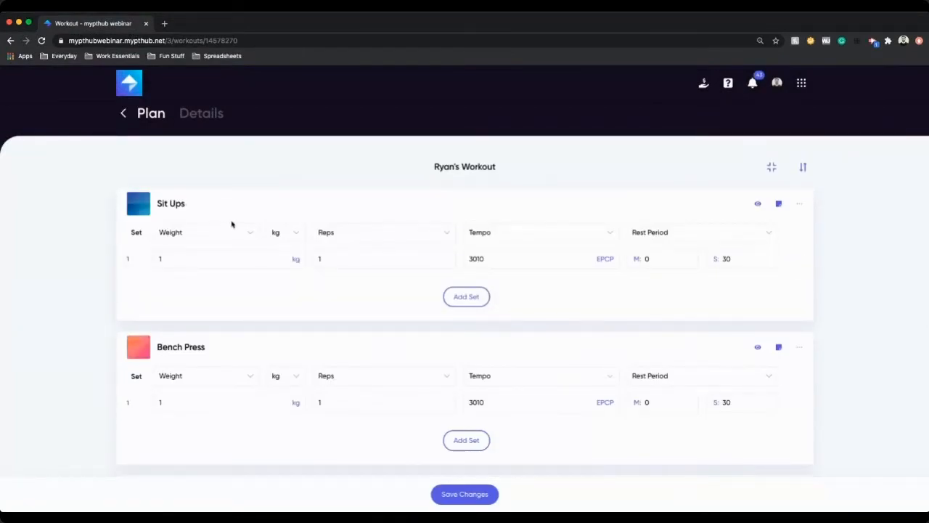
pyautogui.click(206, 257)
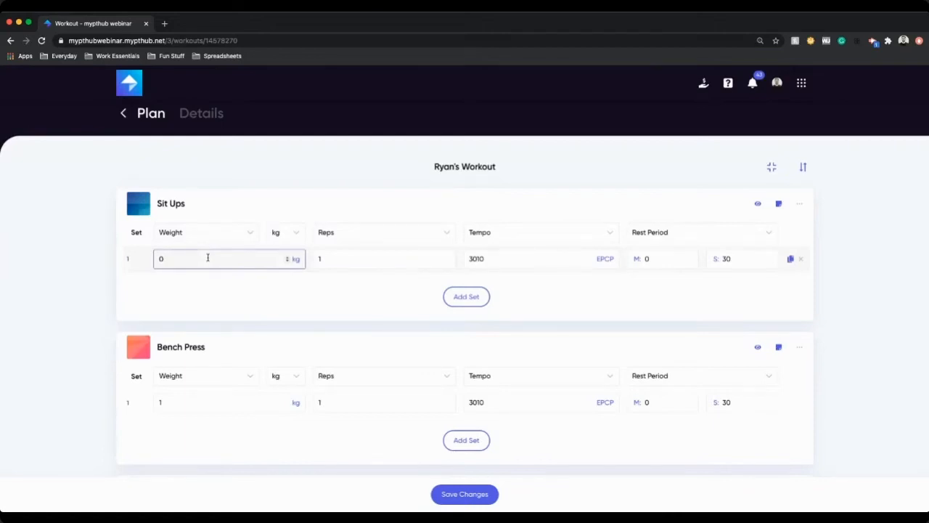
pyautogui.click(345, 263)
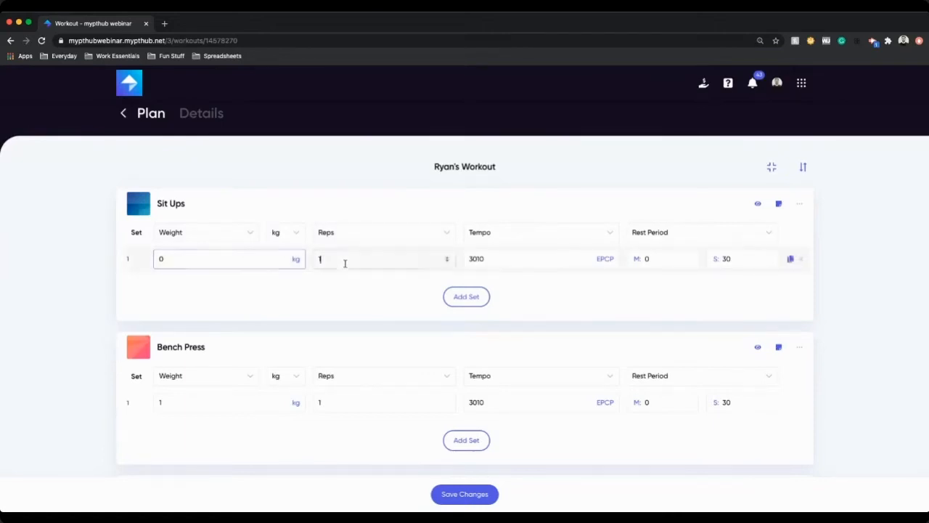
pyautogui.write('0')
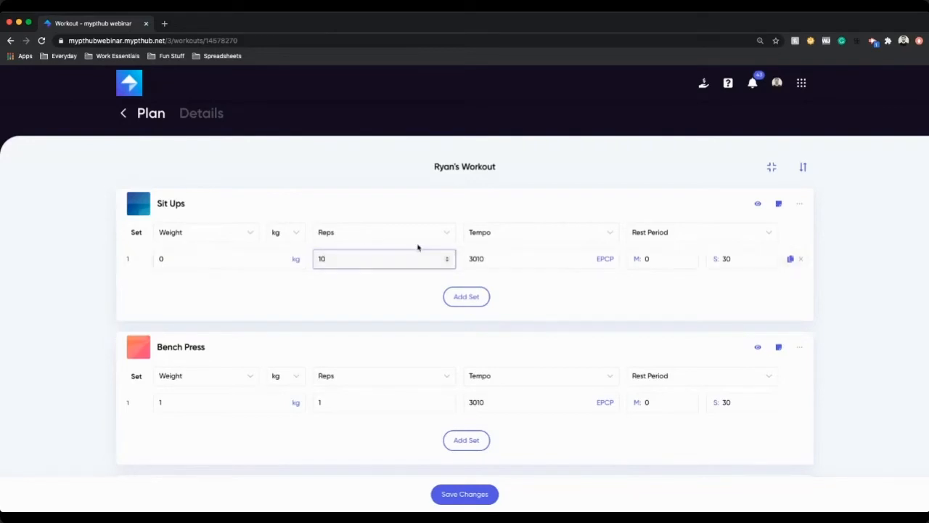
pyautogui.click(502, 232)
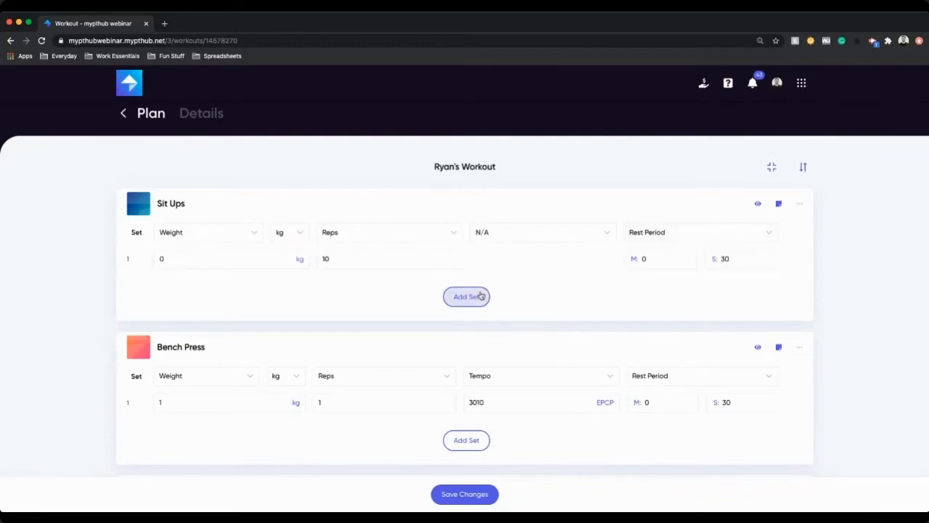
pyautogui.click(474, 297)
pyautogui.click(472, 302)
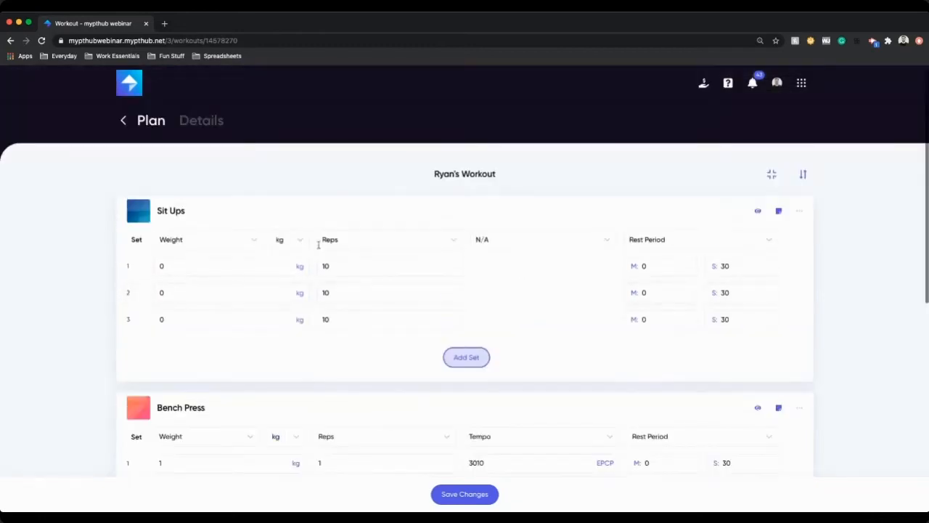
# Step: Group Sit Ups and Bench Press into a superset
pyautogui.click(799, 211)
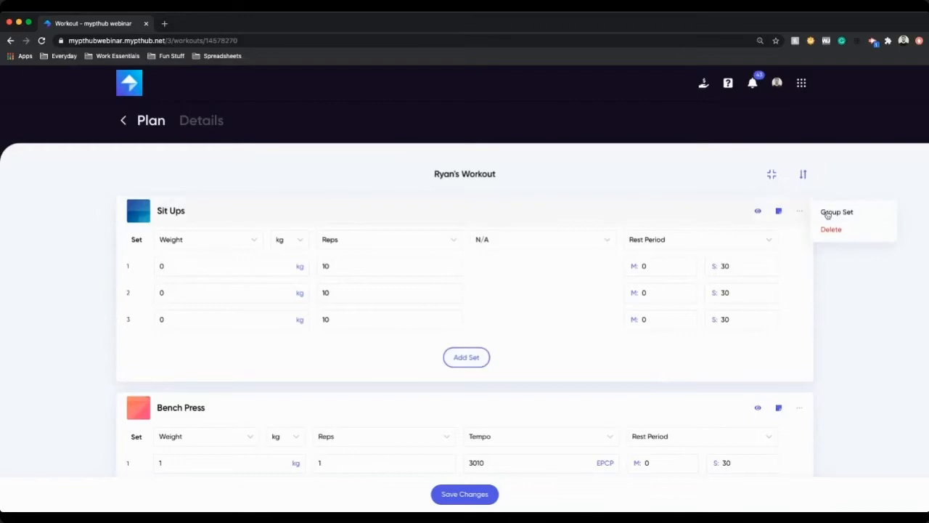
pyautogui.click(845, 214)
pyautogui.click(467, 268)
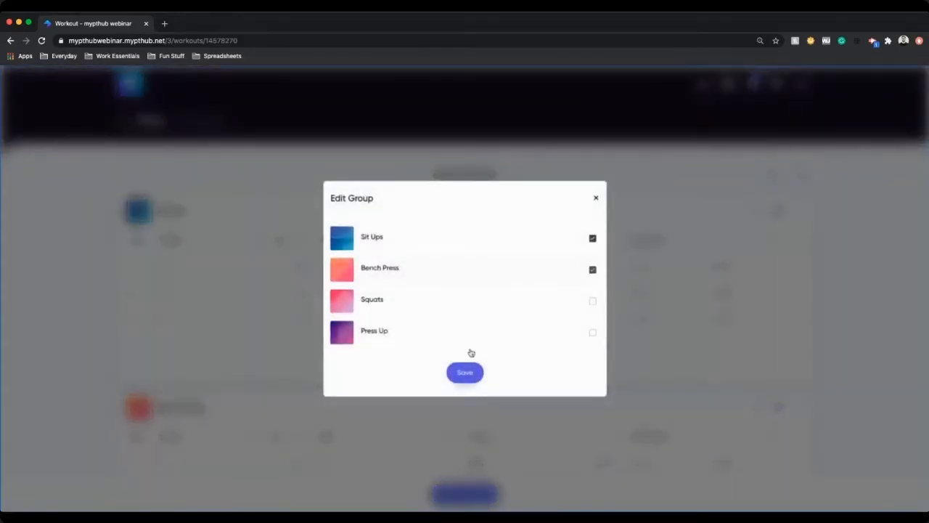
pyautogui.scroll(-5, 471, 367)
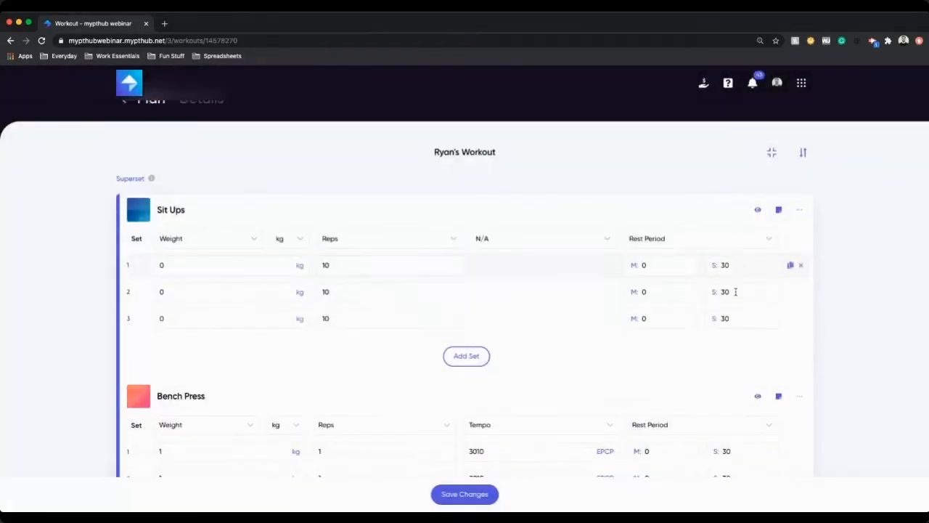
pyautogui.scroll(5, 442, 326)
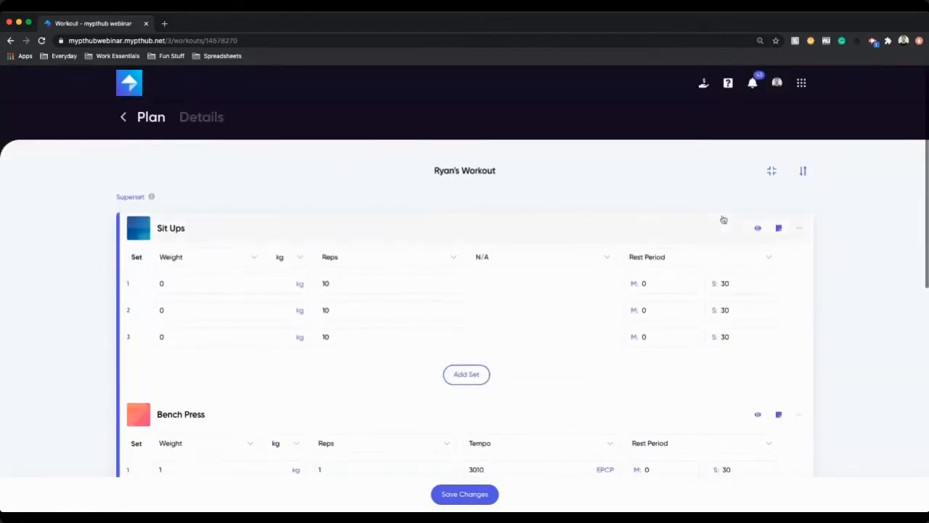
# Step: Open the note editor for Sit Ups and close it without entering a note, twice
pyautogui.click(778, 228)
pyautogui.click(389, 278)
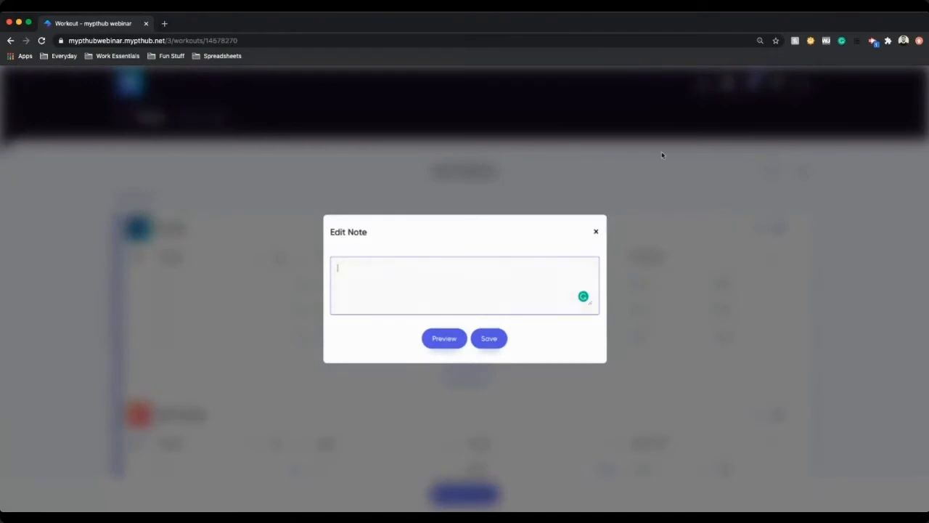
pyautogui.click(596, 232)
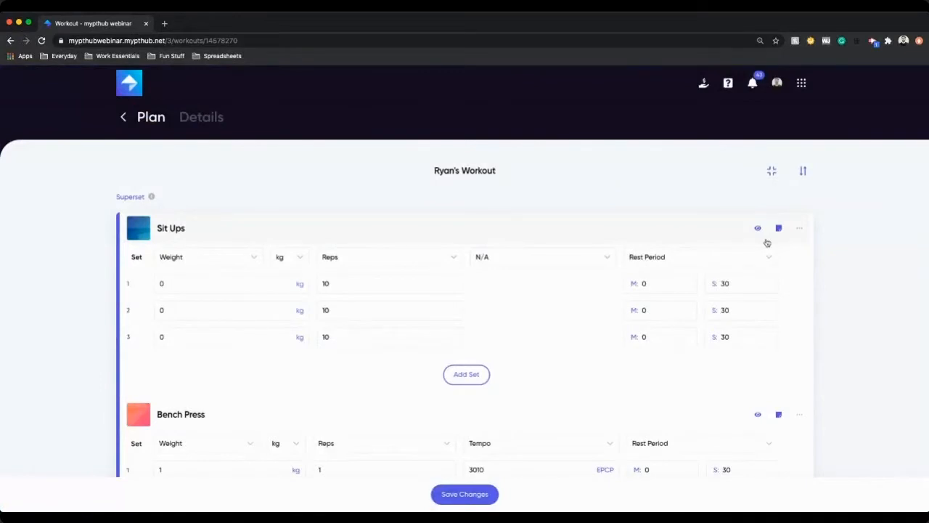
pyautogui.click(779, 228)
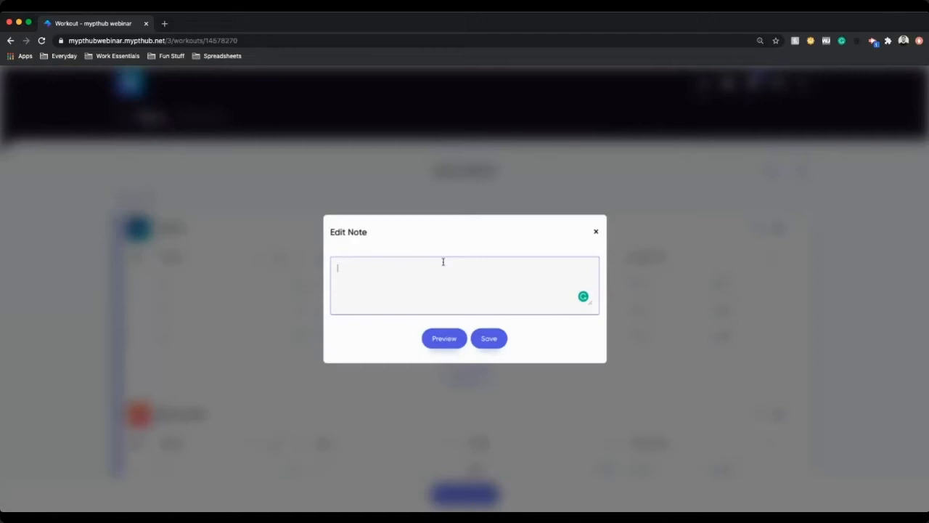
pyautogui.click(597, 233)
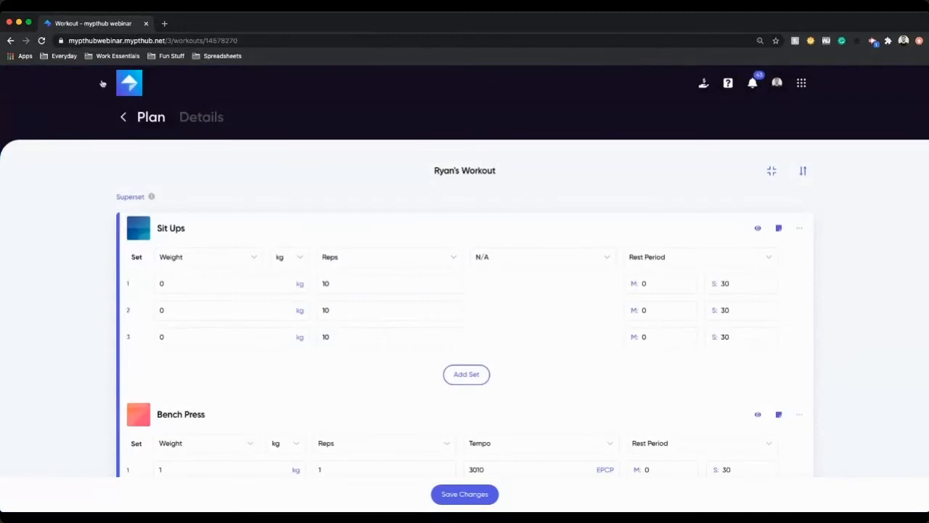
# Step: Collapse the exercise list and reorder it so Squats comes before the superset, applying the sorting
pyautogui.click(771, 172)
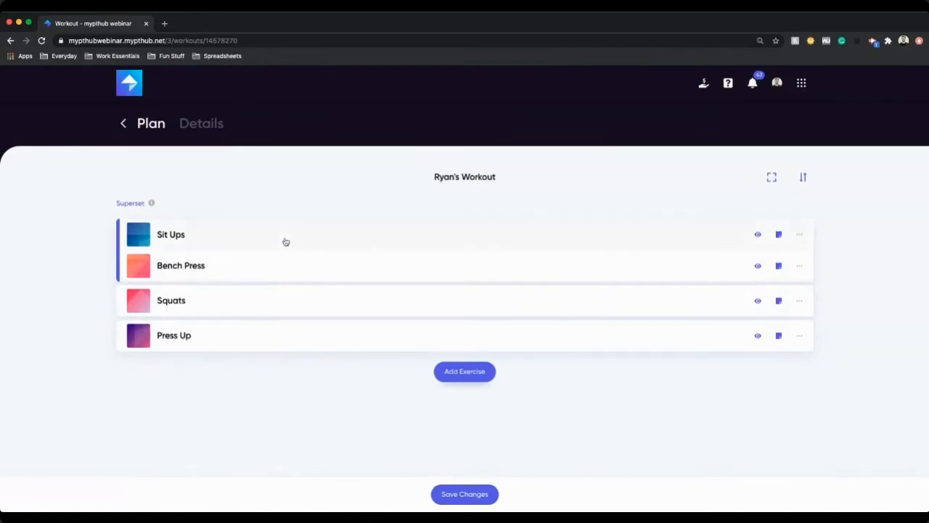
pyautogui.click(803, 177)
pyautogui.moveTo(807, 299); pyautogui.dragTo(809, 186)
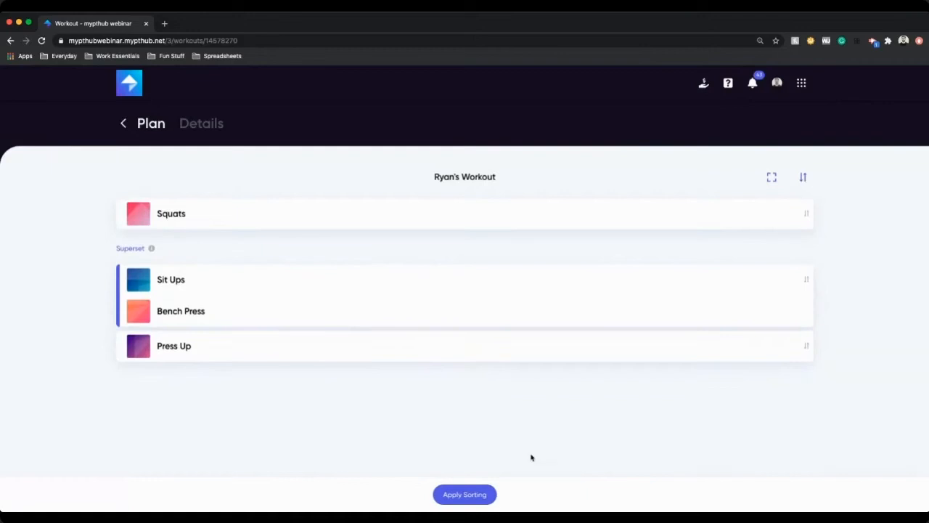
pyautogui.click(479, 495)
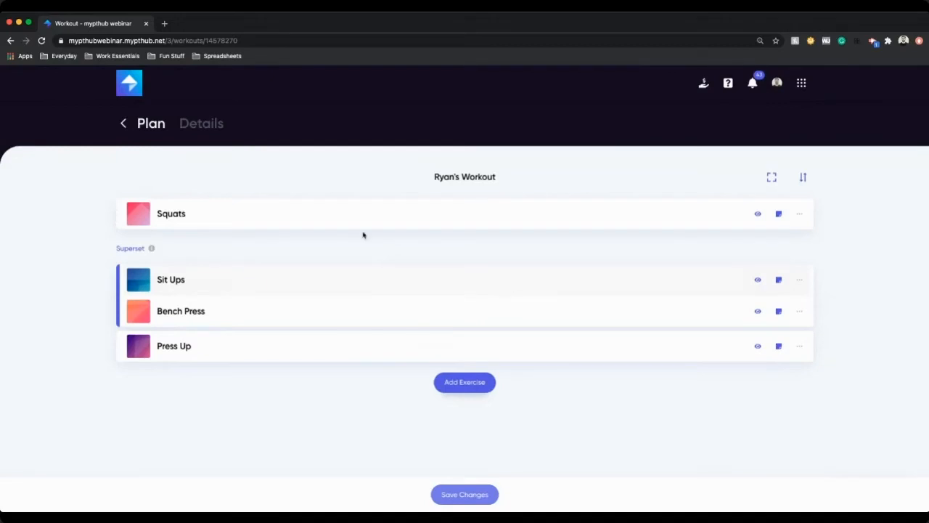
# Step: Open the workout's Details page and save the workout changes
pyautogui.click(217, 133)
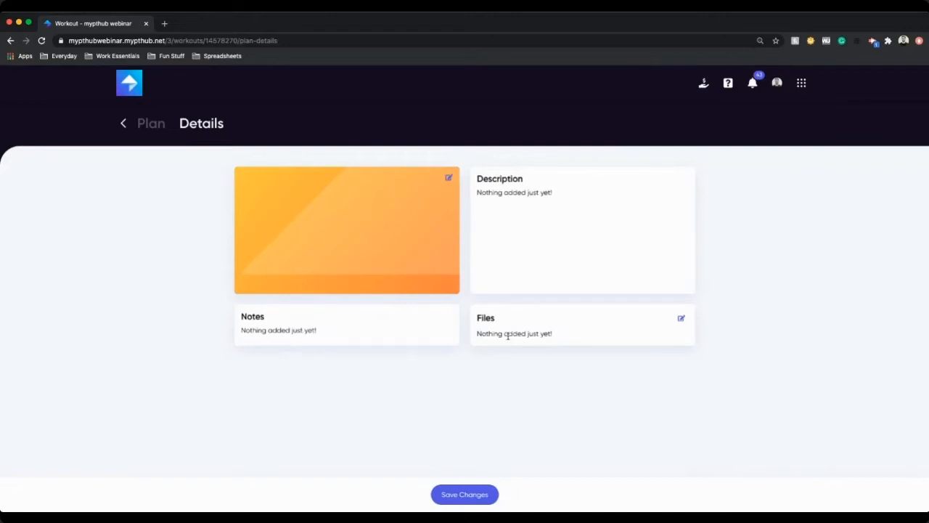
pyautogui.click(466, 494)
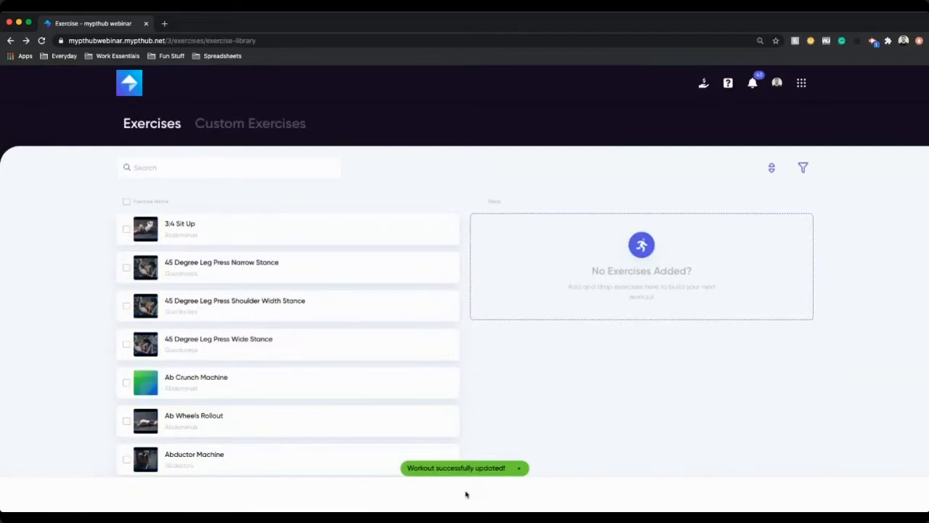
# Step: Go to the Workouts list, search for Ryan's, and open the options for Ryan's Workout
pyautogui.click(802, 83)
pyautogui.click(708, 131)
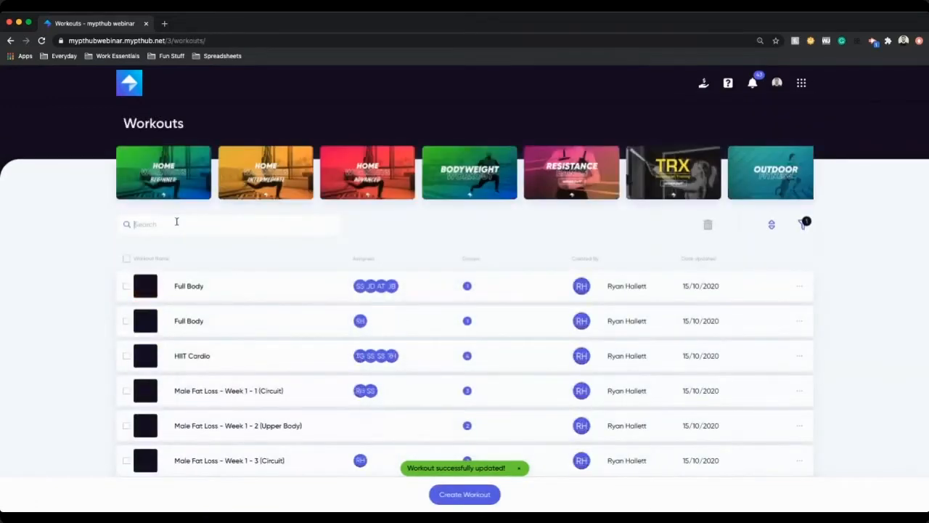
pyautogui.click(176, 223)
pyautogui.write("Ryan's")
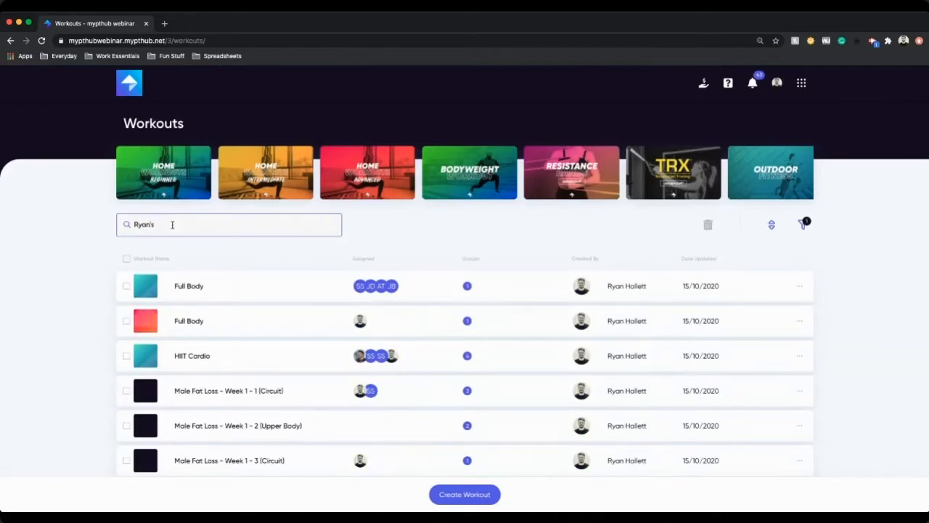
pyautogui.click(795, 286)
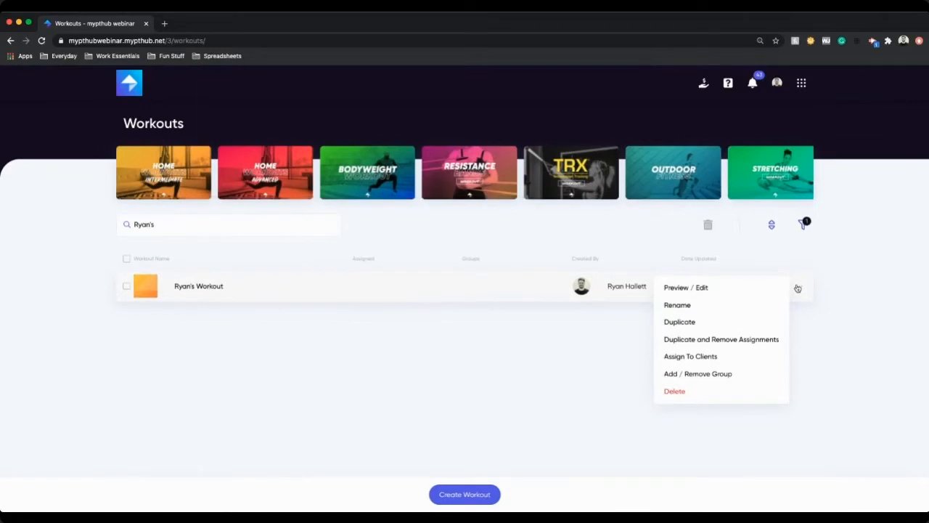
# Step: Open the account menu and switch to the Nutrition plans section
pyautogui.click(778, 84)
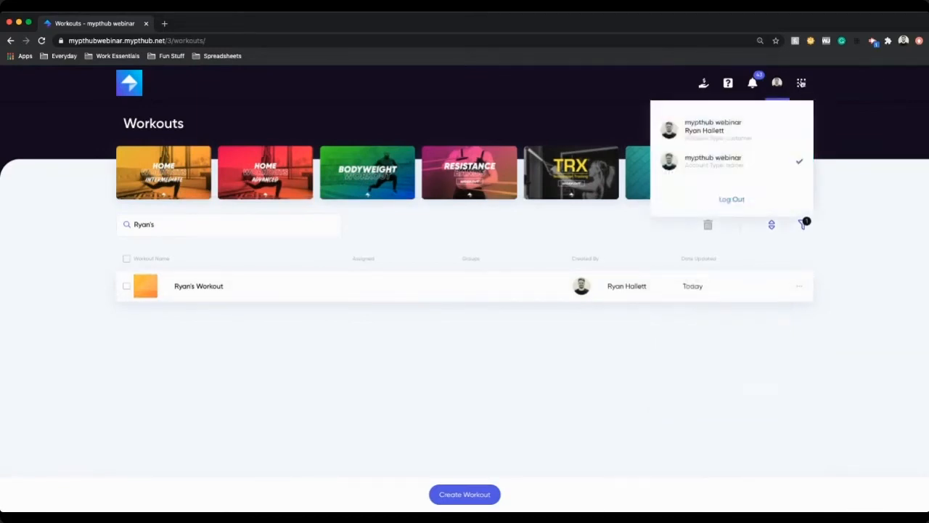
pyautogui.click(801, 84)
pyautogui.click(786, 128)
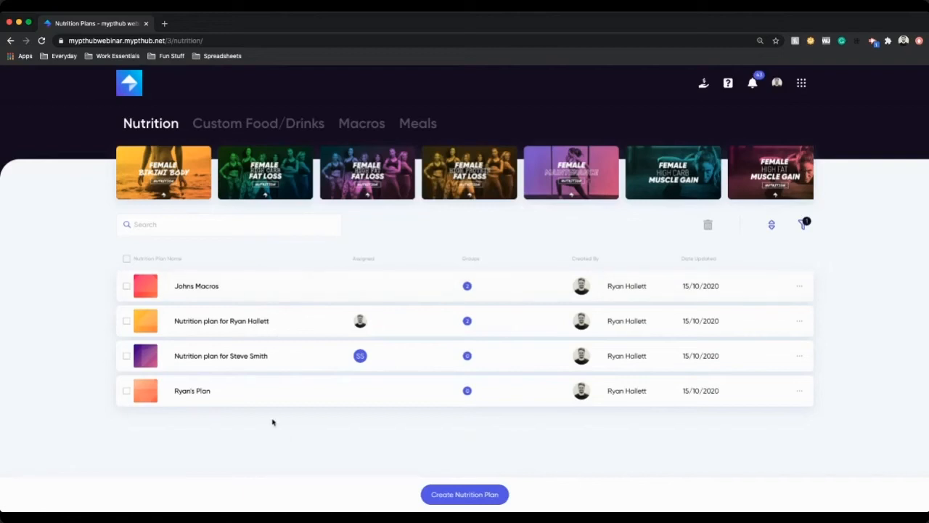
# Step: Browse the nutrition plan options and the Custom Food/Drinks and Meals sections
pyautogui.click(800, 287)
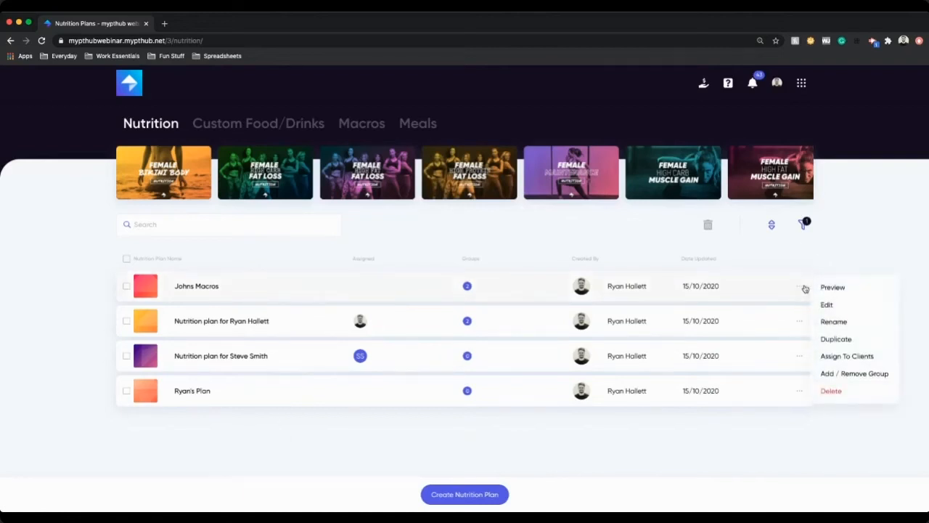
pyautogui.click(852, 262)
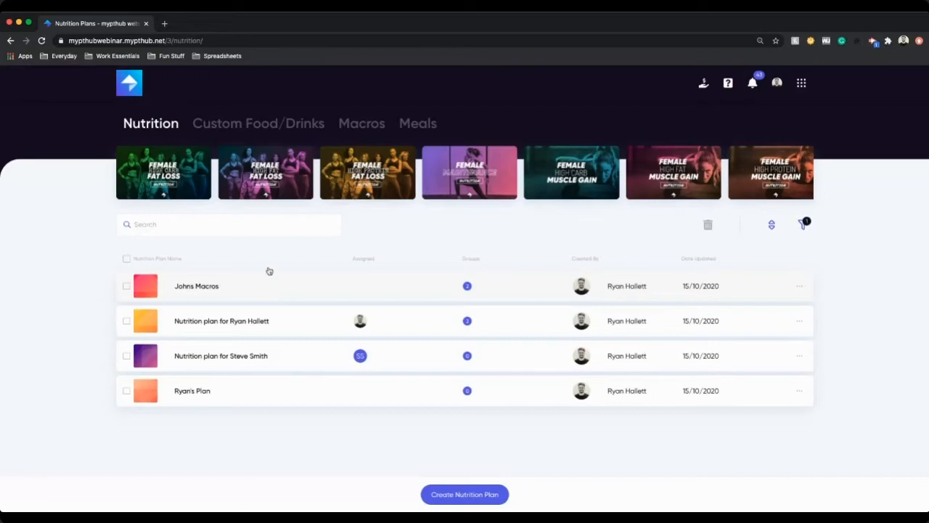
pyautogui.click(245, 124)
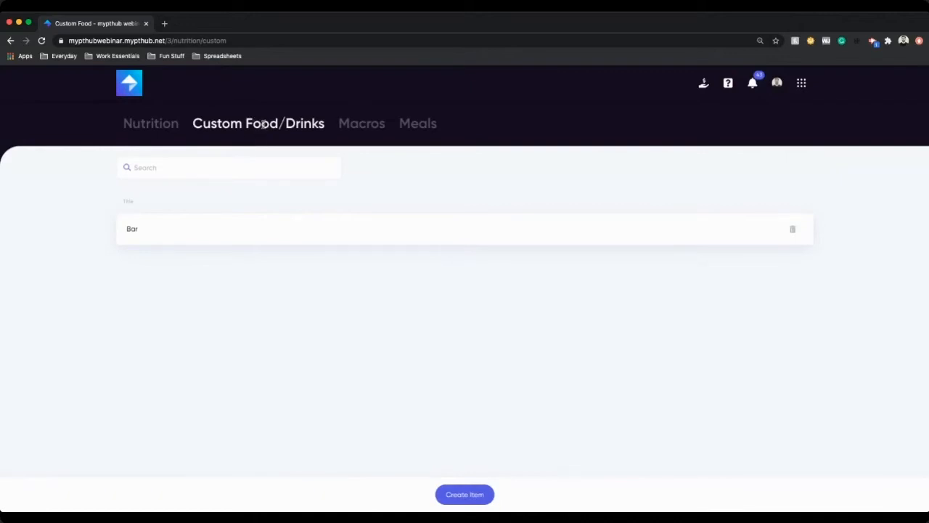
pyautogui.click(425, 125)
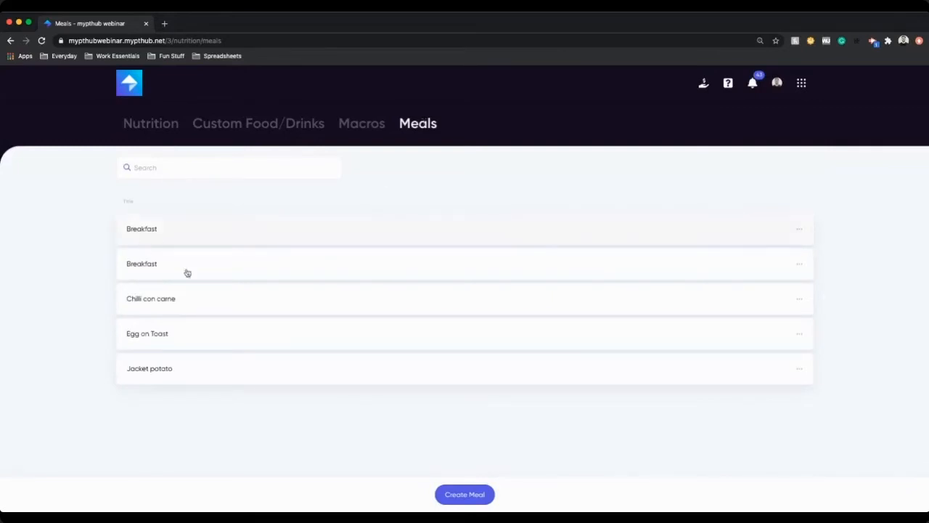
# Step: Delete the duplicate Breakfast meal
pyautogui.click(800, 231)
pyautogui.click(842, 267)
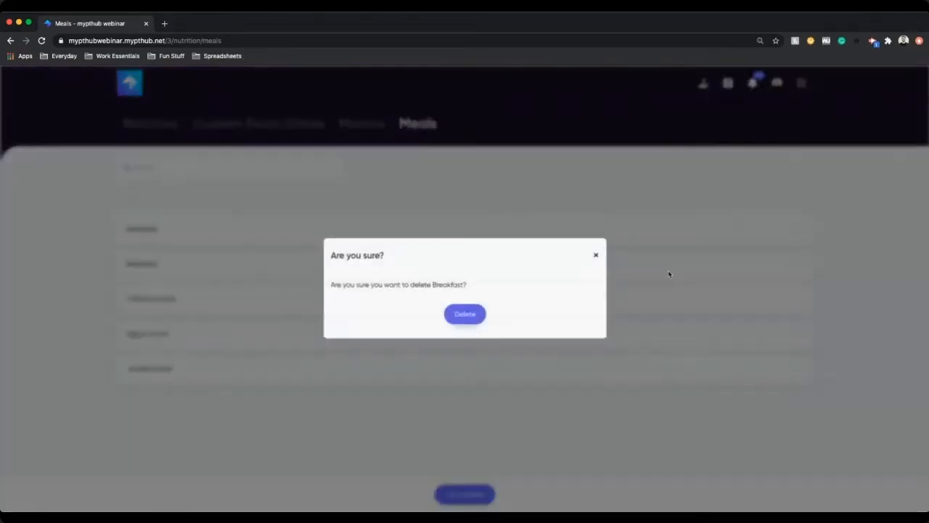
pyautogui.click(477, 321)
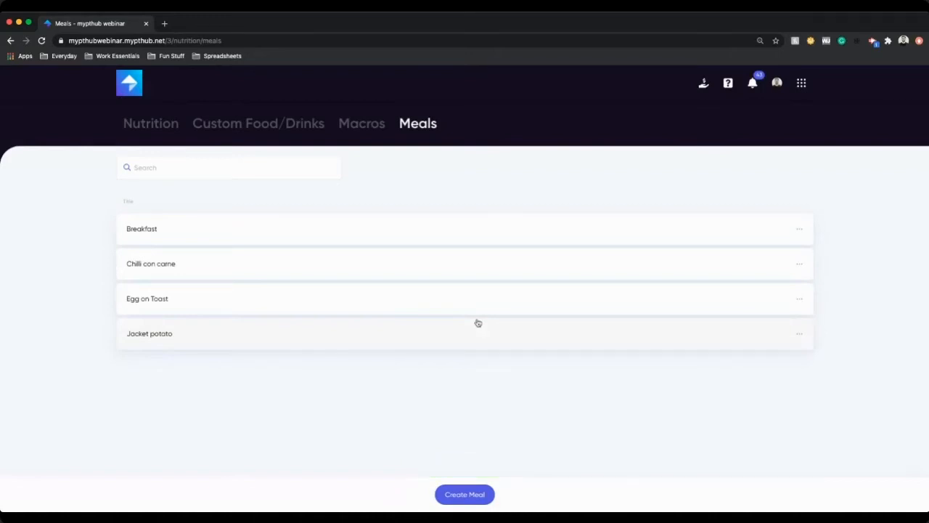
# Step: Open the Breakfast meal, start adding a food item, and pick Orange Juice from a search for orange juice
pyautogui.click(188, 235)
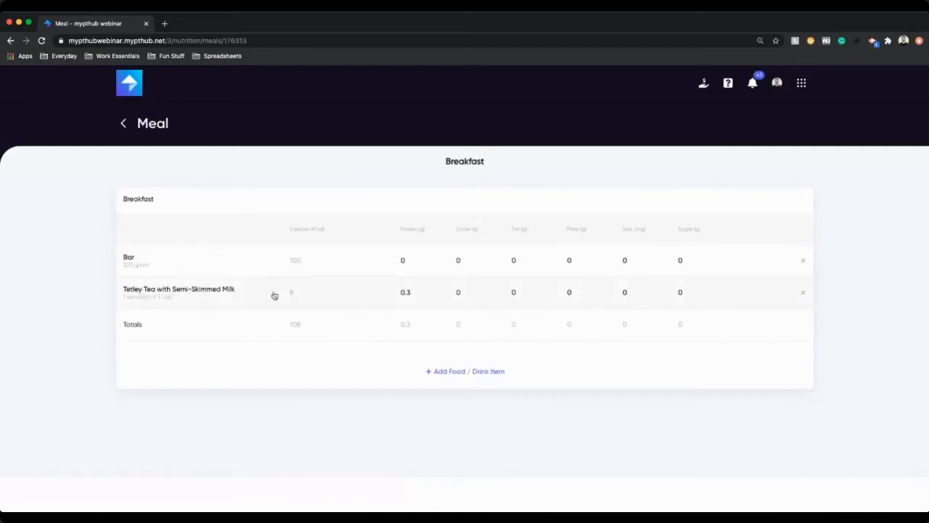
pyautogui.click(465, 370)
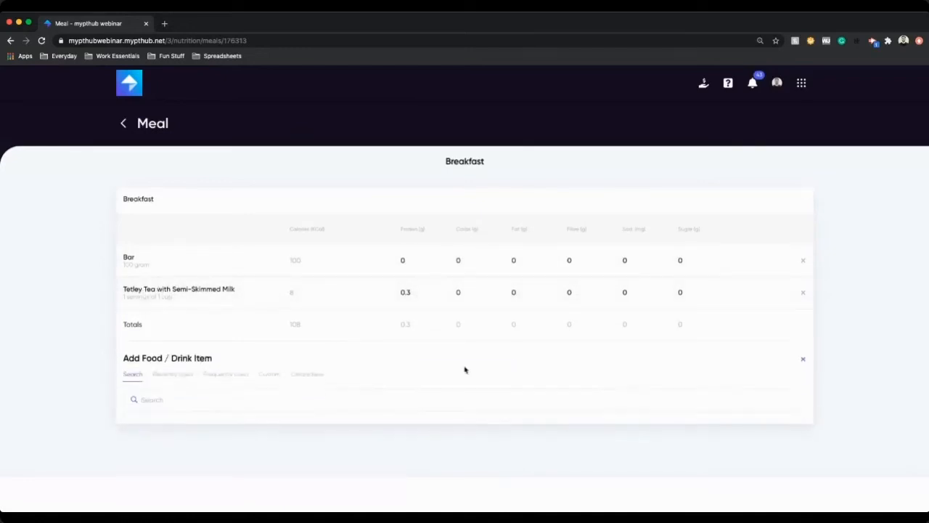
pyautogui.click(452, 400)
pyautogui.write('orange')
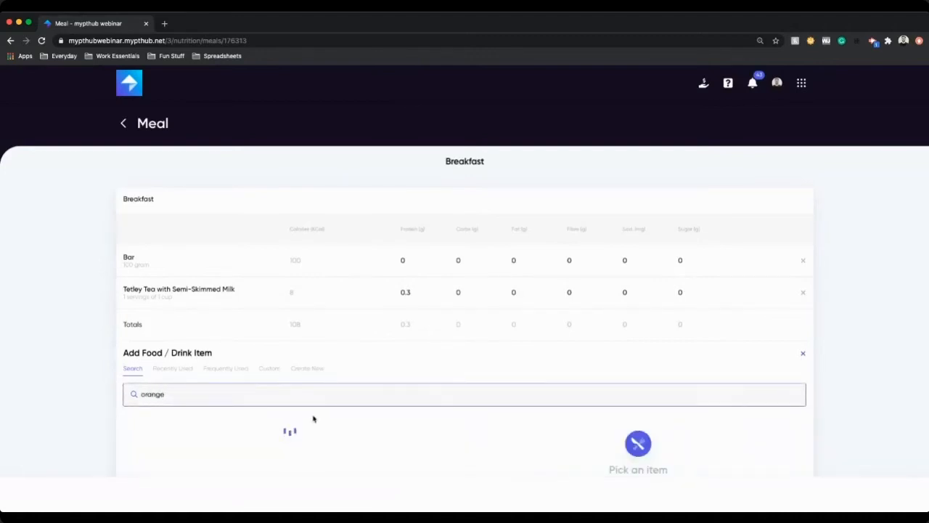
pyautogui.scroll(-2, 218, 383)
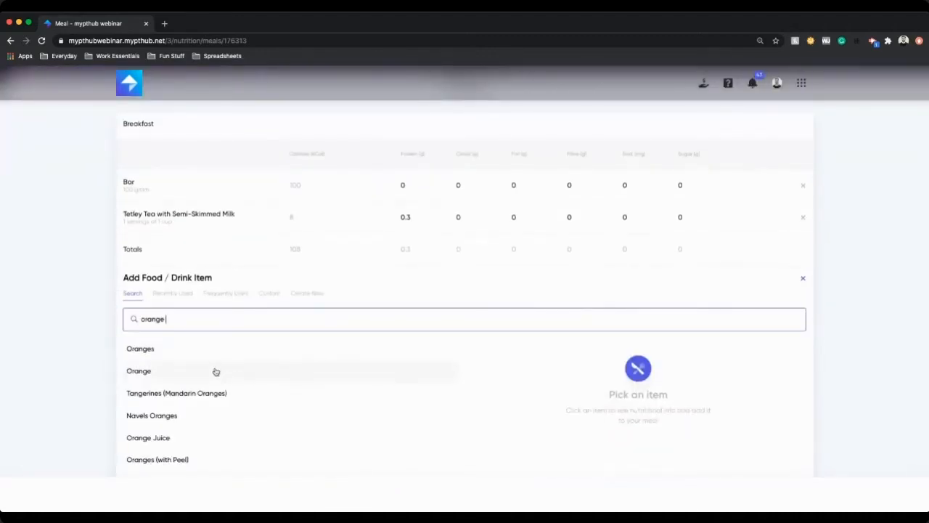
pyautogui.write('juice')
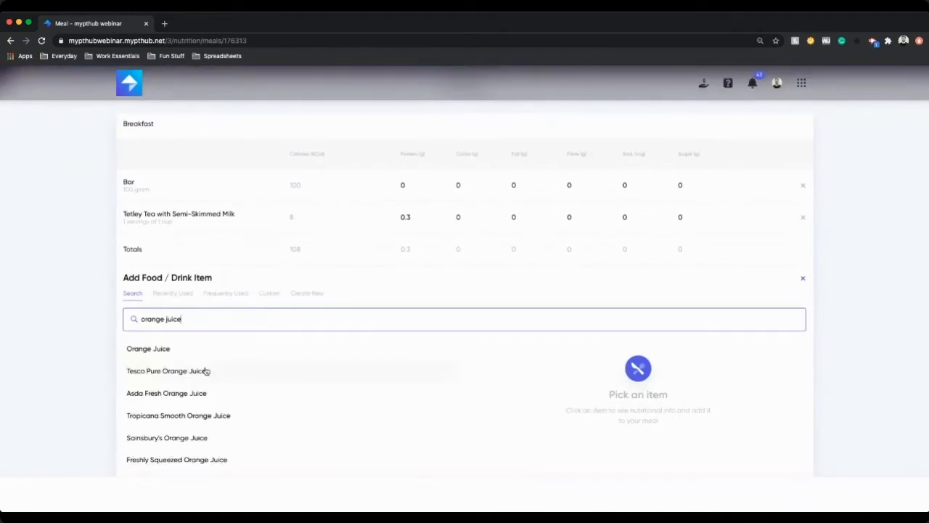
pyautogui.click(206, 355)
# Step: Add Orange Juice to the meal as 3 servings of 100 ml and save the meal changes
pyautogui.scroll(-2, 914, 361)
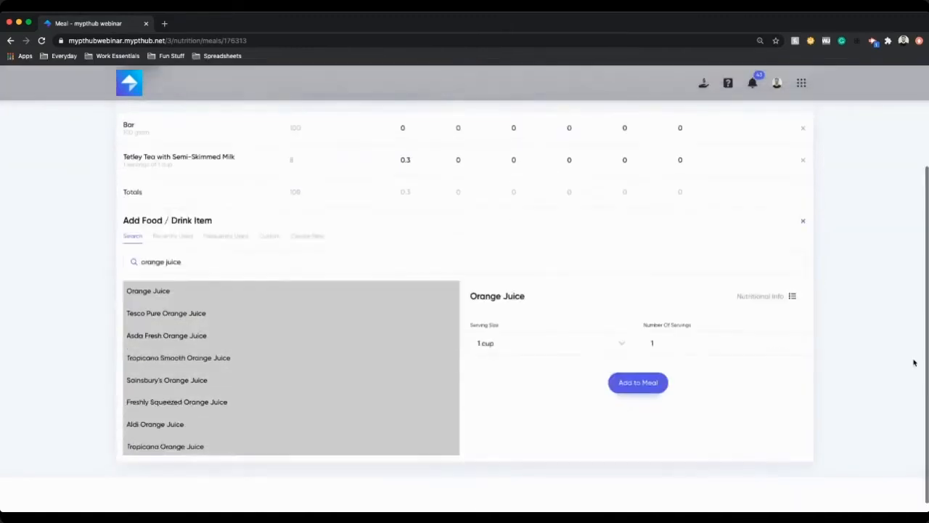
pyautogui.click(578, 342)
pyautogui.scroll(-1, 530, 404)
pyautogui.click(516, 434)
pyautogui.click(685, 335)
pyautogui.write('3')
pyautogui.click(656, 376)
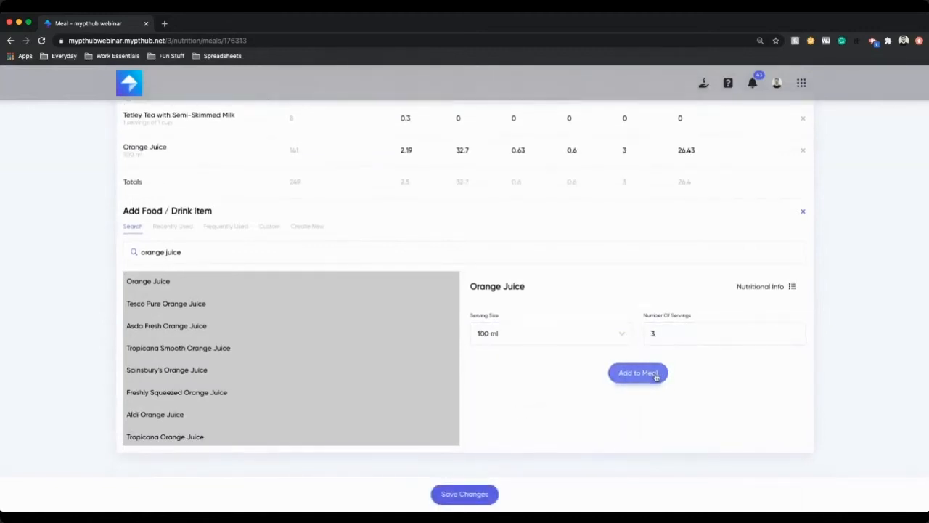
pyautogui.click(468, 494)
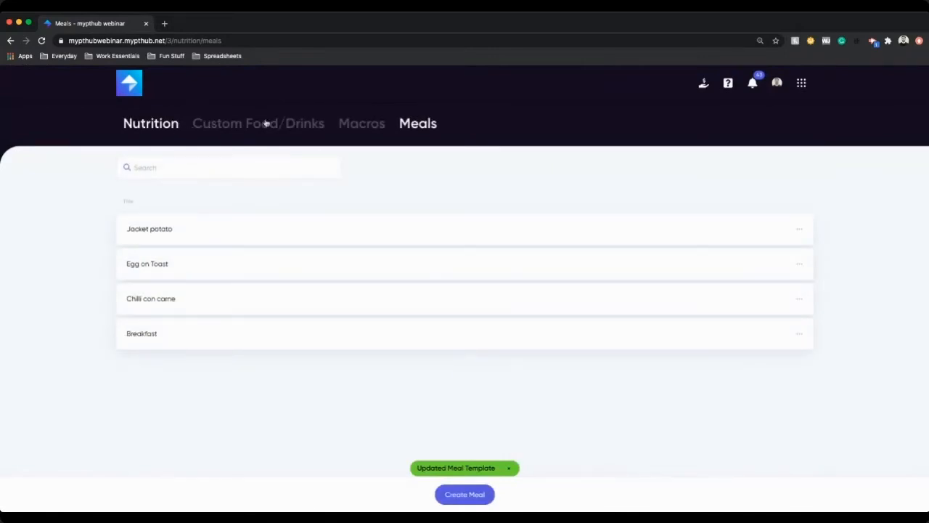
pyautogui.click(350, 122)
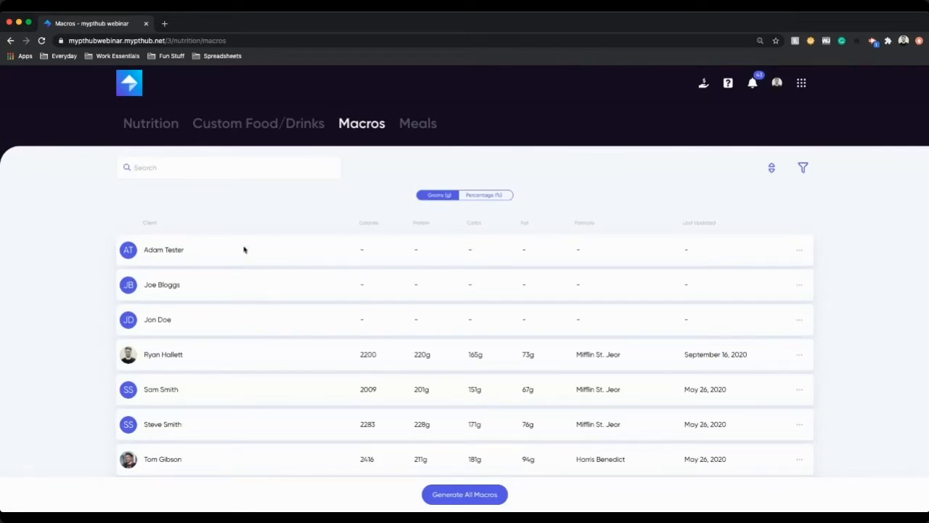
pyautogui.scroll(-1, 258, 340)
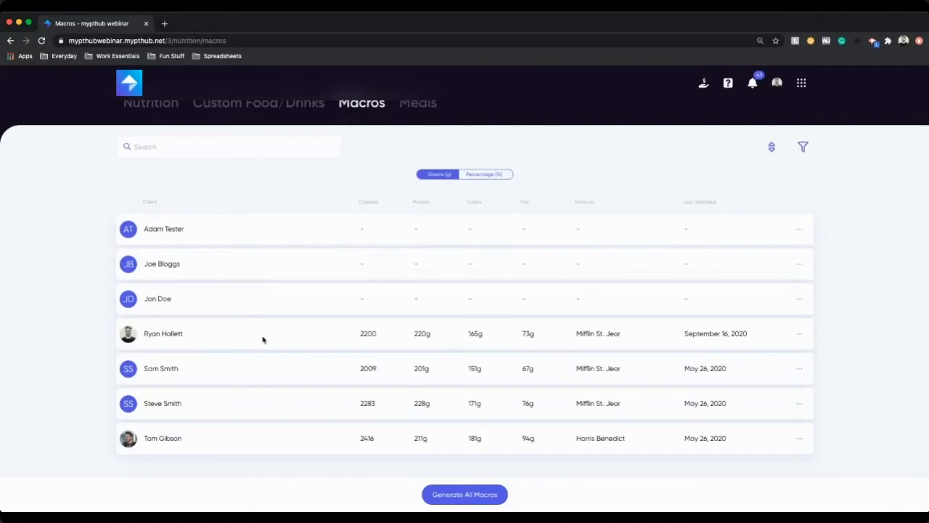
pyautogui.click(799, 299)
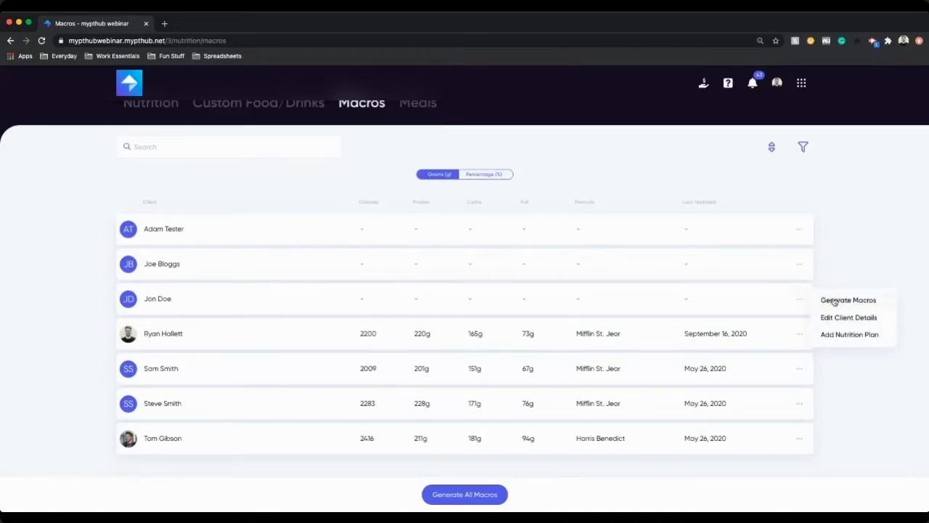
pyautogui.click(836, 434)
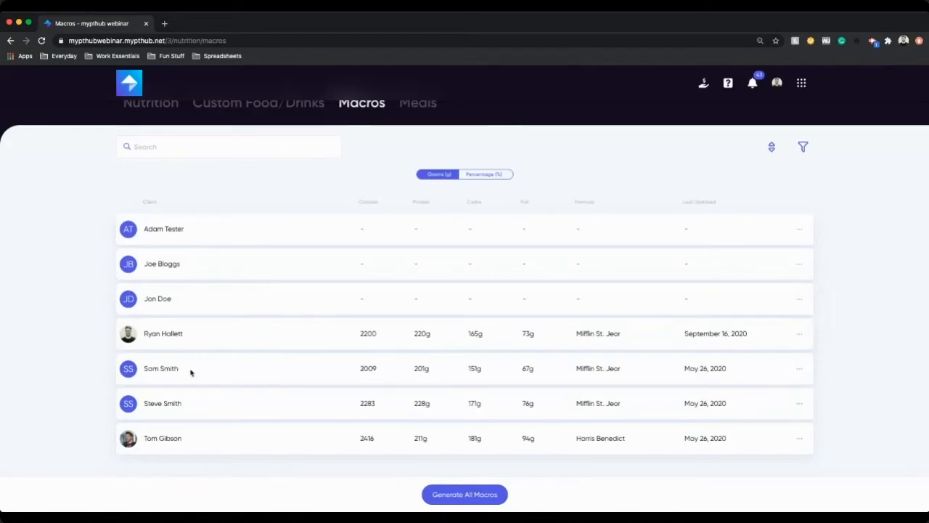
pyautogui.click(800, 404)
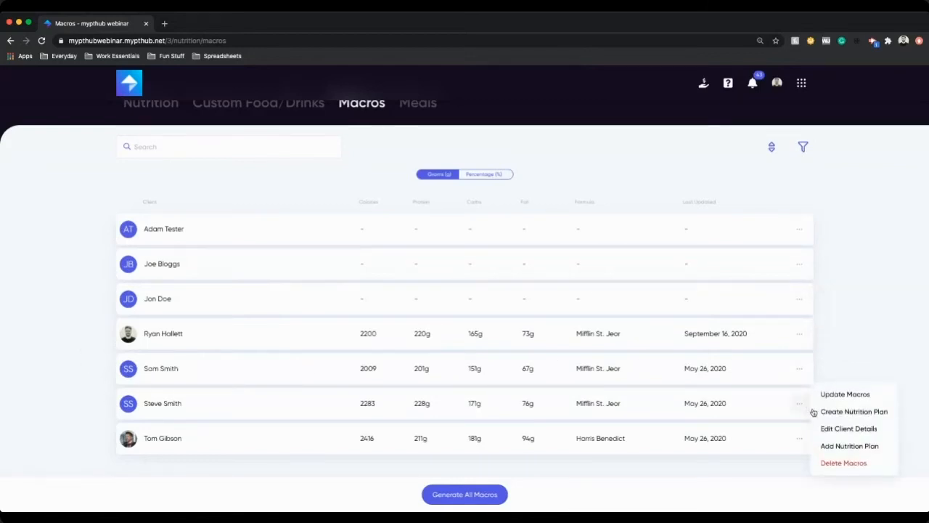
pyautogui.click(838, 429)
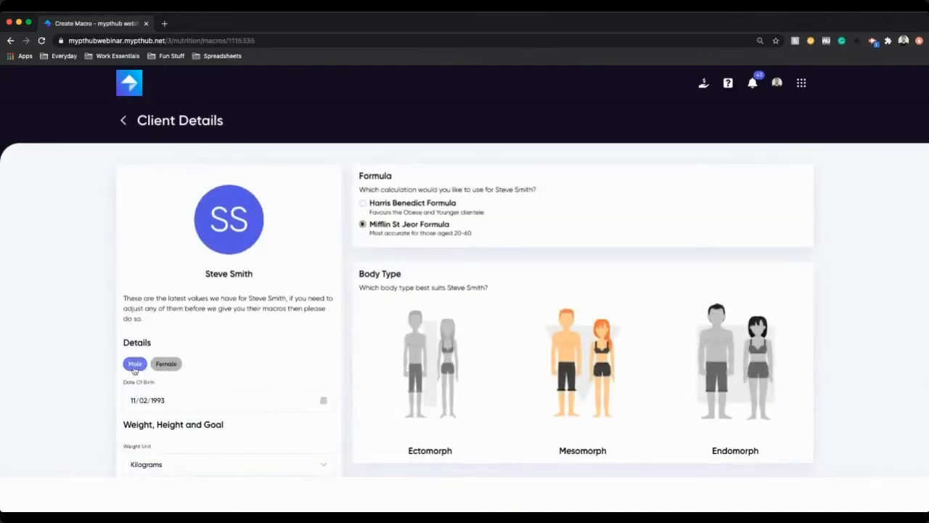
pyautogui.scroll(-1, 201, 373)
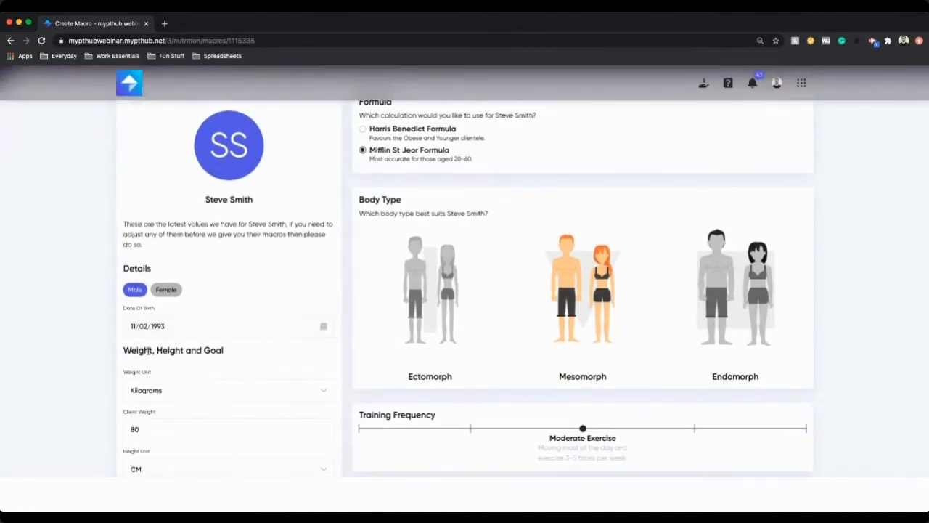
pyautogui.scroll(-2, 167, 380)
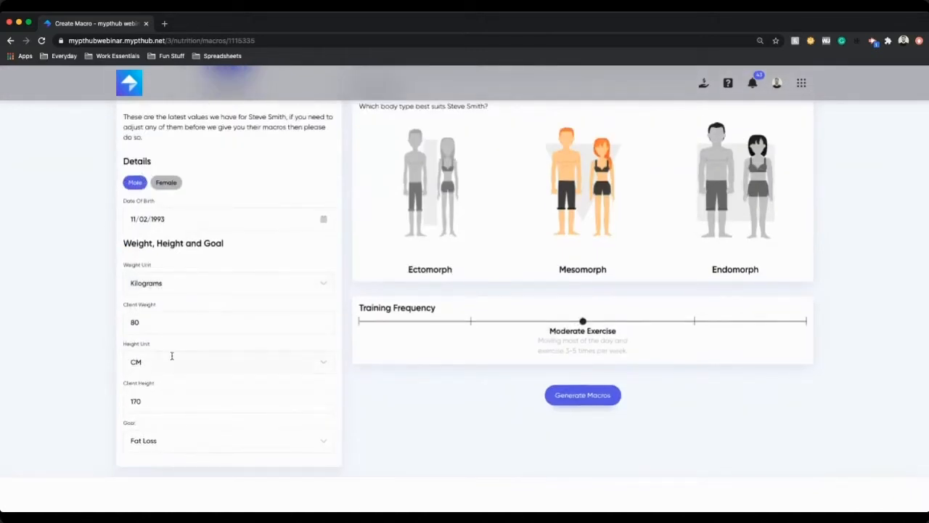
pyautogui.scroll(2, 208, 367)
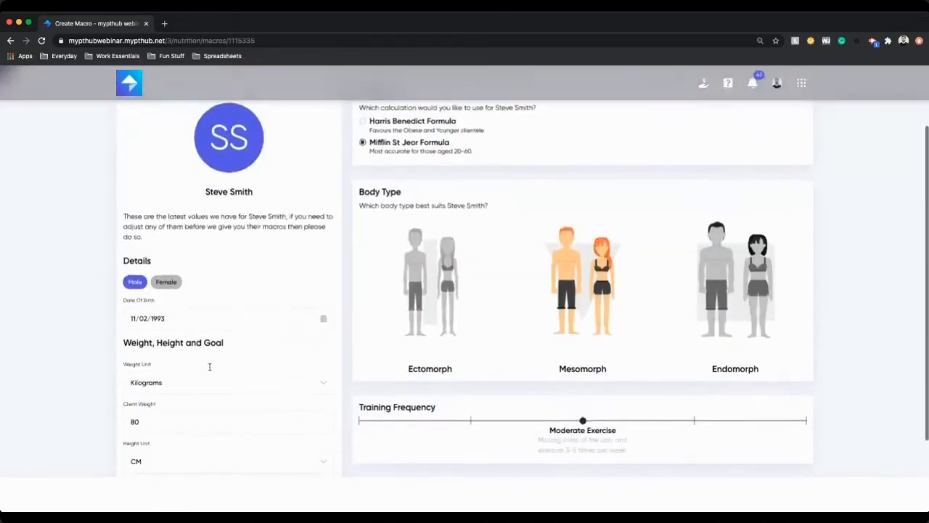
pyautogui.scroll(2, 209, 367)
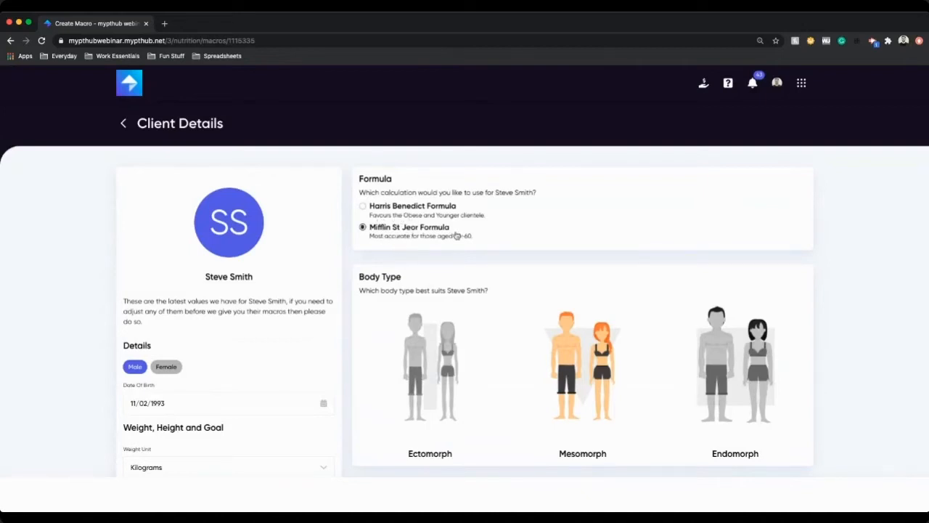
pyautogui.scroll(-2, 566, 253)
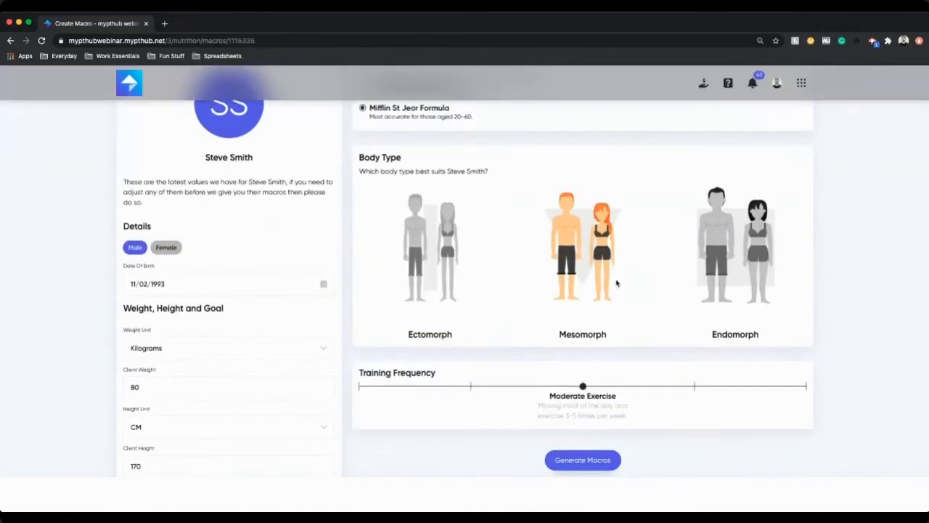
pyautogui.moveTo(582, 387); pyautogui.dragTo(488, 396)
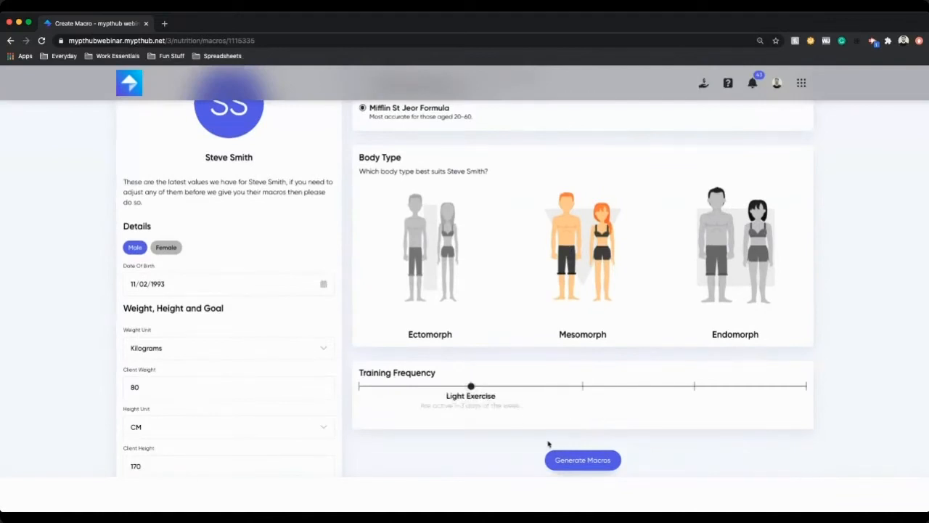
pyautogui.click(605, 462)
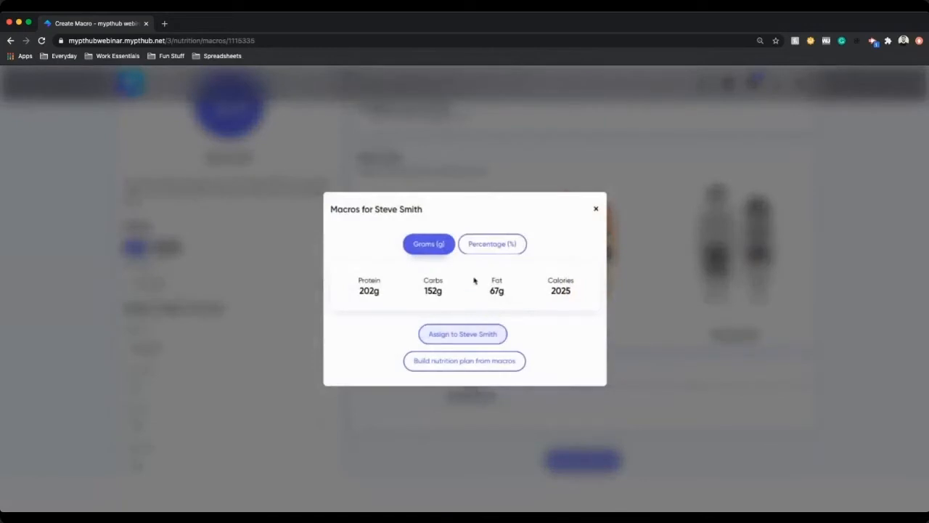
pyautogui.doubleClick(559, 289)
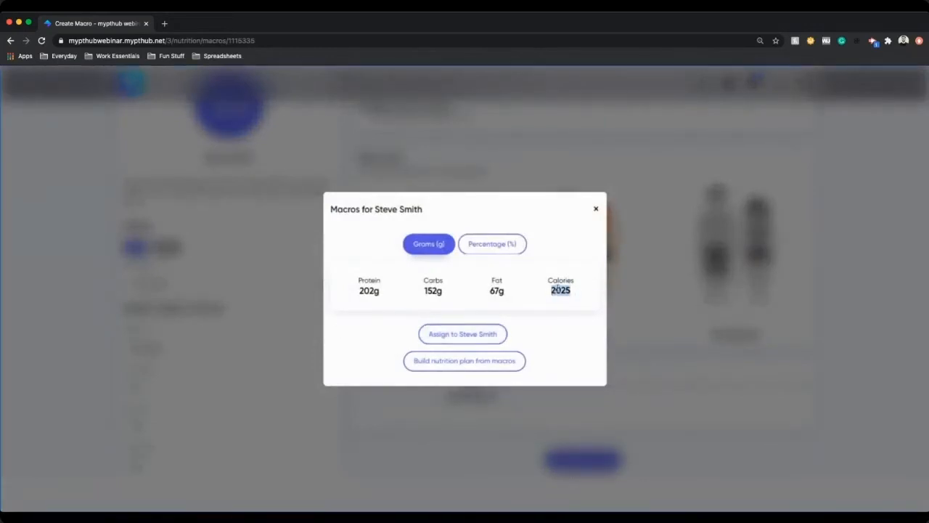
pyautogui.doubleClick(494, 290)
pyautogui.doubleClick(434, 291)
pyautogui.doubleClick(371, 290)
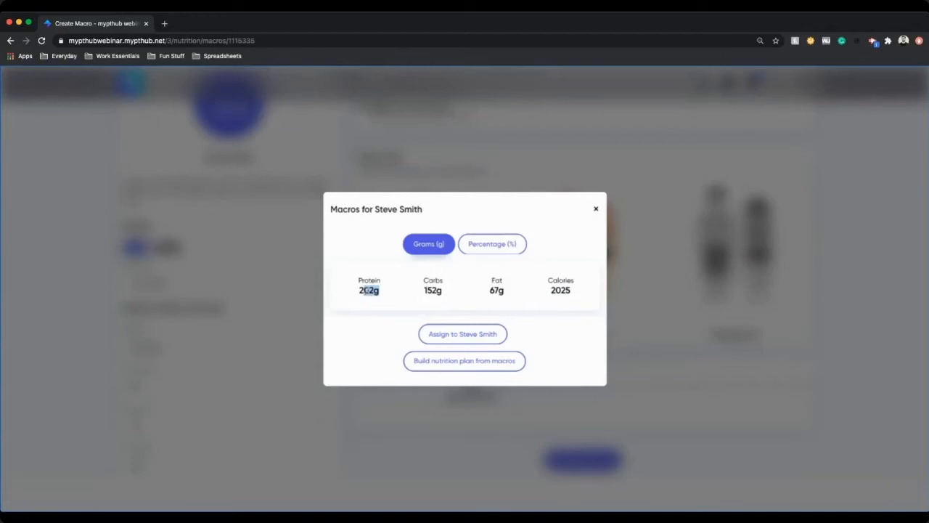
pyautogui.click(489, 243)
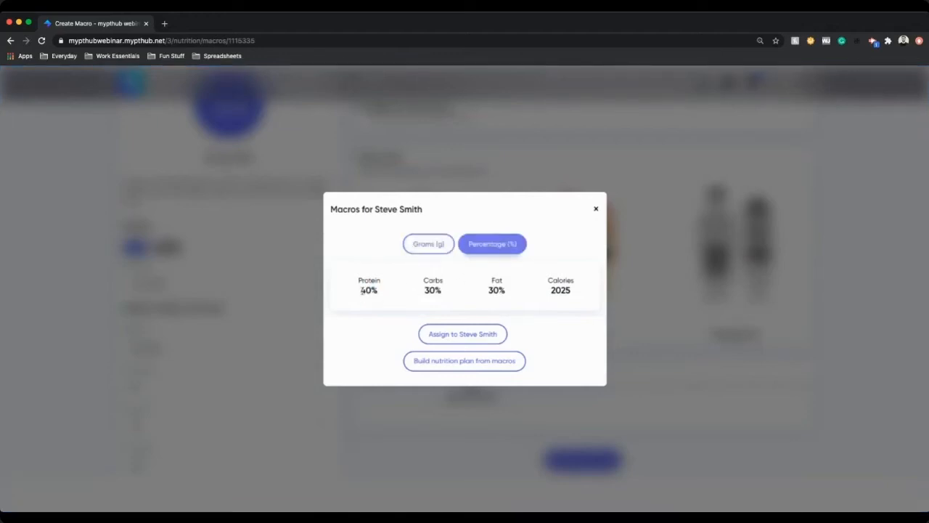
pyautogui.click(452, 338)
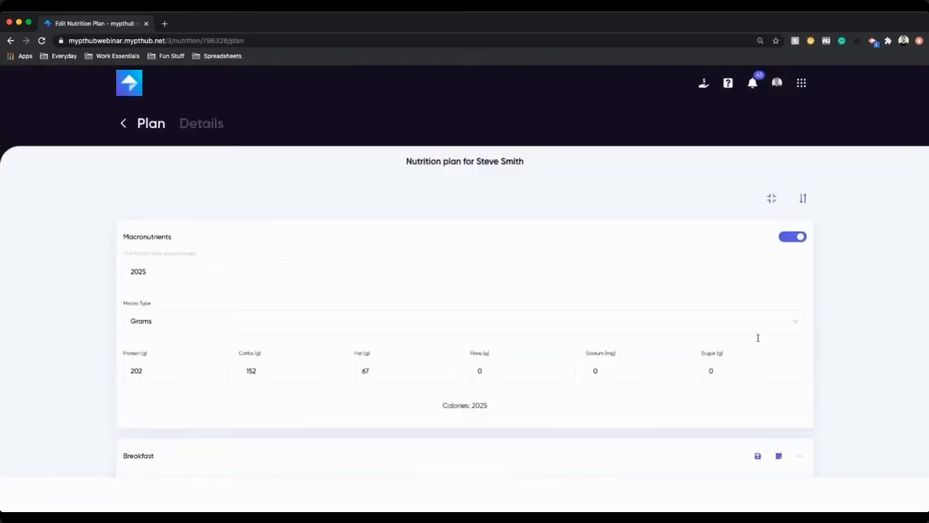
# Step: Set the nutrition plan's daily calorie target to 1900 with Grams as the macro type
pyautogui.click(456, 321)
pyautogui.click(193, 356)
pyautogui.click(175, 275)
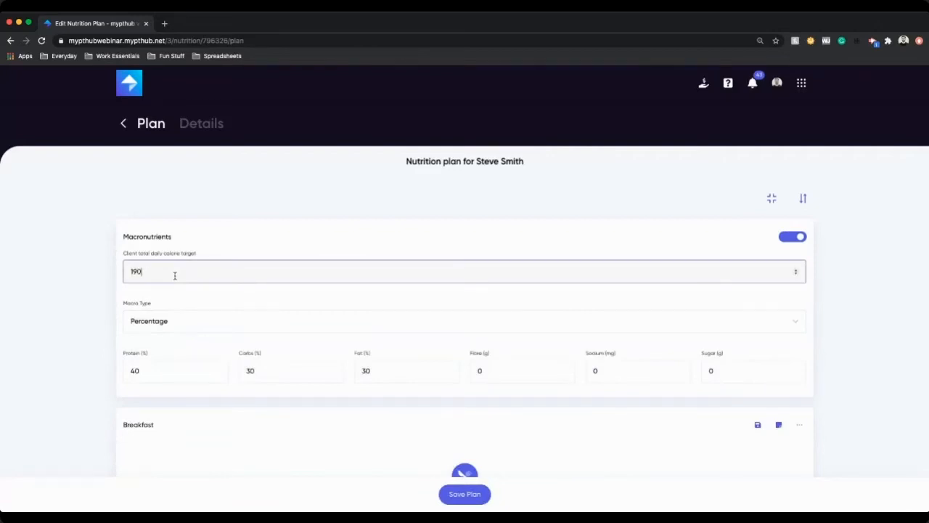
pyautogui.click(304, 319)
pyautogui.click(192, 343)
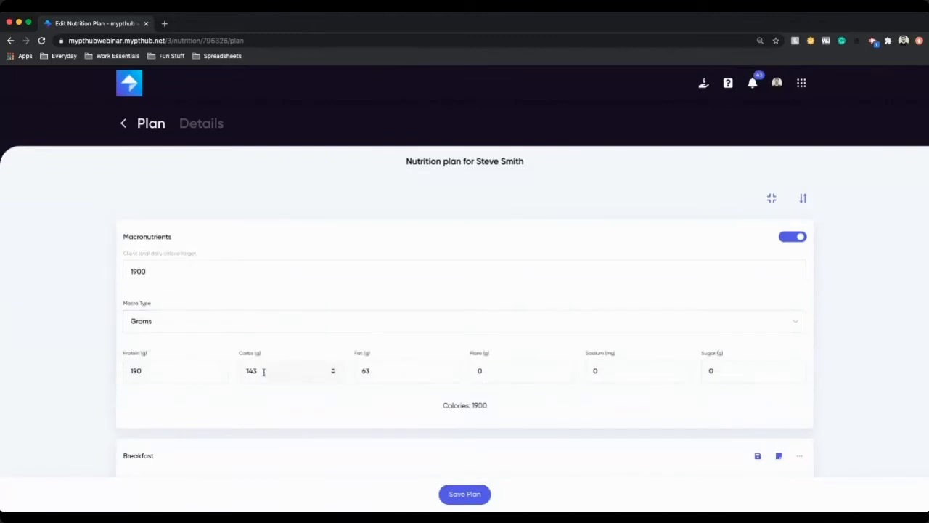
# Step: Turn off the Macronutrients section and collapse all meal sections of the plan
pyautogui.scroll(-1, 703, 316)
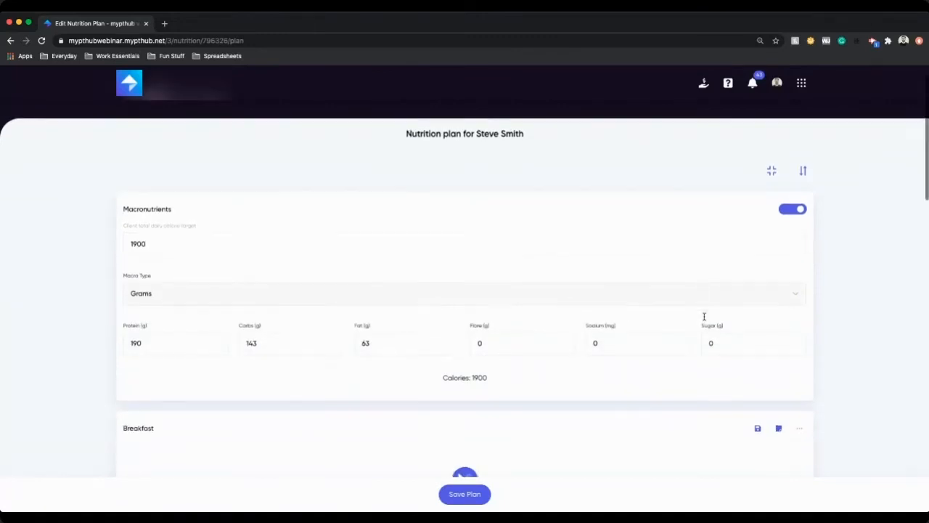
pyautogui.click(793, 210)
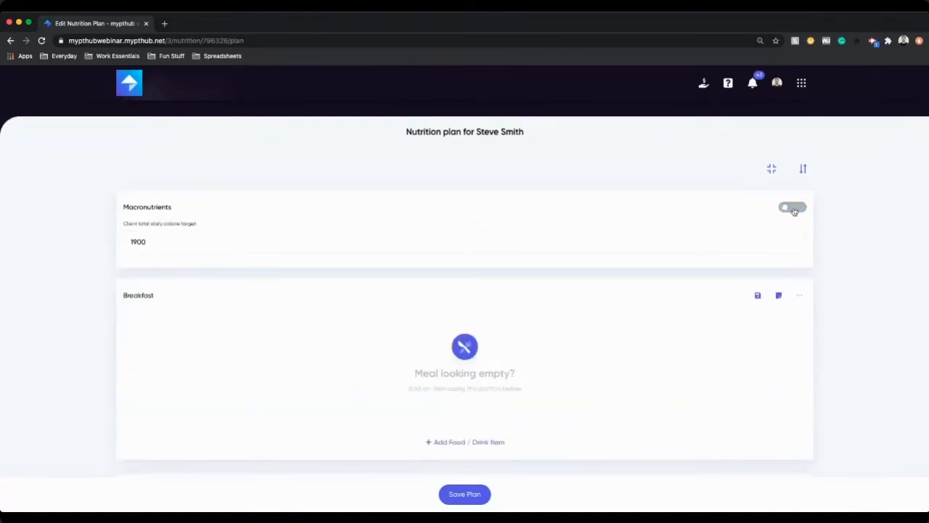
pyautogui.click(793, 209)
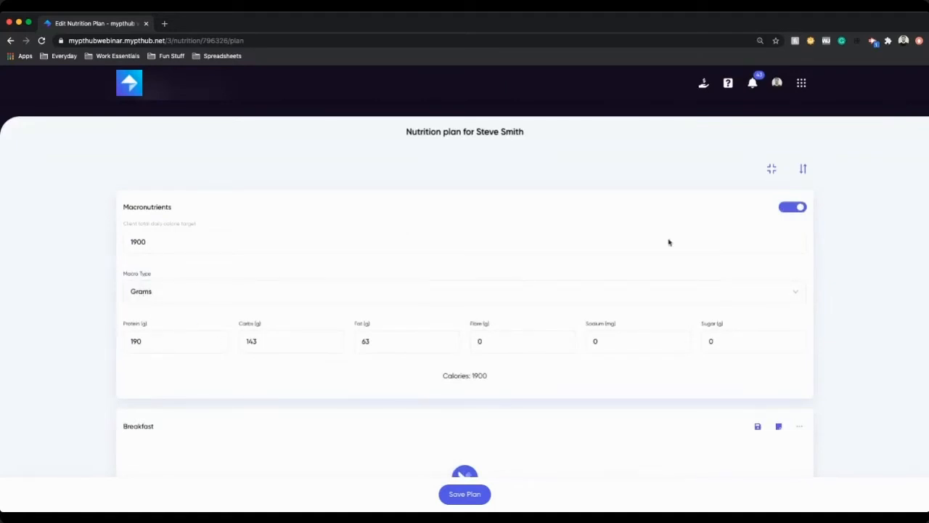
pyautogui.click(804, 210)
pyautogui.click(771, 169)
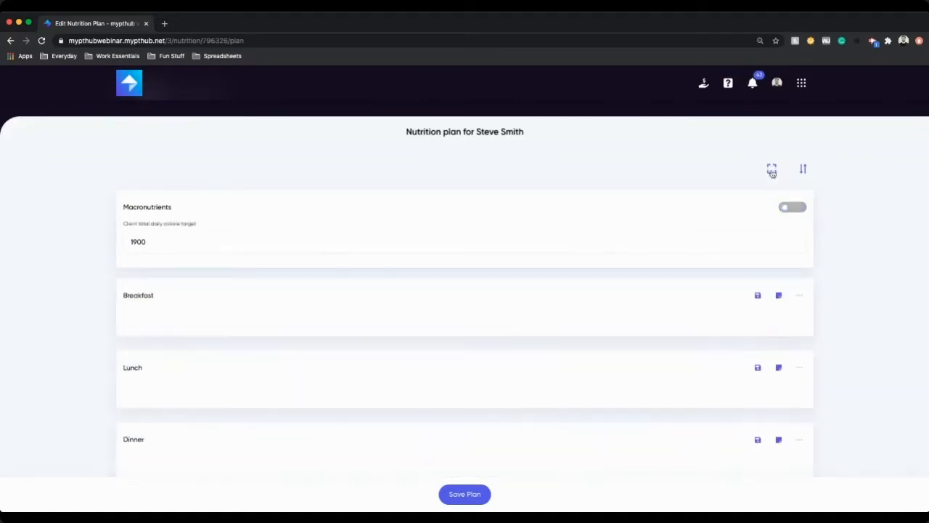
# Step: Enter and leave the meal sorting mode without applying, then toggle the expanded meal view
pyautogui.scroll(-2, 689, 332)
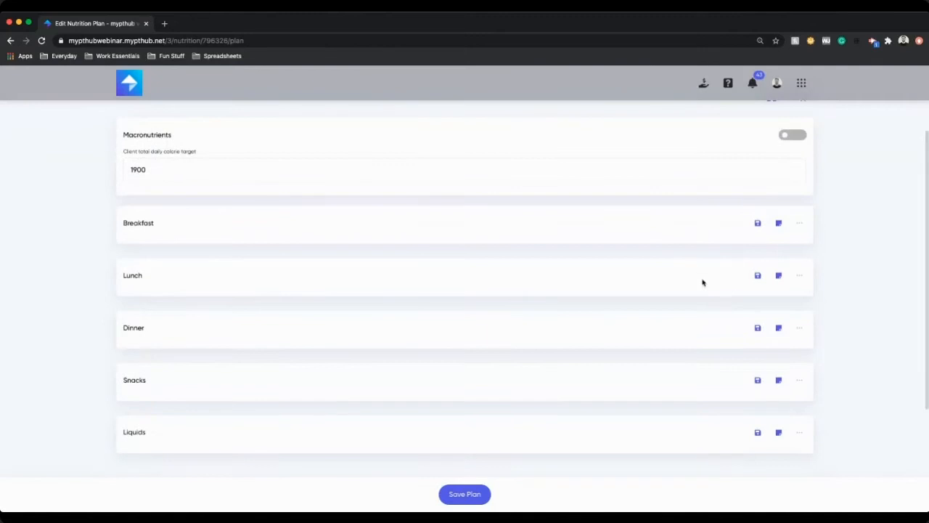
pyautogui.scroll(3, 300, 284)
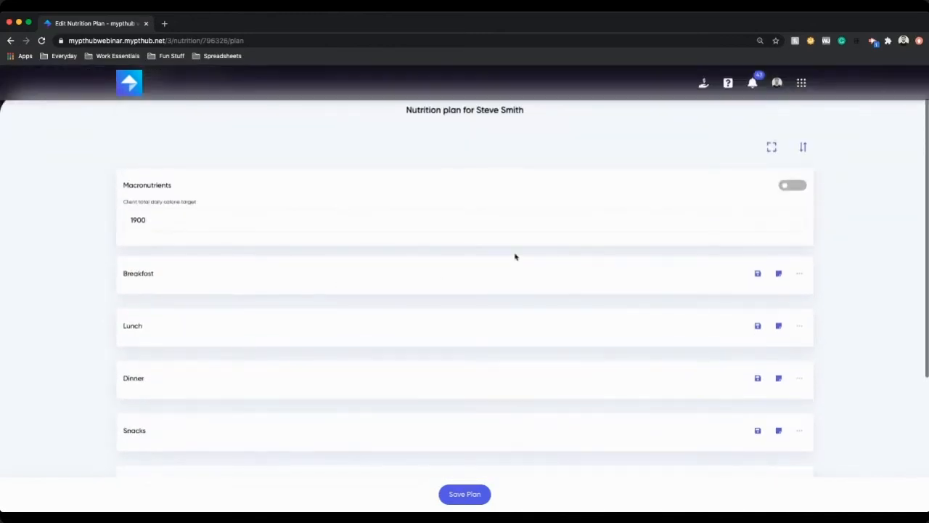
pyautogui.click(803, 198)
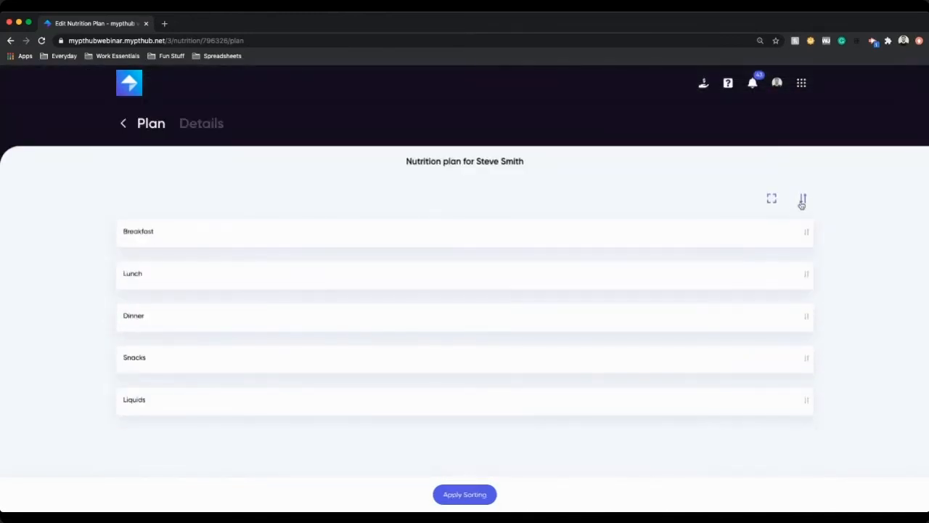
pyautogui.click(803, 199)
pyautogui.click(772, 198)
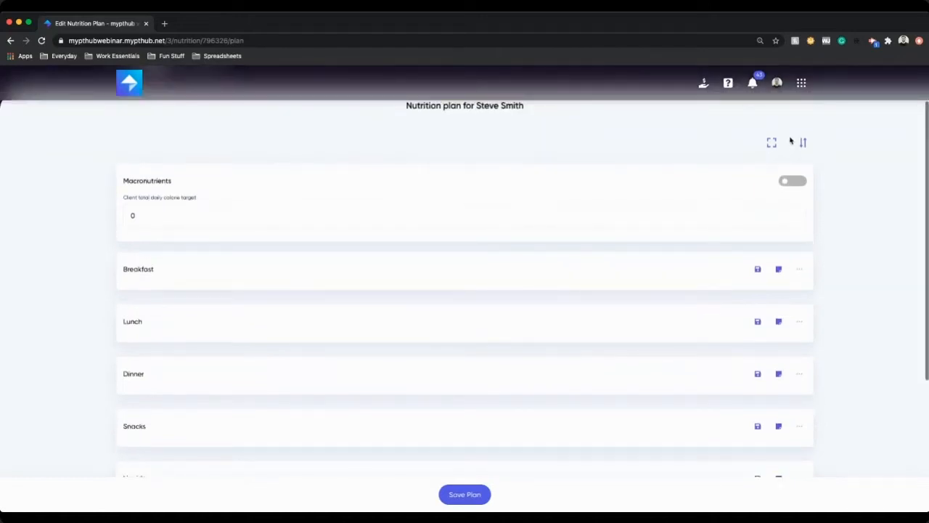
# Step: Examine the Breakfast meal's food search panel and options menu, and the plan's Details tab, before returning to the Plan tab
pyautogui.scroll(-3, 369, 307)
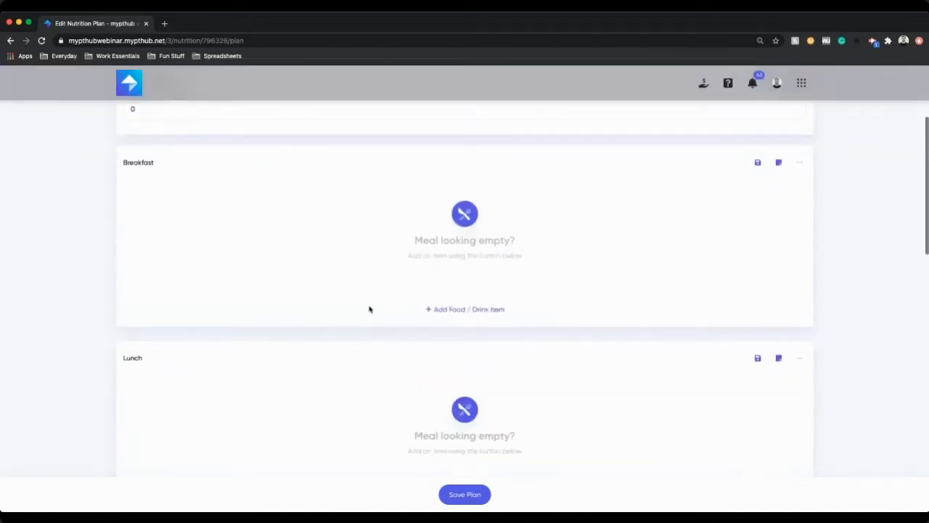
pyautogui.click(430, 309)
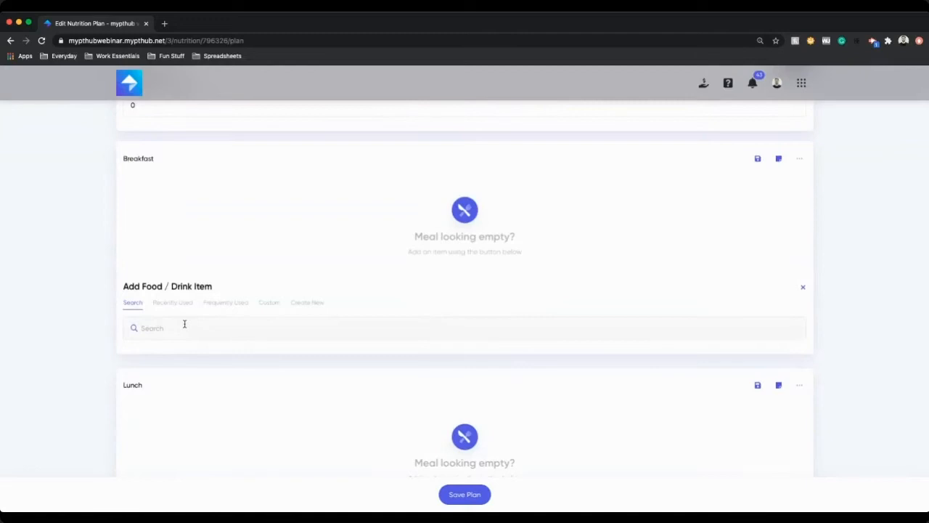
pyautogui.scroll(3, 844, 282)
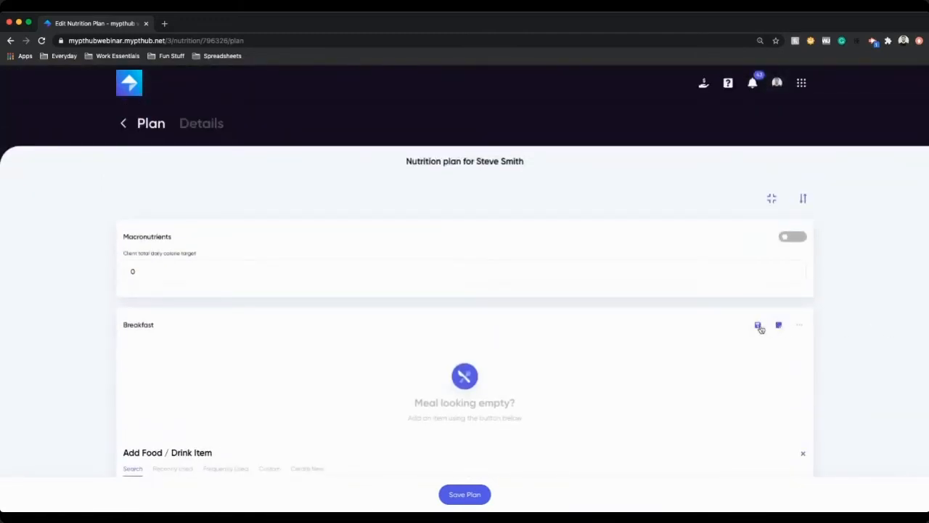
pyautogui.click(791, 326)
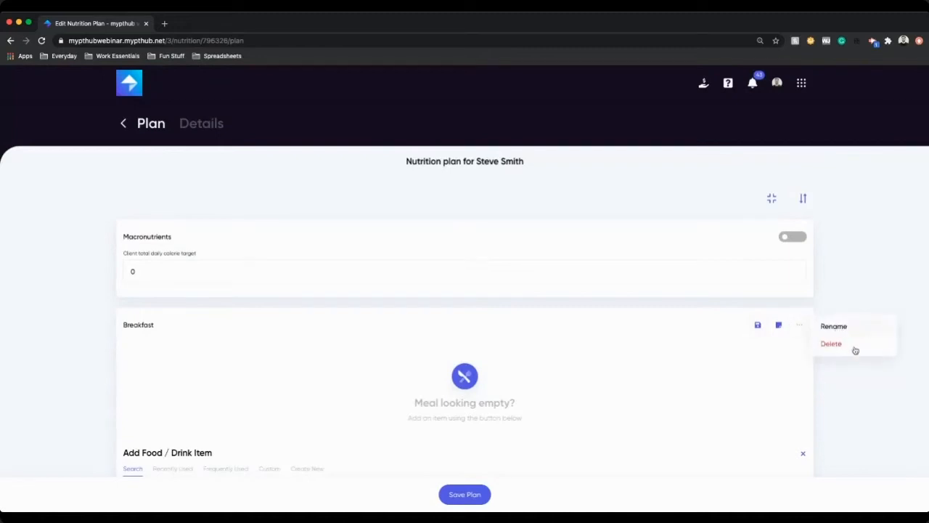
pyautogui.click(862, 384)
pyautogui.scroll(-1, 687, 347)
pyautogui.scroll(1, 451, 270)
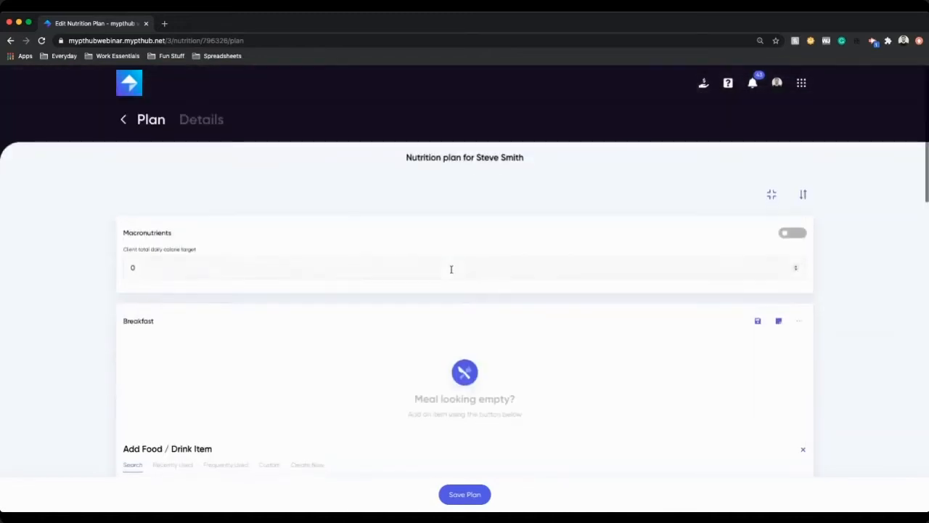
pyautogui.click(193, 123)
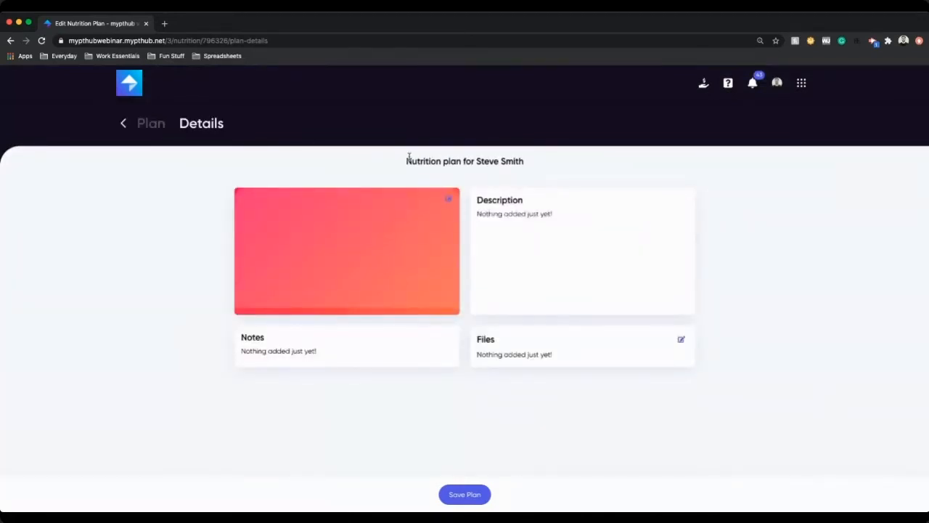
pyautogui.click(150, 124)
# Step: Add the saved Breakfast meal to the nutrition plan
pyautogui.scroll(-3, 537, 257)
pyautogui.scroll(-10, 538, 259)
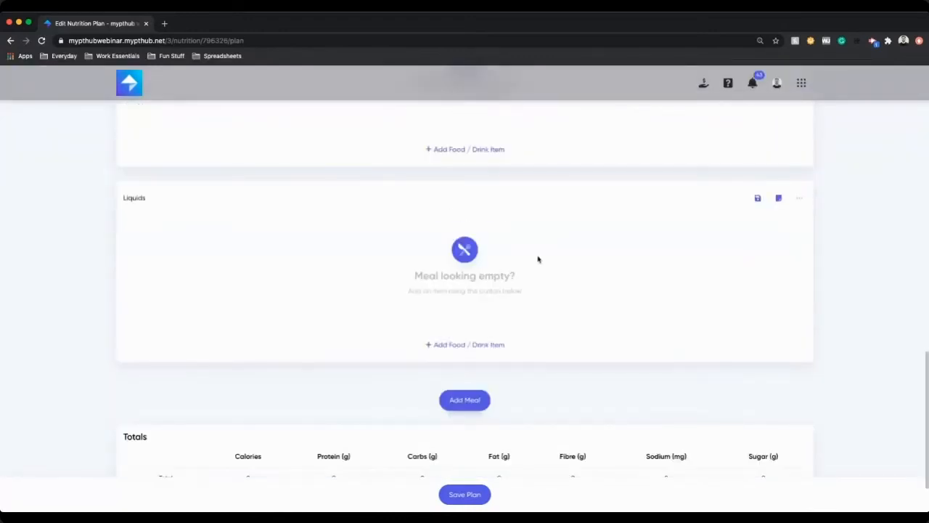
pyautogui.scroll(-2, 538, 259)
pyautogui.click(445, 331)
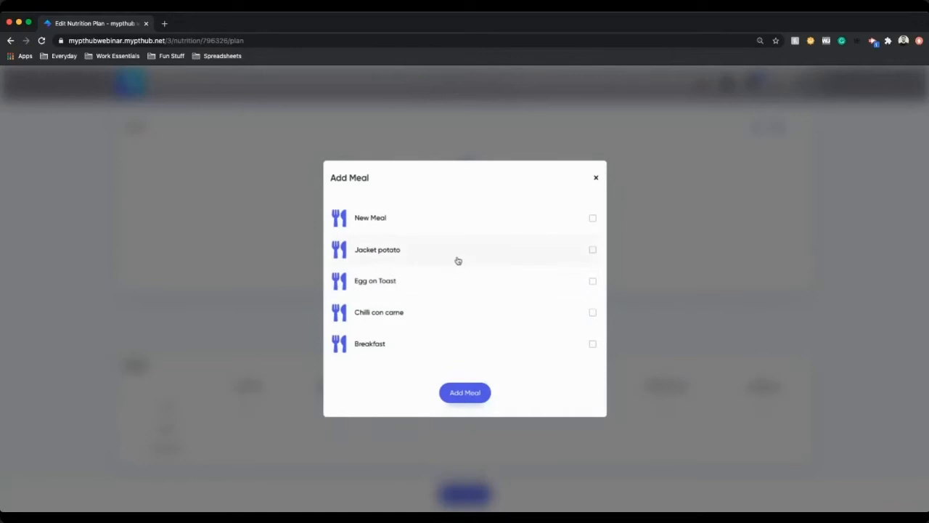
pyautogui.click(435, 351)
pyautogui.click(470, 393)
# Step: Review the added Breakfast items and plan totals, then save the nutrition plan
pyautogui.scroll(-4, 486, 383)
pyautogui.scroll(-1, 576, 350)
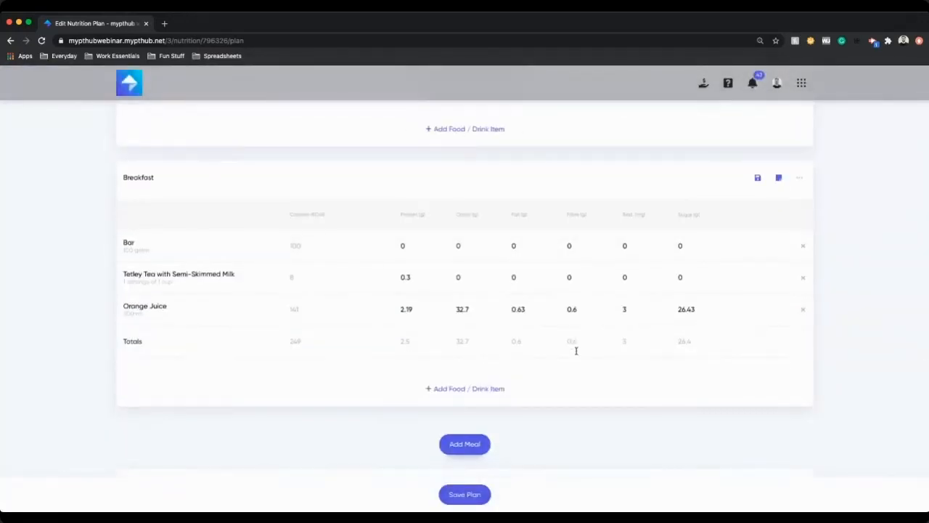
pyautogui.scroll(-3, 576, 351)
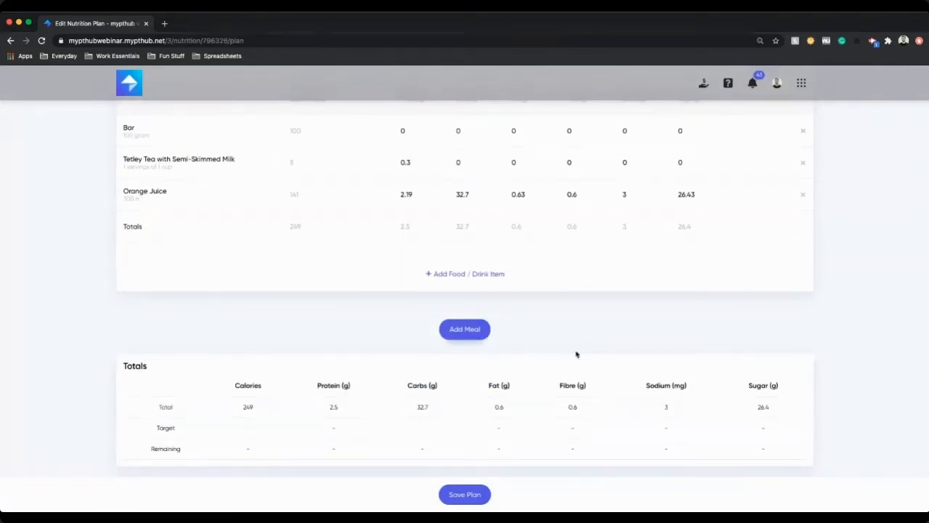
pyautogui.click(474, 502)
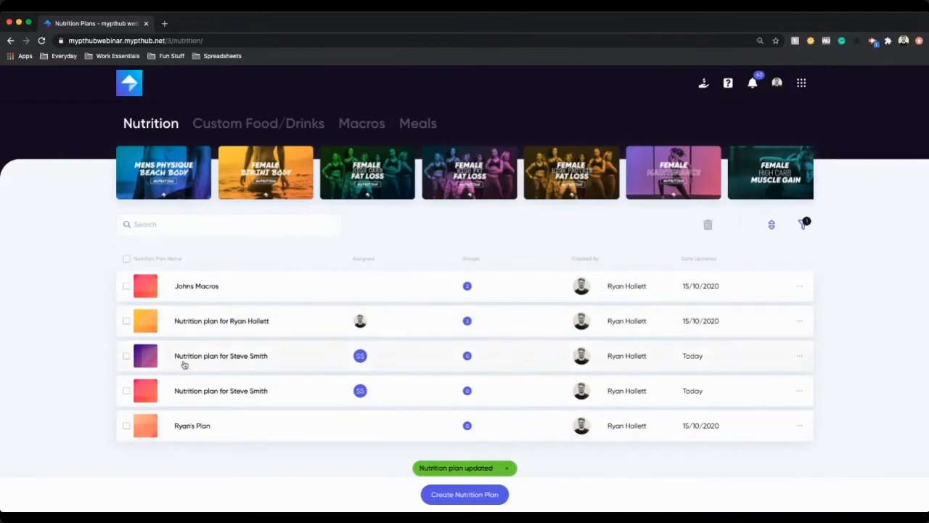
pyautogui.click(799, 390)
pyautogui.click(837, 327)
pyautogui.click(801, 357)
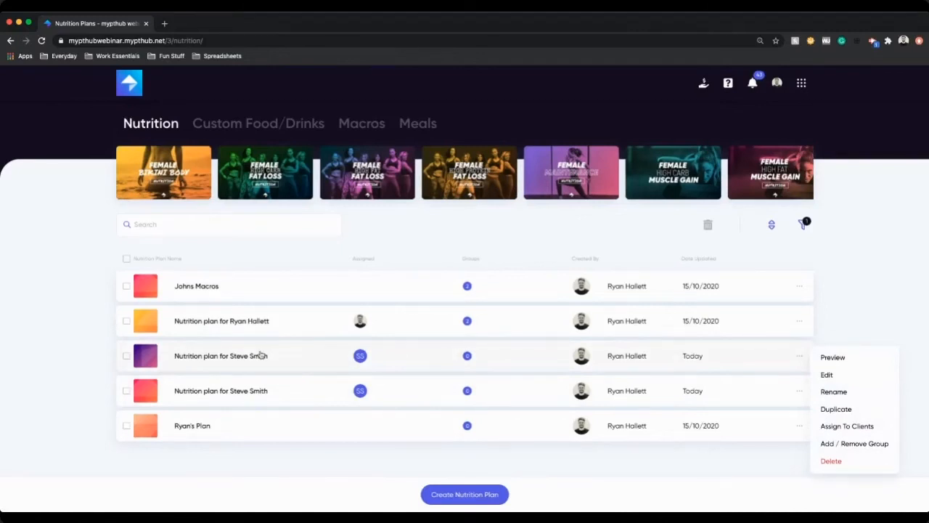
pyautogui.click(849, 374)
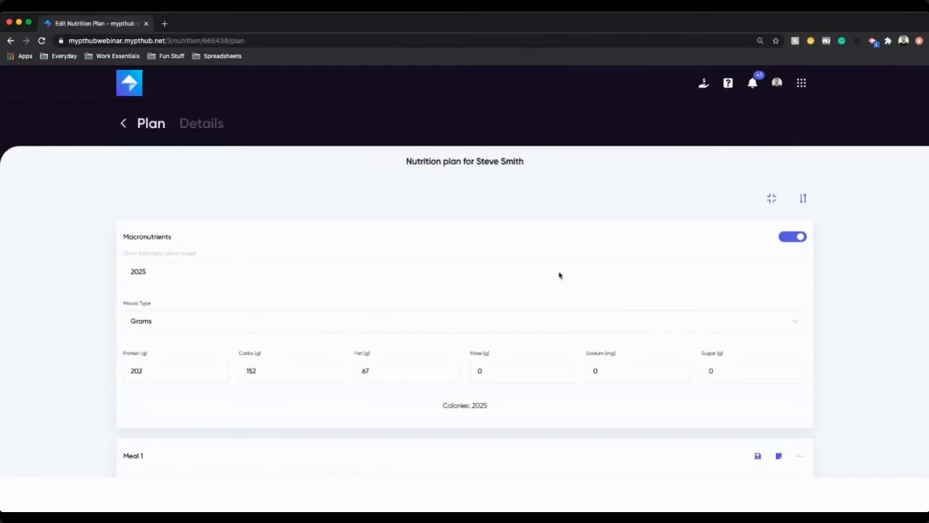
# Step: Leave the plan and switch to the Programs section
pyautogui.click(124, 123)
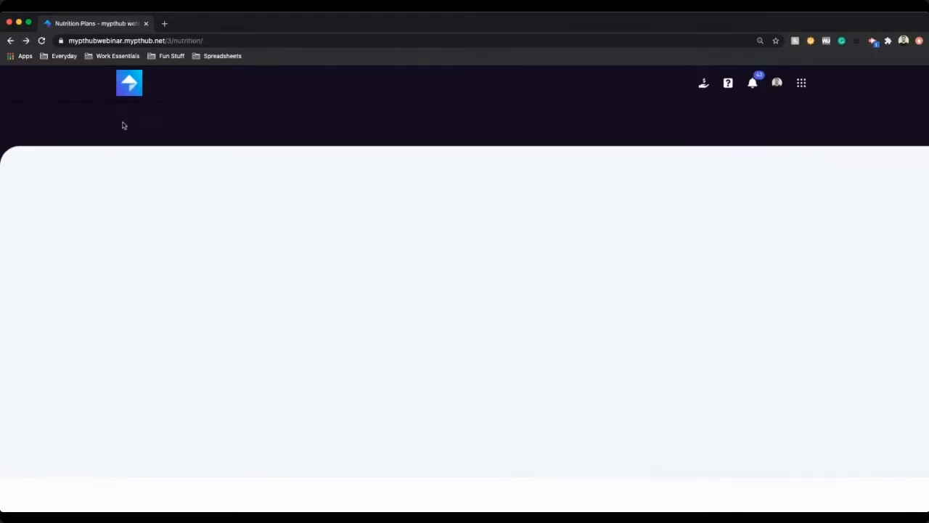
pyautogui.click(801, 83)
pyautogui.click(677, 190)
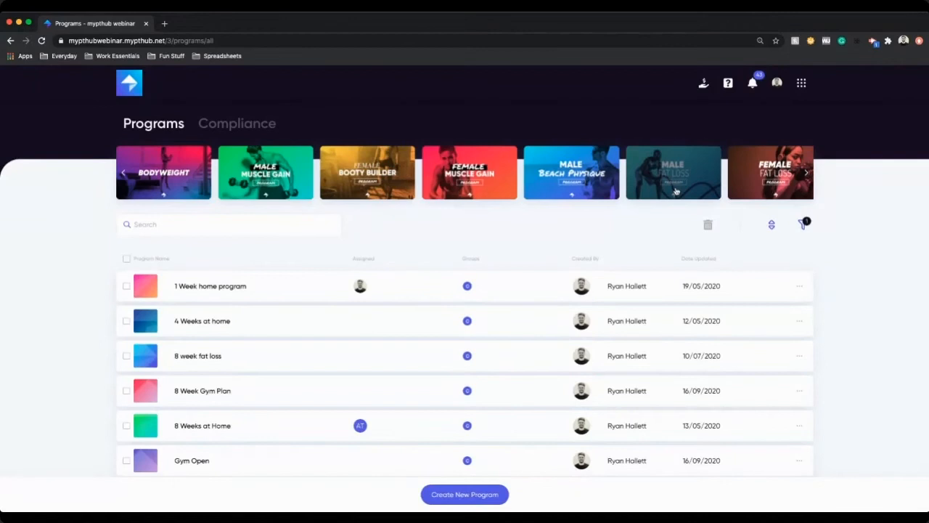
pyautogui.scroll(-1, 436, 305)
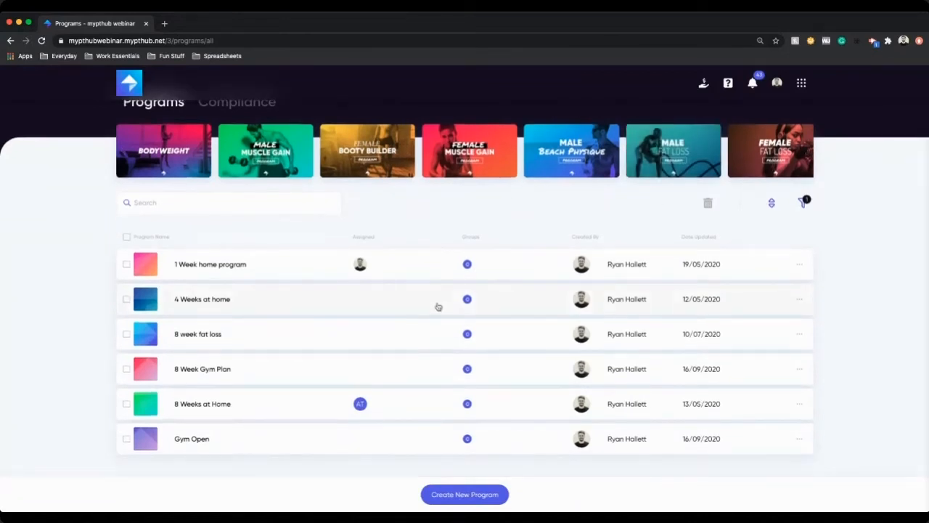
pyautogui.scroll(1, 438, 309)
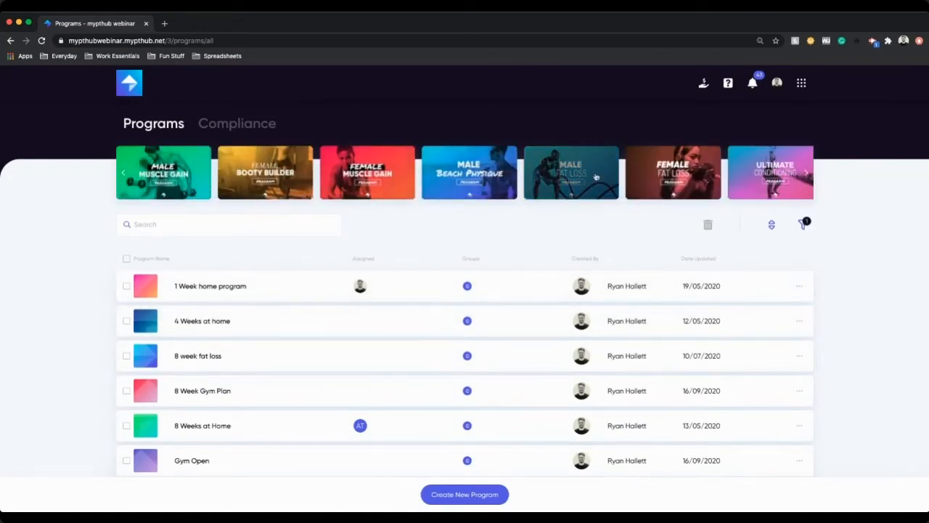
# Step: Browse the Bodyweight marketplace program's weekly schedule and return to Programs
pyautogui.click(729, 180)
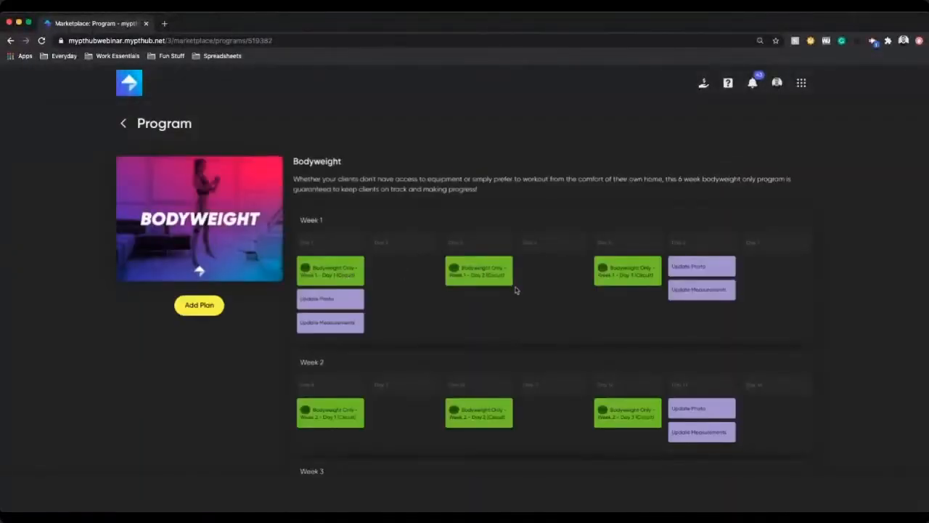
pyautogui.scroll(-2, 518, 291)
pyautogui.scroll(-6, 742, 259)
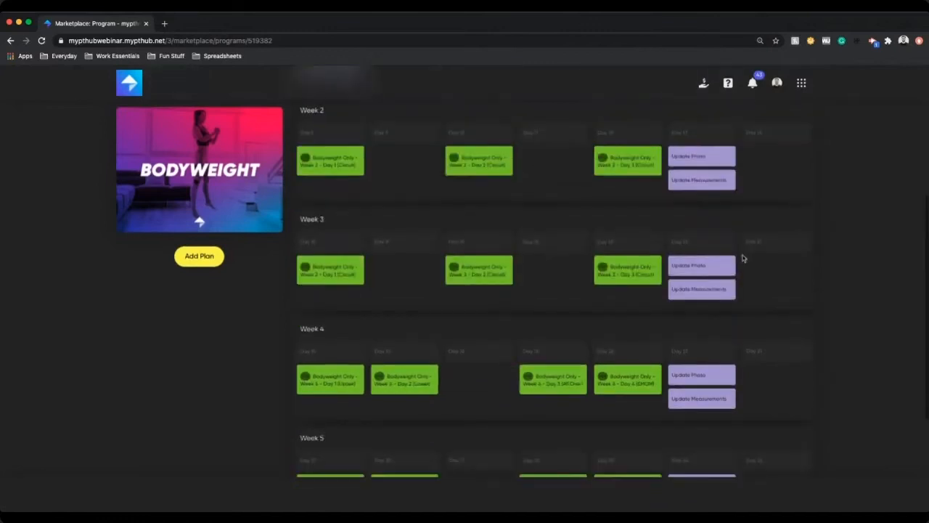
pyautogui.scroll(8, 743, 259)
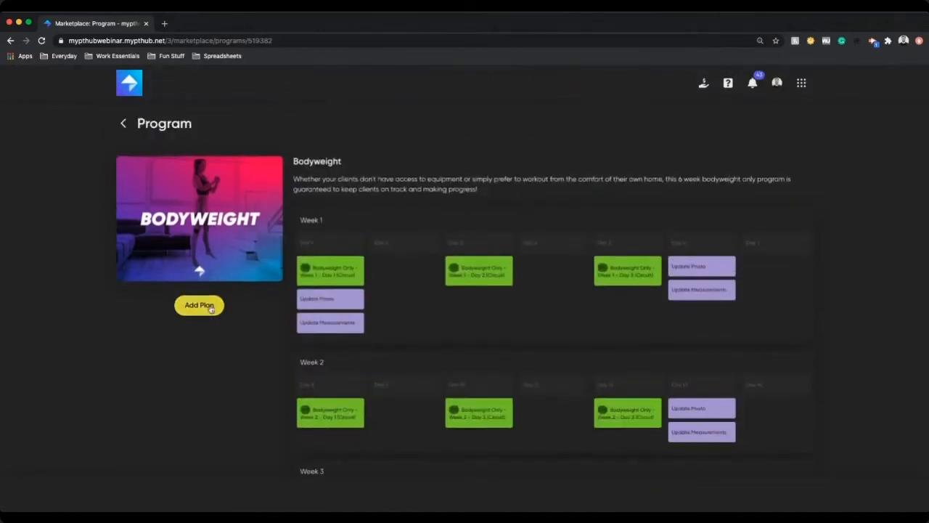
pyautogui.click(125, 125)
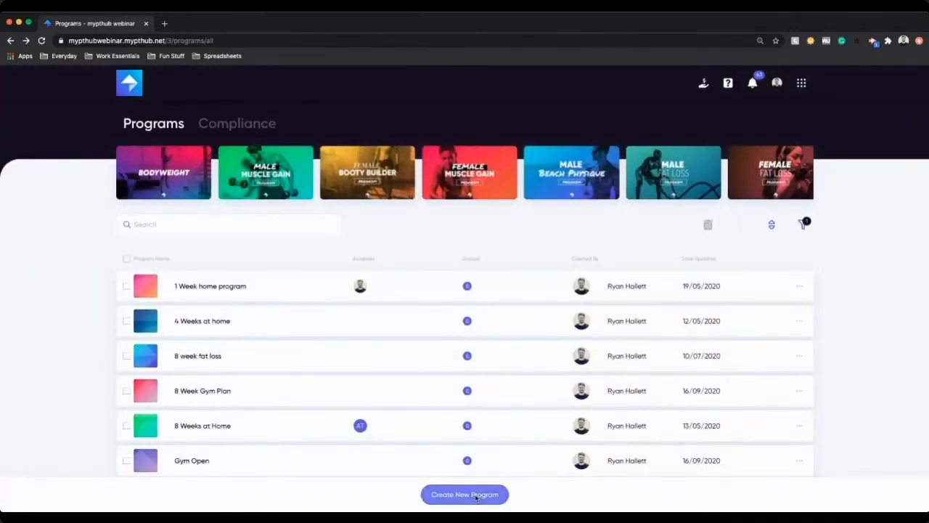
# Step: Create a new program titled "Ryan's plan"
pyautogui.click(474, 497)
pyautogui.click(450, 290)
pyautogui.write("Ryan's plan")
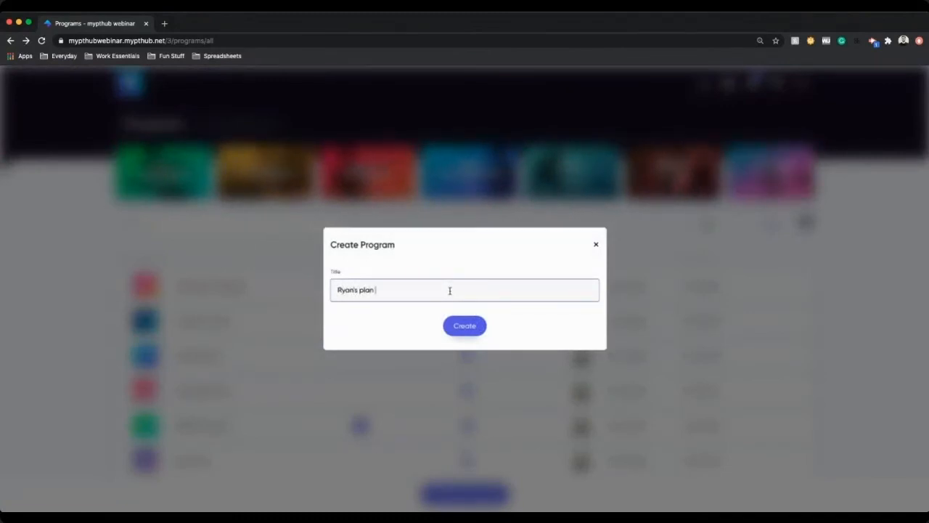
pyautogui.click(461, 327)
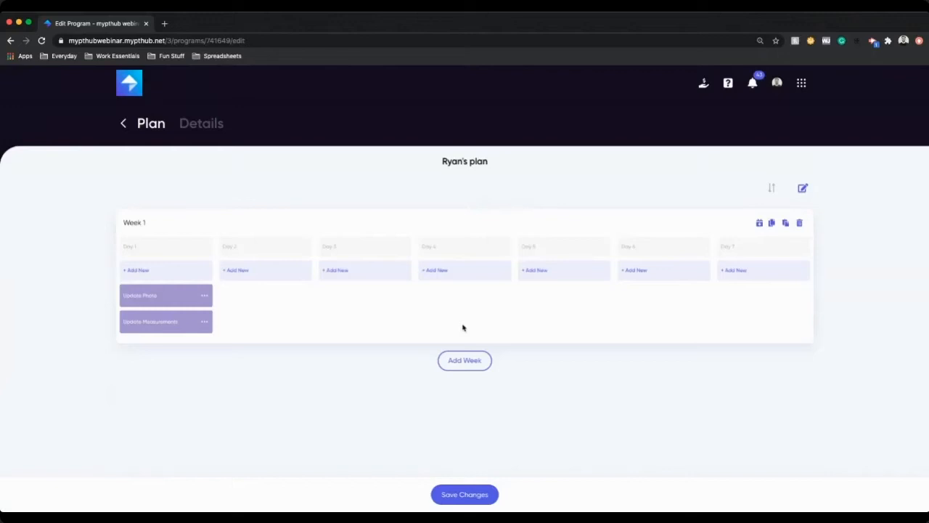
# Step: Add the Full Body workout as Day 1's morning workout
pyautogui.click(181, 273)
pyautogui.click(181, 292)
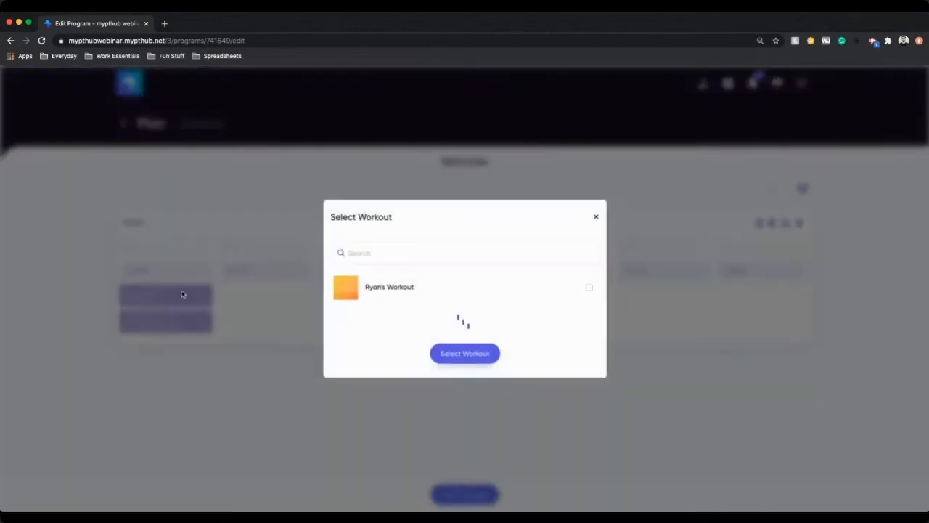
pyautogui.click(426, 211)
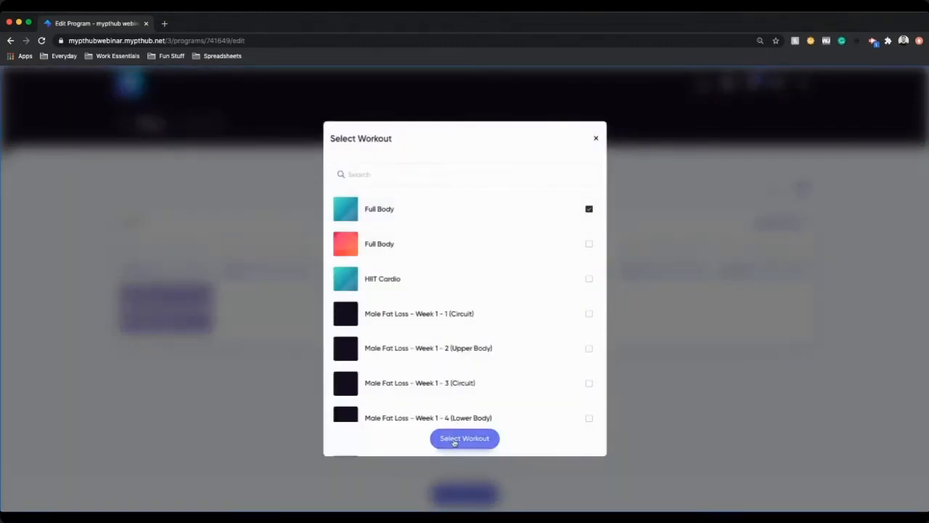
pyautogui.click(451, 438)
pyautogui.click(282, 273)
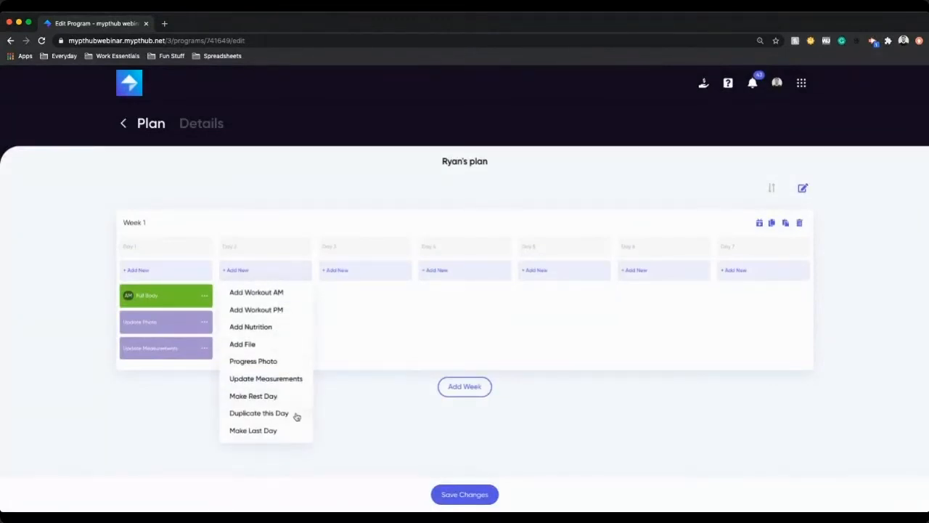
pyautogui.click(366, 351)
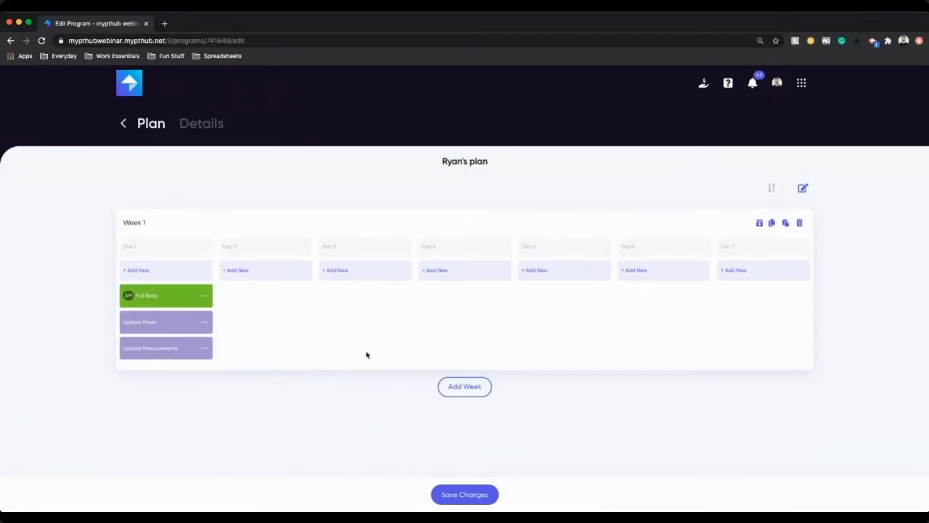
pyautogui.click(295, 272)
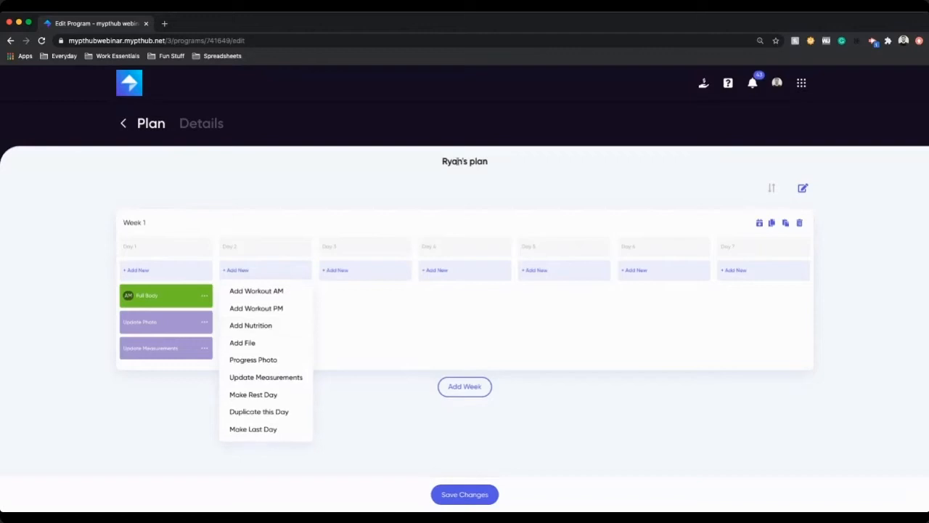
pyautogui.tripleClick(458, 161)
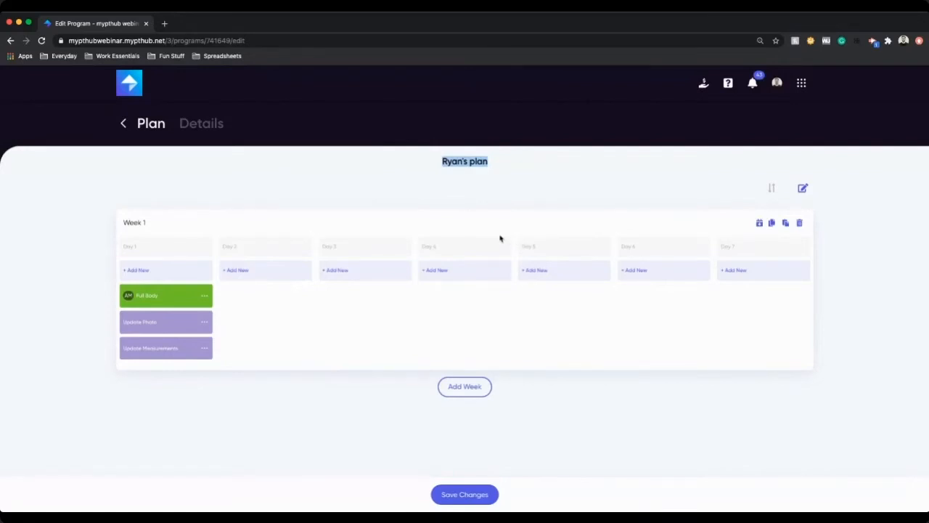
# Step: Add Male Fat Loss – Week 1 - 1 (Circuit) as Day 2's evening workout
pyautogui.click(266, 273)
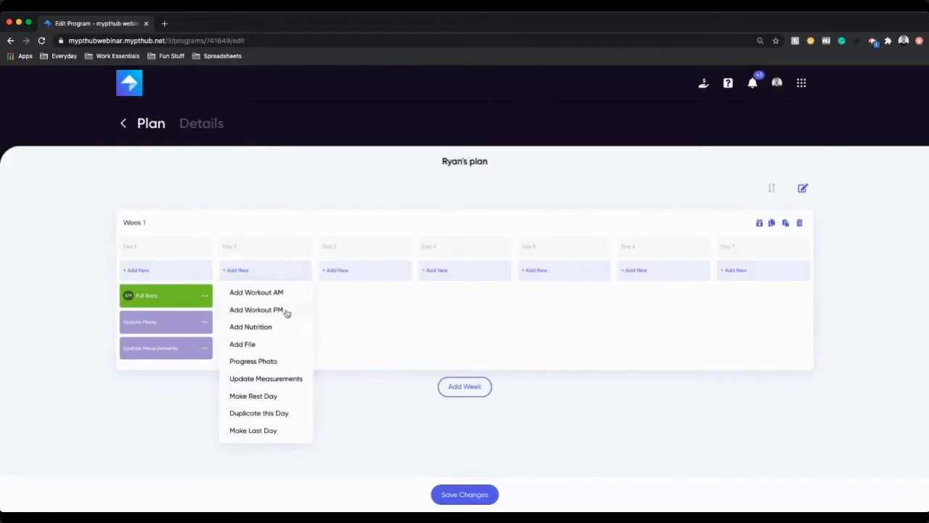
pyautogui.click(283, 310)
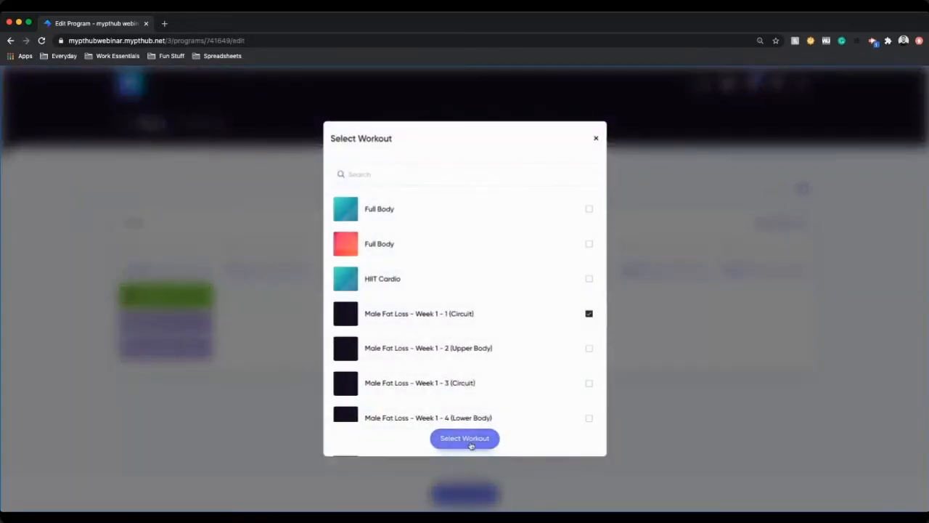
pyautogui.click(471, 439)
# Step: Make Day 3 a rest day and add HIIT Cardio as Day 4's morning workout
pyautogui.click(353, 272)
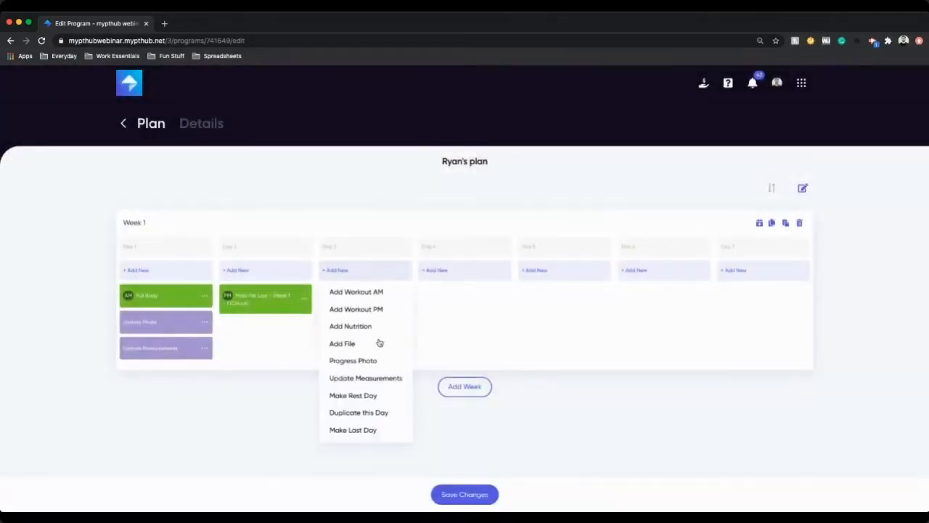
pyautogui.click(380, 396)
pyautogui.click(469, 270)
pyautogui.click(497, 314)
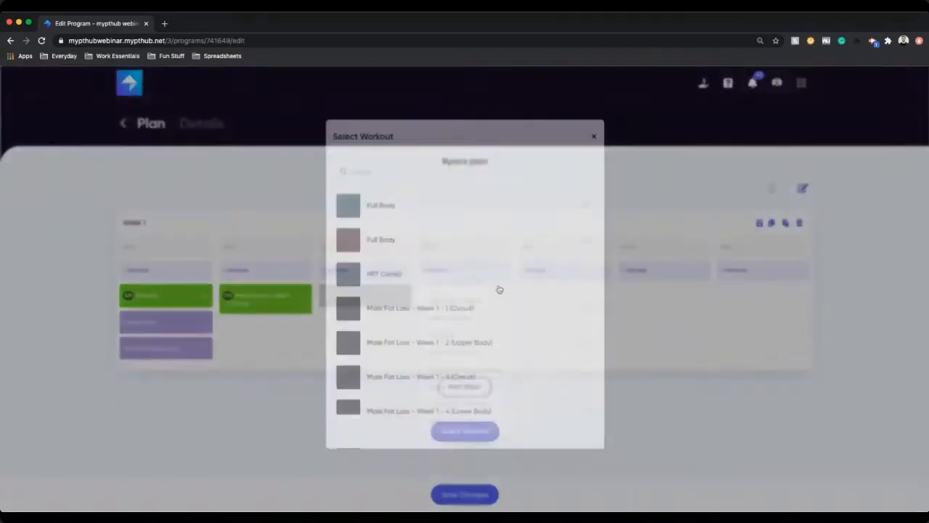
pyautogui.click(417, 277)
pyautogui.click(471, 438)
# Step: Make Day 5 a rest day and add Male Fat Loss – Week 1 - 2 (Upper Body) as Day 6's evening workout
pyautogui.click(569, 269)
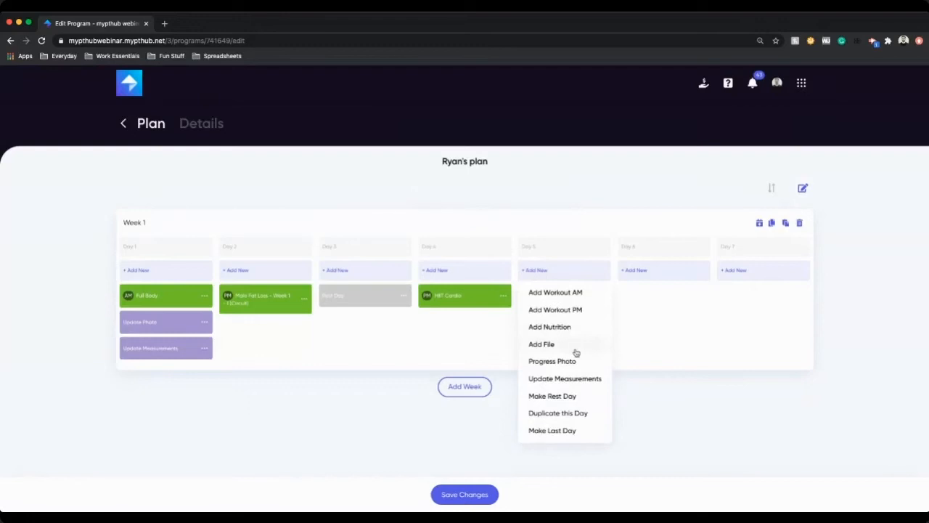
pyautogui.click(582, 396)
pyautogui.click(656, 271)
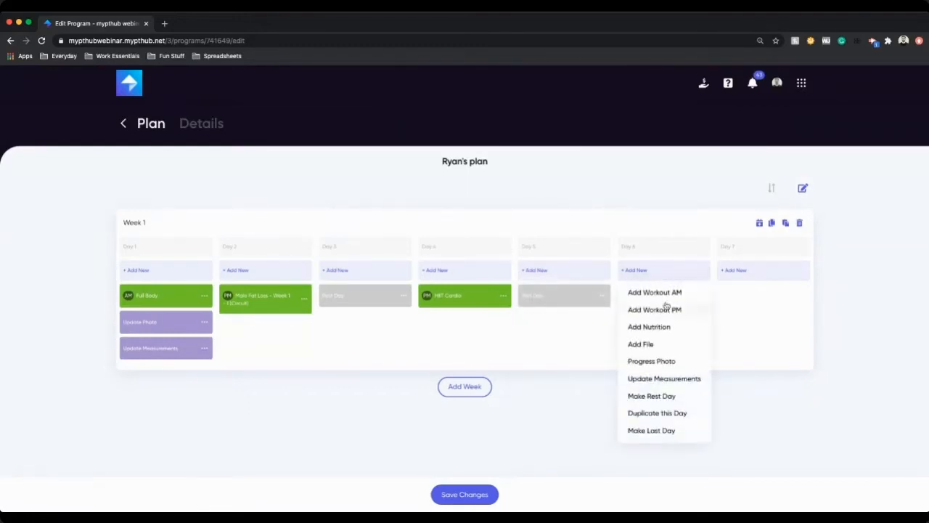
pyautogui.click(664, 308)
pyautogui.click(470, 357)
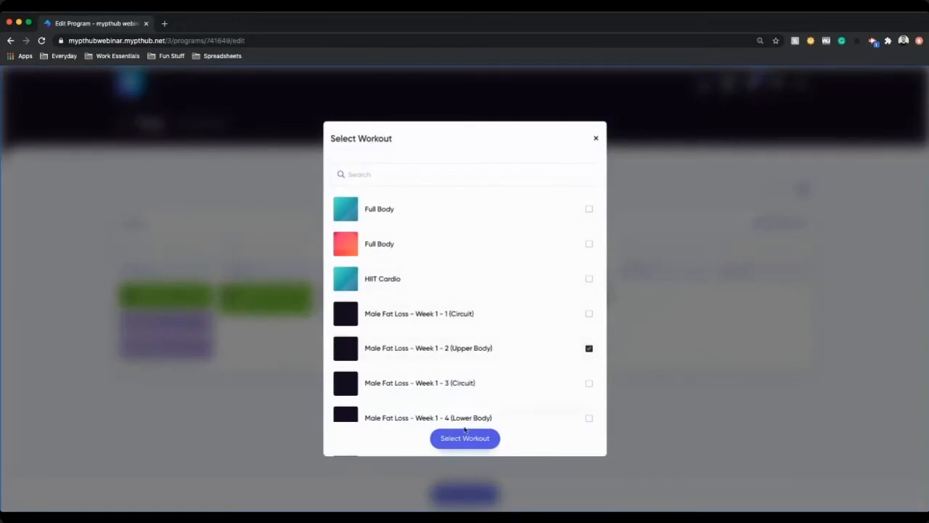
pyautogui.click(468, 437)
# Step: Add Male Fat Loss – Week 1 - 3 (Circuit) as Day 7's evening workout
pyautogui.click(765, 276)
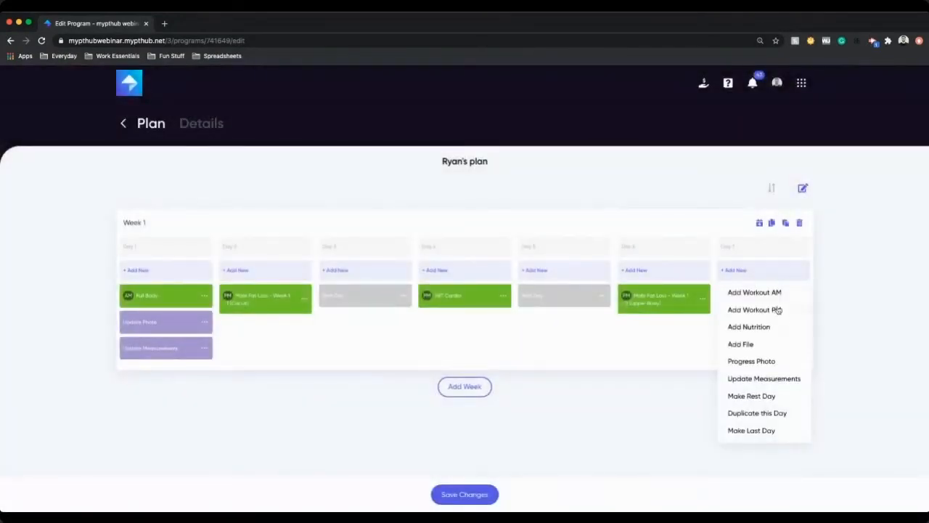
pyautogui.click(771, 309)
pyautogui.scroll(-3, 436, 341)
pyautogui.scroll(-1, 470, 374)
pyautogui.click(465, 395)
pyautogui.click(465, 438)
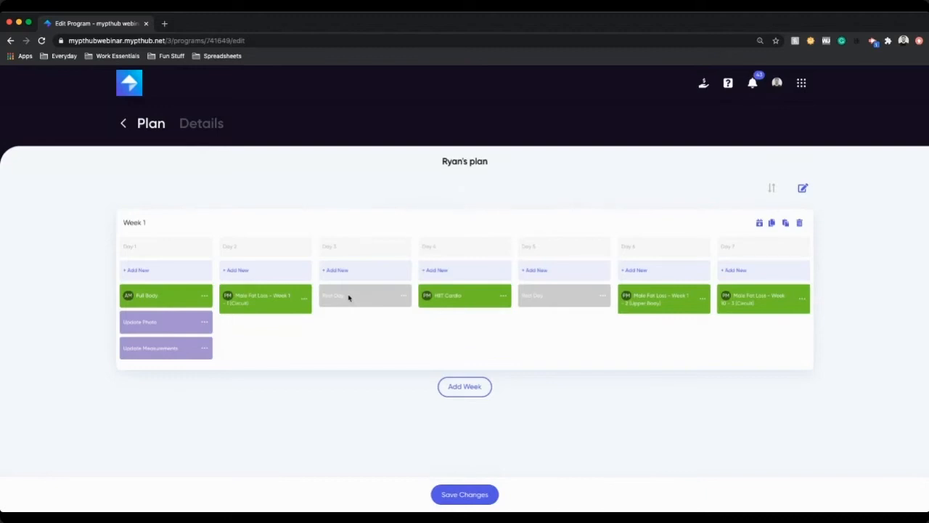
# Step: Add a new empty week and duplicate Week 1
pyautogui.click(477, 386)
pyautogui.scroll(-1, 504, 371)
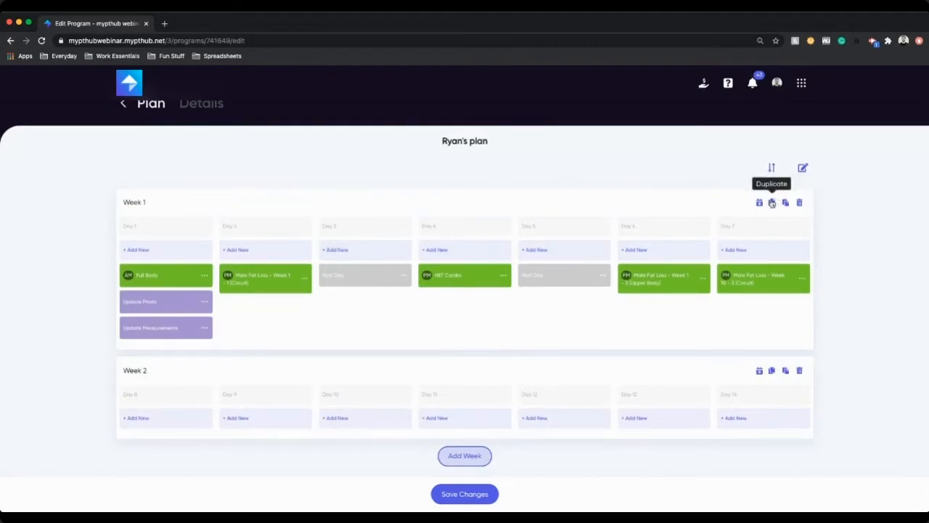
pyautogui.click(772, 203)
# Step: Delete the empty Week 2
pyautogui.scroll(-3, 560, 253)
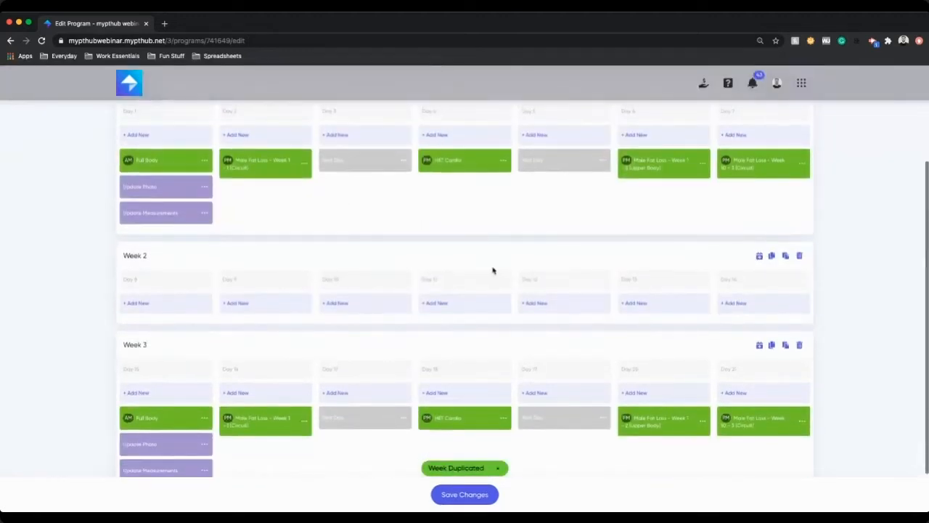
pyautogui.scroll(-2, 393, 332)
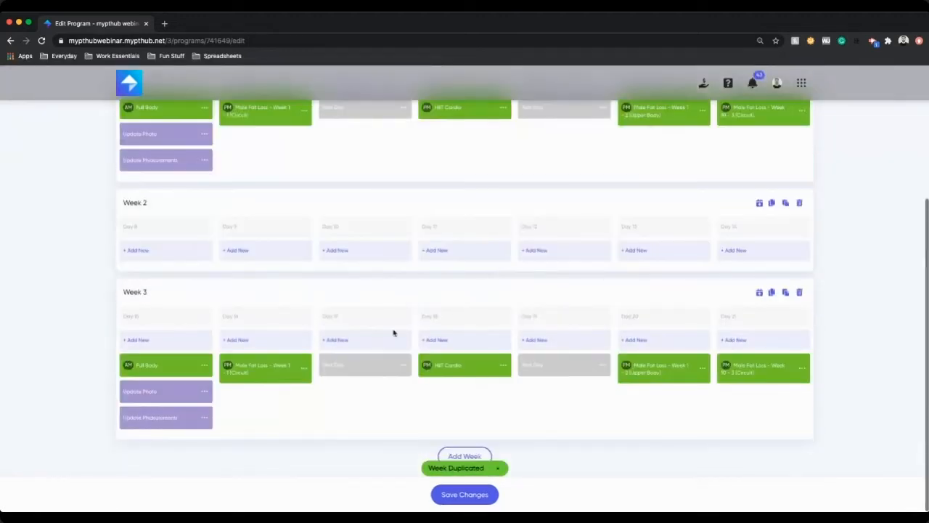
pyautogui.click(799, 204)
pyautogui.scroll(2, 680, 281)
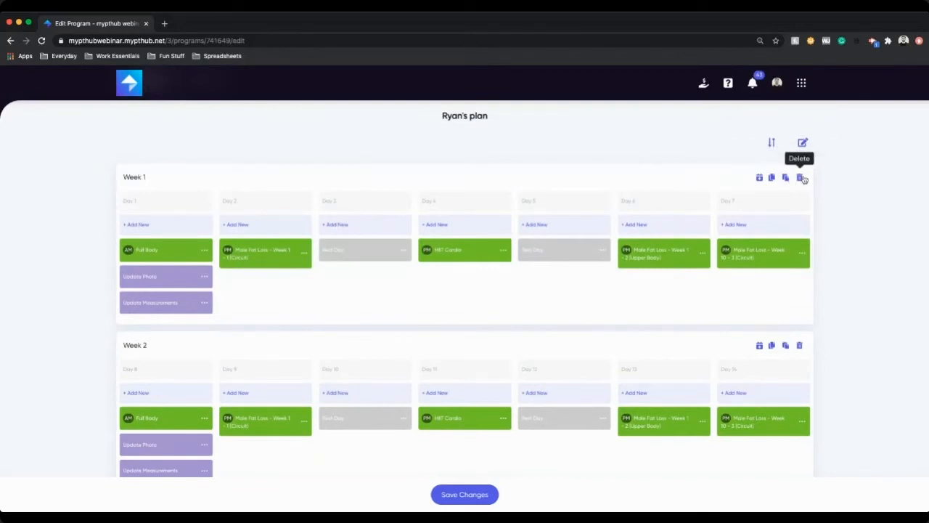
# Step: Add Update Measurements to every day of Week 1 and reorder the weeks so that week comes second
pyautogui.click(760, 178)
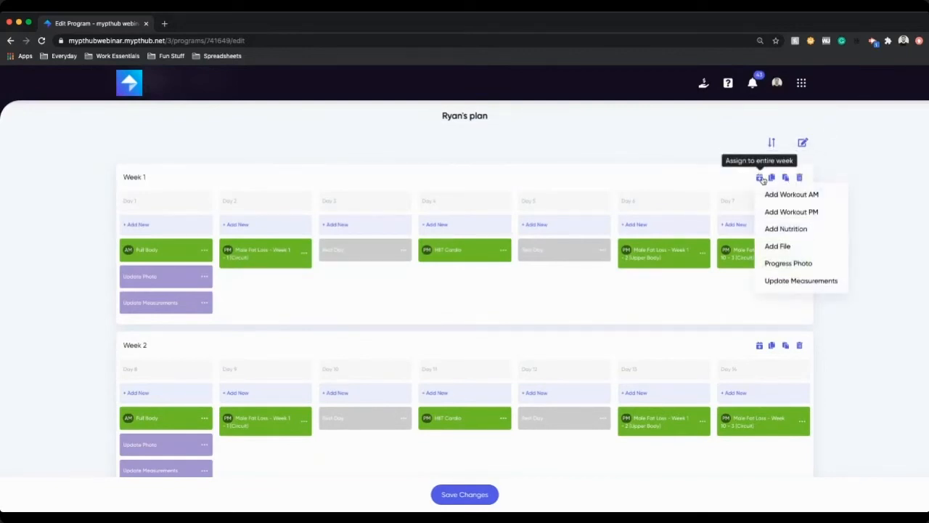
pyautogui.click(812, 280)
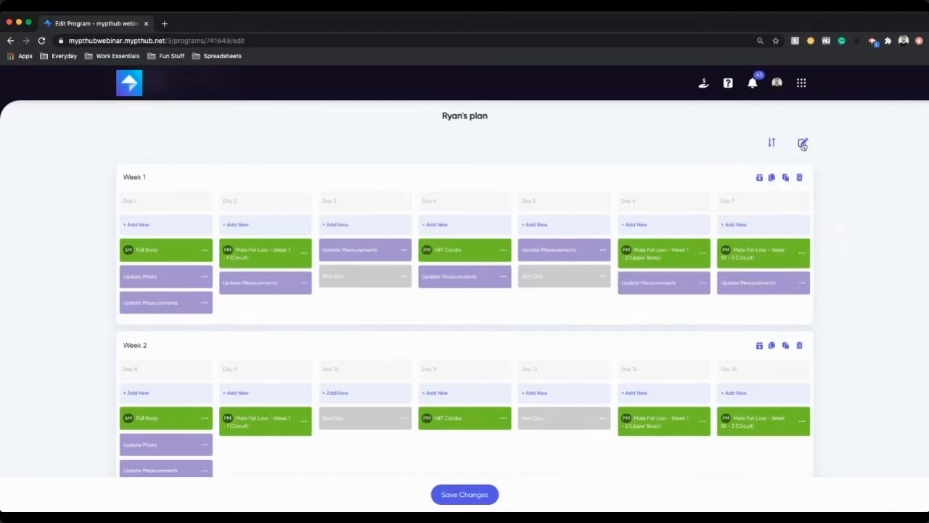
pyautogui.click(772, 143)
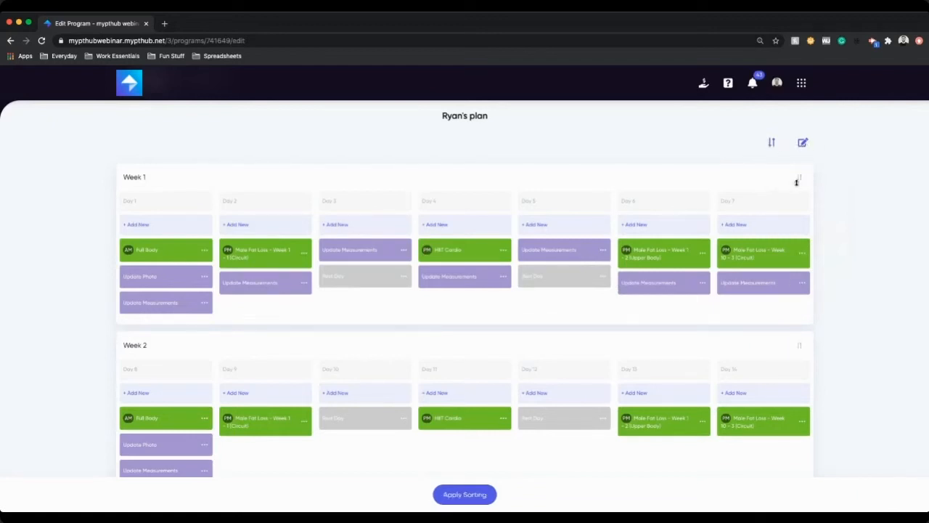
pyautogui.moveTo(803, 206); pyautogui.dragTo(806, 389)
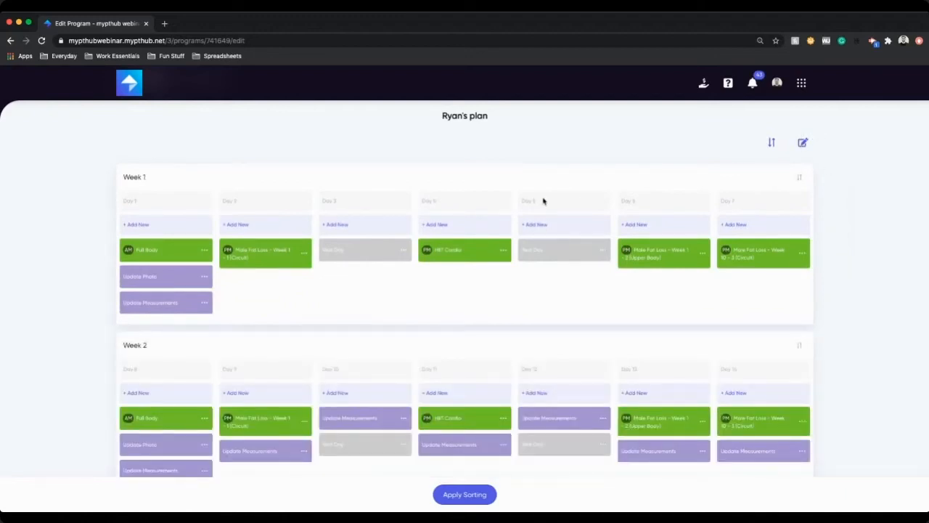
# Step: In the program details, set Gym Open as the next program and save the changes
pyautogui.scroll(2, 486, 202)
pyautogui.click(207, 120)
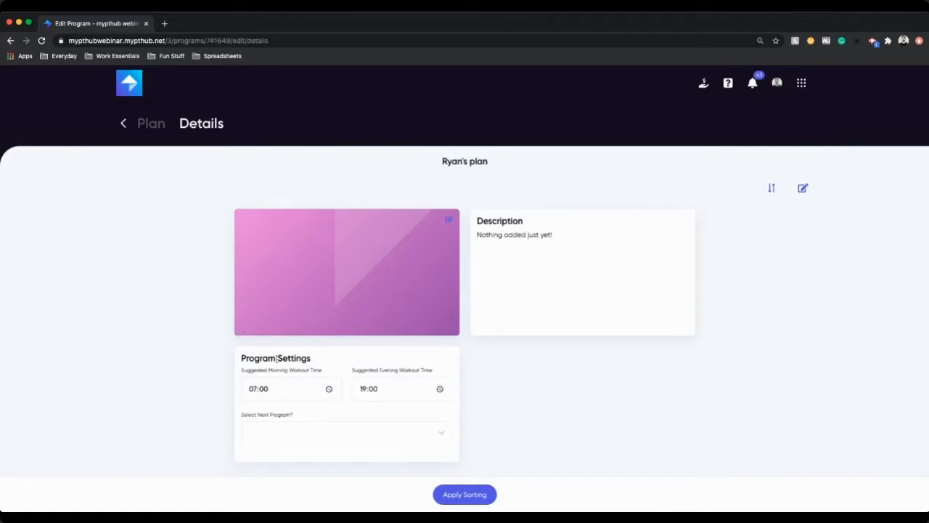
pyautogui.click(252, 388)
pyautogui.click(365, 389)
pyautogui.click(288, 389)
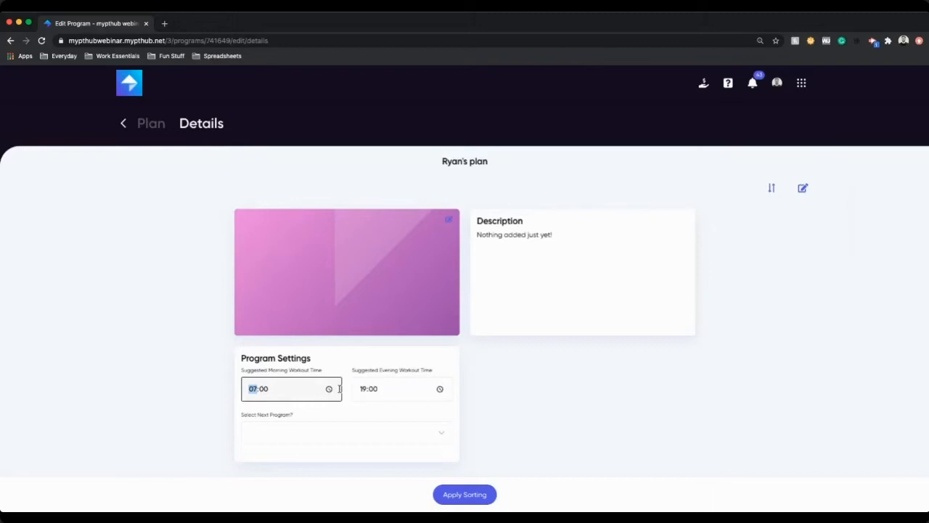
pyautogui.click(372, 388)
pyautogui.click(300, 429)
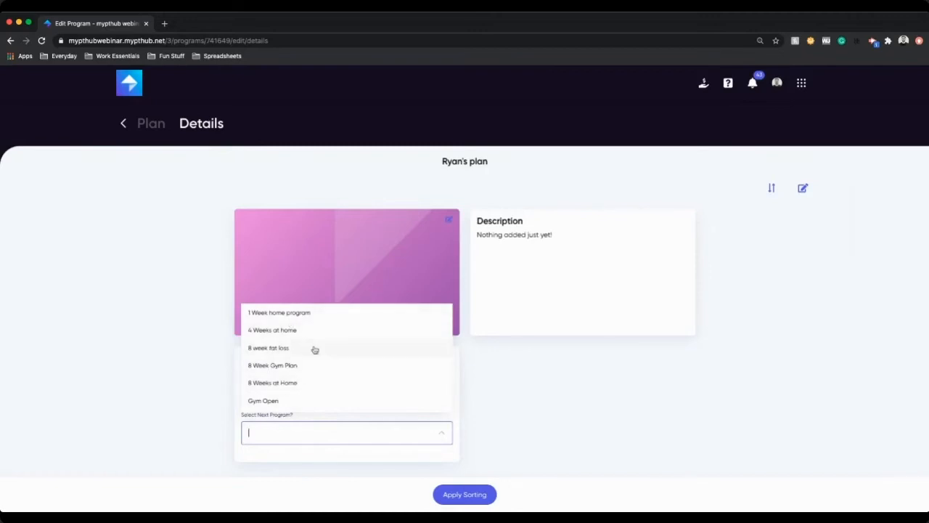
pyautogui.click(289, 399)
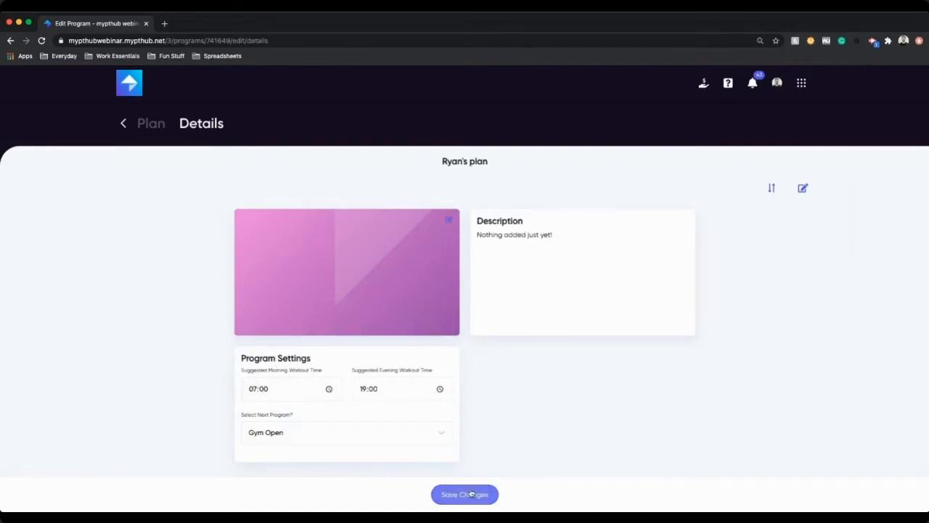
pyautogui.click(469, 493)
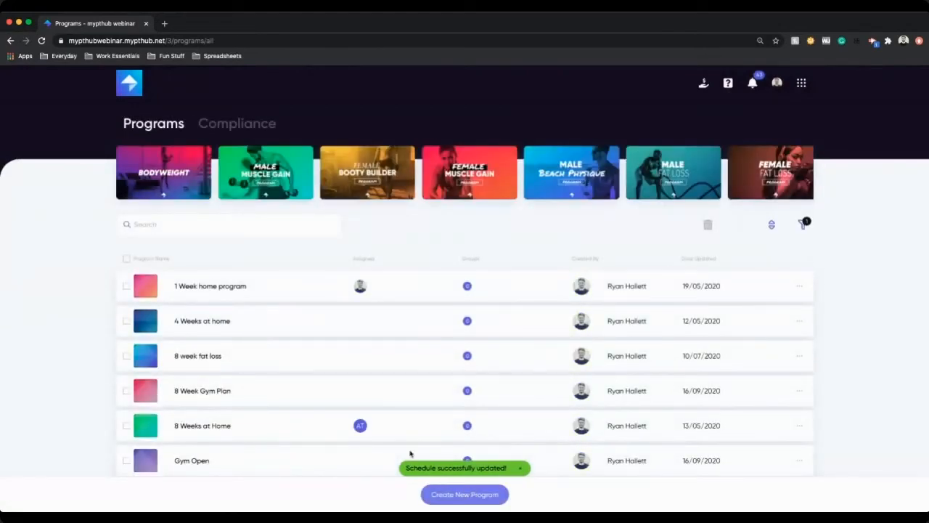
pyautogui.scroll(-1, 430, 409)
pyautogui.click(799, 439)
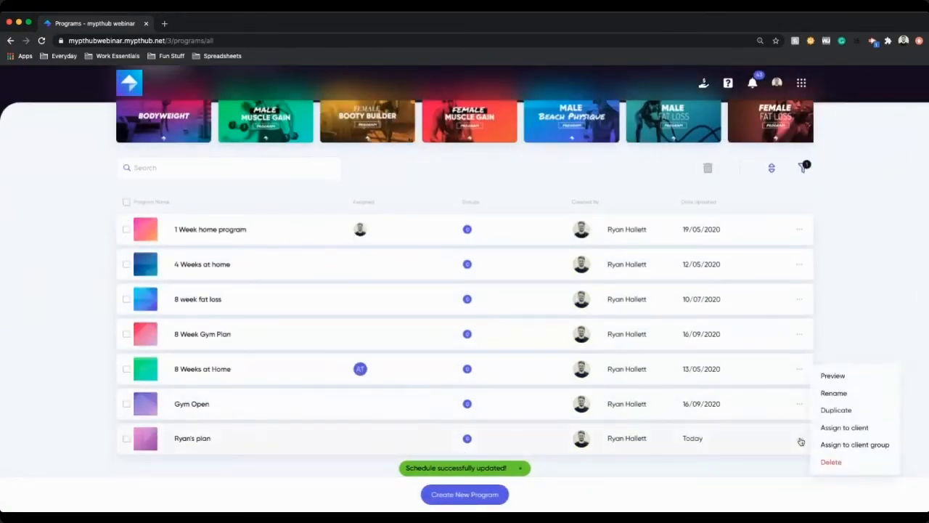
pyautogui.click(865, 428)
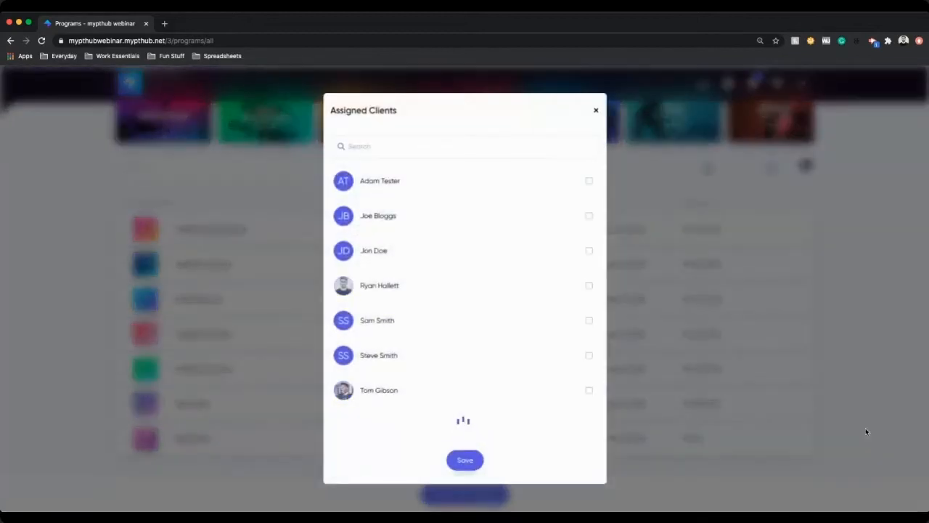
pyautogui.click(439, 301)
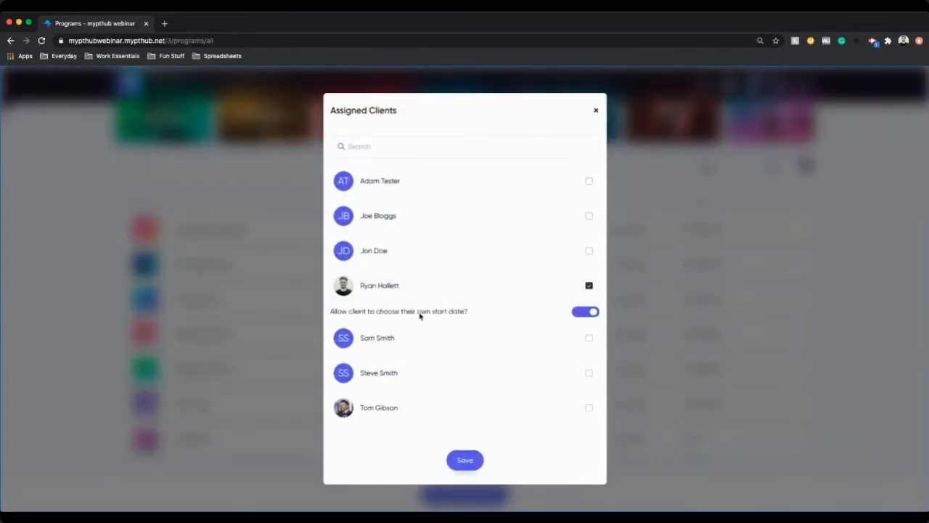
pyautogui.click(593, 312)
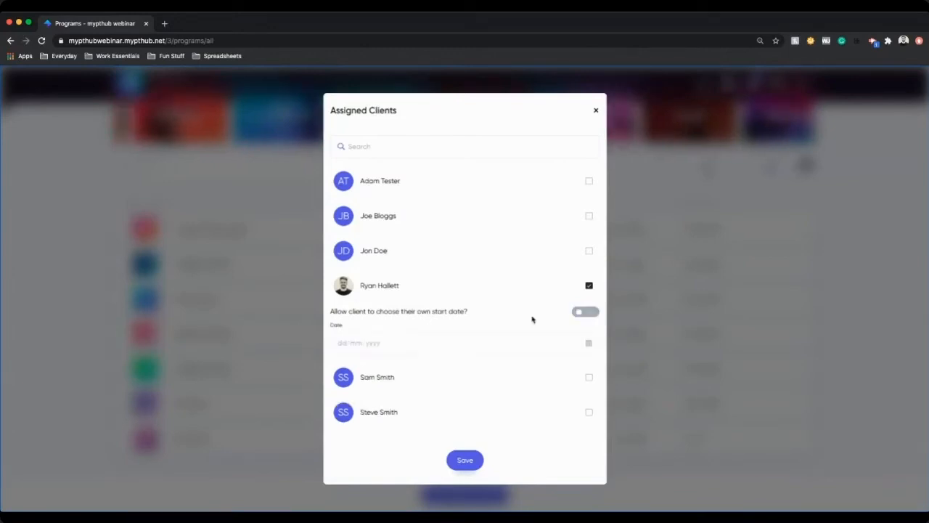
pyautogui.click(355, 343)
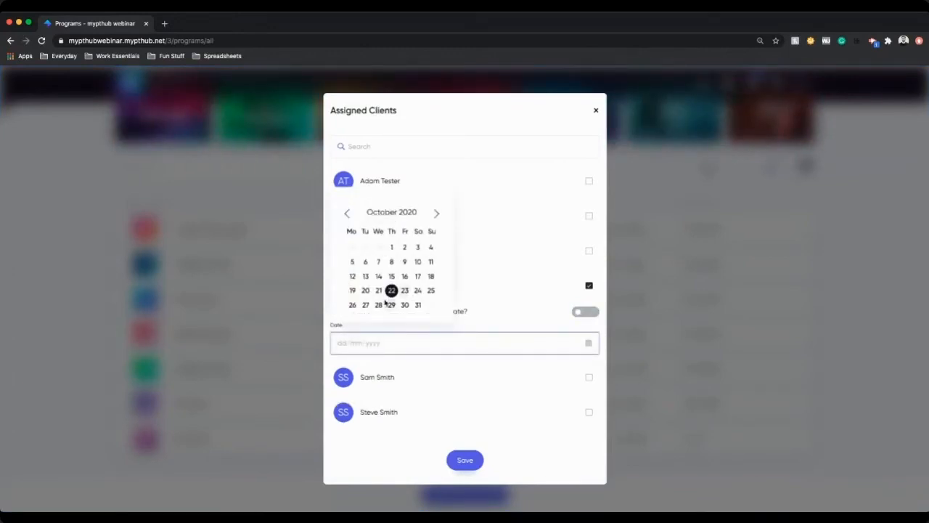
pyautogui.click(352, 305)
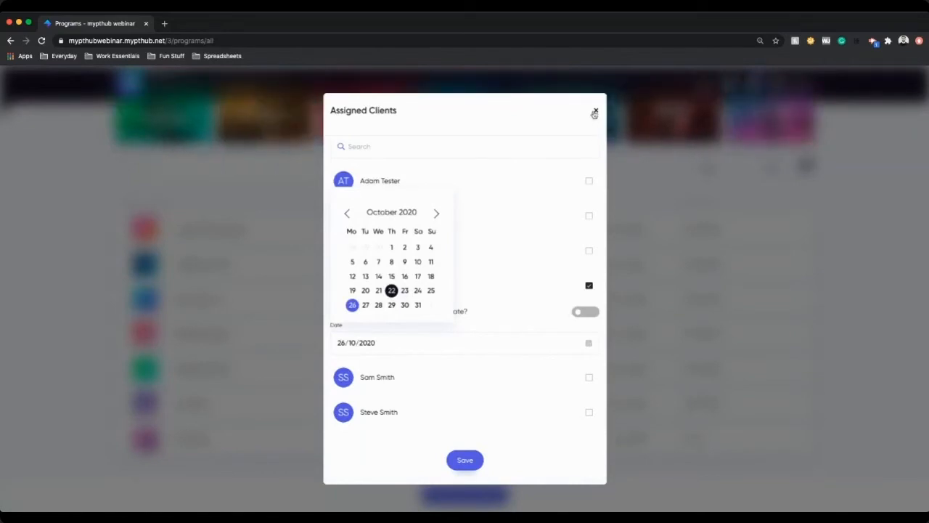
pyautogui.click(594, 112)
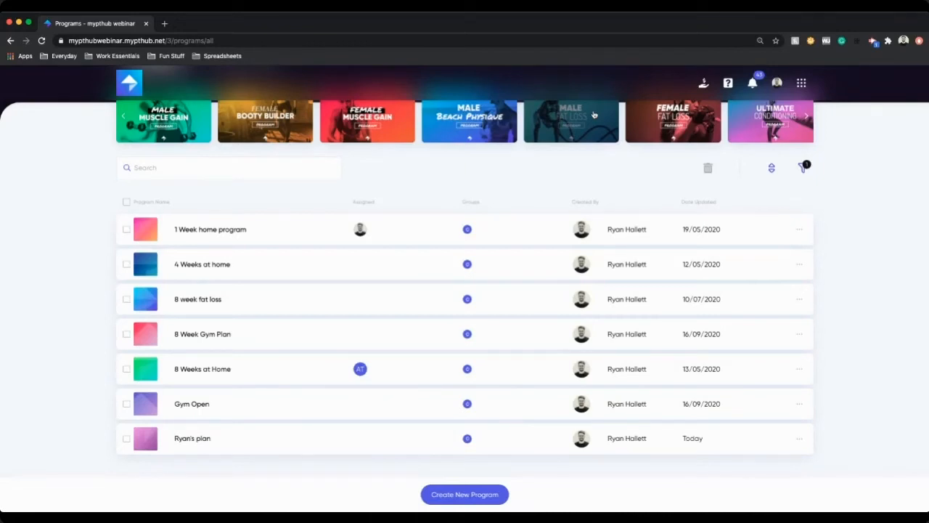
# Step: Open the Compliance view and return to the program list
pyautogui.scroll(2, 407, 217)
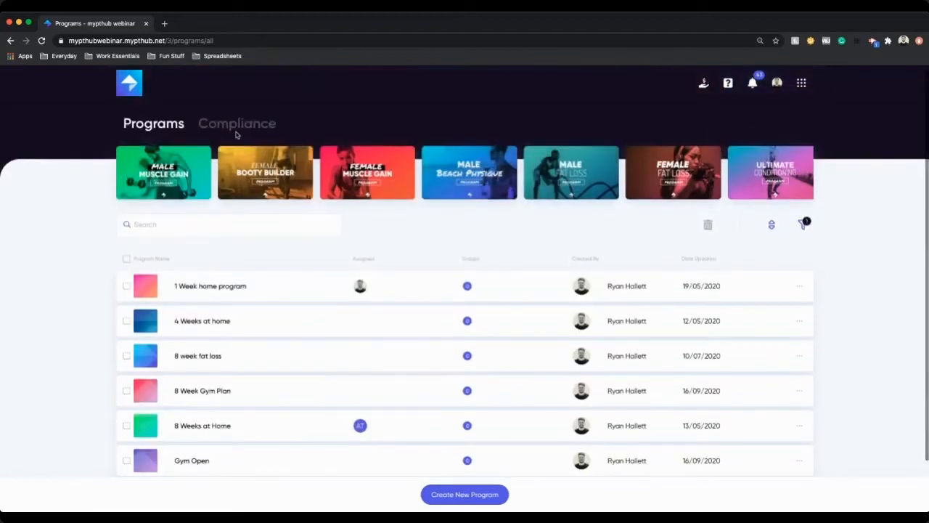
pyautogui.click(238, 127)
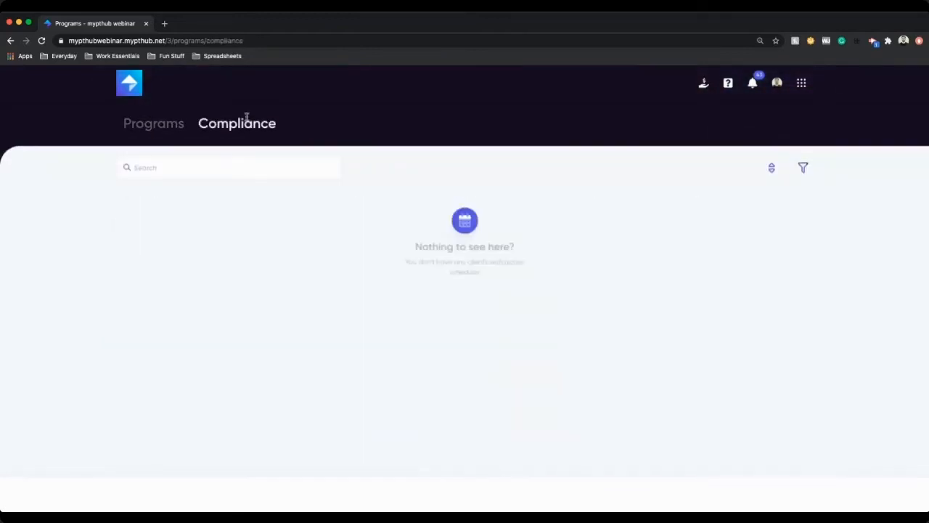
pyautogui.click(161, 124)
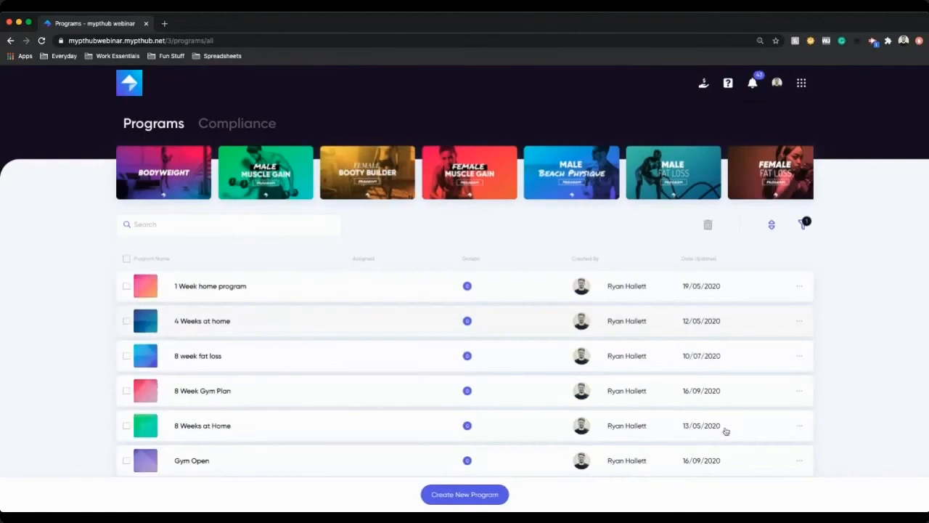
# Step: Assign Ryan's plan to a client with a fixed start date of 5 October 2020 and save
pyautogui.scroll(-2, 726, 431)
pyautogui.click(799, 440)
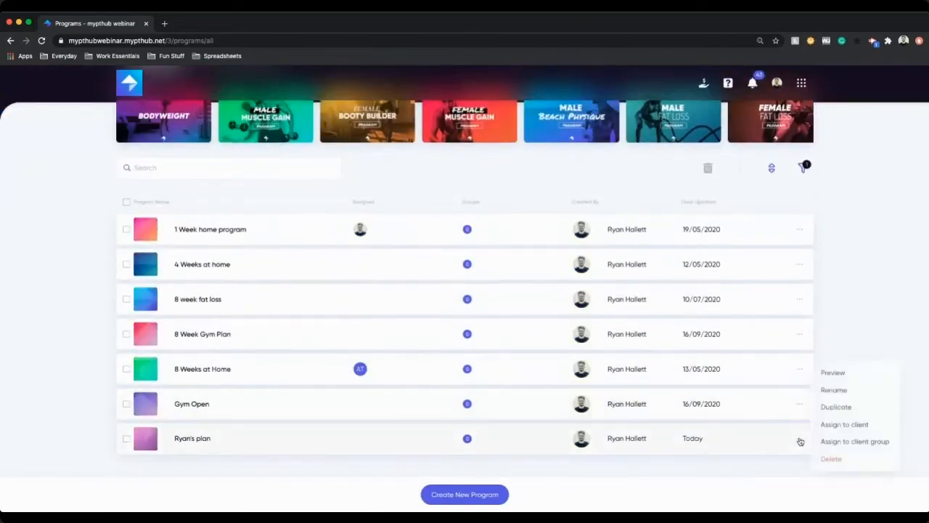
pyautogui.click(845, 427)
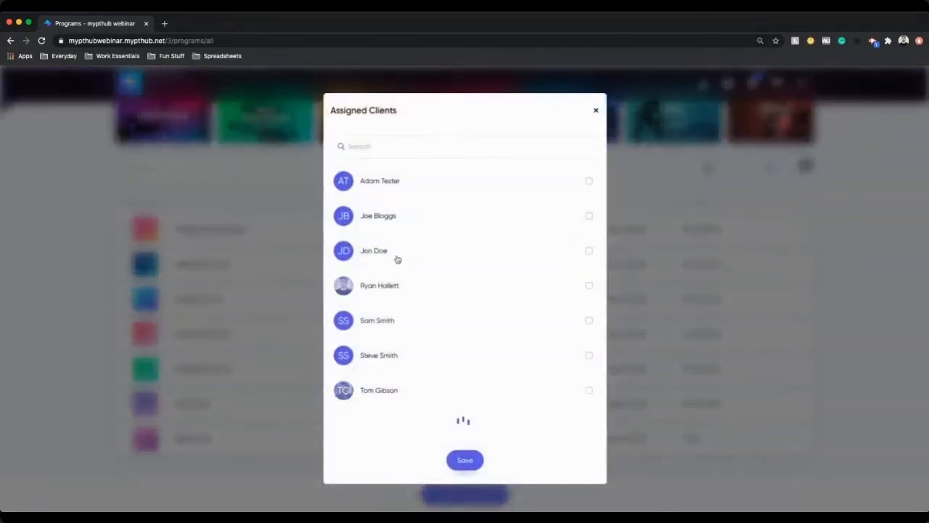
pyautogui.click(541, 252)
pyautogui.click(576, 279)
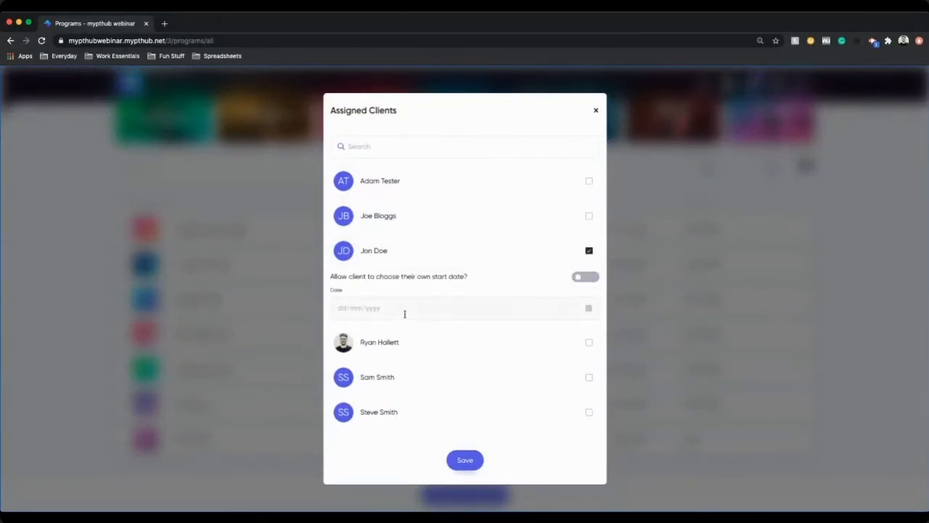
pyautogui.click(405, 314)
pyautogui.click(352, 390)
pyautogui.click(464, 459)
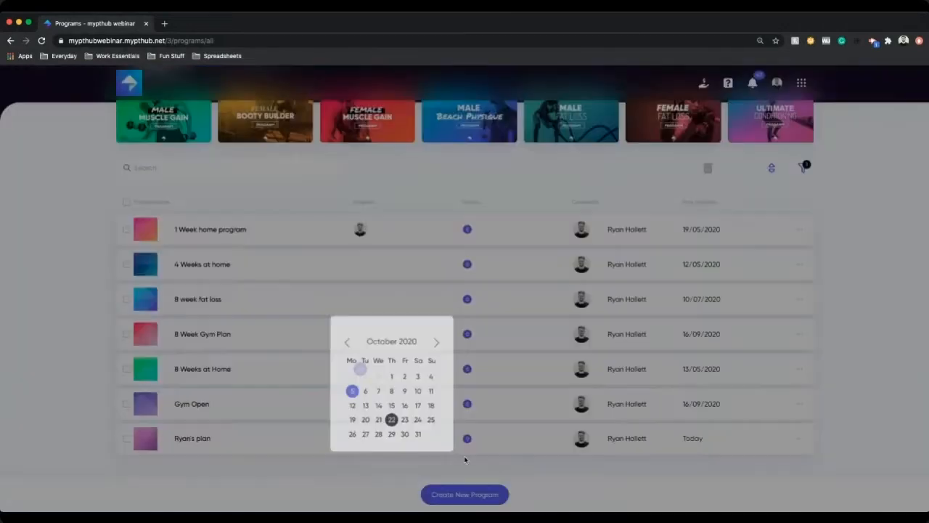
# Step: Open the Compliance view of programs
pyautogui.scroll(1, 329, 130)
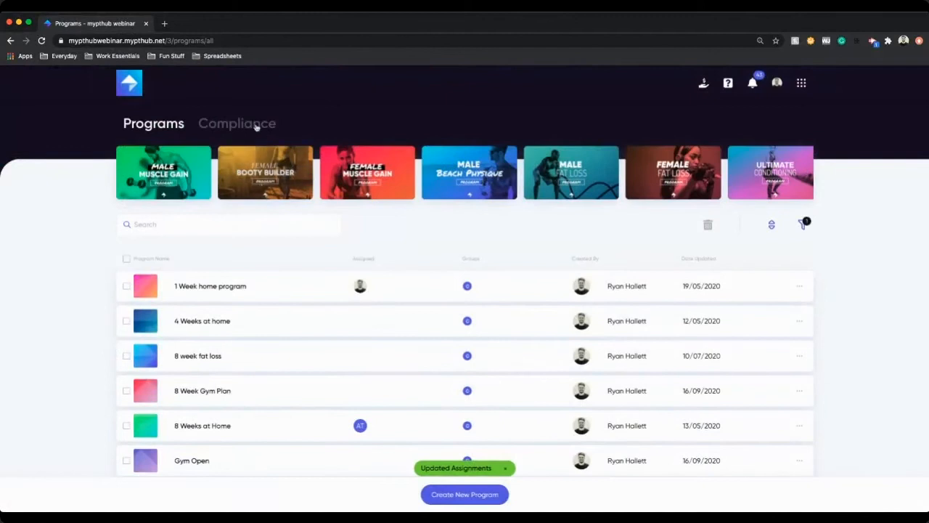
pyautogui.click(255, 126)
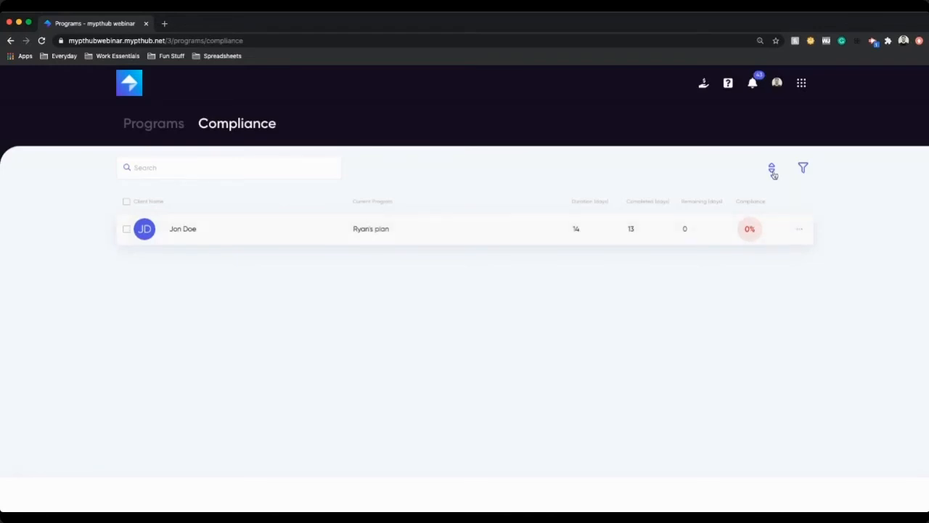
# Step: Show the compliance filters and filter clients by compliance rate, trying Green and then Red
pyautogui.click(803, 168)
pyautogui.click(157, 212)
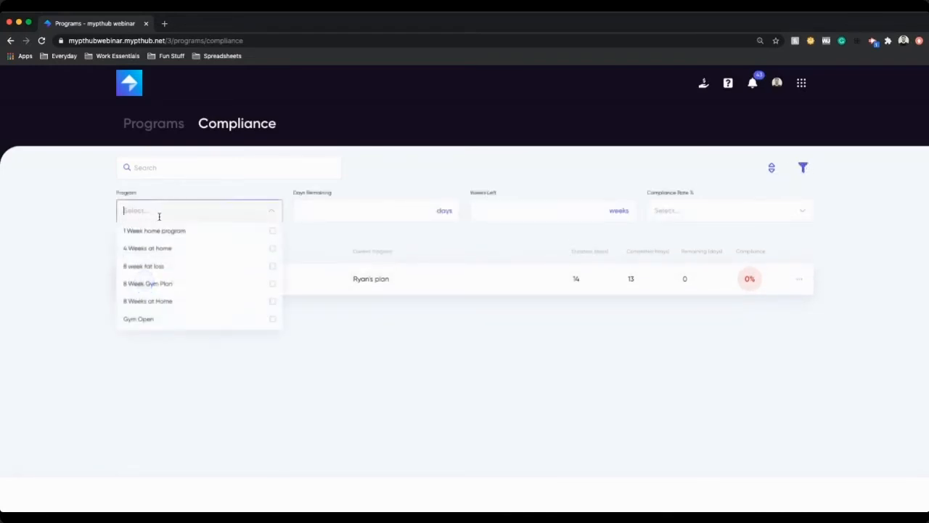
pyautogui.click(355, 244)
pyautogui.click(726, 208)
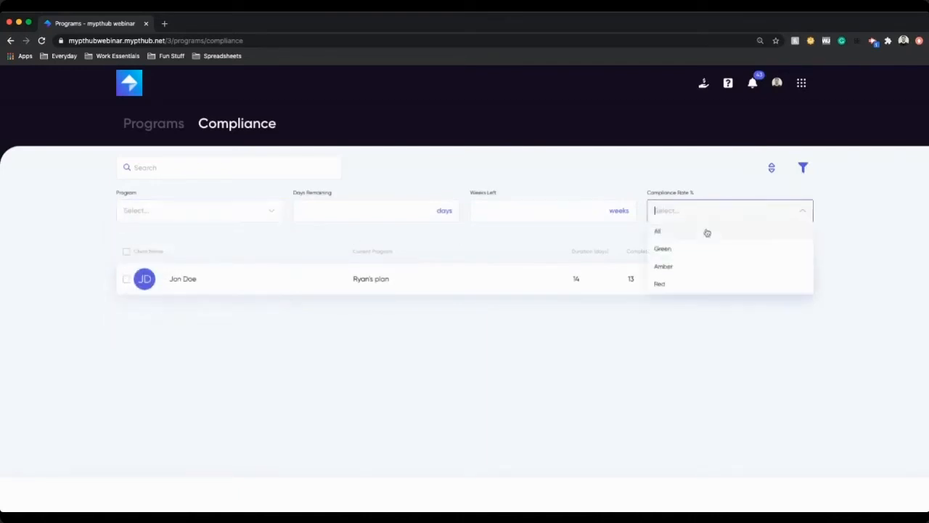
pyautogui.click(677, 248)
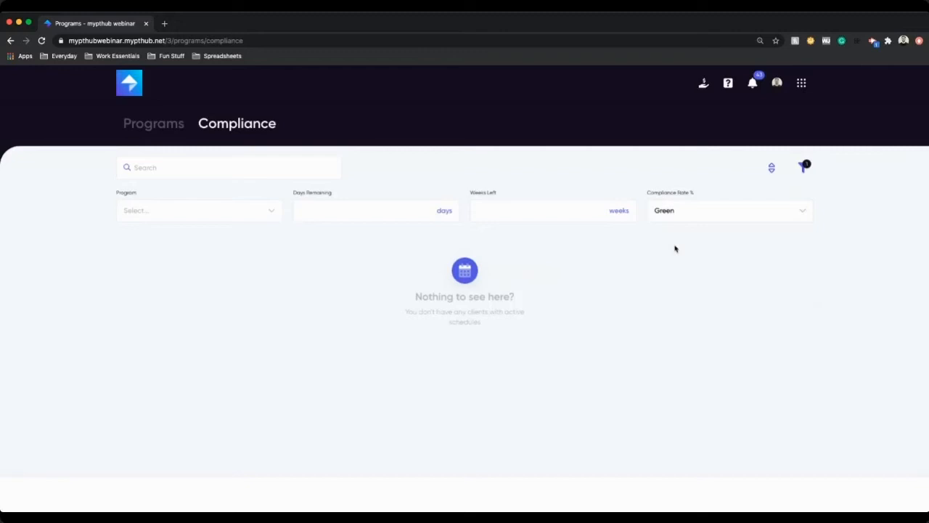
pyautogui.click(705, 215)
pyautogui.click(686, 282)
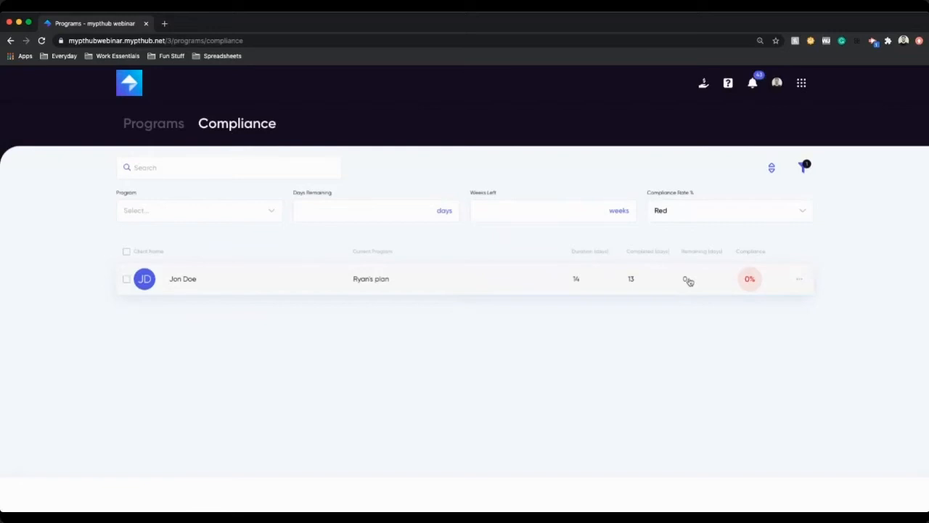
# Step: View the action options available for the client's program in the compliance list
pyautogui.click(795, 280)
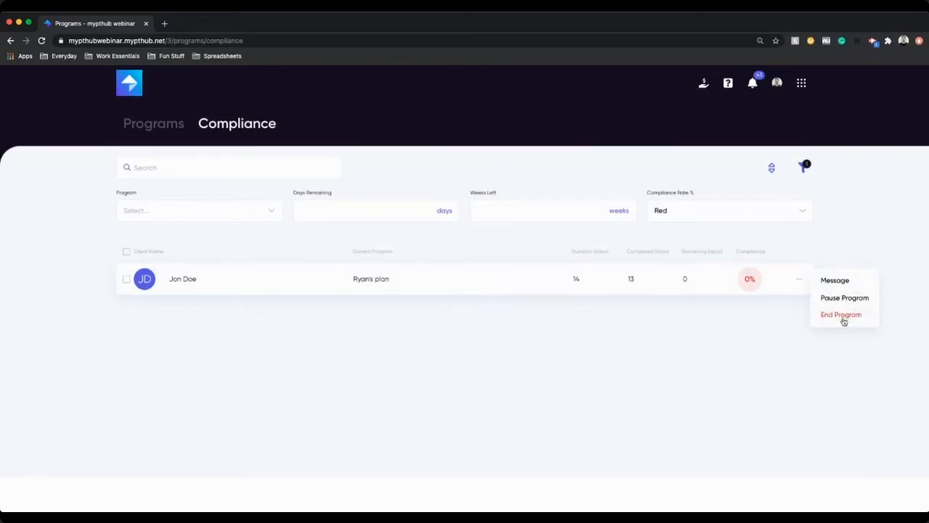
pyautogui.click(854, 241)
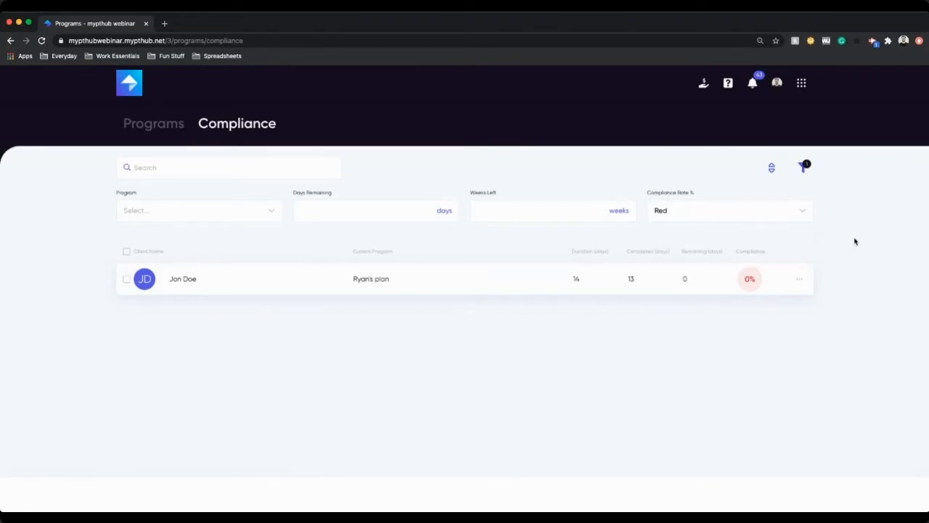
# Step: Open Contacts from the full apps menu
pyautogui.click(801, 83)
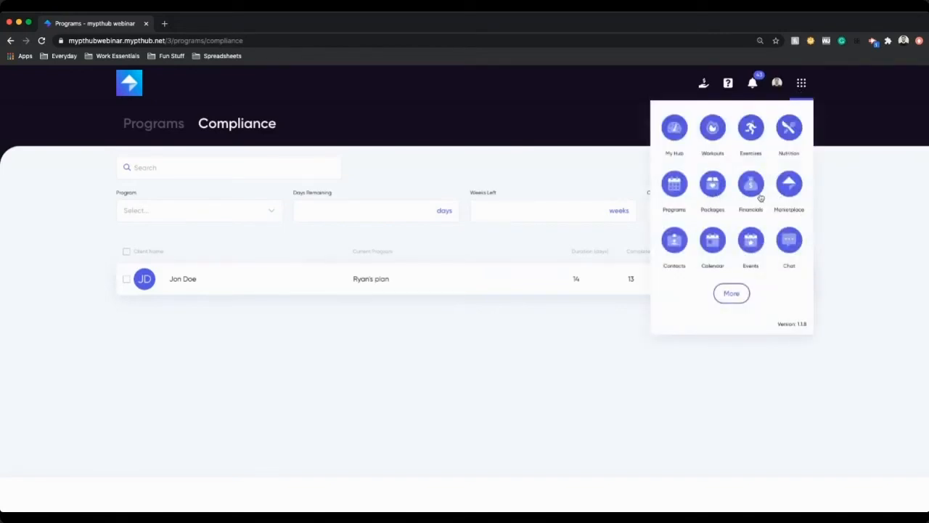
pyautogui.click(731, 296)
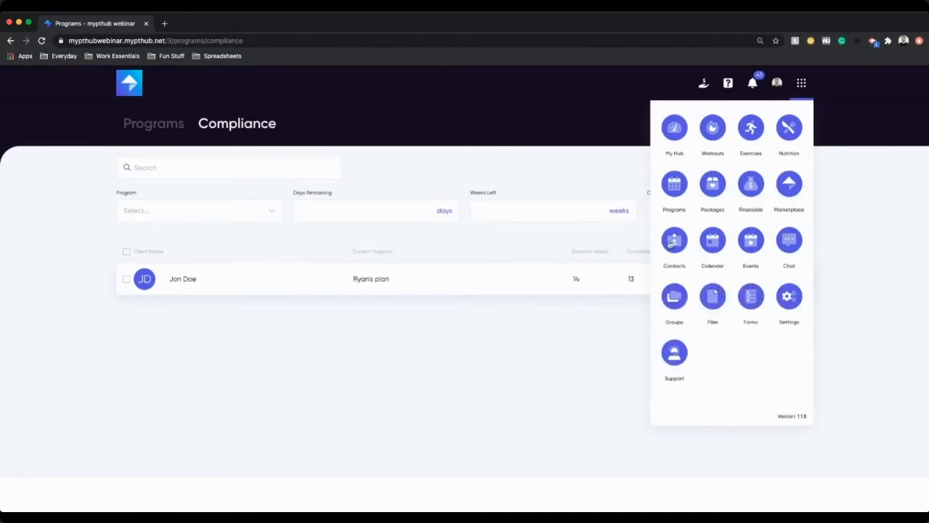
pyautogui.click(669, 242)
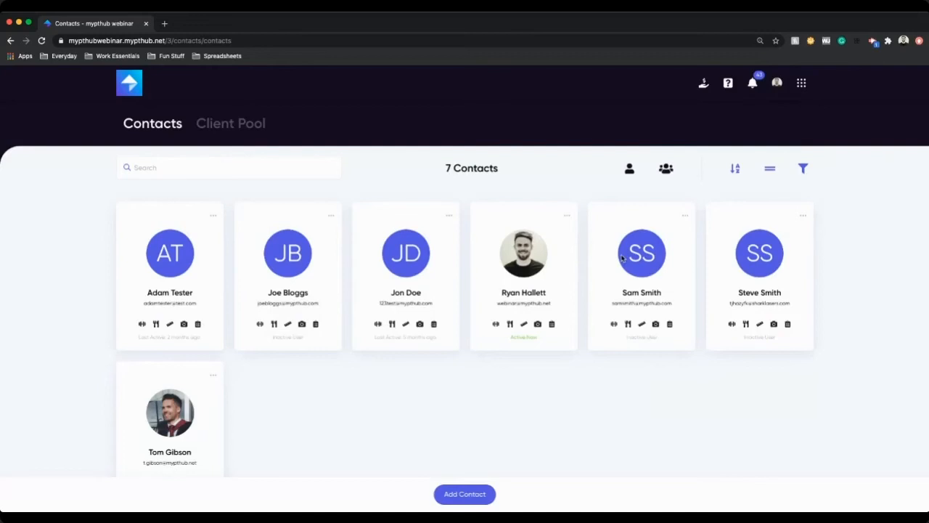
# Step: Open the Add Contact form, try the Trainer contact type, switch back to Client and close the form
pyautogui.click(483, 501)
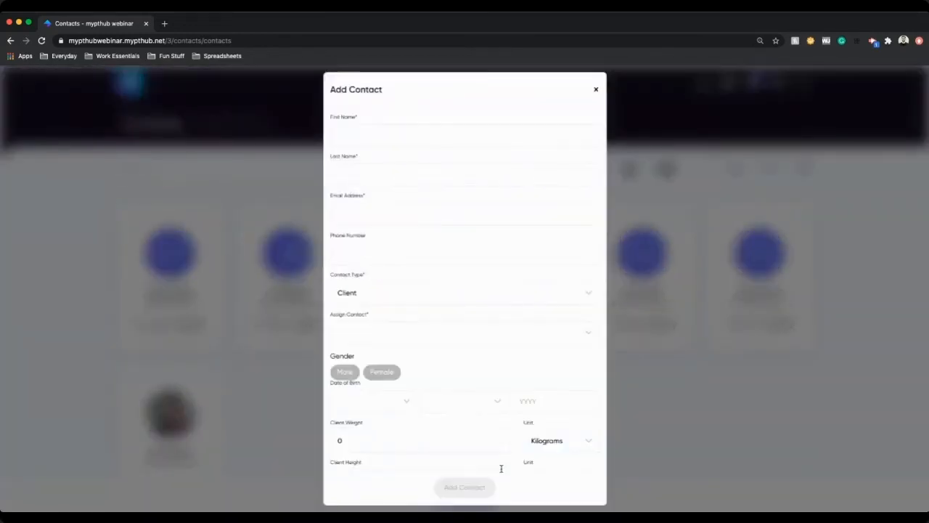
pyautogui.click(373, 140)
pyautogui.click(371, 330)
pyautogui.click(370, 370)
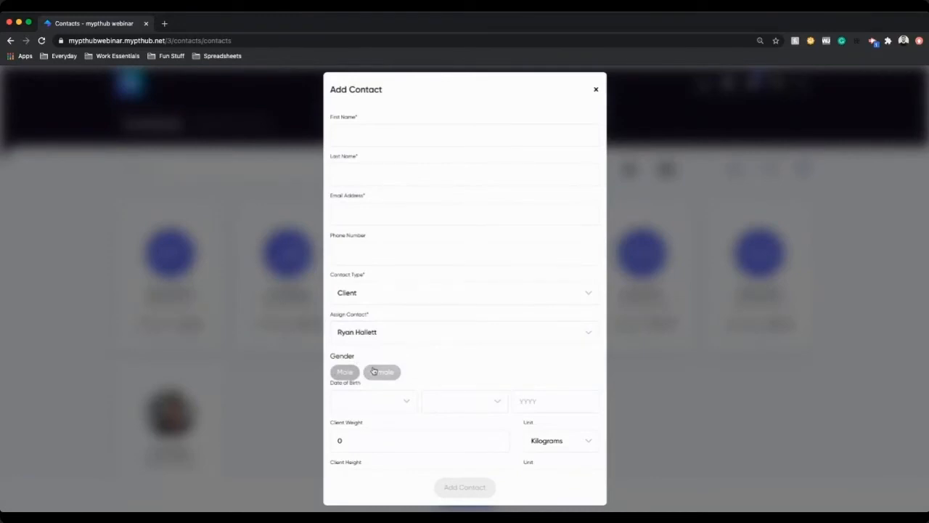
pyautogui.click(421, 296)
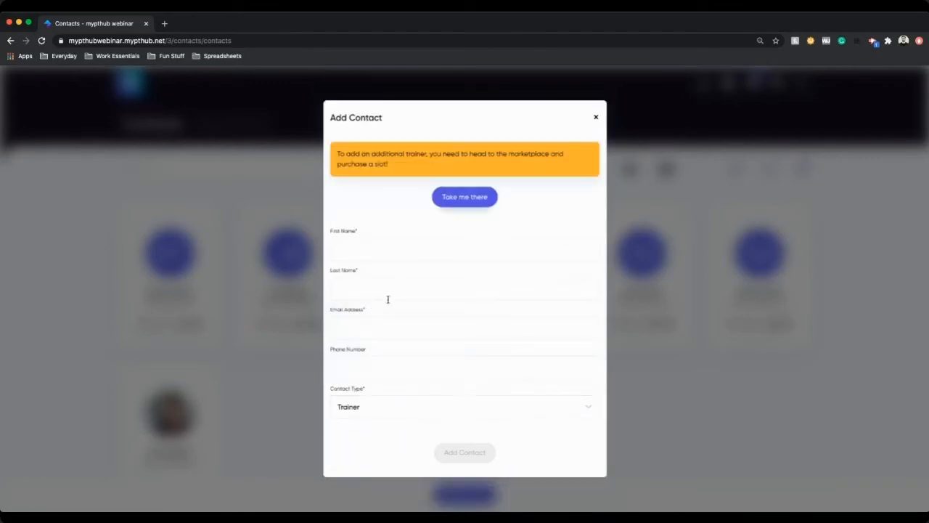
pyautogui.click(388, 407)
pyautogui.click(365, 442)
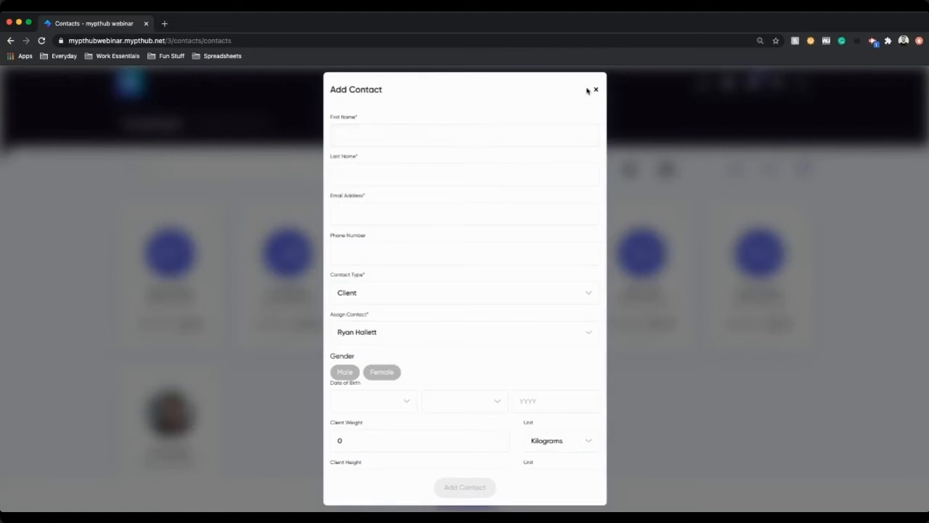
pyautogui.click(596, 90)
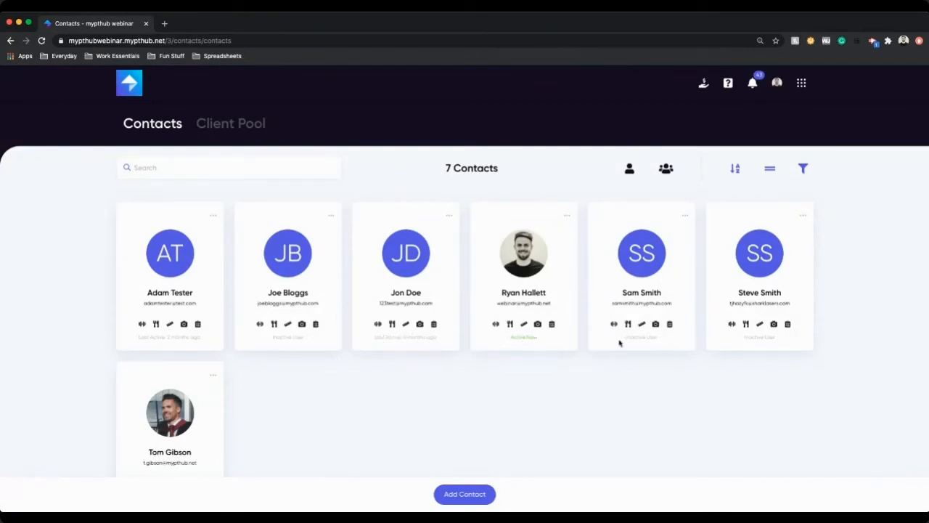
# Step: Open a client's profile and view its Integration Activity
pyautogui.click(666, 342)
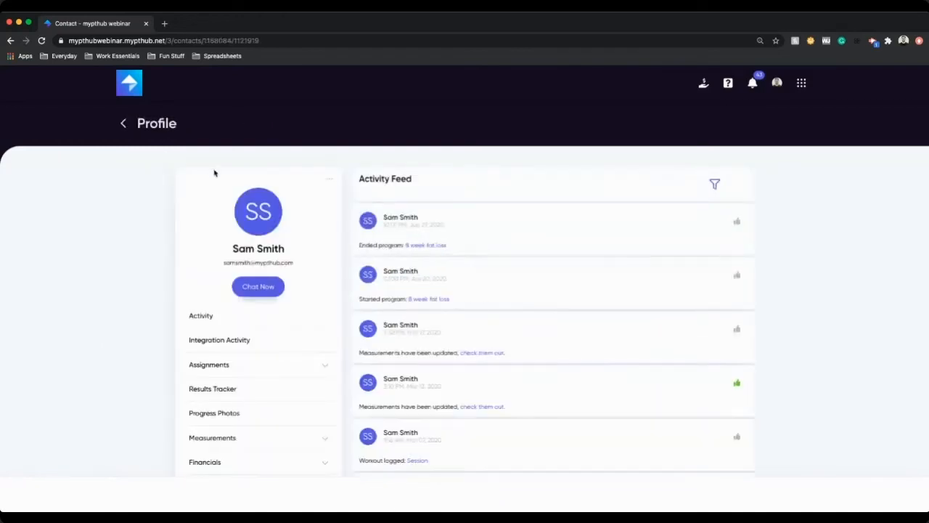
pyautogui.scroll(-1, 537, 291)
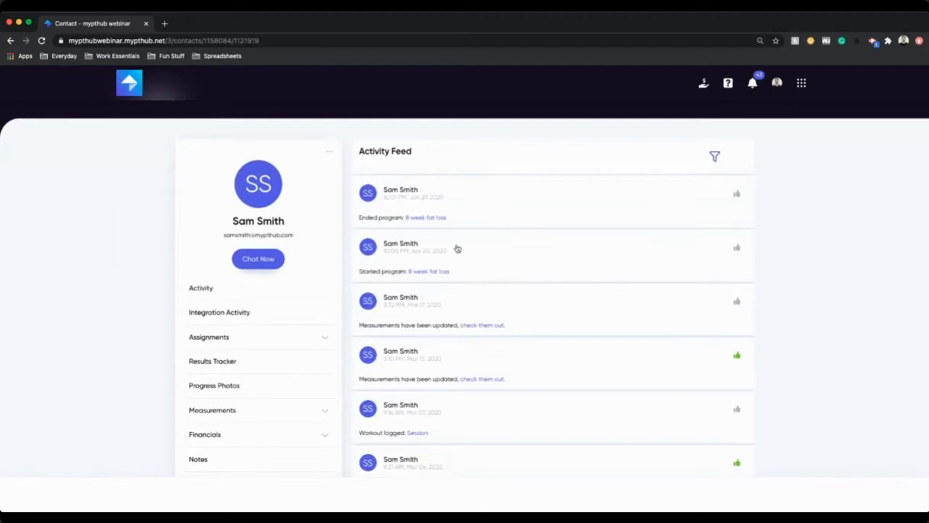
pyautogui.click(230, 312)
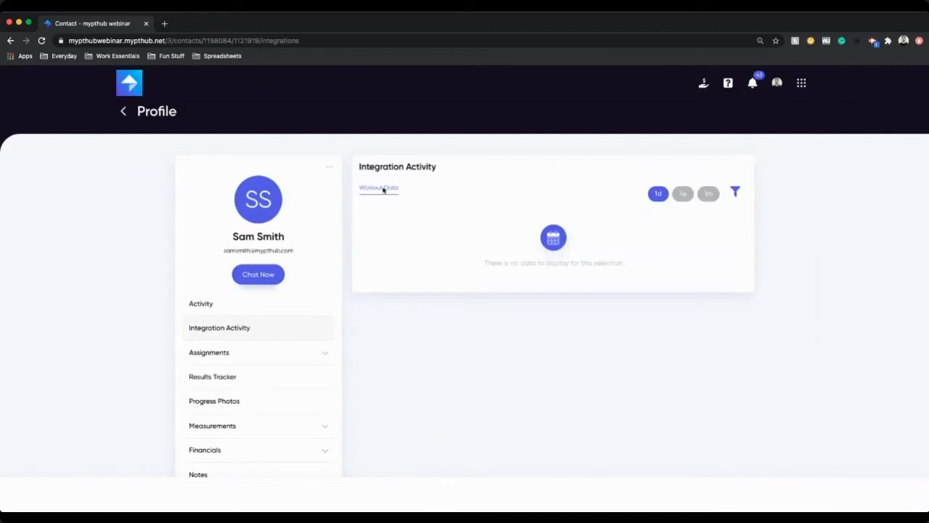
# Step: Expand Assignments and view the client's Nutrition Plan and Programs
pyautogui.click(263, 273)
pyautogui.click(229, 348)
pyautogui.click(242, 377)
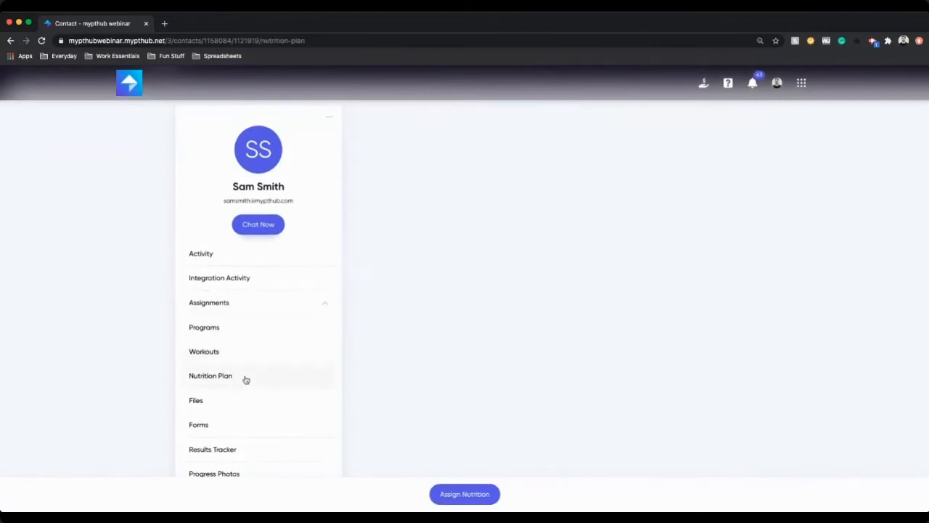
pyautogui.click(239, 342)
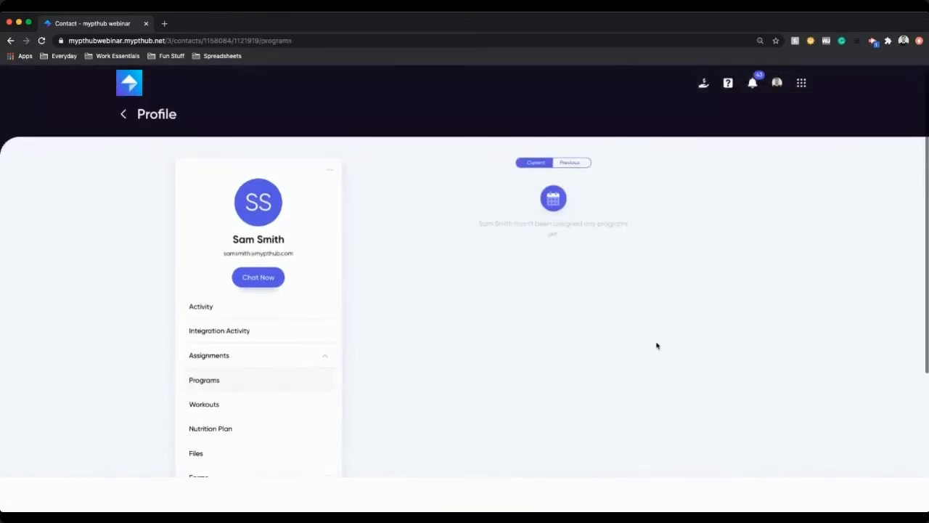
# Step: Collapse Assignments and open the client's Results Tracker
pyautogui.scroll(-1, 413, 363)
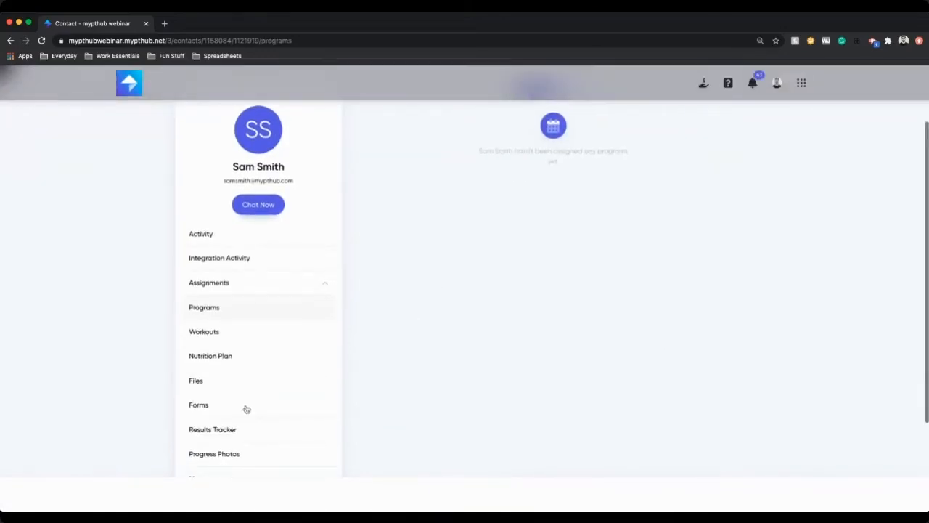
pyautogui.click(269, 286)
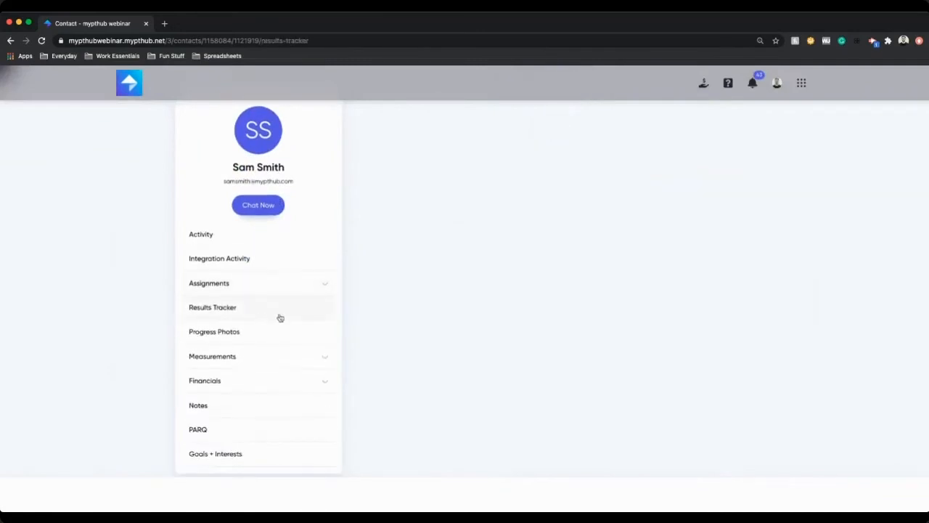
pyautogui.click(281, 316)
# Step: Set the Results Tracker start date to 1 November 2019
pyautogui.click(535, 208)
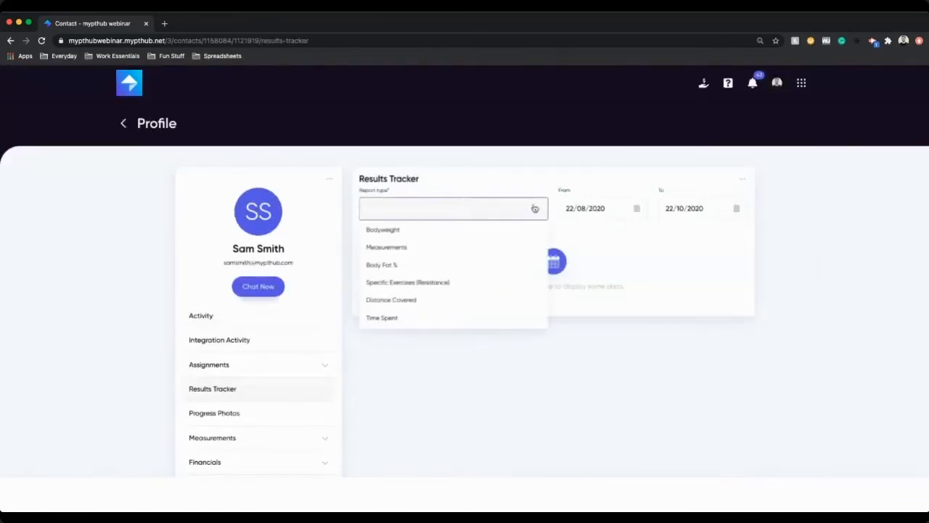
pyautogui.click(597, 209)
pyautogui.click(576, 246)
pyautogui.click(576, 246)
pyautogui.click(576, 246)
pyautogui.click(576, 246)
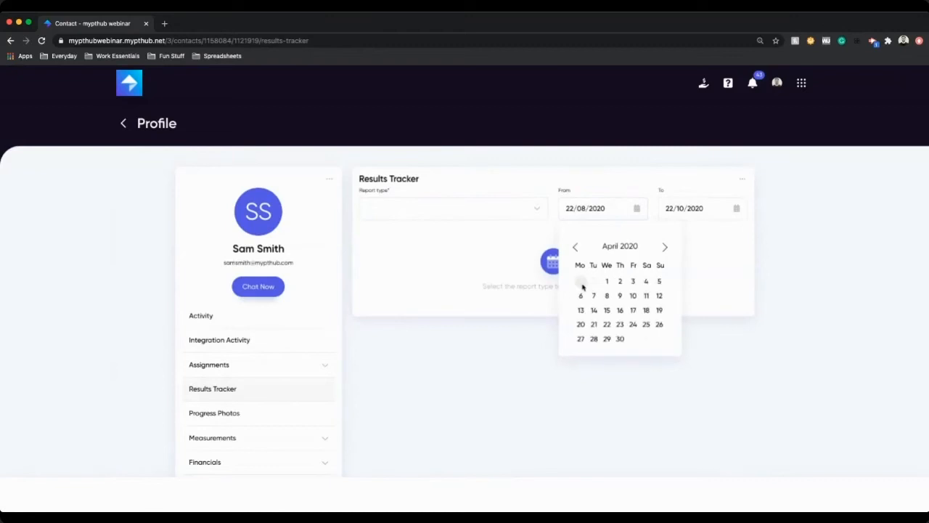
pyautogui.click(575, 247)
pyautogui.click(574, 248)
pyautogui.click(574, 248)
pyautogui.click(573, 248)
pyautogui.click(574, 247)
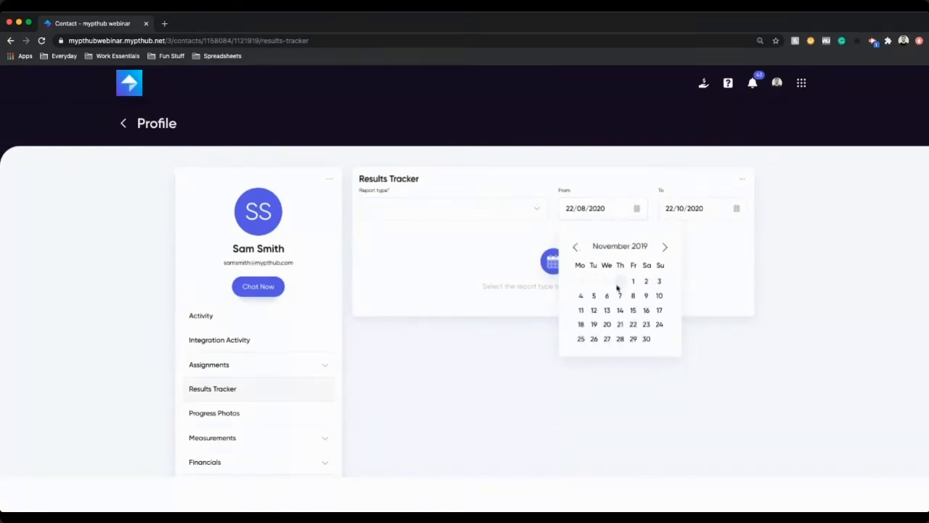
pyautogui.click(634, 282)
# Step: Select Bodyweight as the Results Tracker report type
pyautogui.click(415, 208)
pyautogui.scroll(-2, 413, 302)
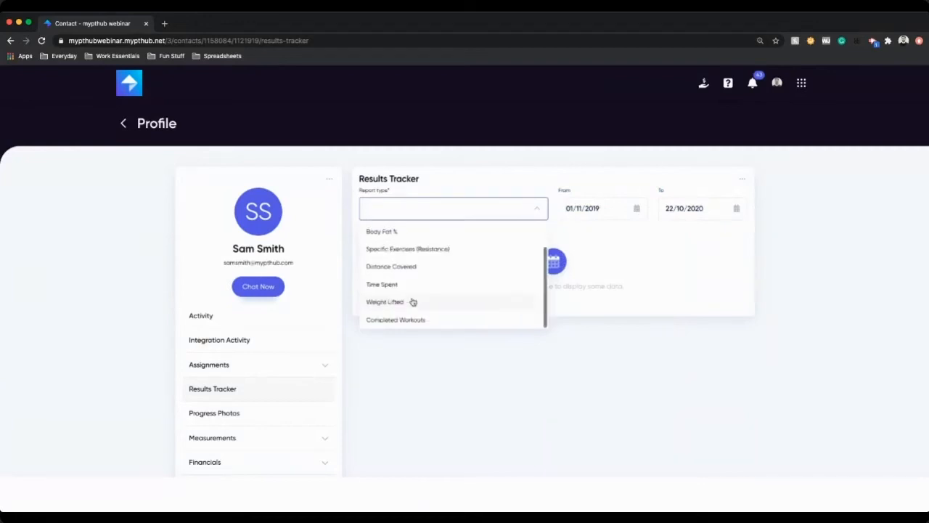
pyautogui.scroll(2, 410, 290)
pyautogui.click(413, 230)
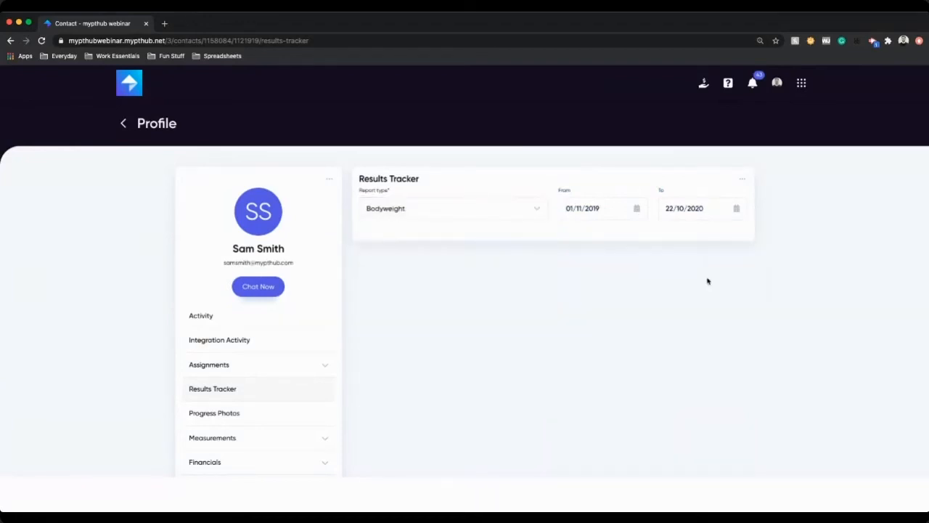
# Step: Scroll through the bodyweight chart and its table of weight entries
pyautogui.scroll(-2, 871, 309)
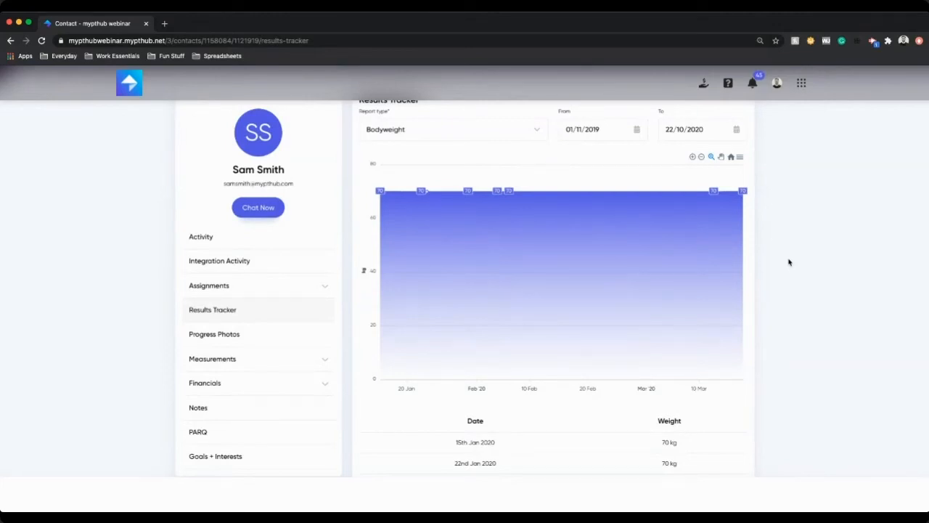
pyautogui.scroll(-3, 653, 374)
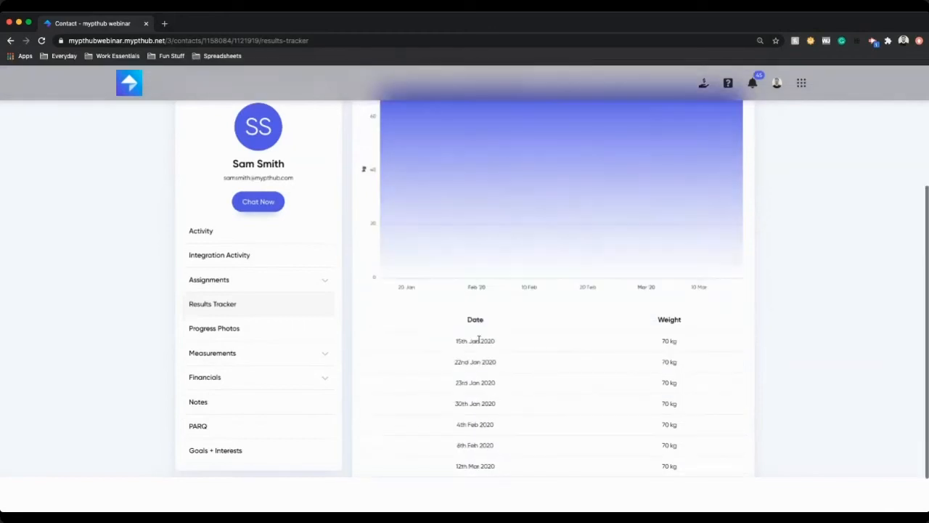
pyautogui.scroll(-2, 653, 429)
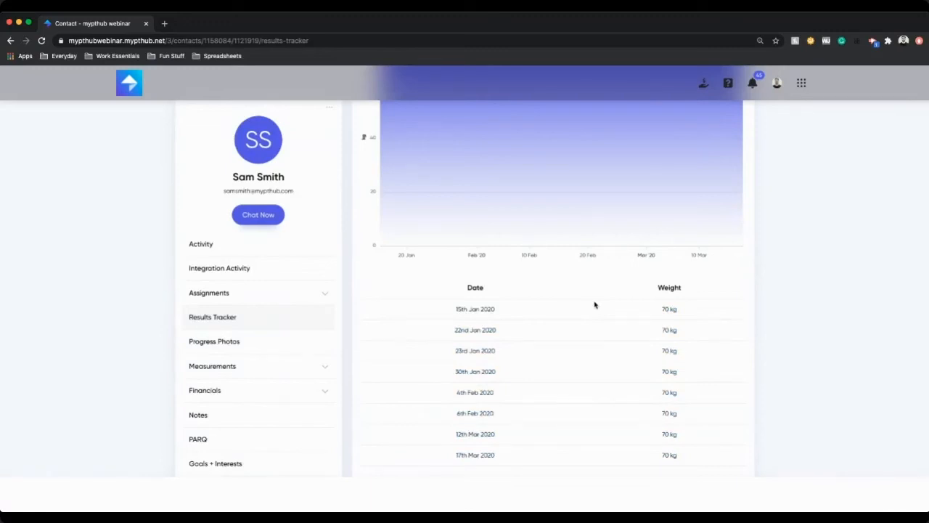
pyautogui.scroll(3, 594, 305)
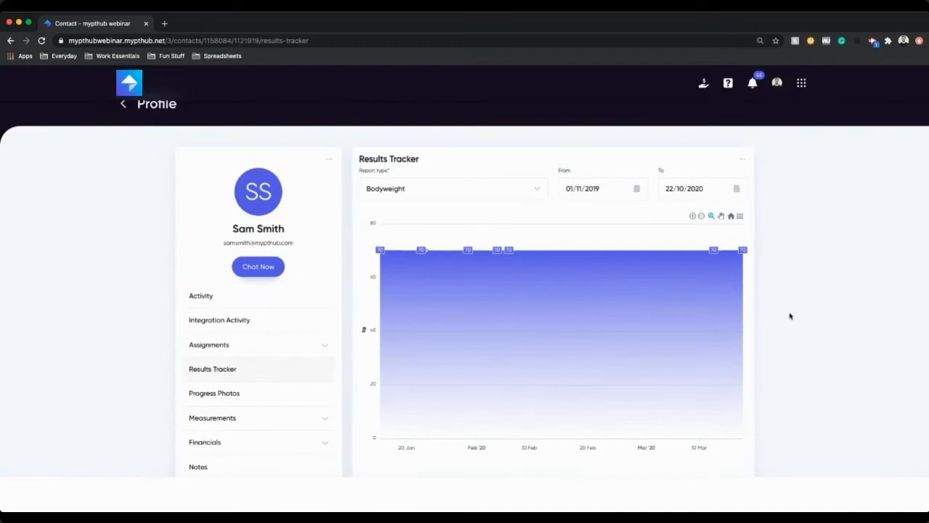
# Step: Check Progress Photos, then open the Weight & Circumference measurements
pyautogui.click(254, 398)
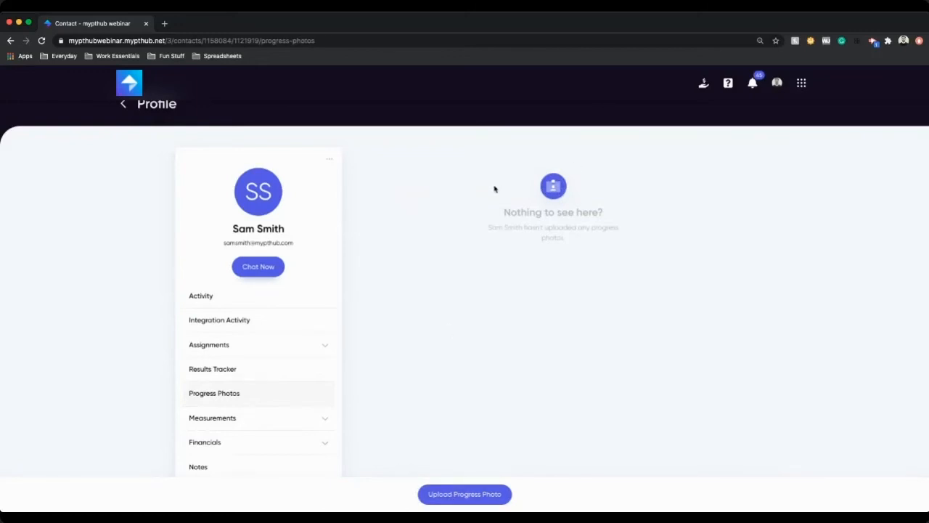
pyautogui.scroll(-1, 490, 276)
pyautogui.click(276, 382)
pyautogui.scroll(-2, 290, 356)
pyautogui.click(278, 340)
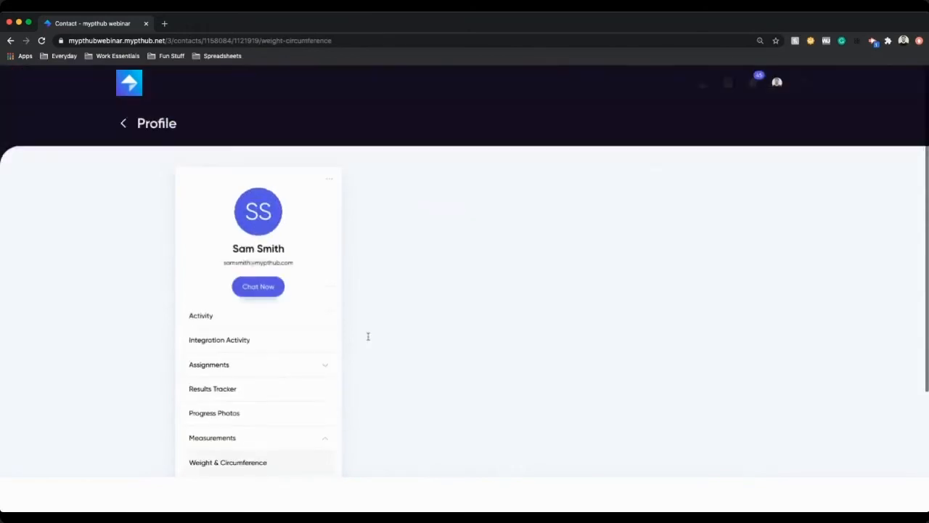
pyautogui.scroll(-1, 471, 294)
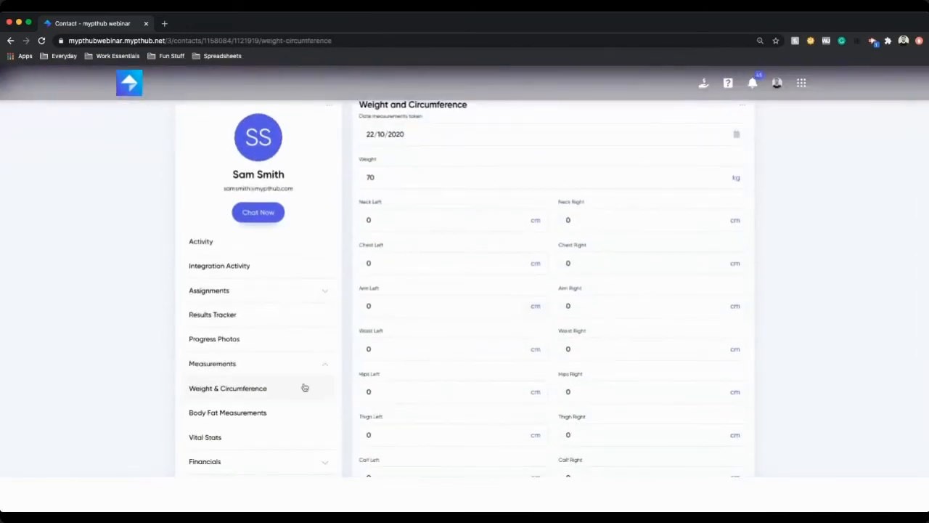
# Step: Open Body Fat Measurements and scroll through its skinfold fields and measurement history
pyautogui.scroll(-4, 469, 392)
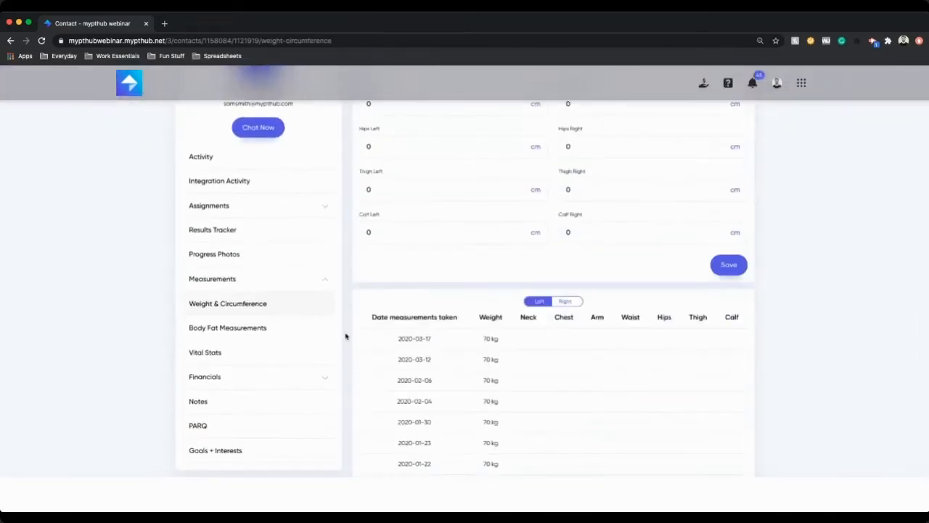
pyautogui.click(284, 328)
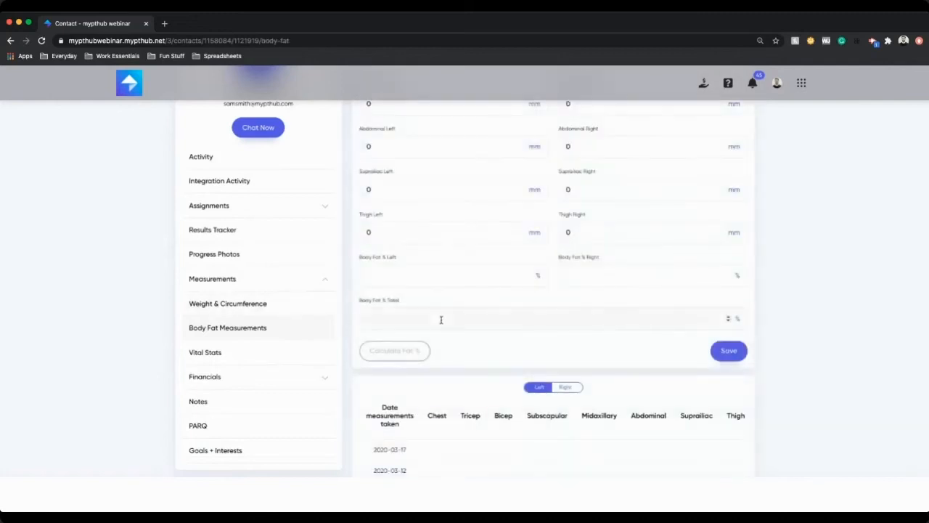
pyautogui.scroll(3, 441, 322)
pyautogui.scroll(-3, 441, 317)
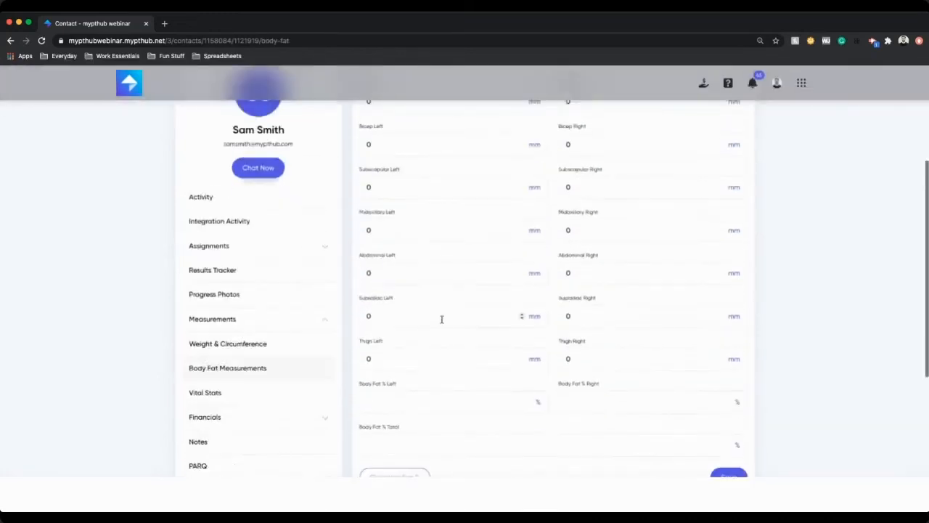
pyautogui.scroll(4, 466, 423)
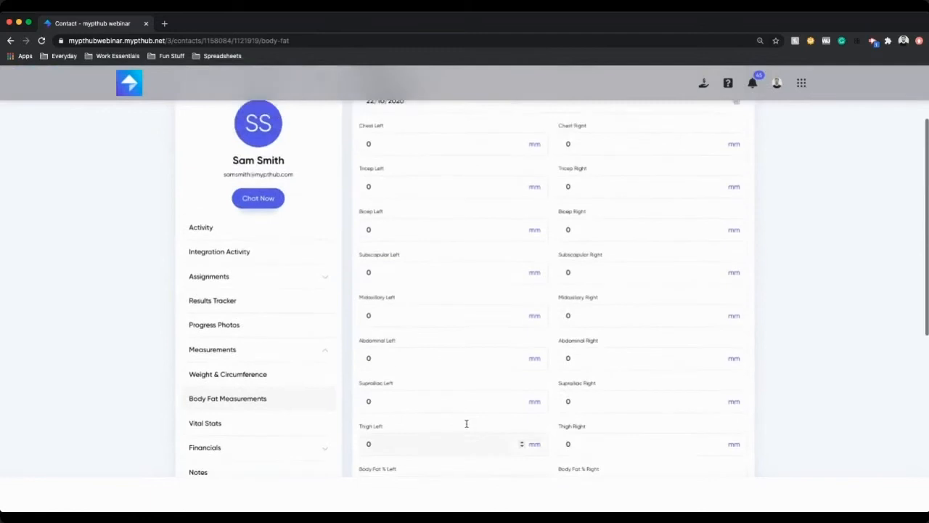
pyautogui.scroll(-6, 467, 423)
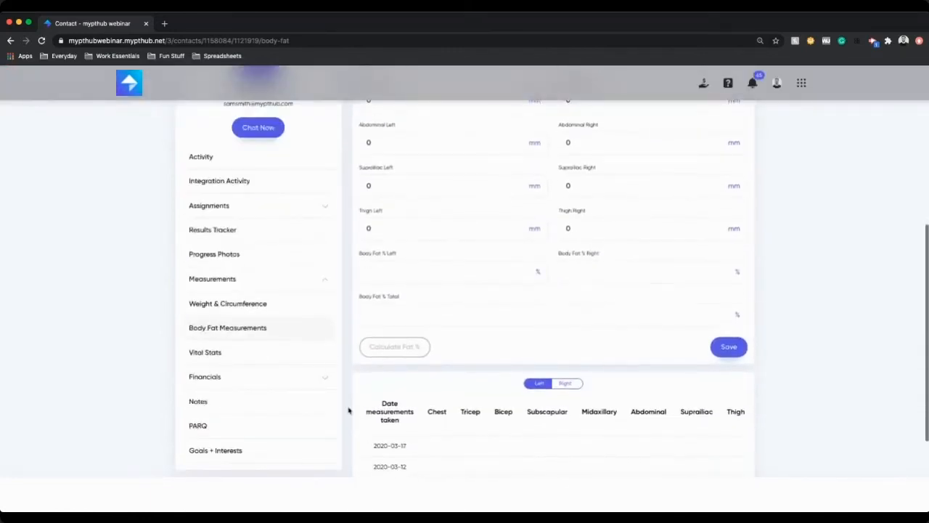
# Step: Open the Vital Stats page and review body type and training frequency, then collapse Measurements
pyautogui.click(264, 360)
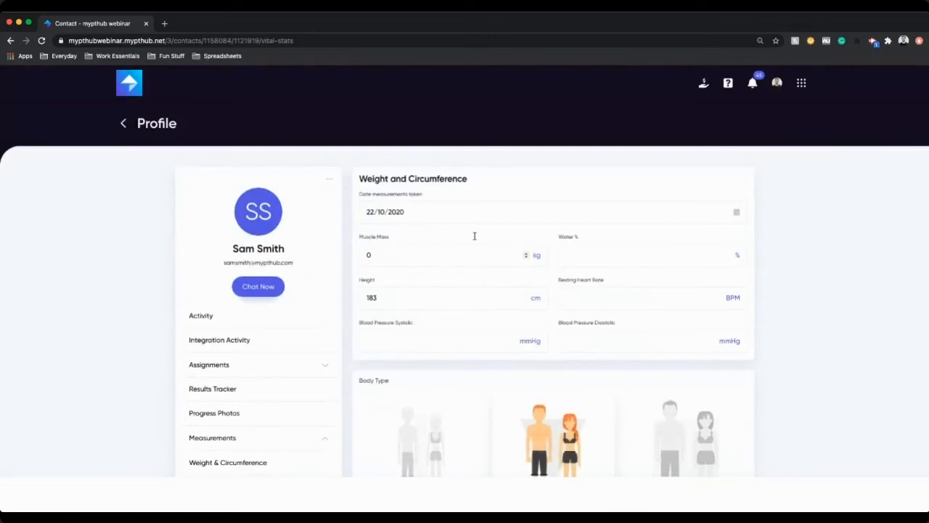
pyautogui.scroll(-3, 472, 239)
pyautogui.click(300, 294)
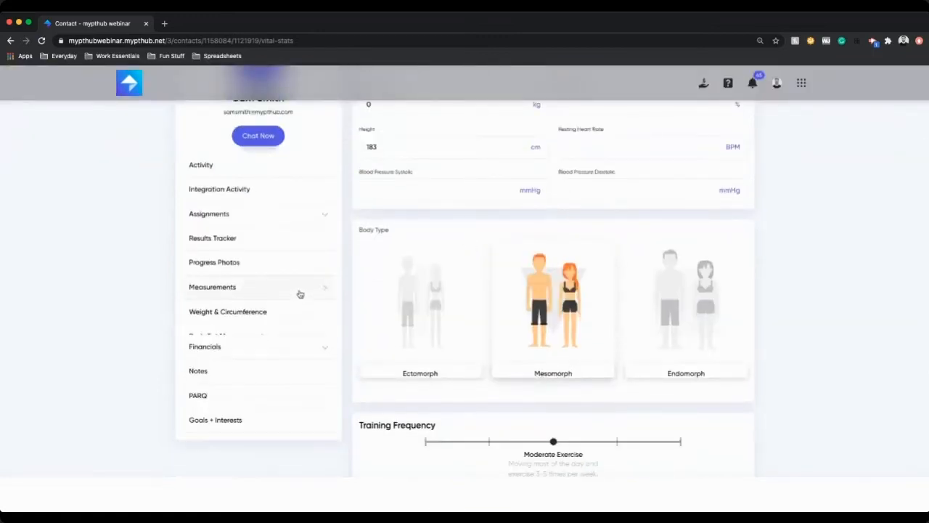
# Step: Open the client's Financials Sessions page and view the Gift Sessions dialog without gifting
pyautogui.click(268, 313)
pyautogui.click(274, 339)
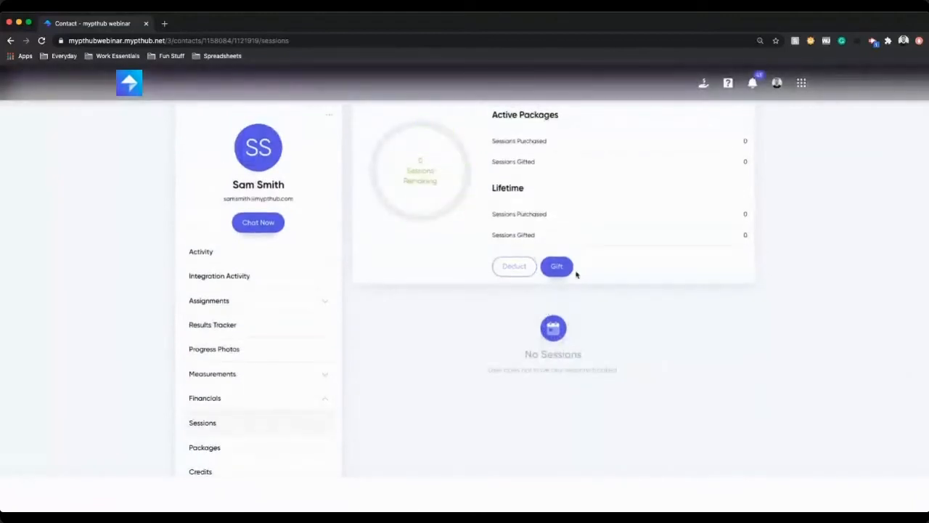
pyautogui.click(558, 266)
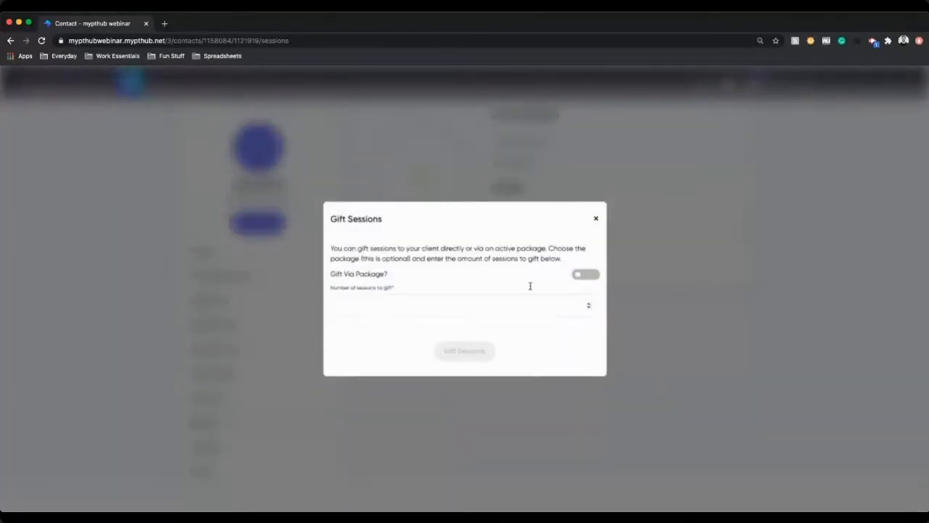
pyautogui.click(596, 218)
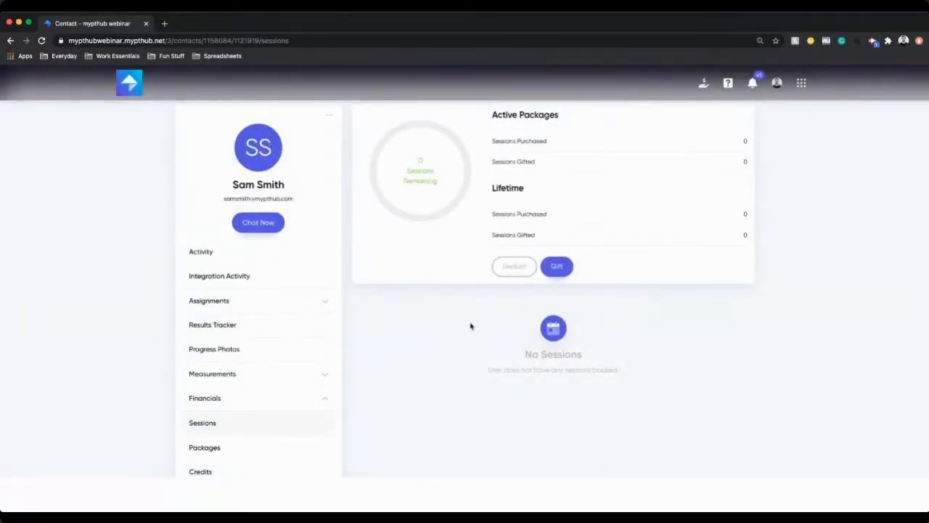
# Step: Open the Packages page and switch between expired and active packages
pyautogui.click(268, 446)
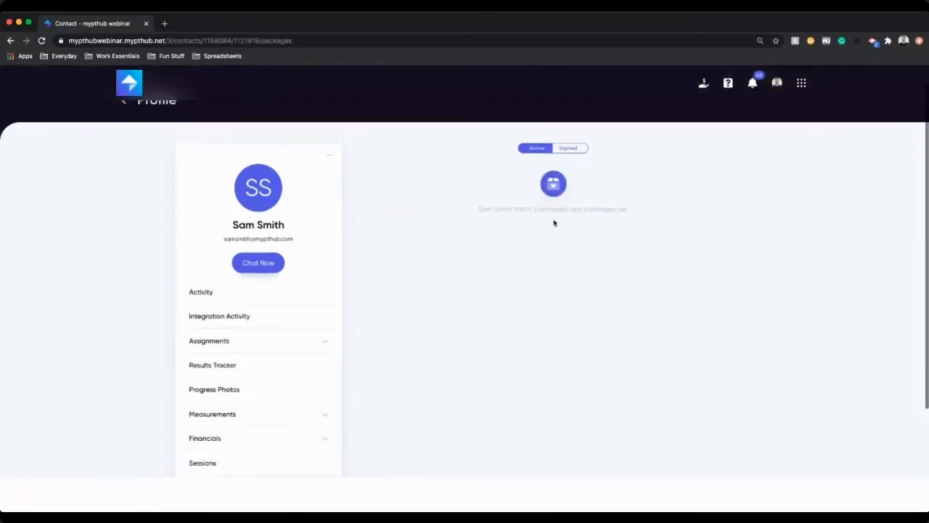
pyautogui.click(569, 148)
pyautogui.click(529, 153)
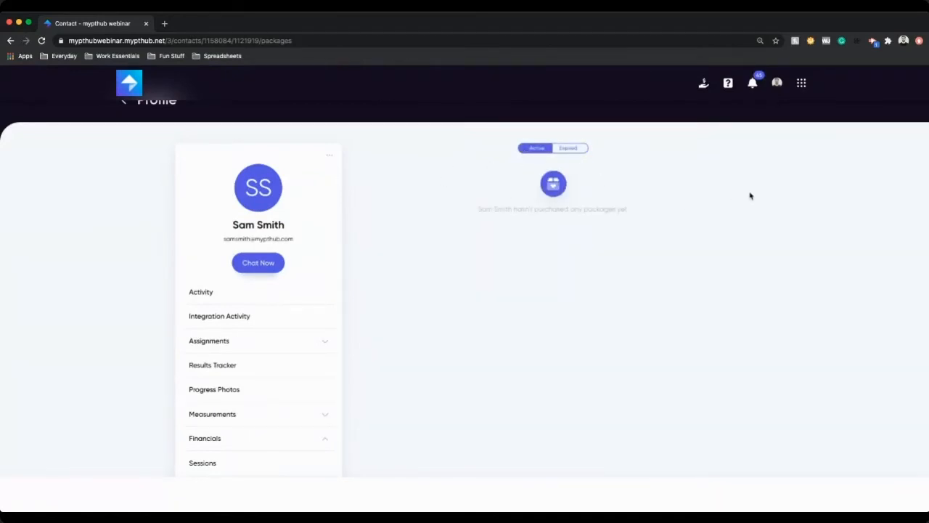
# Step: Collapse Financials and open the Notes section to view the note editor
pyautogui.scroll(-3, 750, 199)
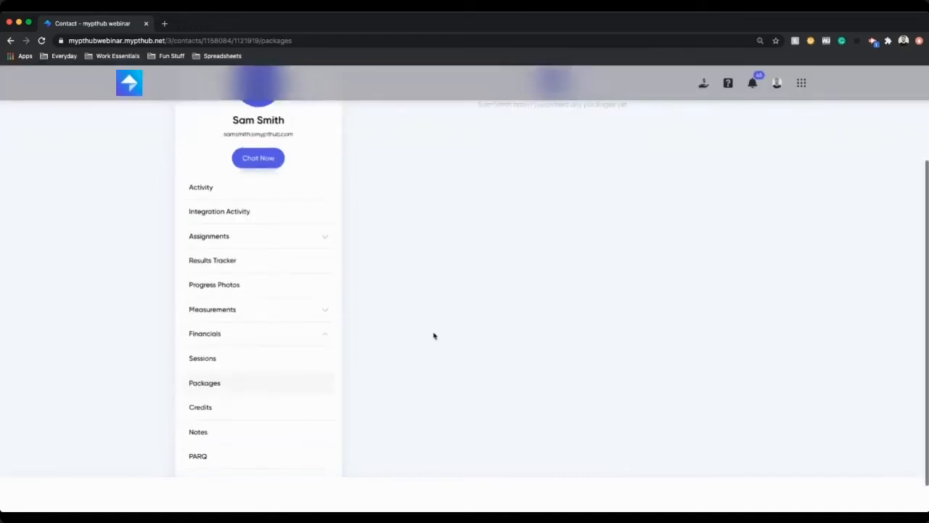
pyautogui.click(298, 342)
pyautogui.click(264, 403)
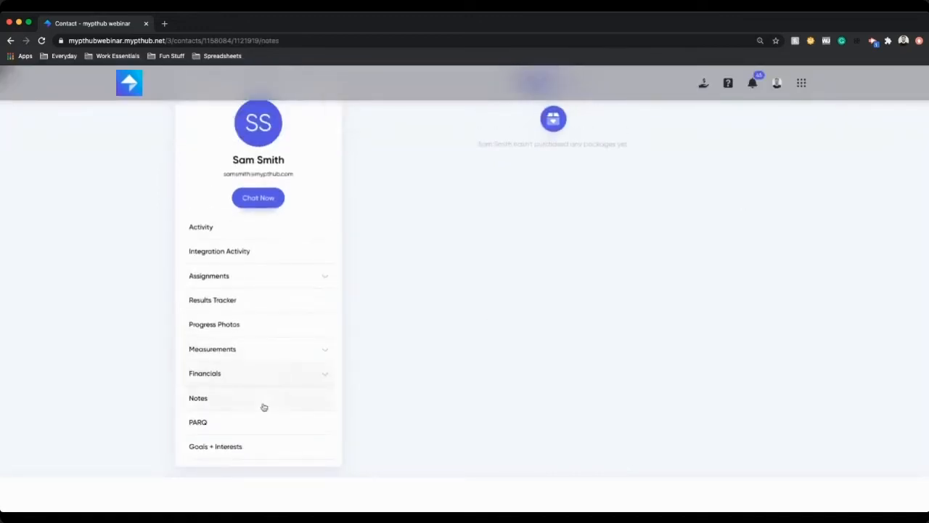
pyautogui.scroll(-2, 417, 407)
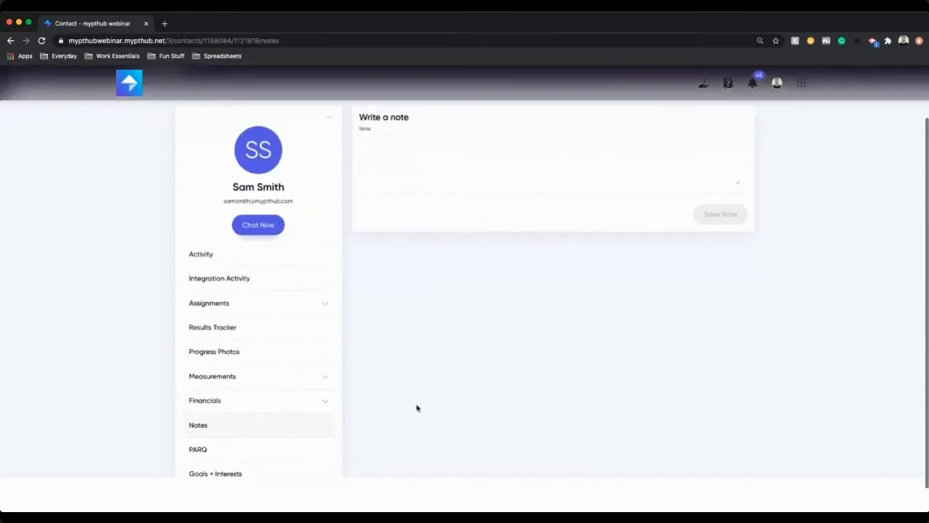
pyautogui.scroll(-1, 416, 408)
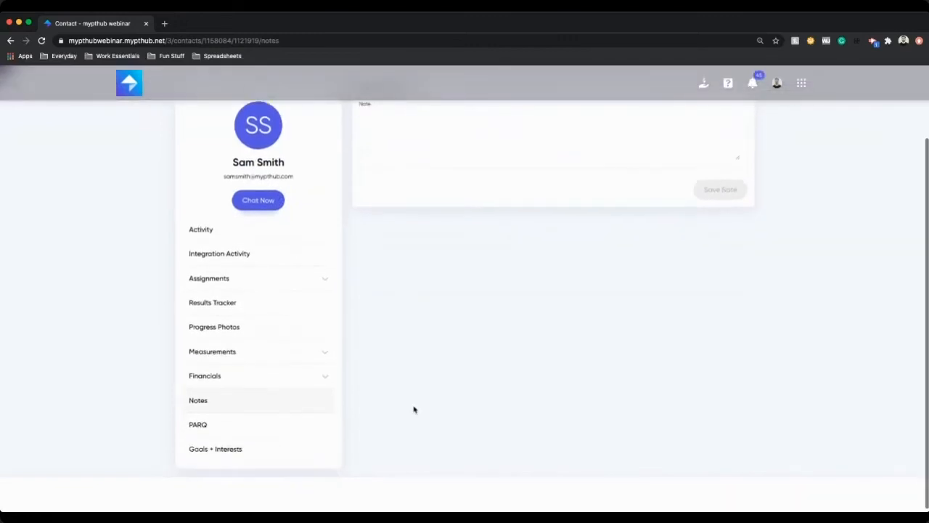
# Step: View the client's Goals + Interests page, then open the PARQ questionnaire
pyautogui.click(286, 445)
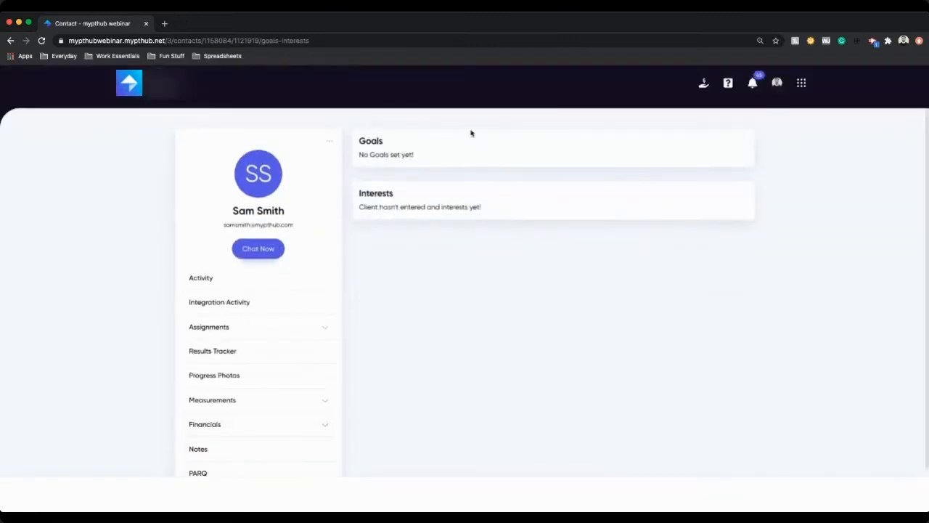
pyautogui.scroll(-2, 309, 353)
pyautogui.click(288, 421)
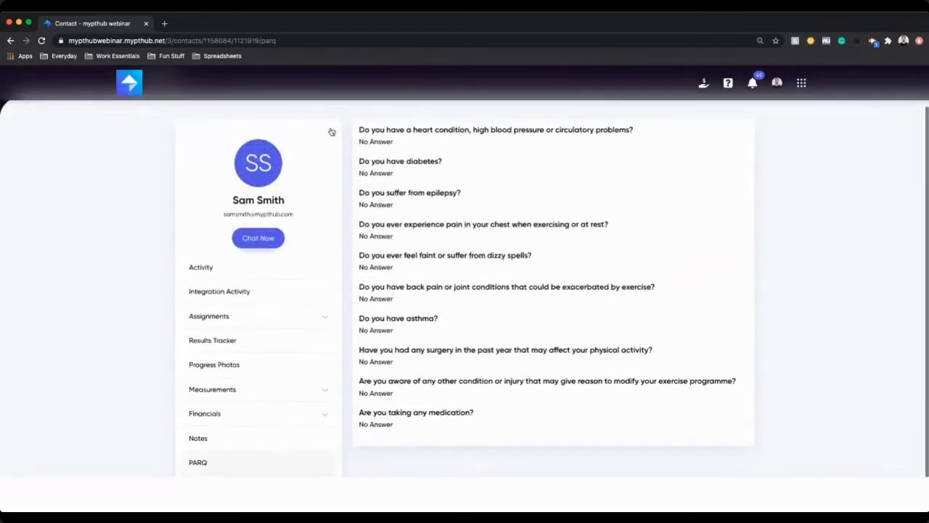
# Step: Open Edit Client Details from the profile menu and scroll through the account details form
pyautogui.click(327, 178)
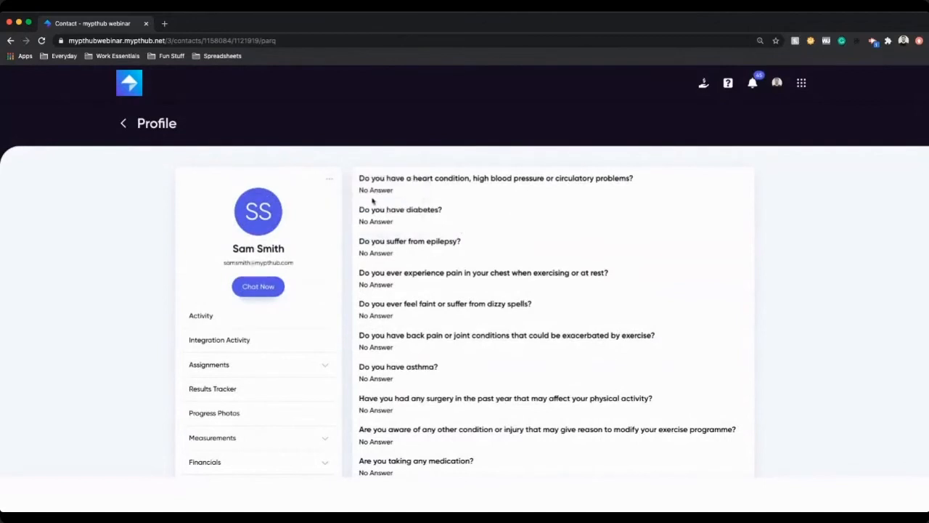
pyautogui.click(329, 179)
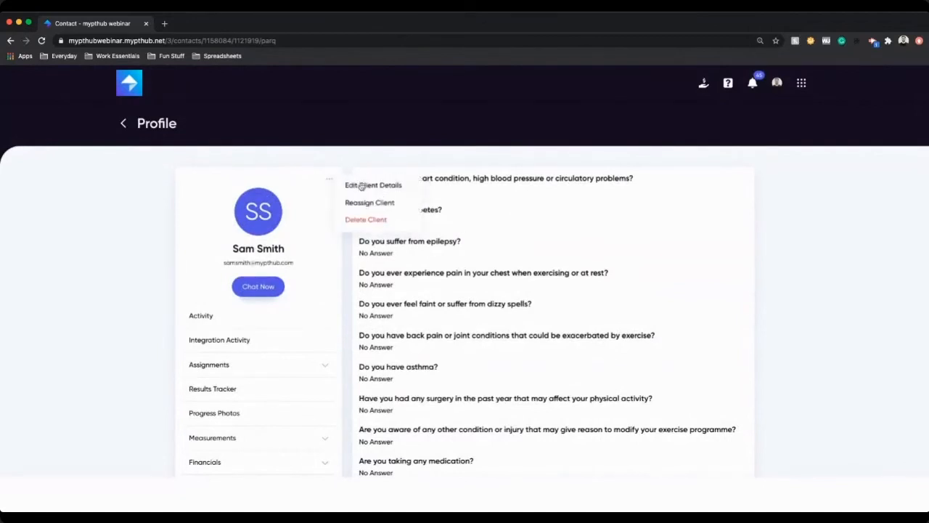
pyautogui.click(361, 185)
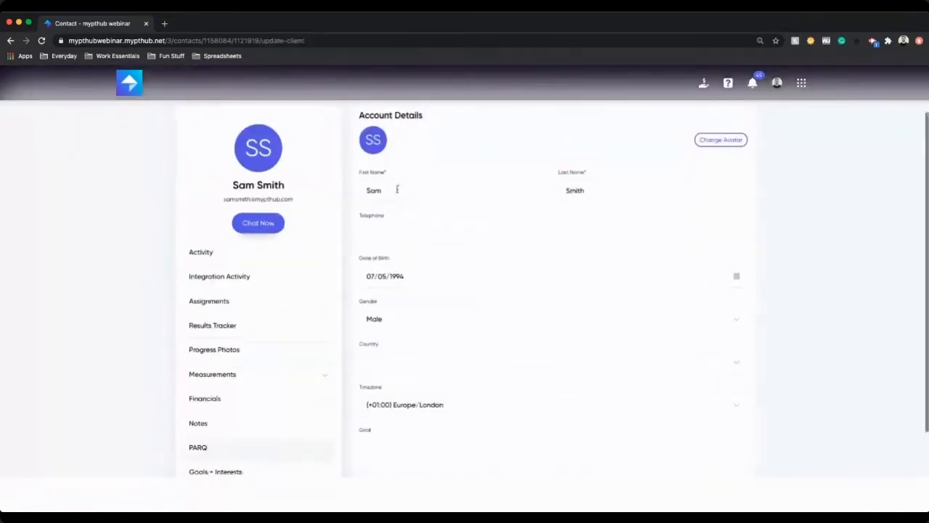
pyautogui.scroll(-3, 464, 276)
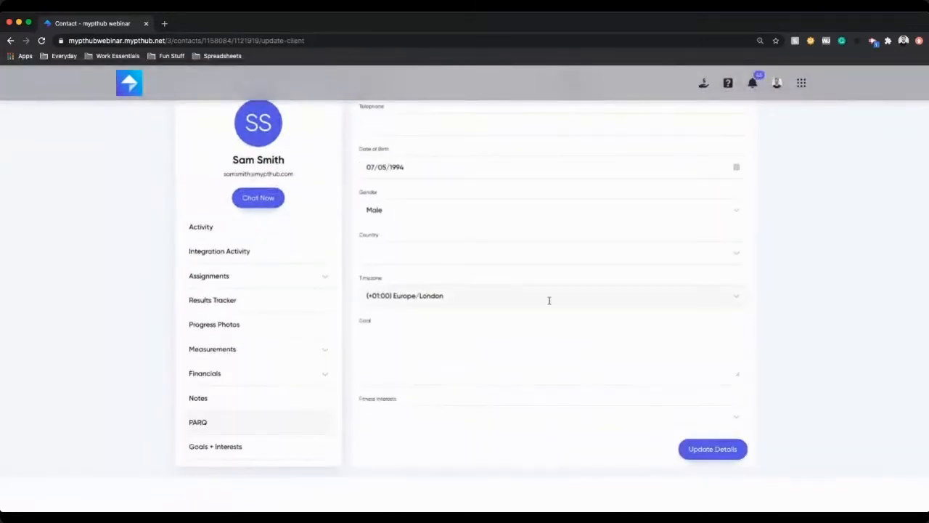
pyautogui.scroll(1, 549, 301)
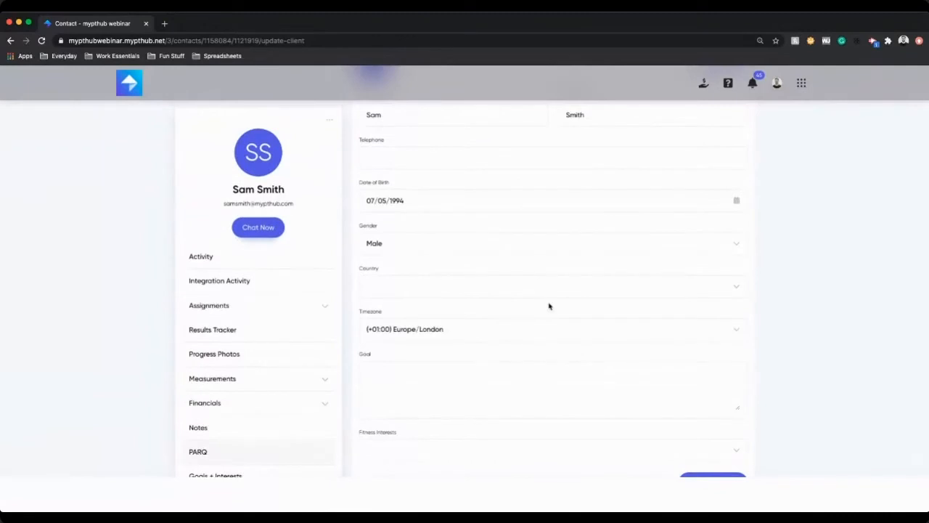
pyautogui.scroll(4, 548, 306)
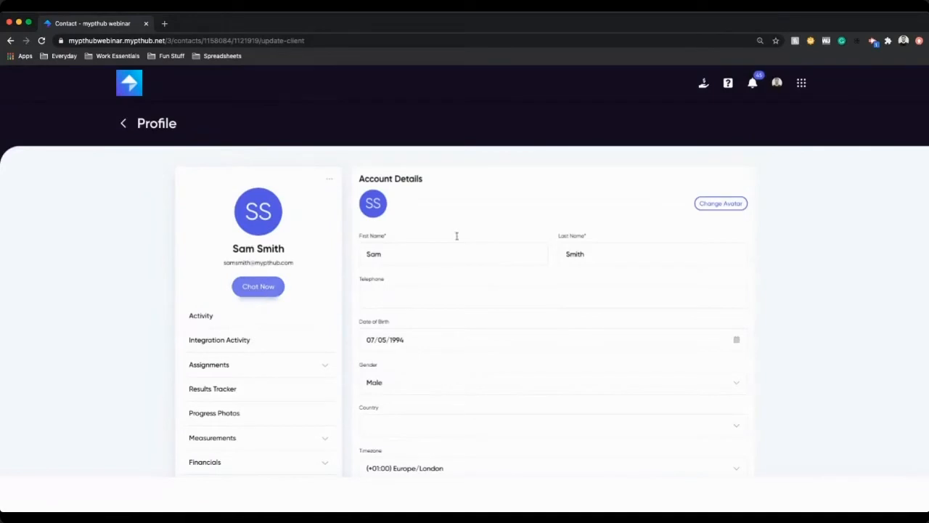
# Step: Open the Events section from the full apps menu
pyautogui.click(800, 85)
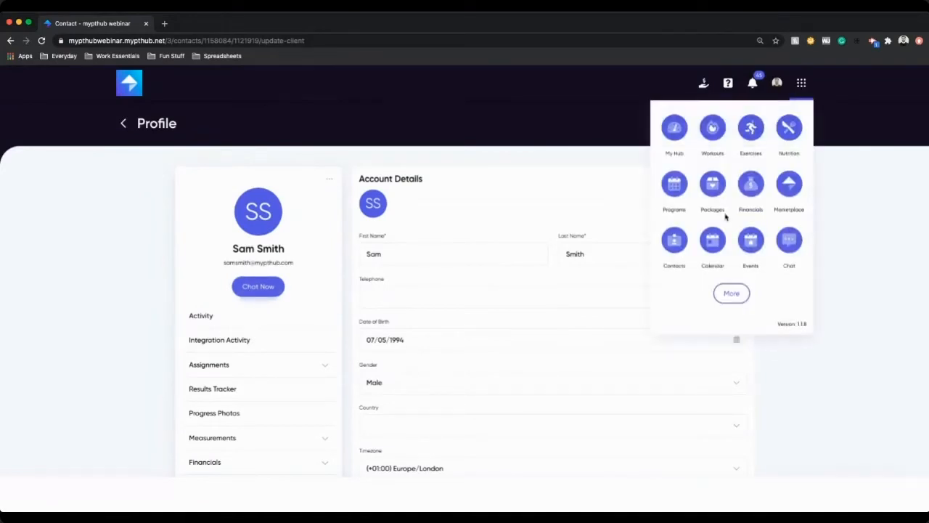
pyautogui.click(730, 292)
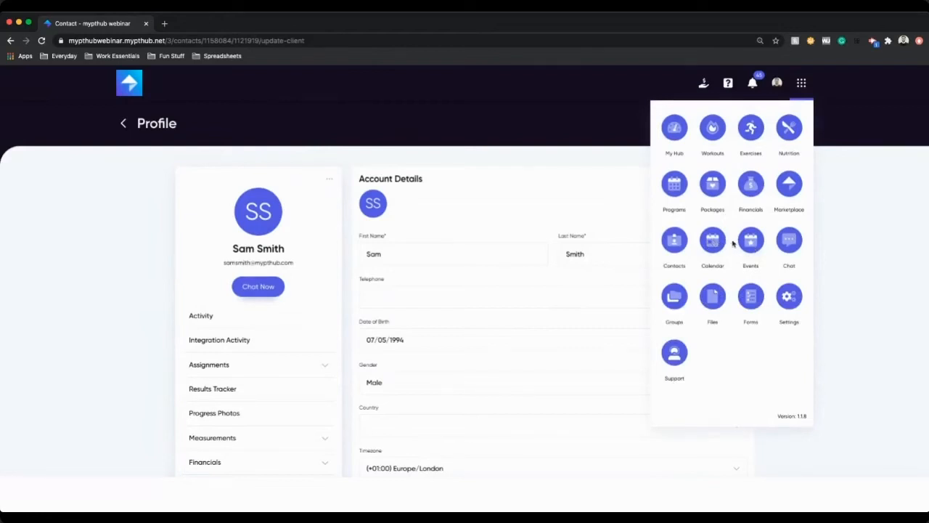
pyautogui.click(752, 242)
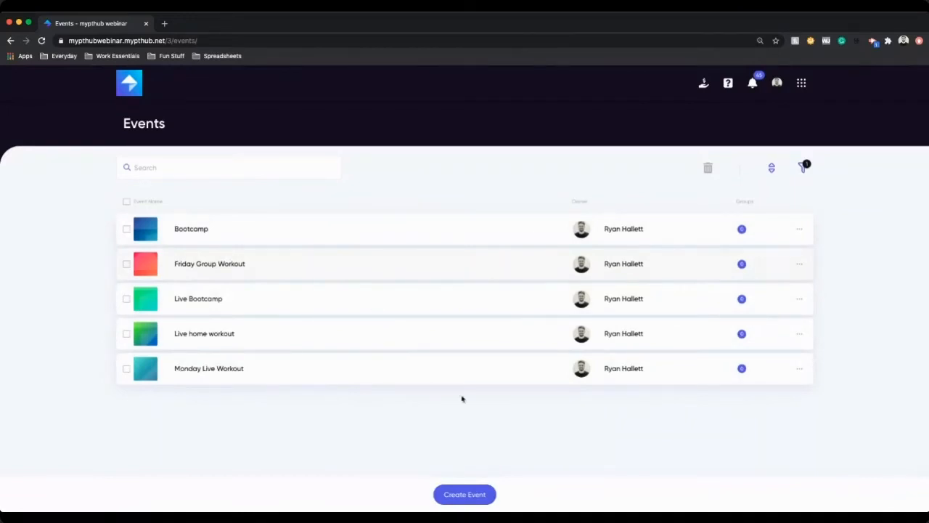
# Step: Create a new event titled Spin Class
pyautogui.click(465, 494)
pyautogui.write('Spin Class')
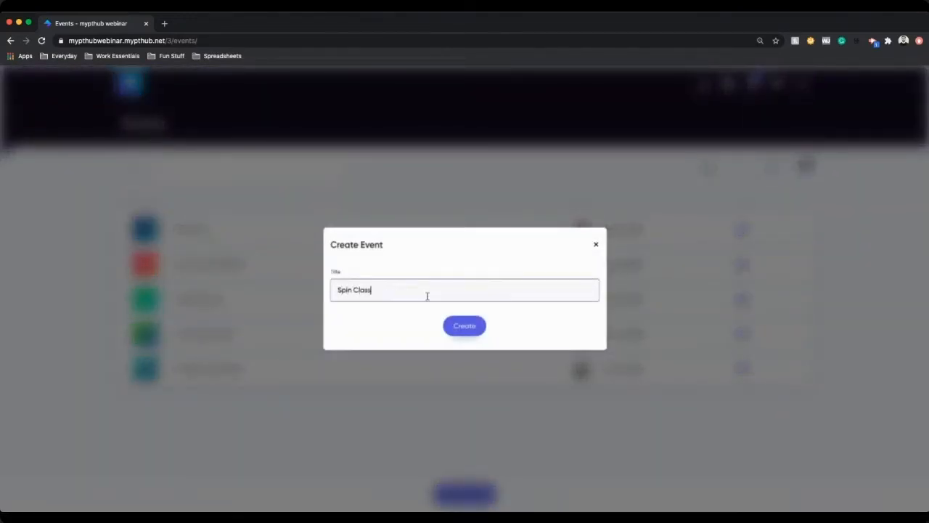
pyautogui.click(464, 325)
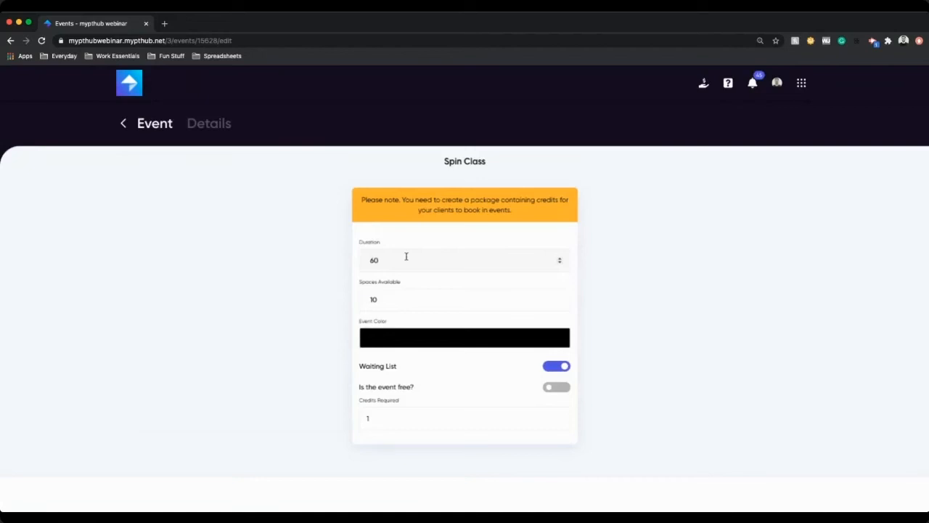
# Step: Set the Spin Class event colour to red
pyautogui.click(401, 300)
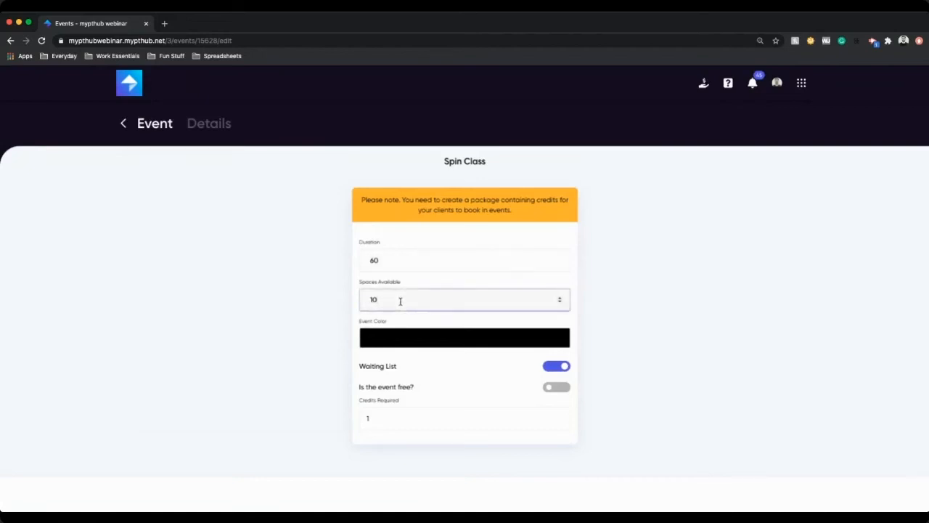
pyautogui.click(413, 344)
pyautogui.moveTo(419, 407); pyautogui.dragTo(668, 335)
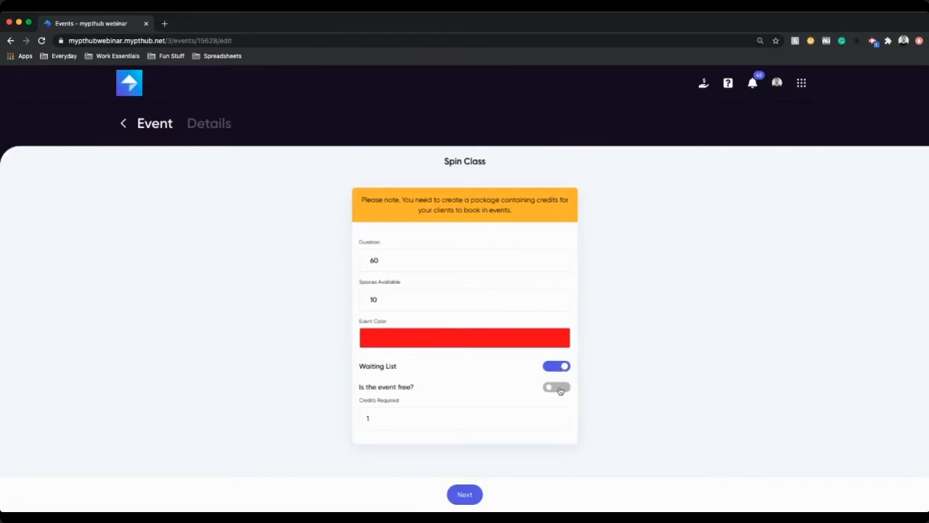
# Step: Keep the Spin Class event paid, set its credits required to 10, and save the event
pyautogui.click(561, 391)
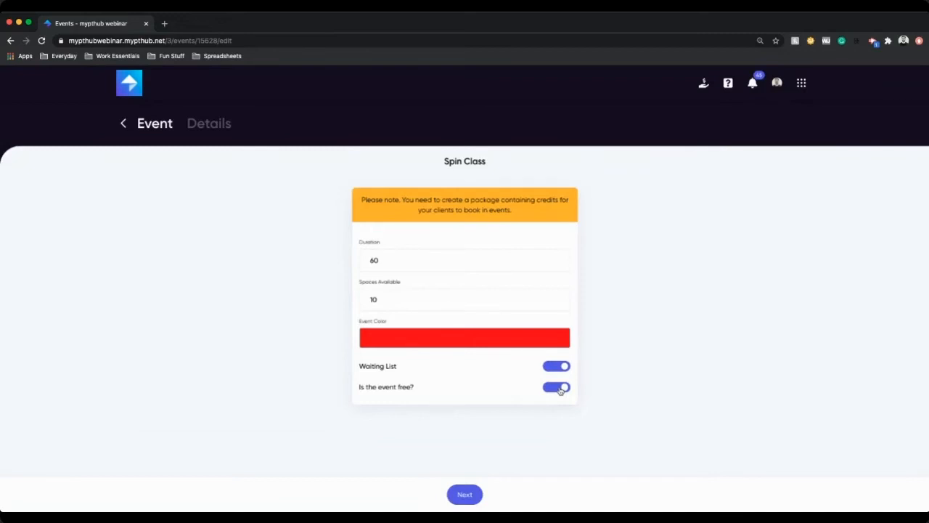
pyautogui.click(560, 389)
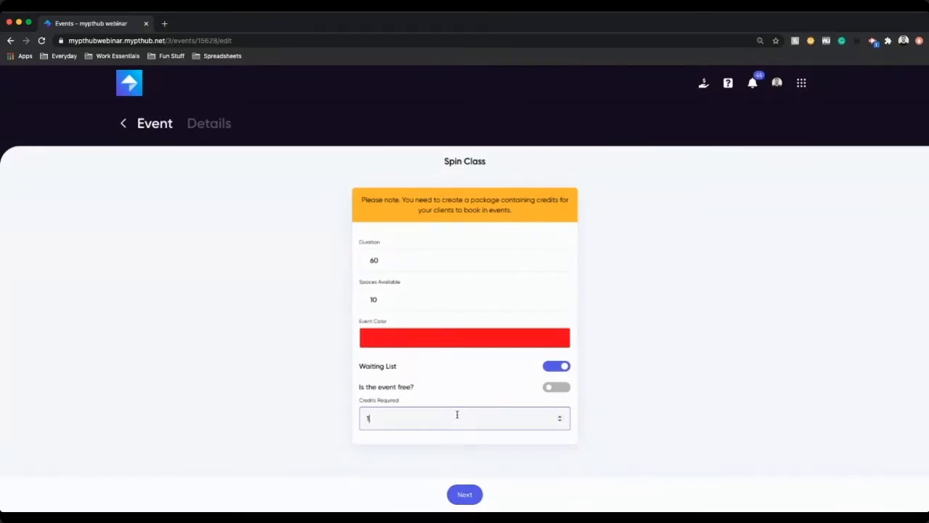
pyautogui.write('0')
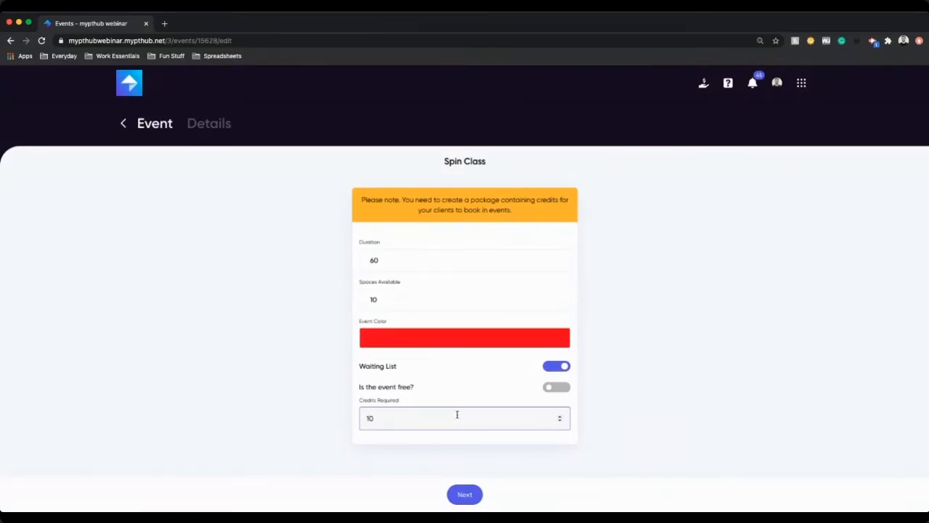
pyautogui.click(468, 495)
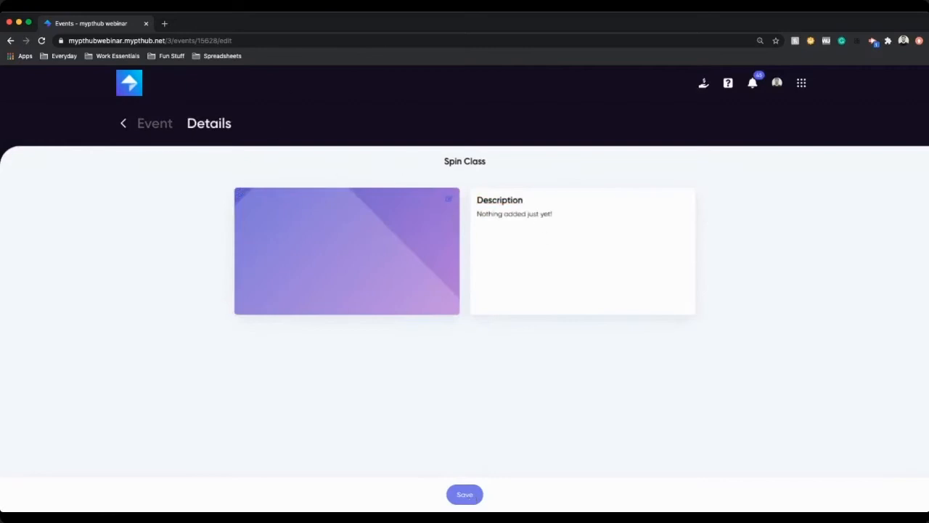
pyautogui.click(471, 496)
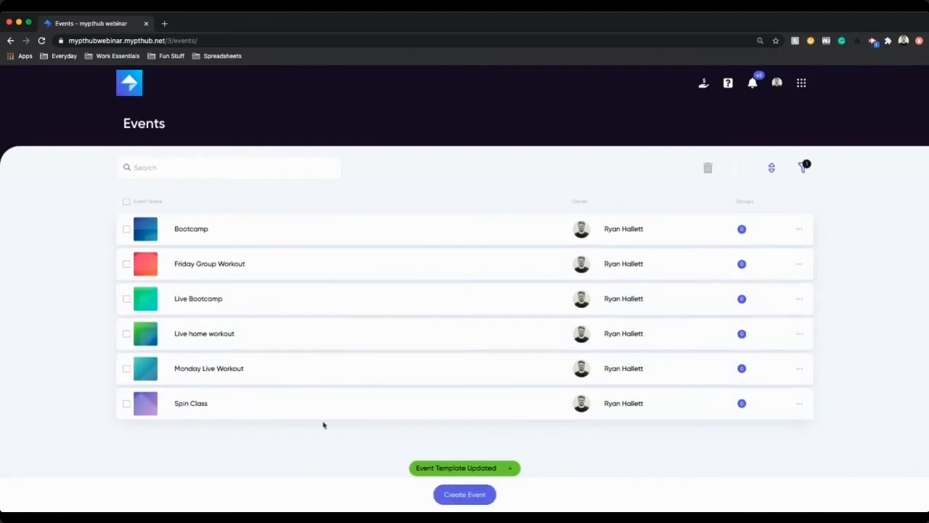
# Step: Open the Calendar from the full apps menu
pyautogui.click(801, 82)
pyautogui.click(721, 242)
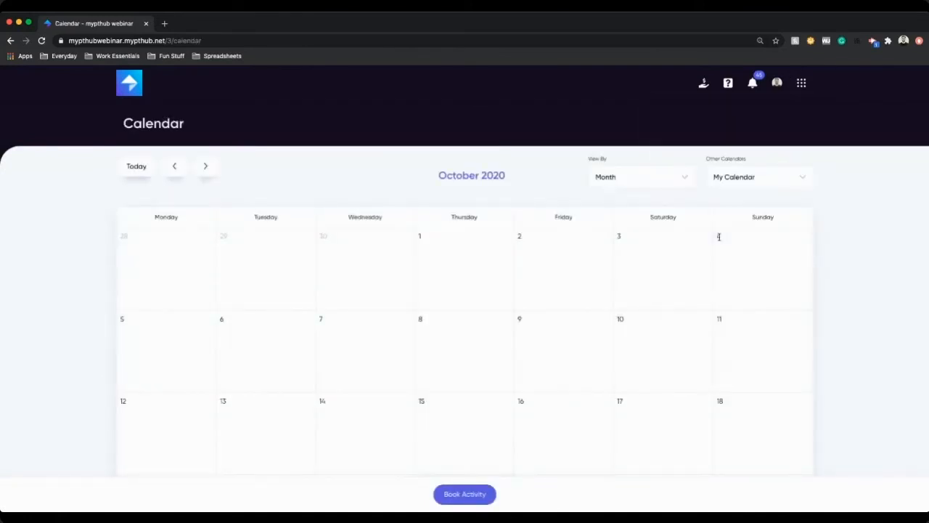
pyautogui.scroll(-5, 720, 243)
pyautogui.scroll(-3, 650, 414)
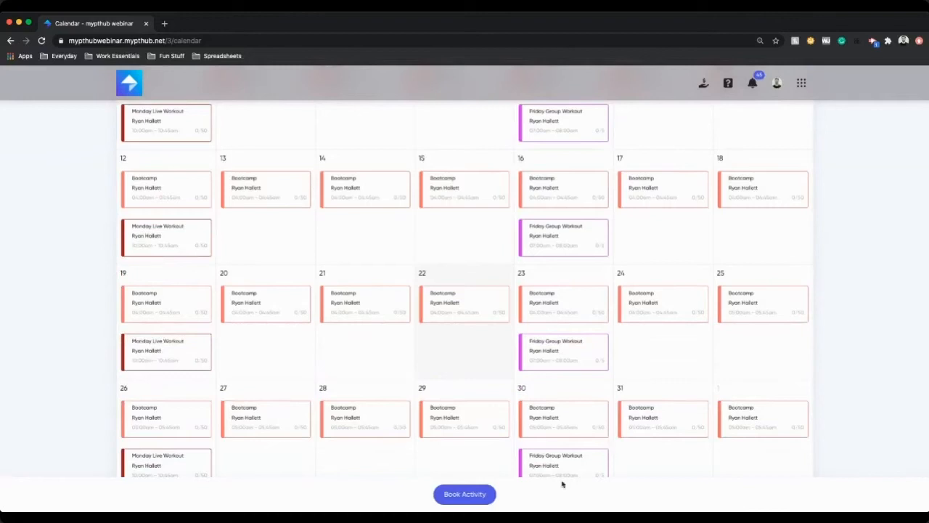
# Step: Start booking an activity from the Spin Class event template and add the attending trainer
pyautogui.click(479, 494)
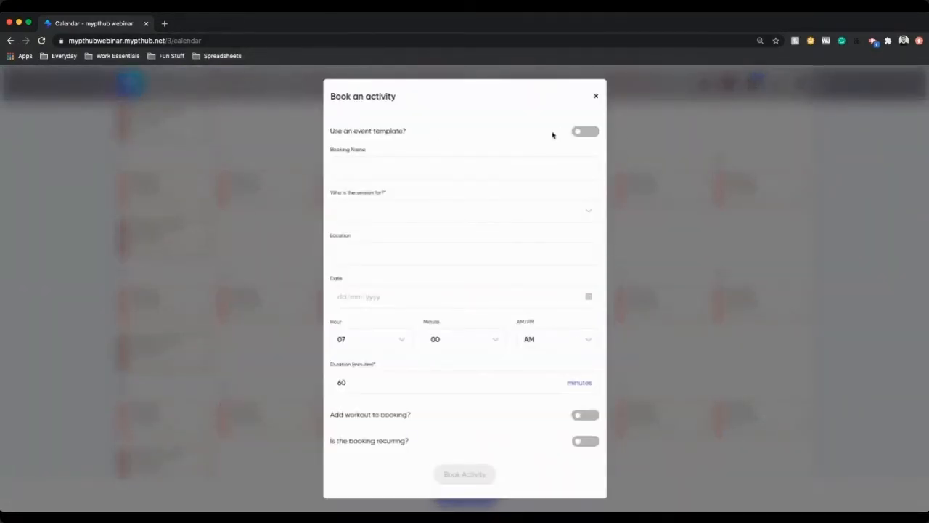
pyautogui.click(585, 131)
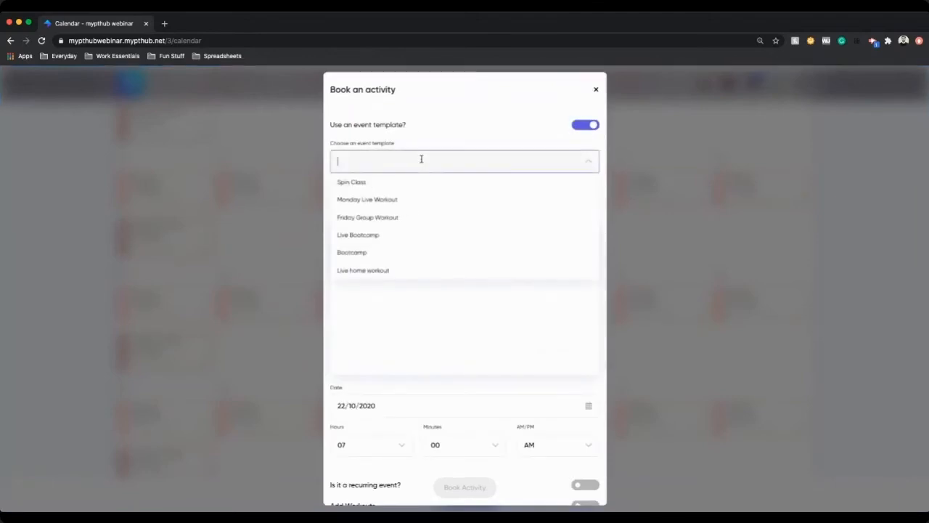
pyautogui.click(400, 182)
pyautogui.click(412, 191)
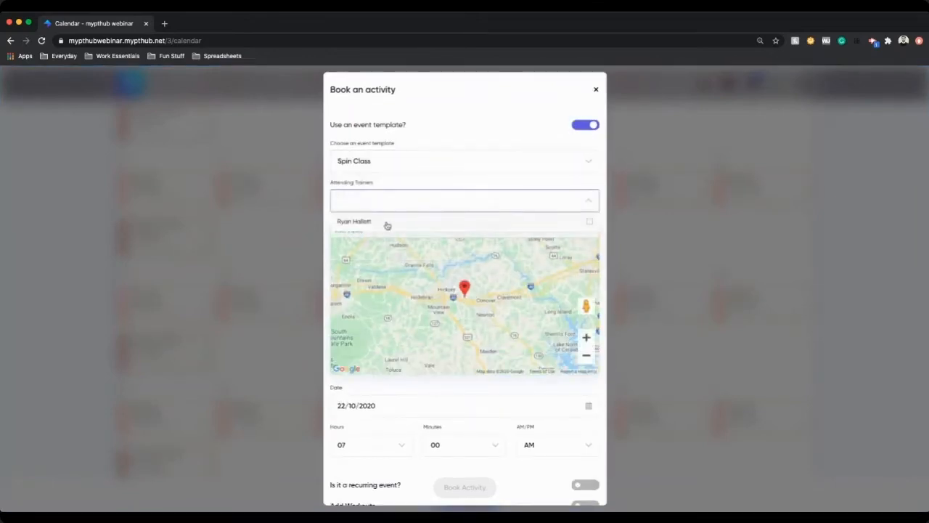
pyautogui.click(384, 220)
pyautogui.click(590, 208)
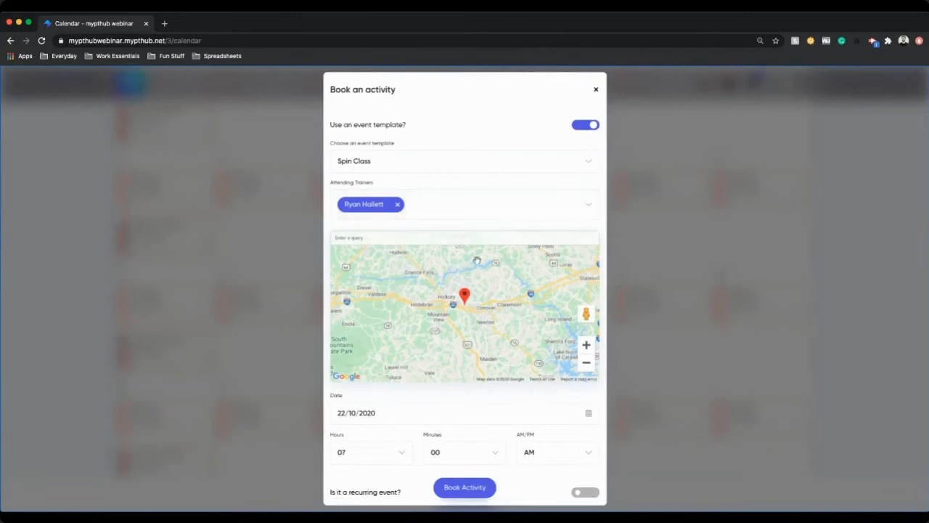
# Step: Set the Spin Class booking for 22/10/2020 at 07:00 PM
pyautogui.scroll(-3, 537, 472)
pyautogui.click(394, 275)
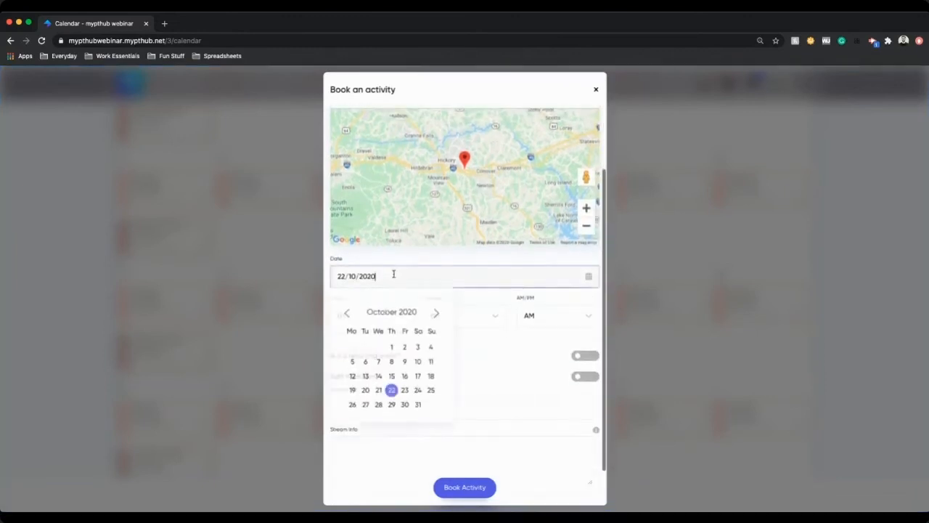
pyautogui.click(522, 345)
pyautogui.click(360, 321)
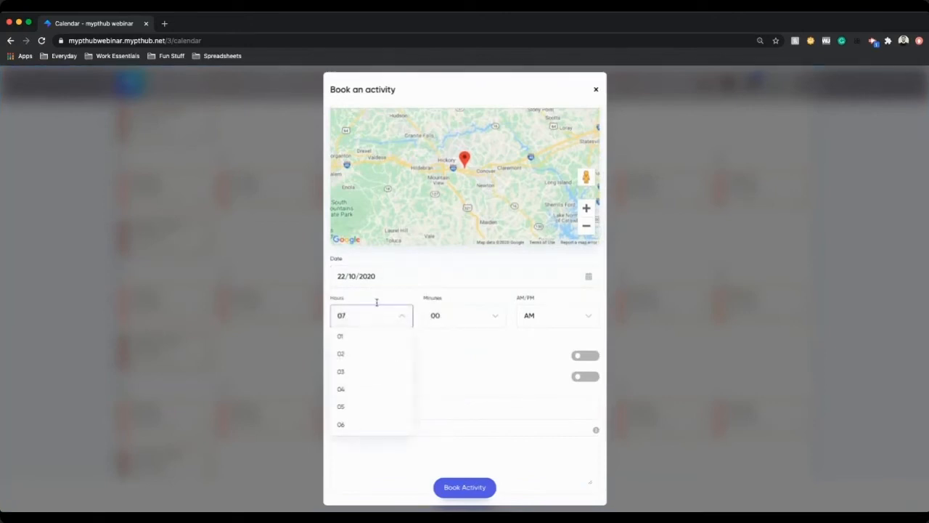
pyautogui.scroll(-3, 405, 407)
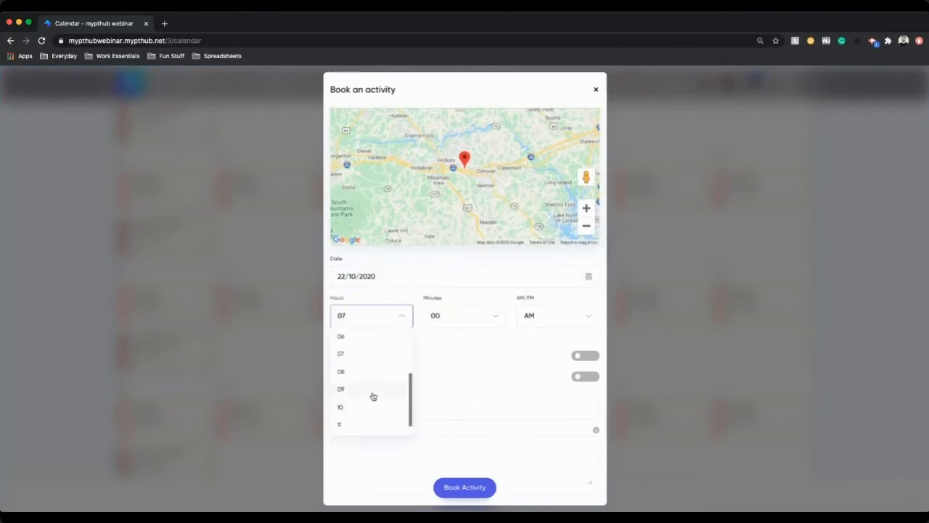
pyautogui.click(373, 397)
pyautogui.click(375, 320)
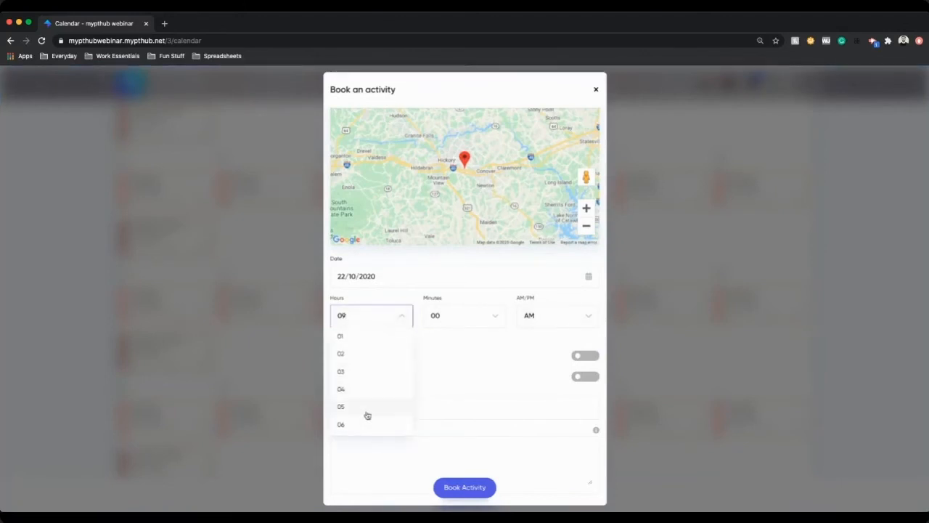
pyautogui.scroll(-2, 363, 413)
pyautogui.click(365, 383)
pyautogui.click(536, 332)
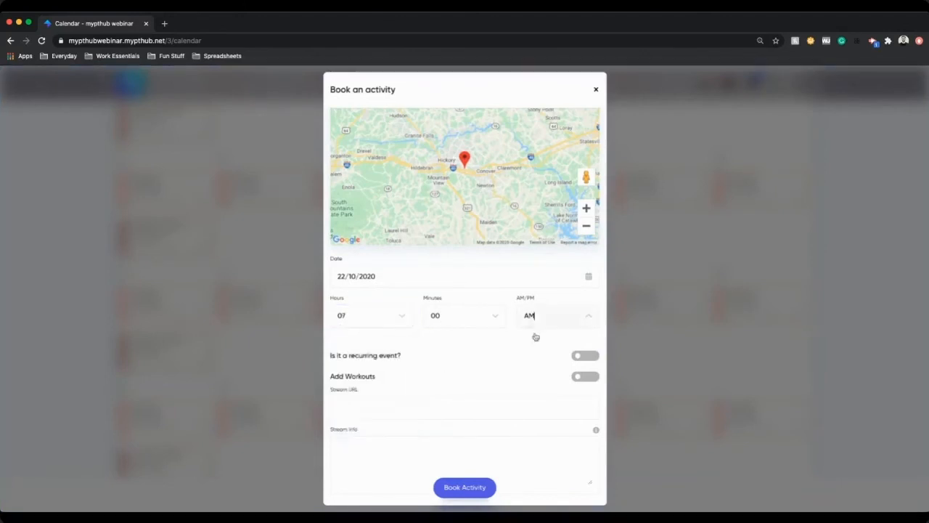
pyautogui.click(531, 353)
# Step: Make the booking a recurring event that repeats weekly
pyautogui.click(587, 356)
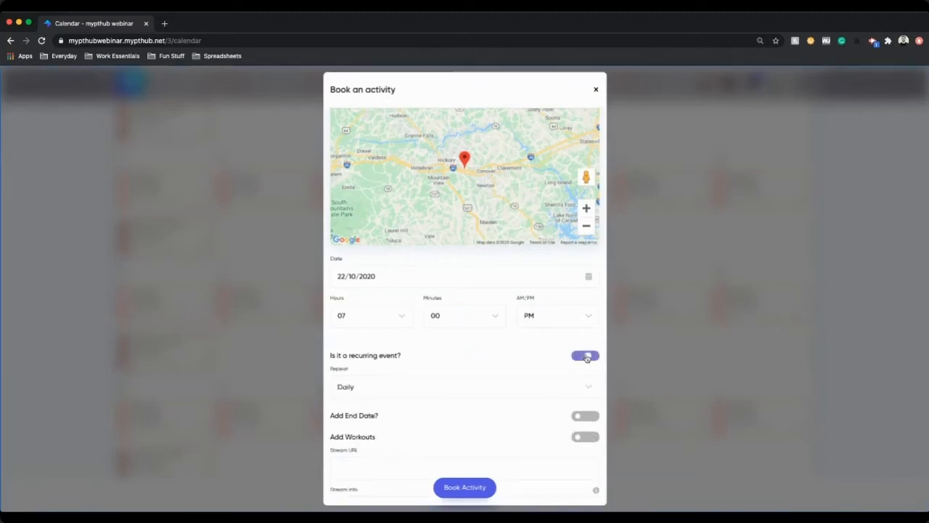
pyautogui.click(438, 385)
pyautogui.click(355, 425)
pyautogui.scroll(-1, 473, 367)
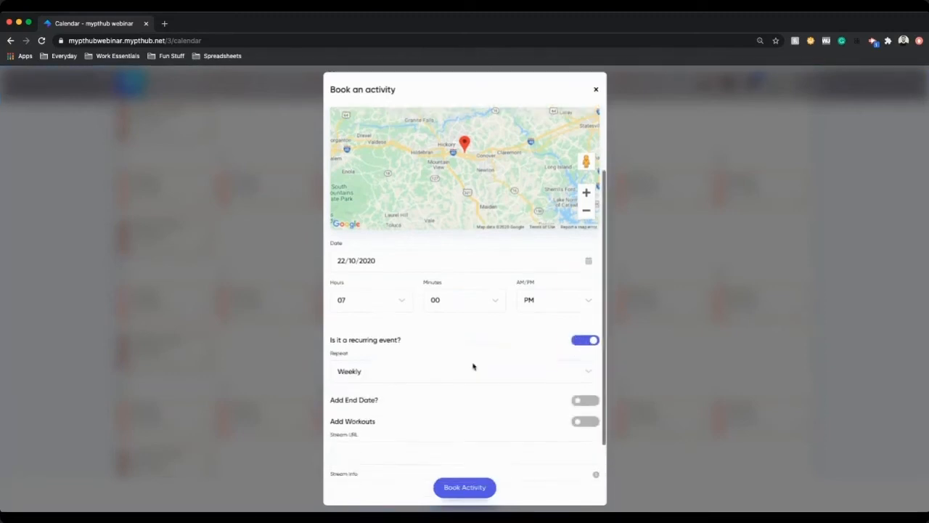
pyautogui.scroll(-1, 464, 348)
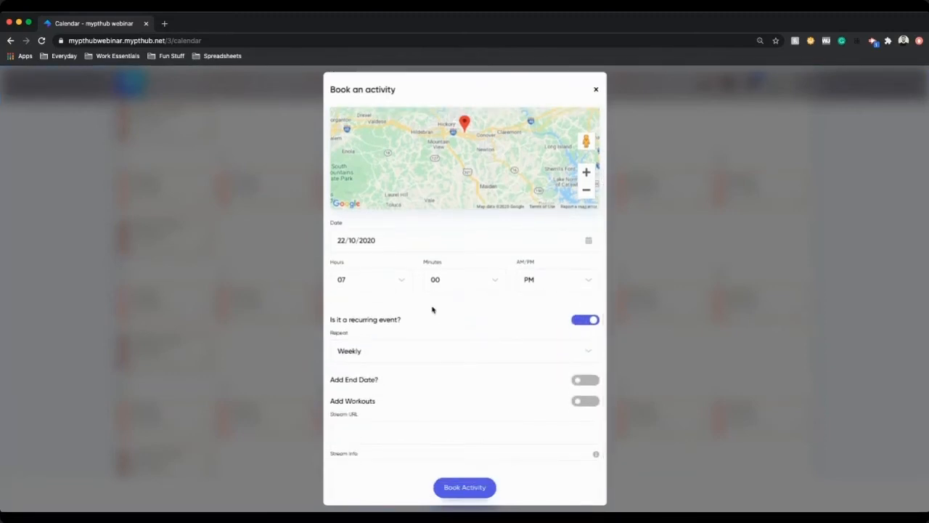
pyautogui.scroll(-3, 345, 334)
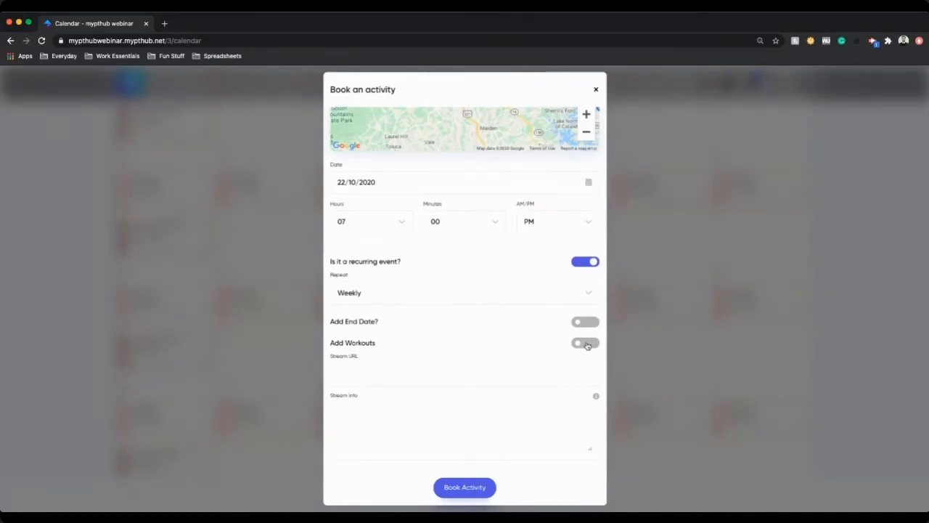
# Step: Enter the stream URL "Zoom Link in here!" and stream info "Password", then book the activity
pyautogui.click(417, 378)
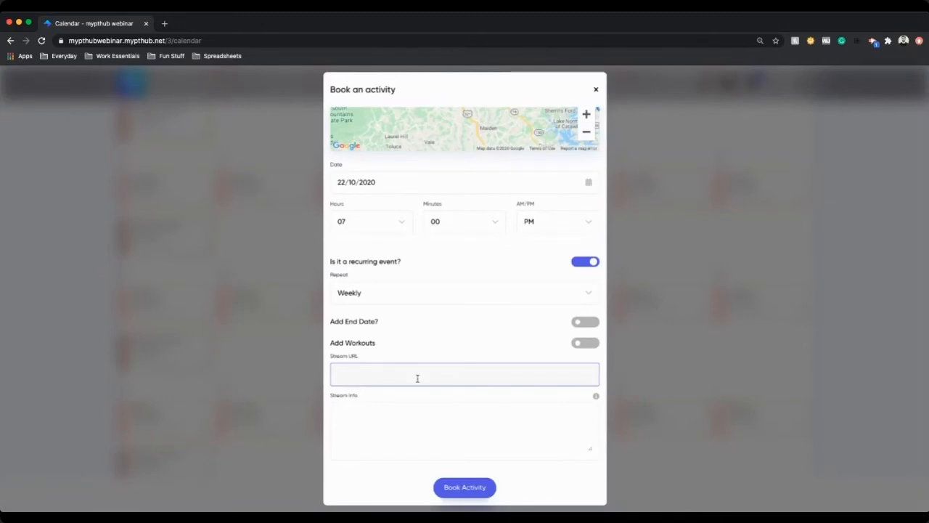
pyautogui.write('Zoom Link in here!')
pyautogui.click(412, 430)
pyautogui.write('Password')
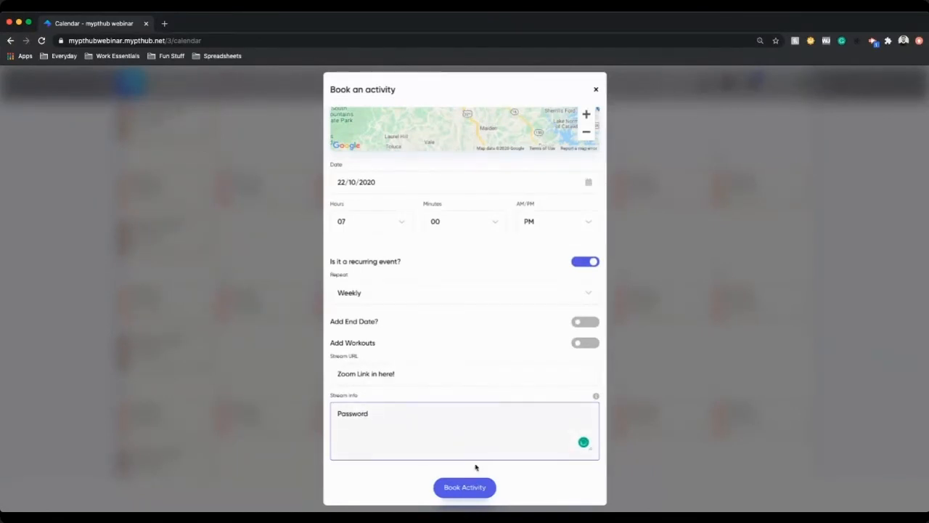
pyautogui.click(468, 487)
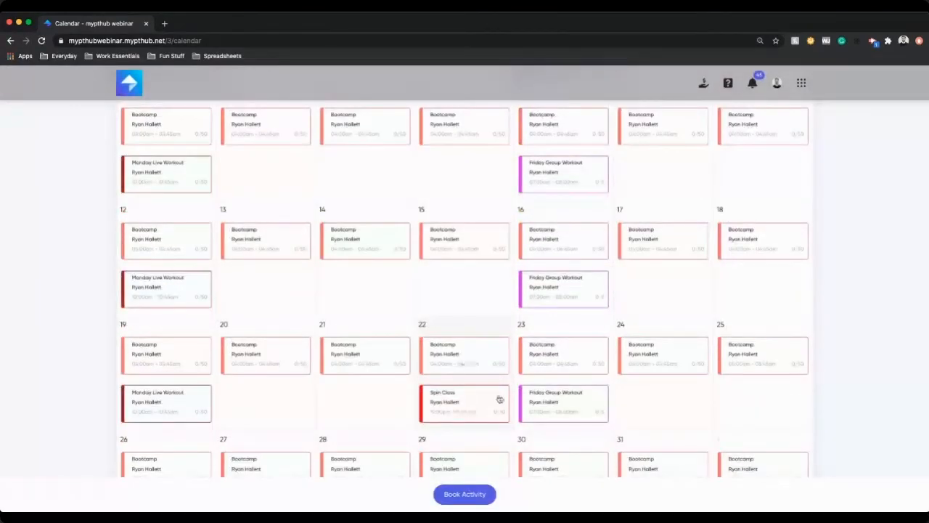
# Step: Book another activity named PT Session and choose the client it is for
pyautogui.scroll(-1, 477, 324)
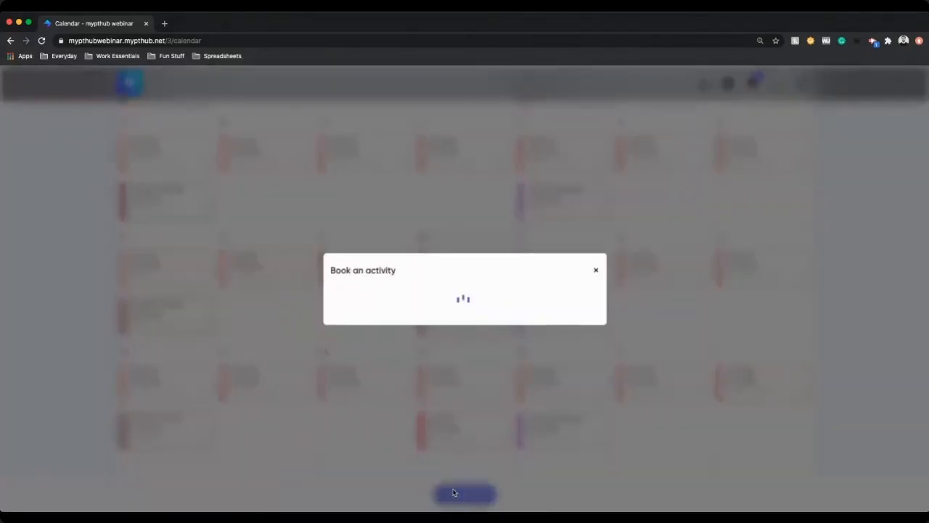
pyautogui.click(365, 169)
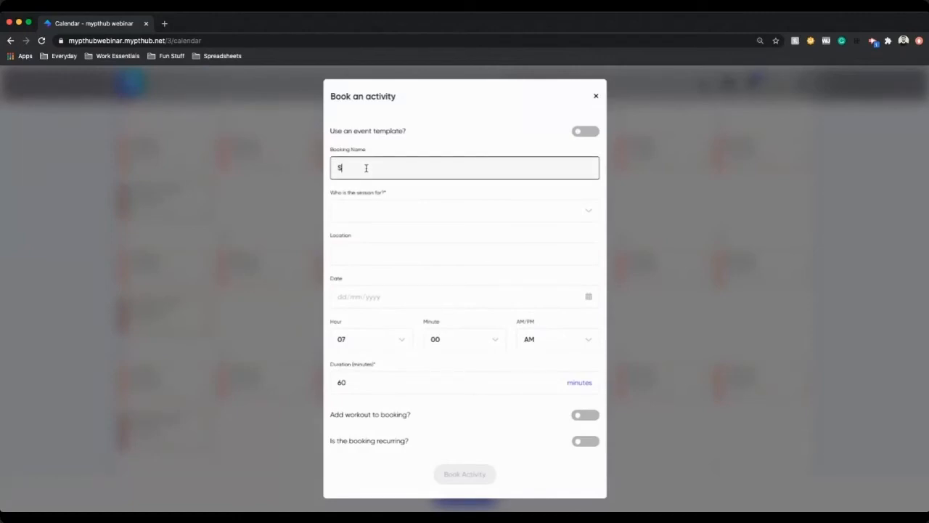
pyautogui.write('PT Session')
pyautogui.click(376, 209)
pyautogui.click(386, 249)
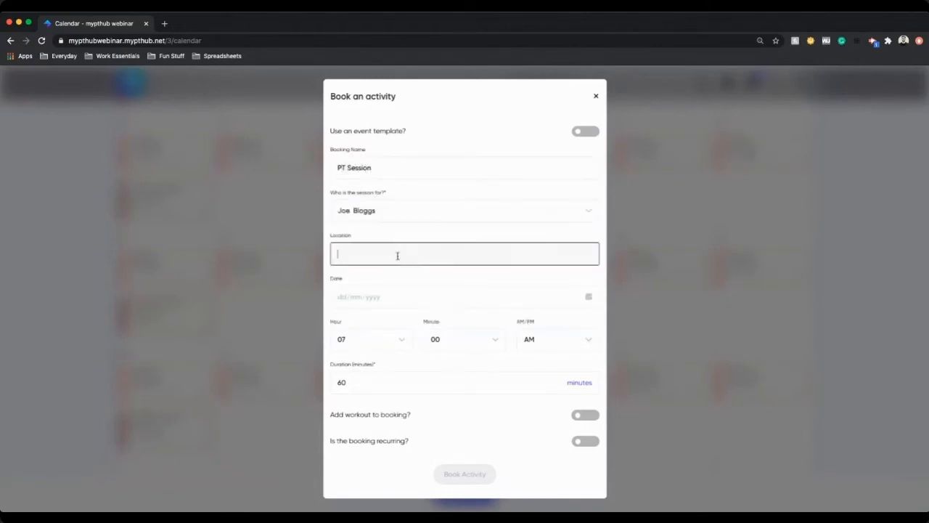
# Step: Set the PT Session for 22/10/2020 at 06:00 PM and book it
pyautogui.click(389, 294)
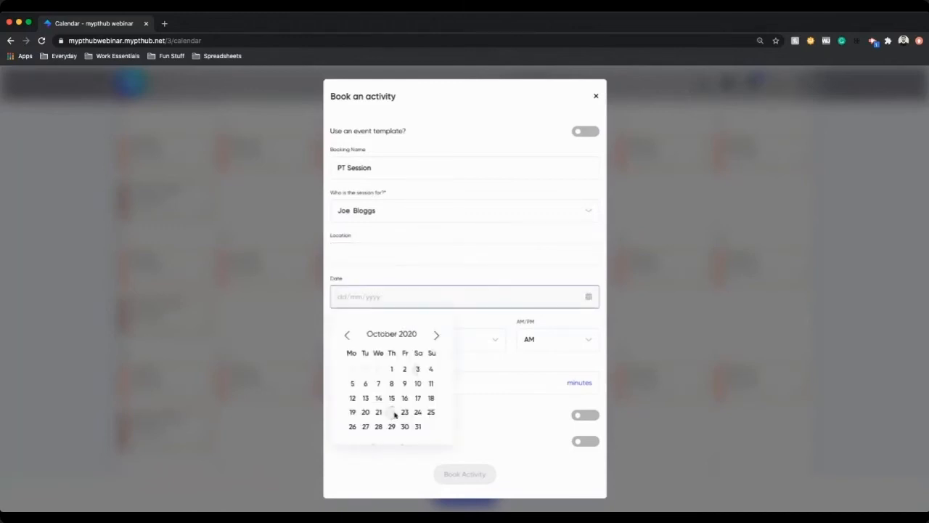
pyautogui.click(391, 411)
pyautogui.click(555, 339)
pyautogui.click(541, 378)
pyautogui.click(371, 339)
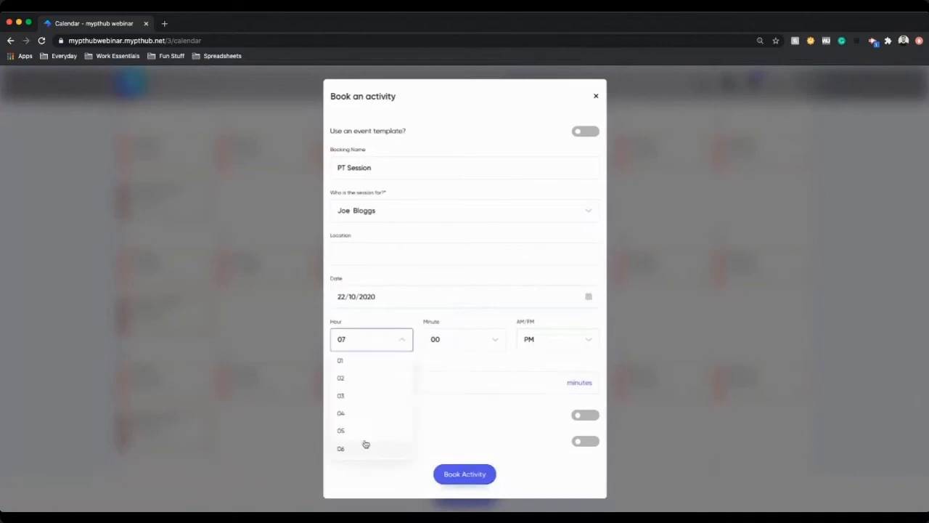
pyautogui.click(363, 448)
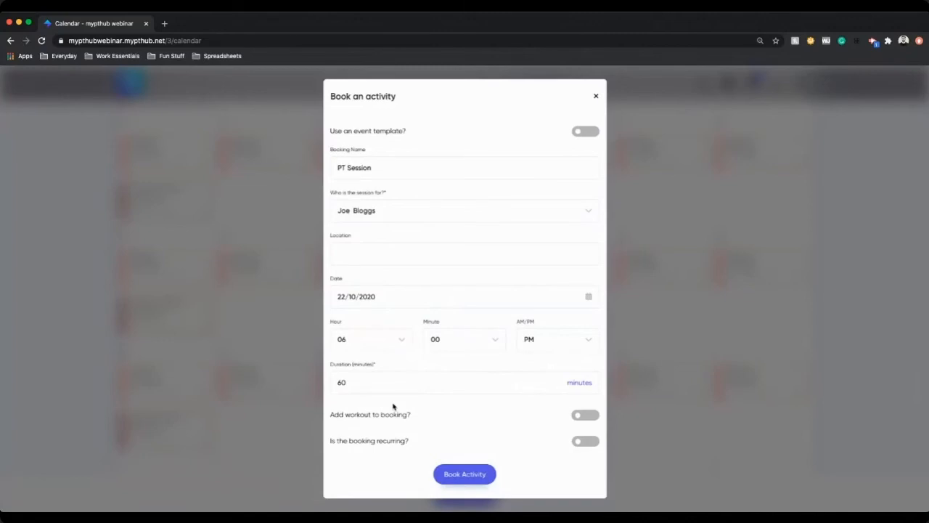
pyautogui.click(464, 474)
pyautogui.scroll(1, 455, 322)
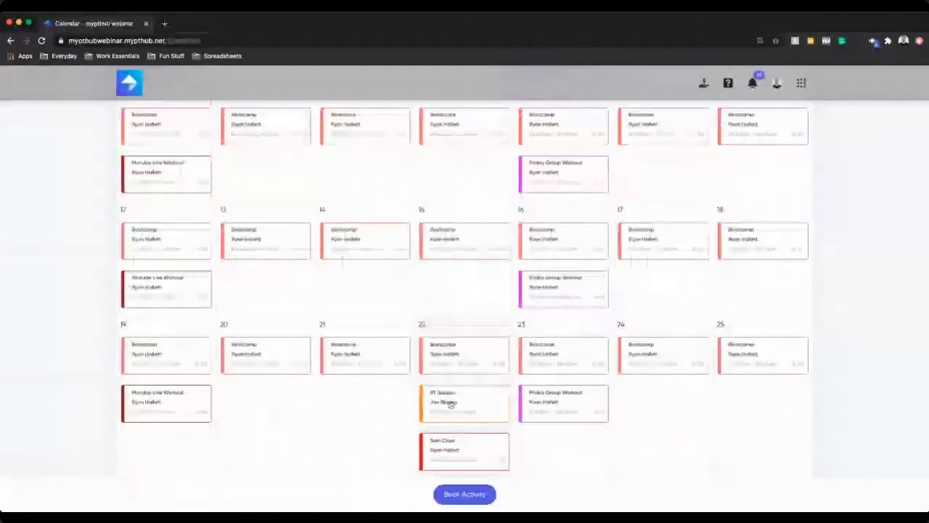
pyautogui.scroll(-1, 457, 406)
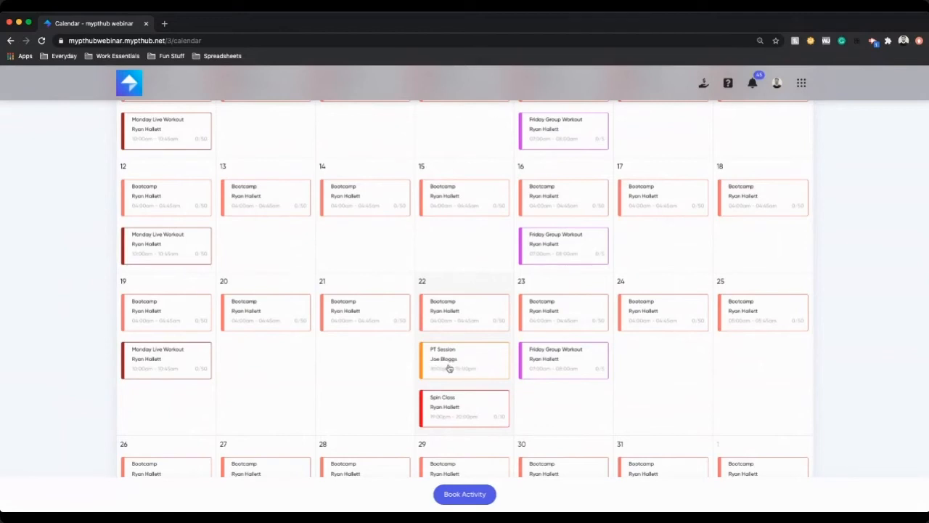
# Step: Open the Chat section from the apps menu and look at the new conversation options
pyautogui.click(801, 83)
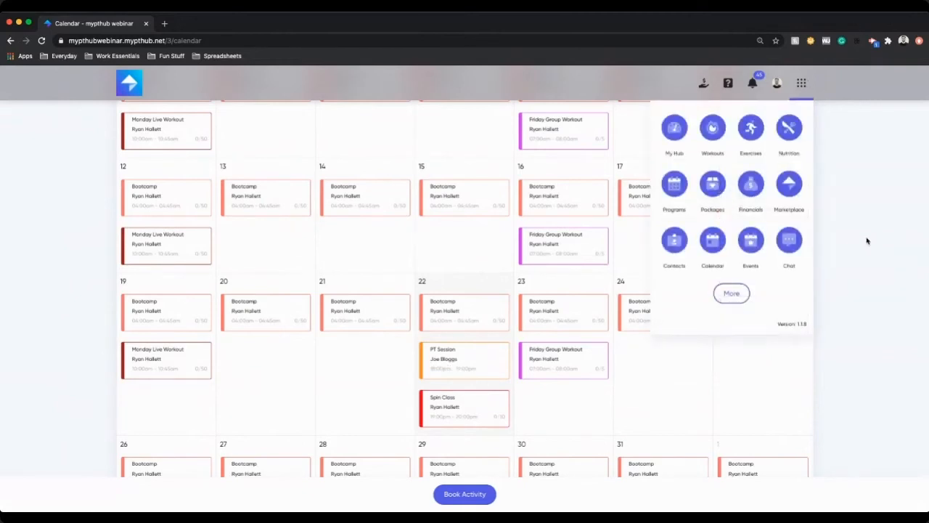
pyautogui.click(795, 243)
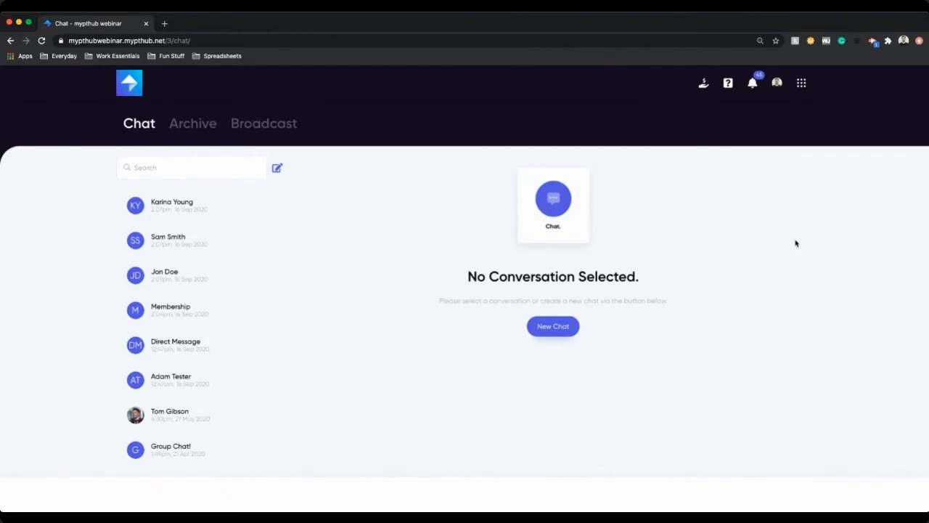
pyautogui.click(567, 324)
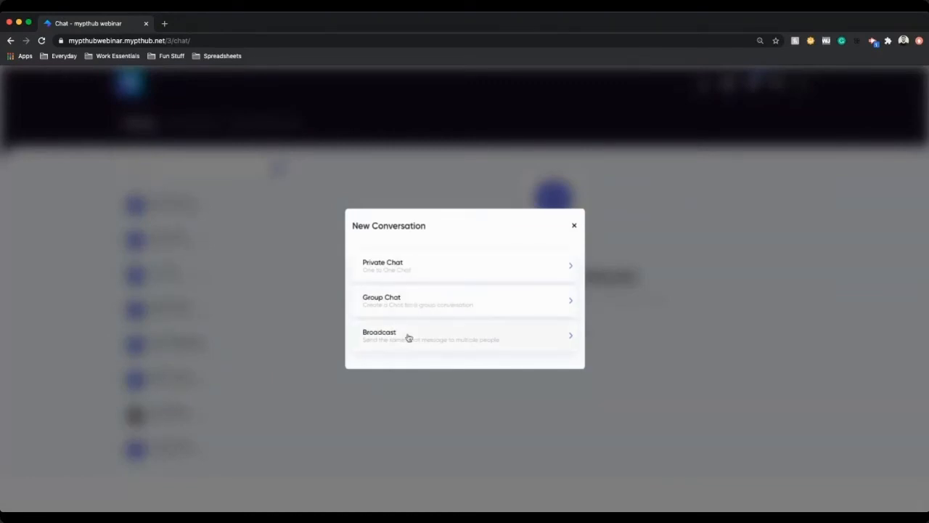
pyautogui.click(574, 225)
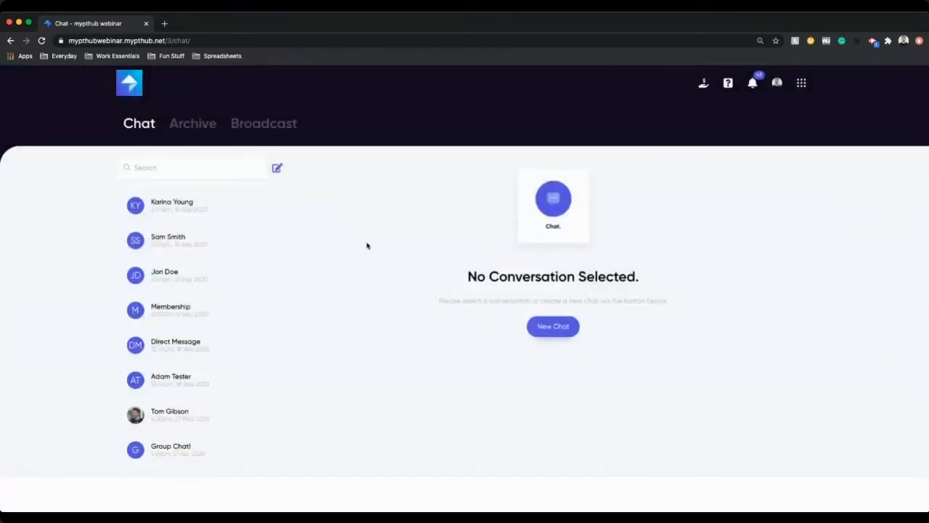
pyautogui.click(199, 208)
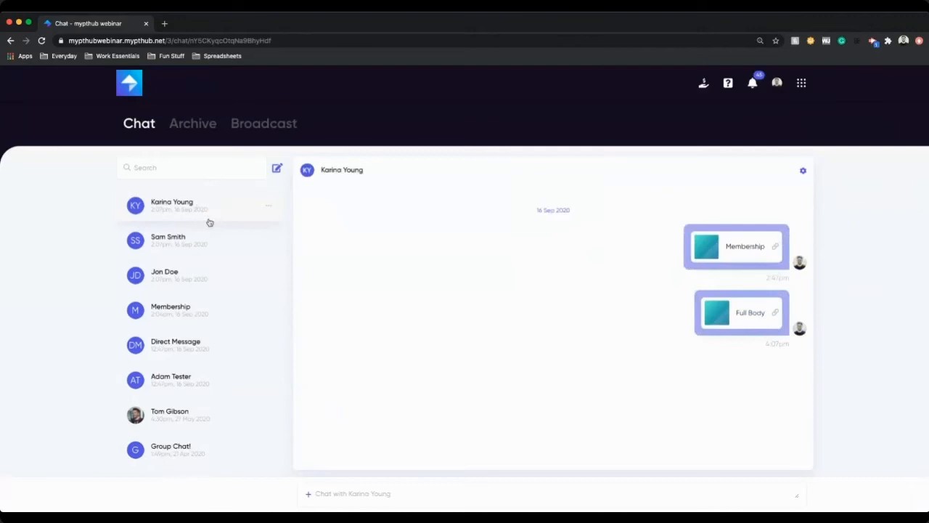
pyautogui.click(308, 495)
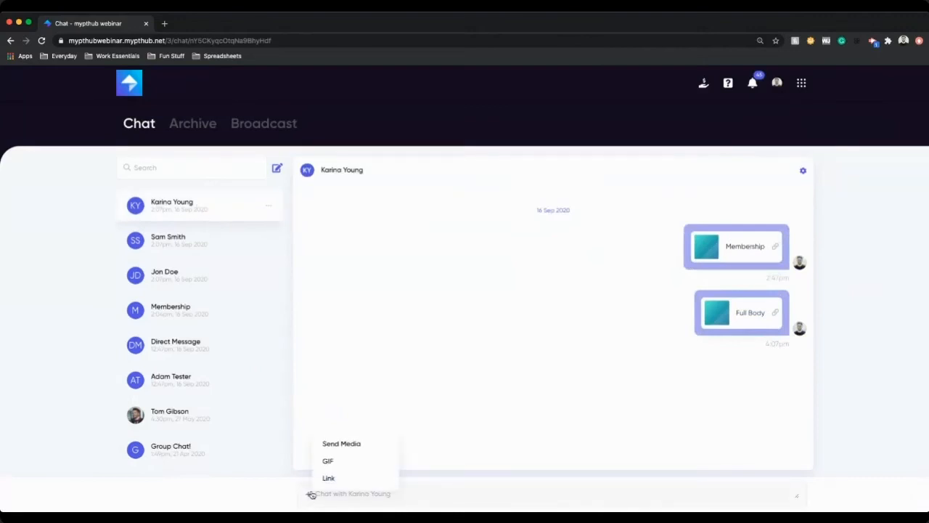
pyautogui.click(344, 443)
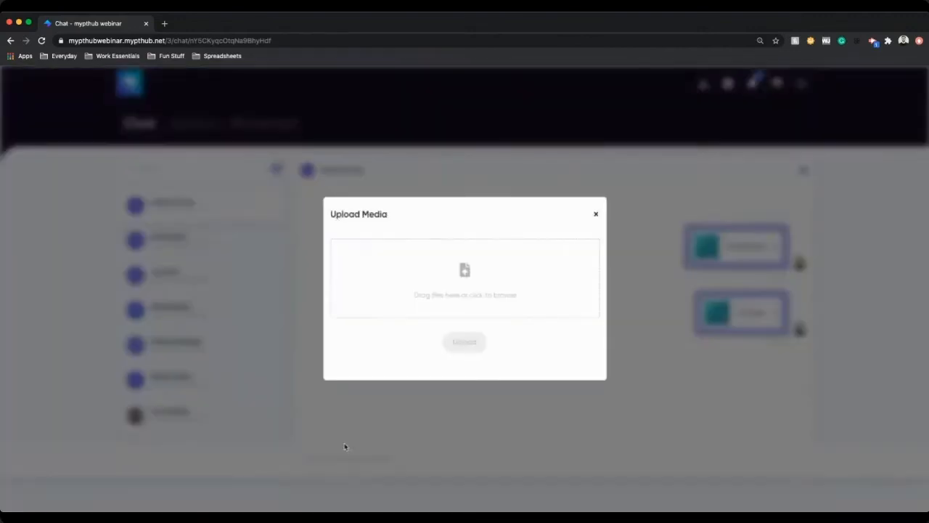
pyautogui.click(597, 215)
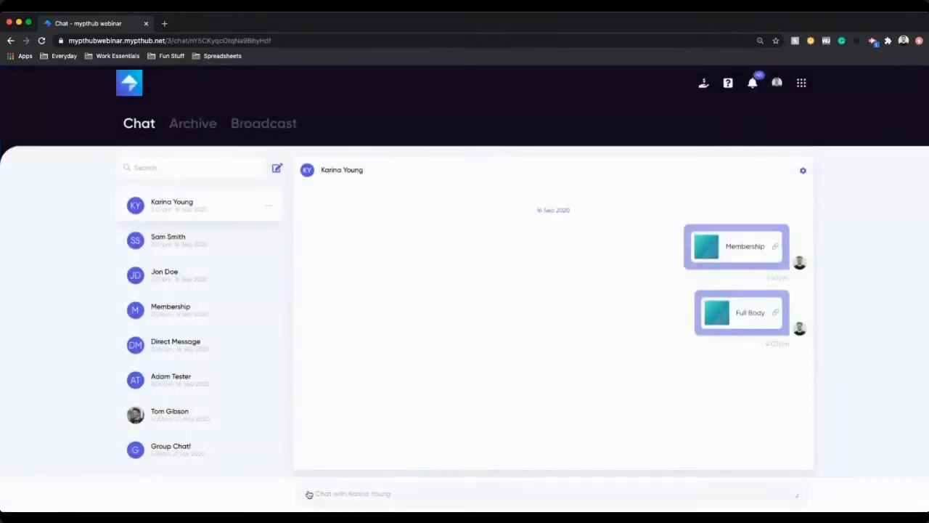
# Step: Look at the GIF picker and the Link insert dialog from the chat attachment options, closing each
pyautogui.click(309, 494)
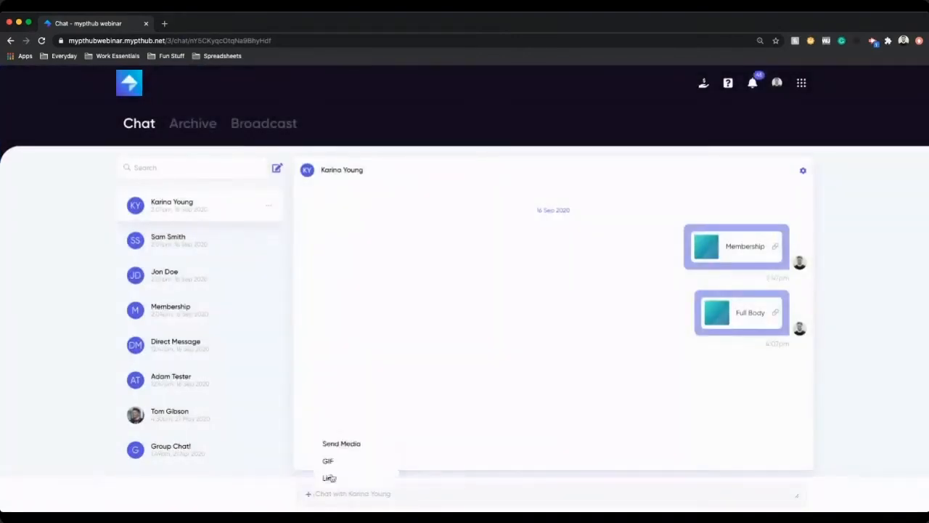
pyautogui.click(347, 461)
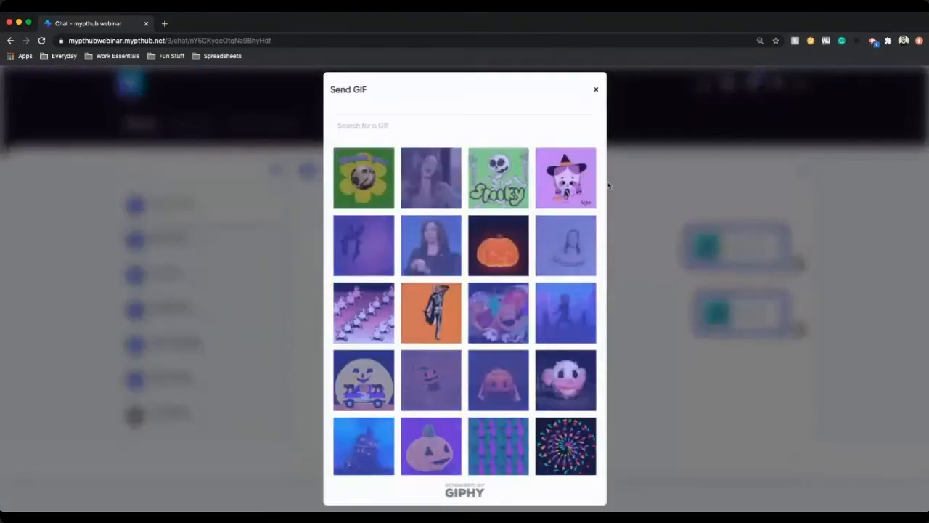
pyautogui.click(595, 89)
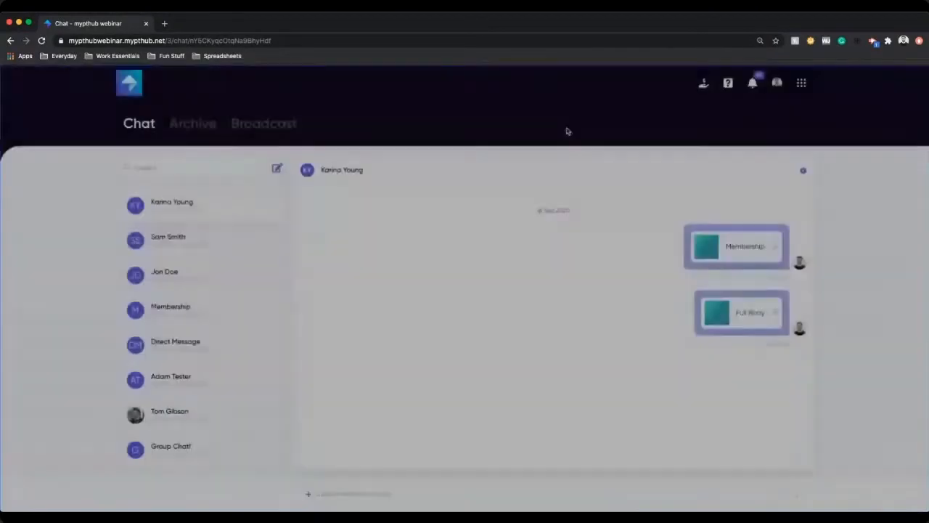
pyautogui.click(309, 494)
pyautogui.click(340, 482)
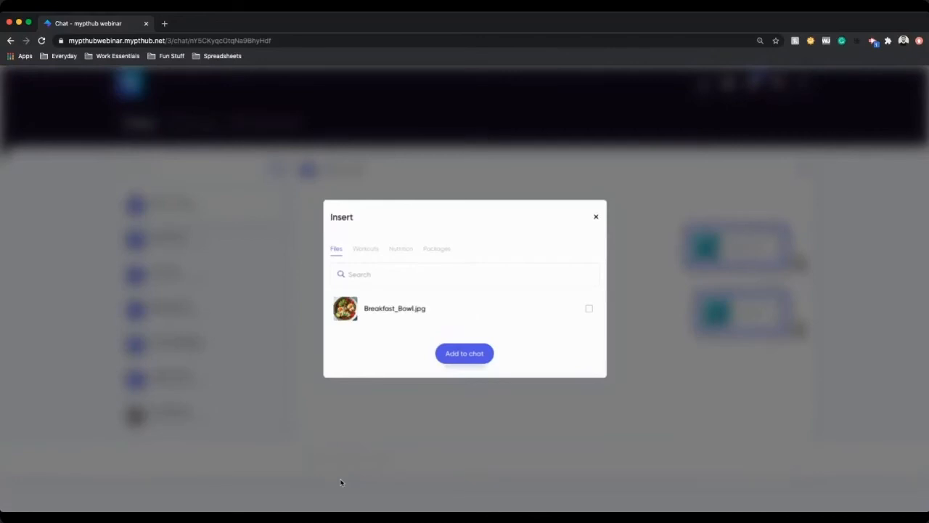
pyautogui.click(596, 216)
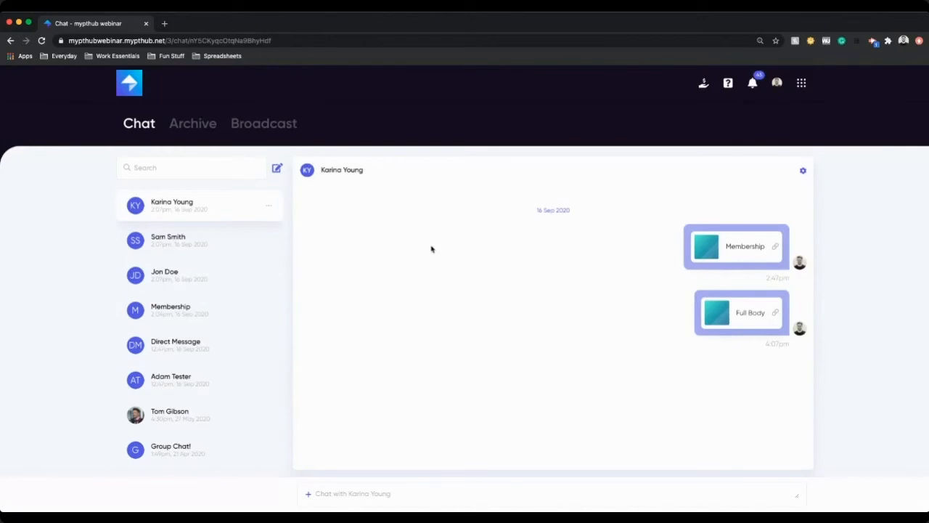
# Step: Open the Groups section from the apps menu and look at the Getting Started checklist
pyautogui.click(801, 87)
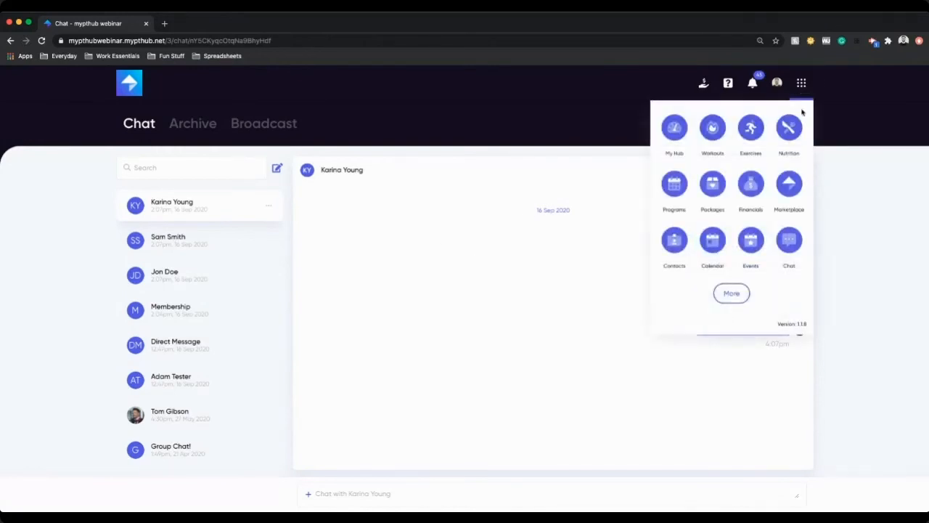
pyautogui.click(731, 293)
pyautogui.click(677, 297)
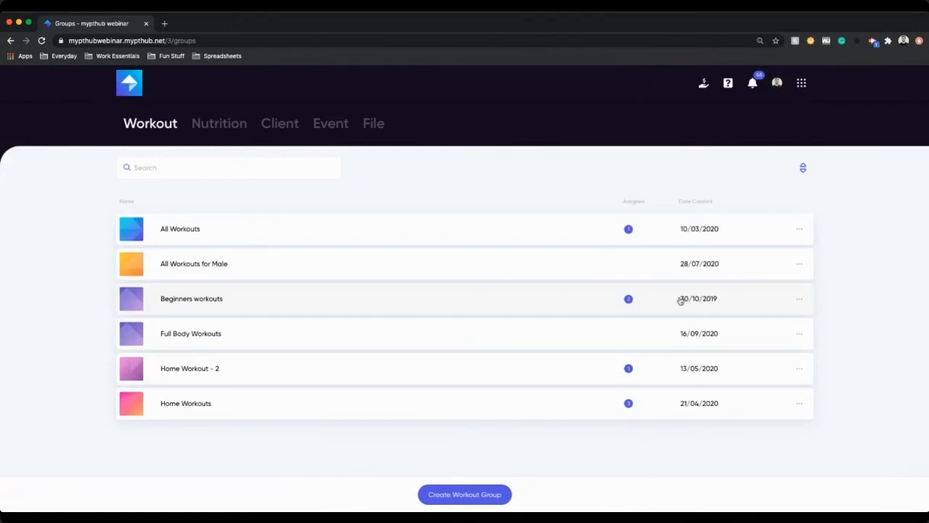
pyautogui.click(728, 83)
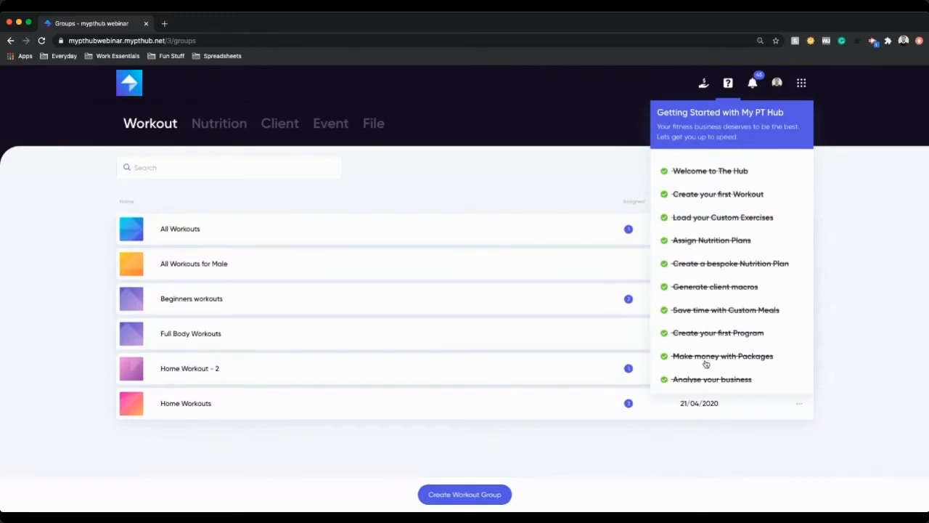
pyautogui.click(894, 345)
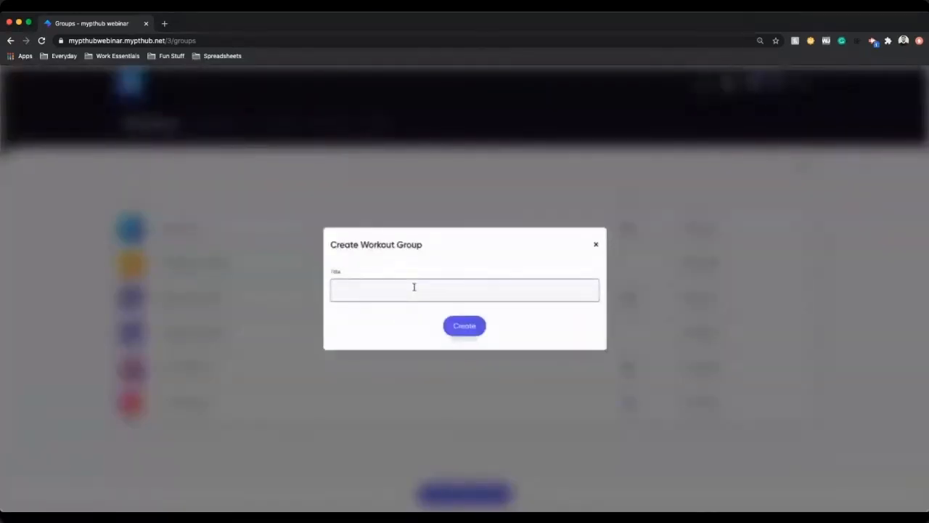
# Step: Create a new workout group named "Ryan's Workouts"
pyautogui.write("Ryan's Workouts")
pyautogui.click(465, 324)
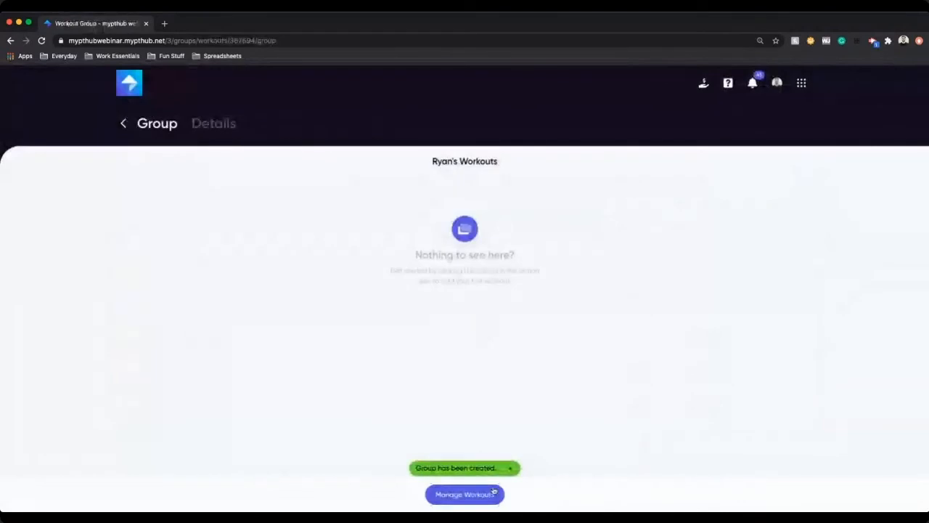
# Step: Add HIIT Cardio, Male Fat Loss Week 1 sessions 1–4 and Week 10 – 2 (Upper Body) to the group
pyautogui.click(493, 492)
pyautogui.click(383, 192)
pyautogui.click(407, 225)
pyautogui.click(424, 259)
pyautogui.click(434, 289)
pyautogui.click(441, 327)
pyautogui.click(443, 379)
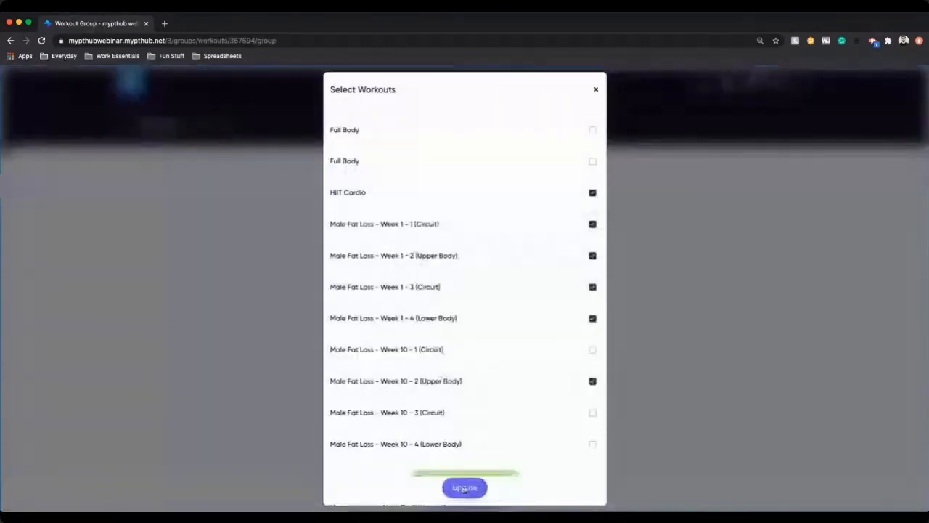
pyautogui.click(464, 488)
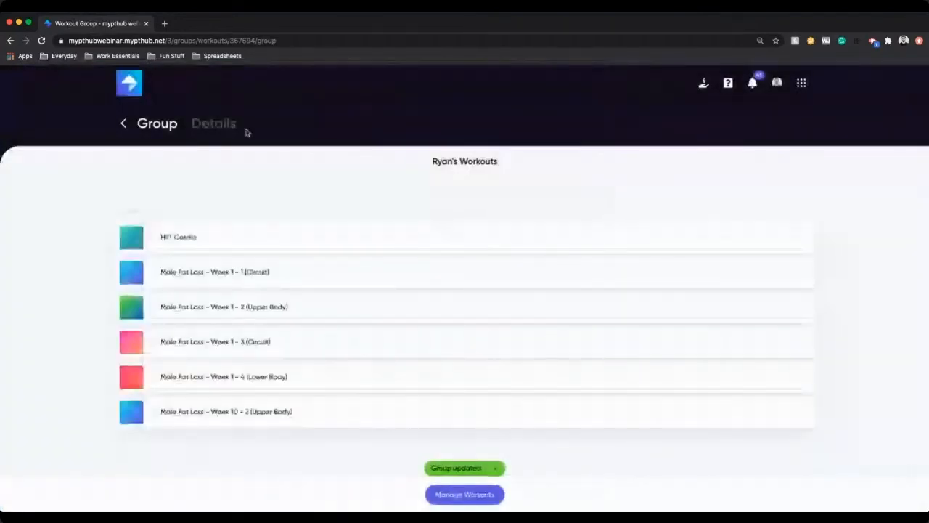
# Step: Check the group's details, return to the workout groups list, and assign Ryan's Workouts to two clients
pyautogui.click(215, 128)
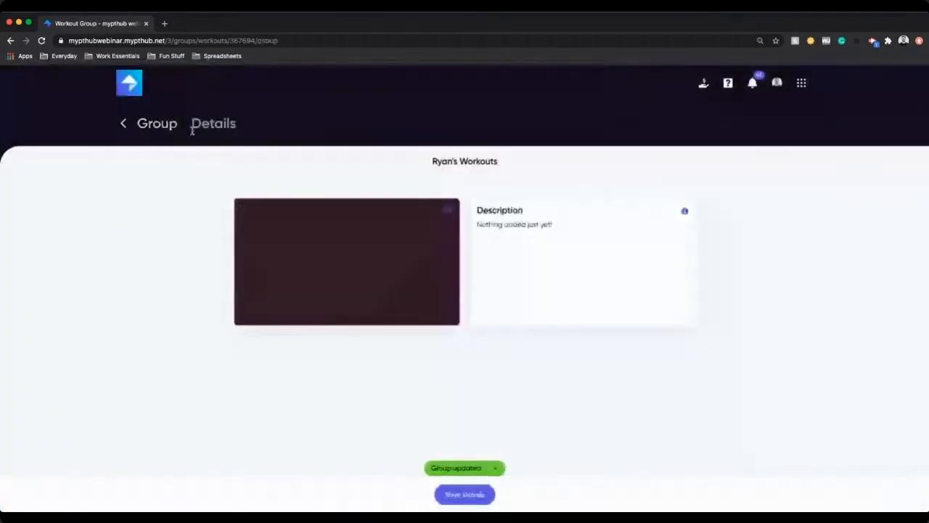
pyautogui.click(125, 125)
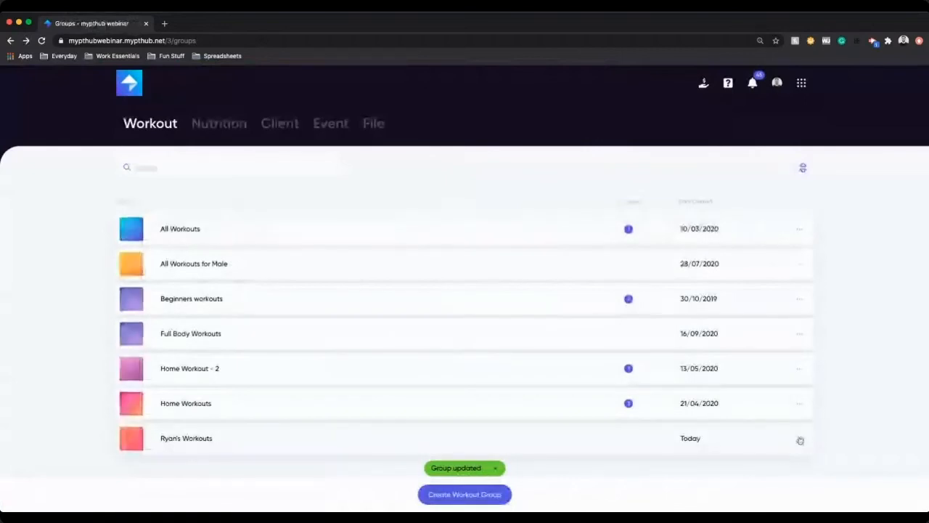
pyautogui.click(799, 440)
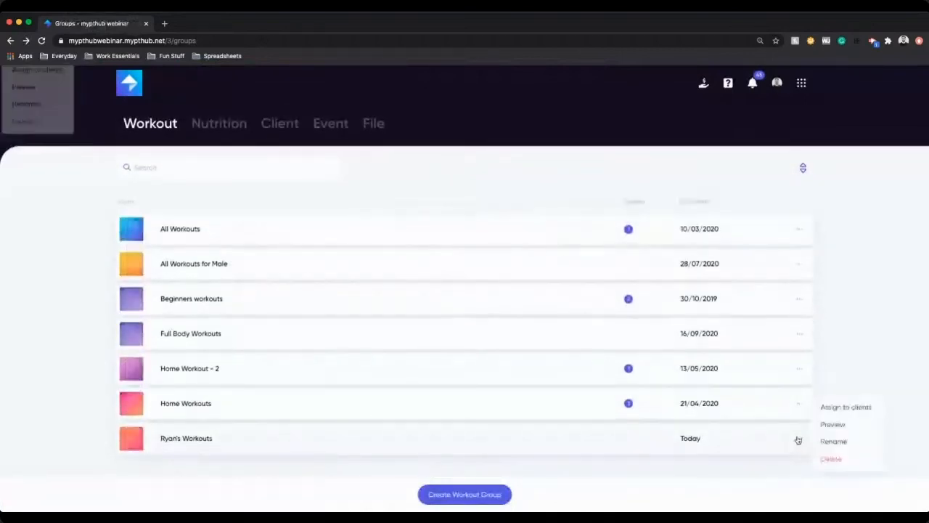
pyautogui.click(842, 407)
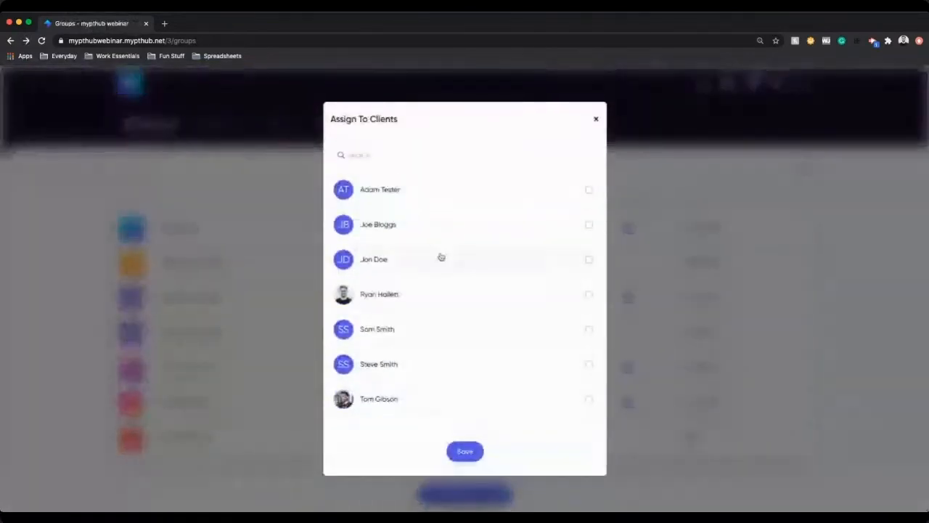
pyautogui.click(427, 293)
pyautogui.click(424, 264)
pyautogui.click(465, 450)
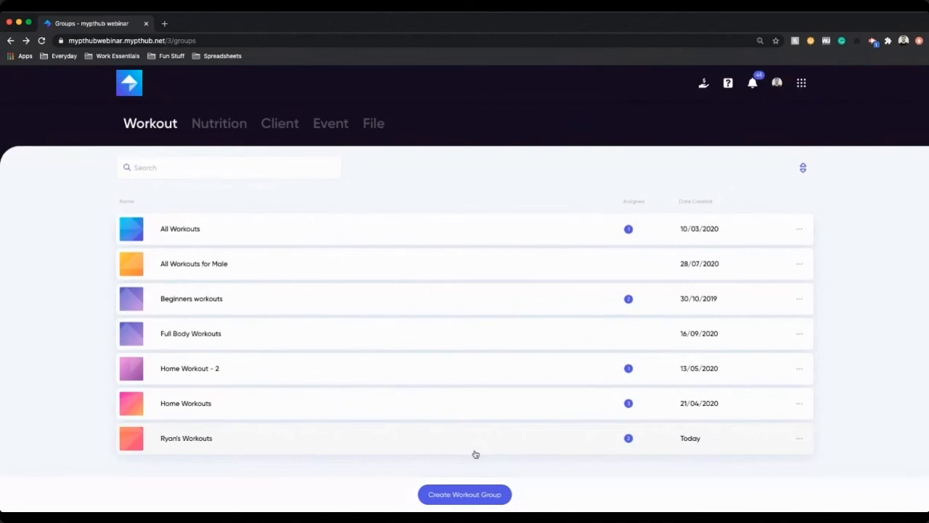
# Step: Look at which clients the Home Workouts group is assigned to
pyautogui.click(799, 403)
pyautogui.click(839, 403)
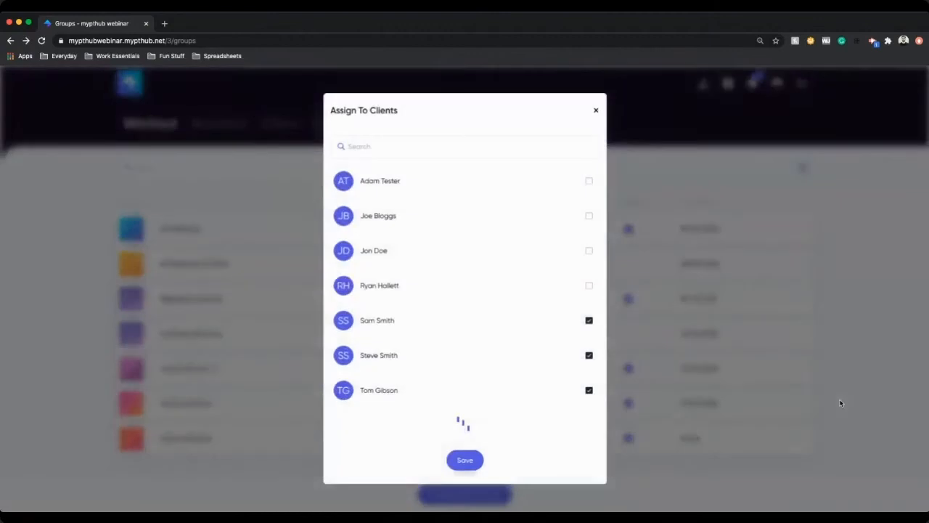
pyautogui.click(840, 404)
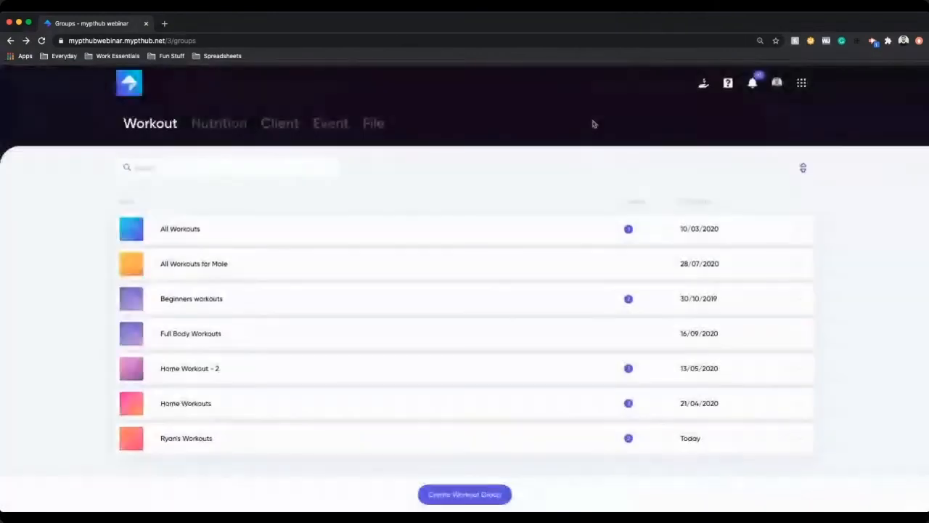
# Step: Browse the nutrition groups and the options menu of the 2000 calories group
pyautogui.click(227, 126)
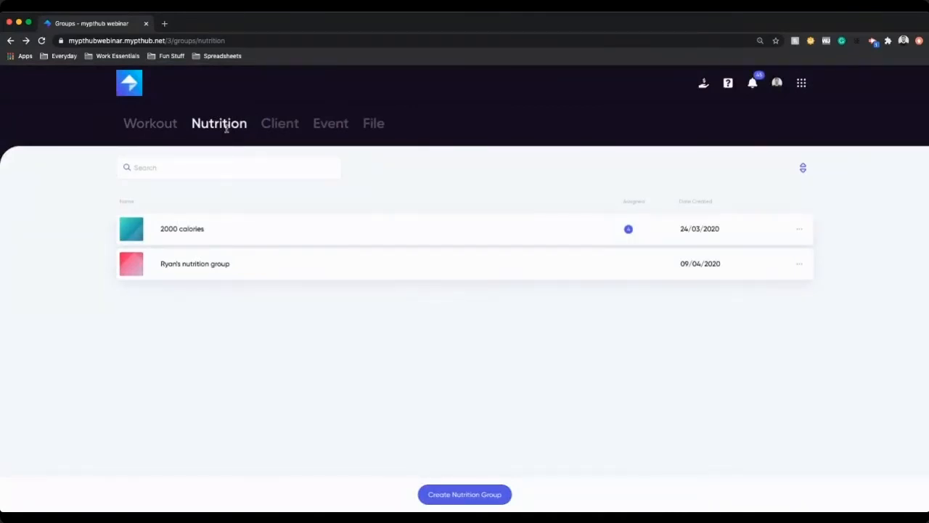
pyautogui.click(799, 230)
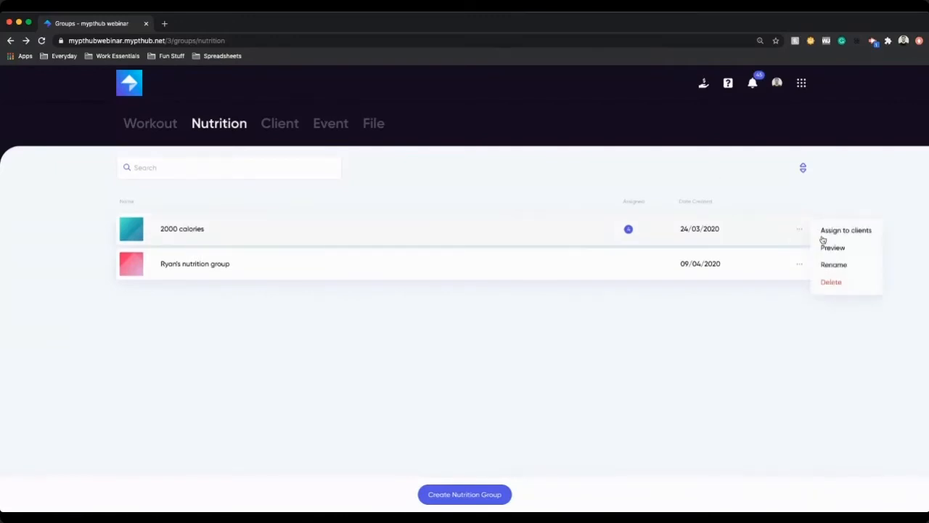
pyautogui.click(683, 332)
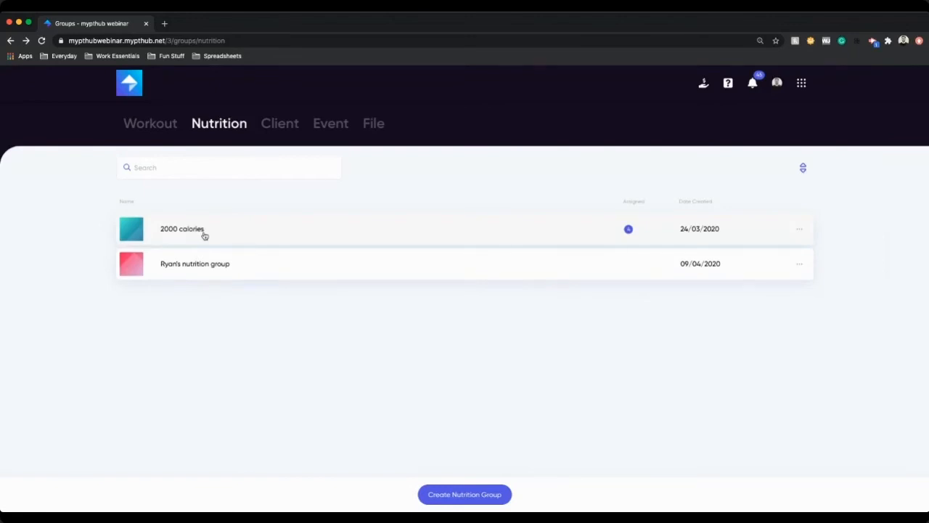
pyautogui.click(799, 229)
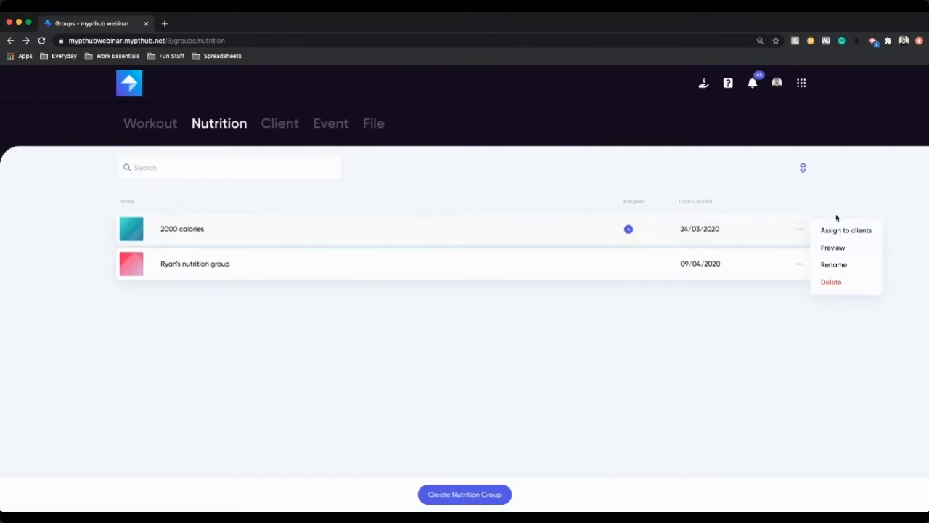
# Step: Open the client groups and look at the notifications and Getting Started checklist
pyautogui.click(288, 125)
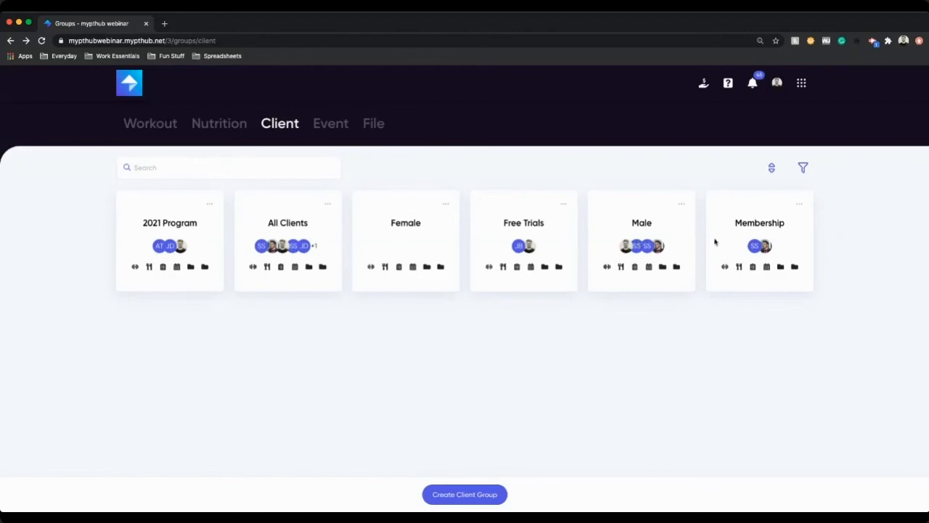
pyautogui.click(753, 85)
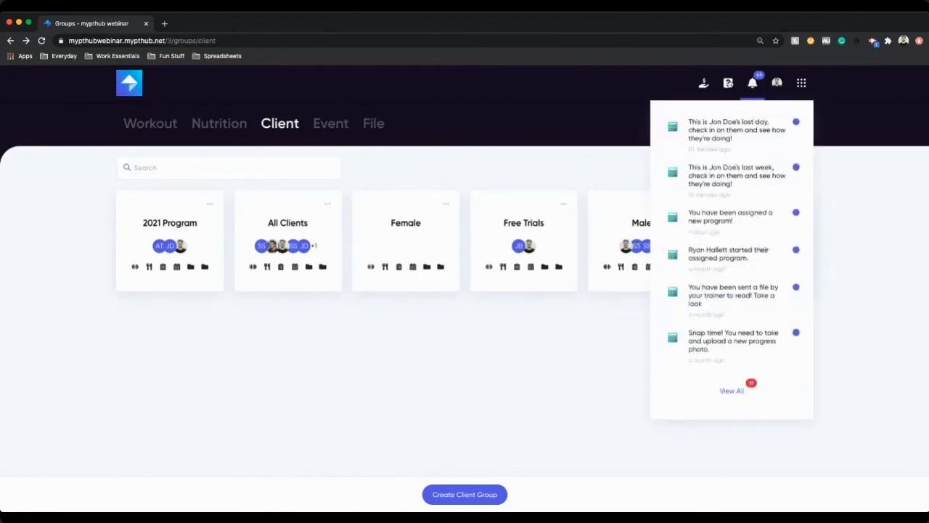
pyautogui.click(728, 82)
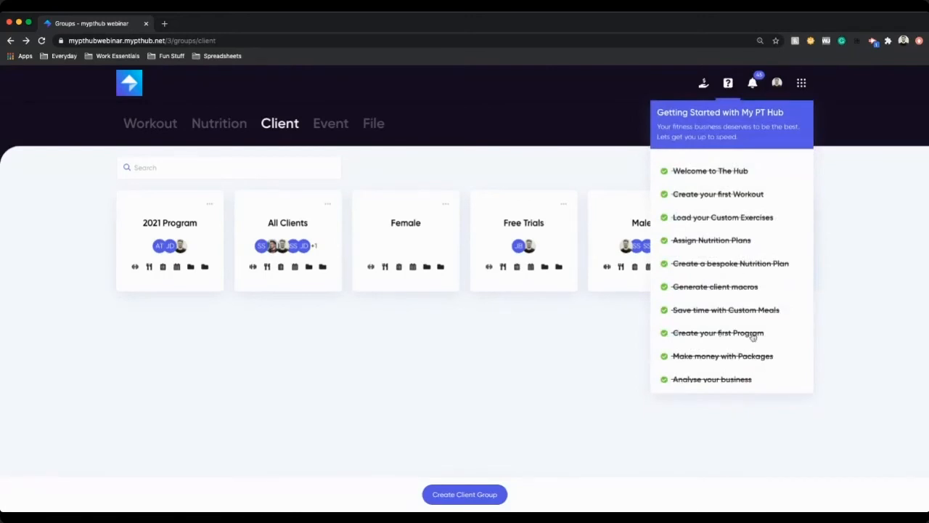
pyautogui.click(506, 352)
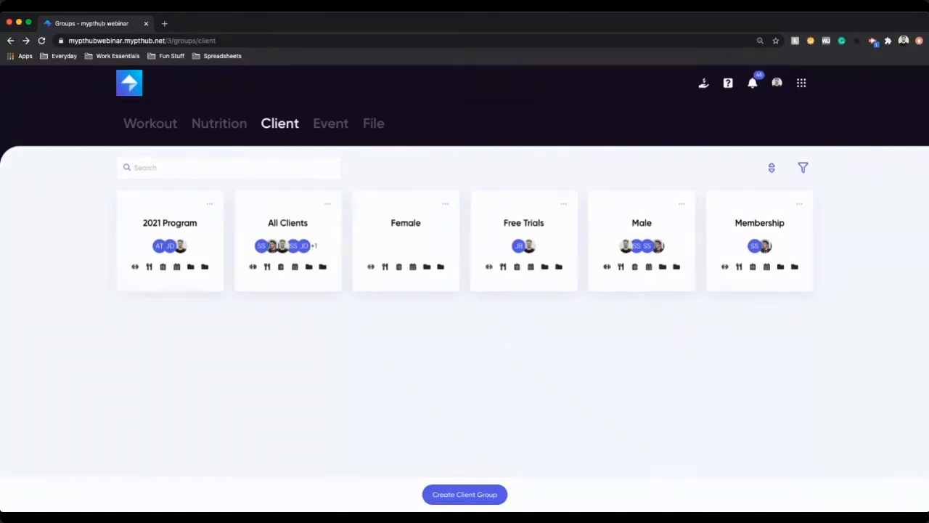
# Step: Preview the Create Client Group dialog, then open the All Clients group and its Workouts tab
pyautogui.click(463, 501)
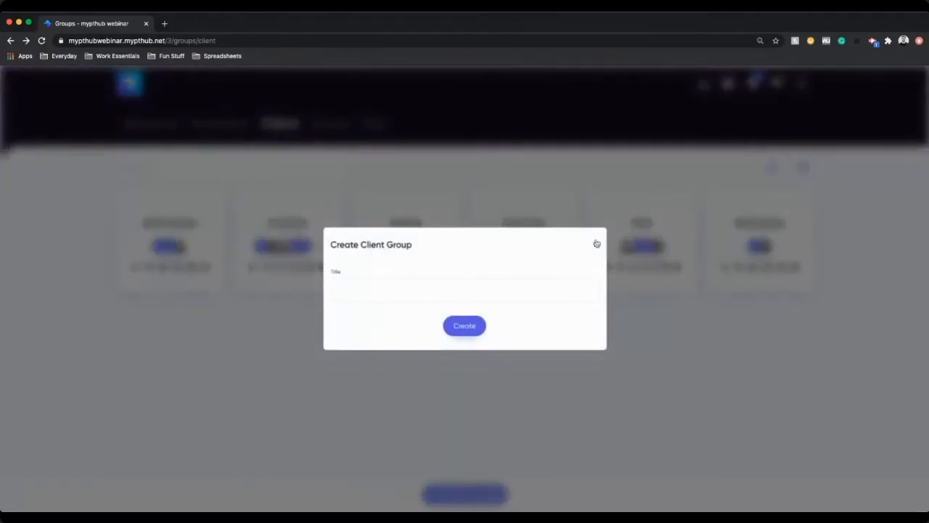
pyautogui.click(597, 244)
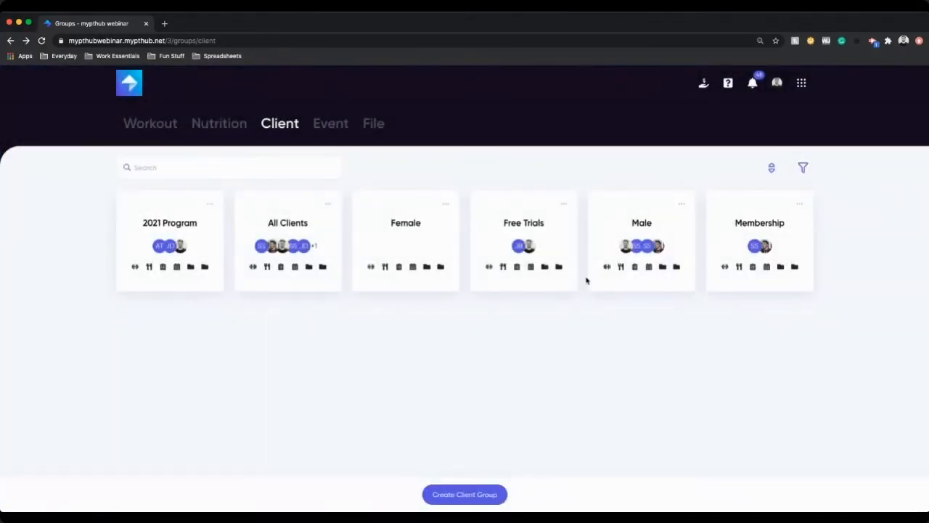
pyautogui.click(327, 206)
pyautogui.click(359, 205)
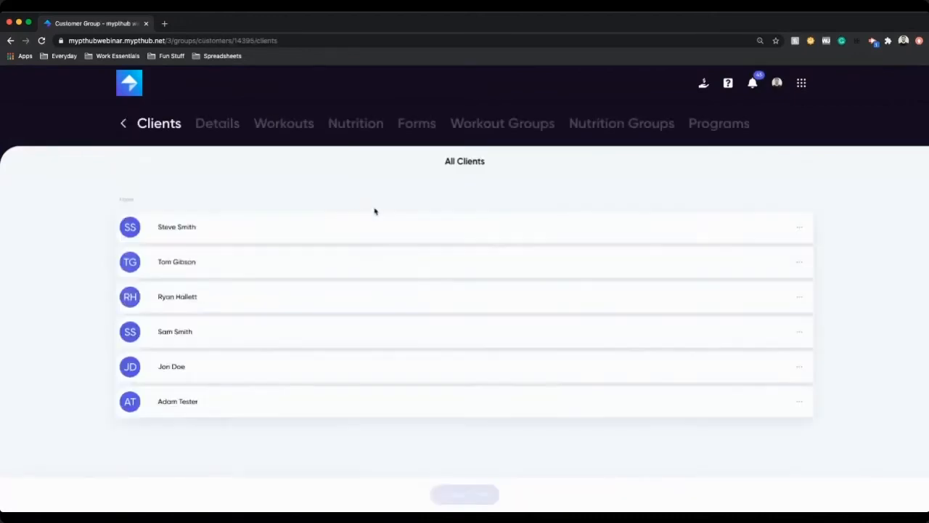
pyautogui.click(271, 125)
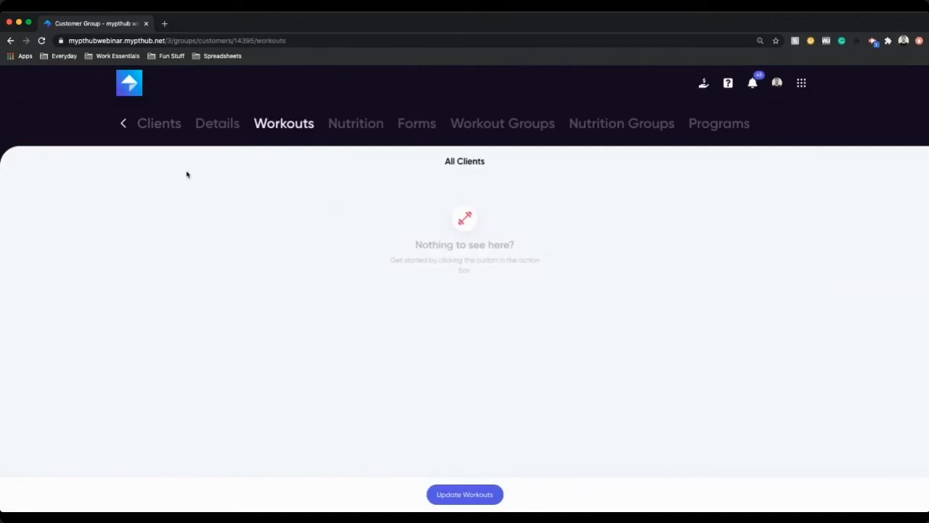
# Step: Browse the All Clients group's Nutrition, Workout Groups, Programs and Clients tabs, then return to the client groups
pyautogui.click(364, 124)
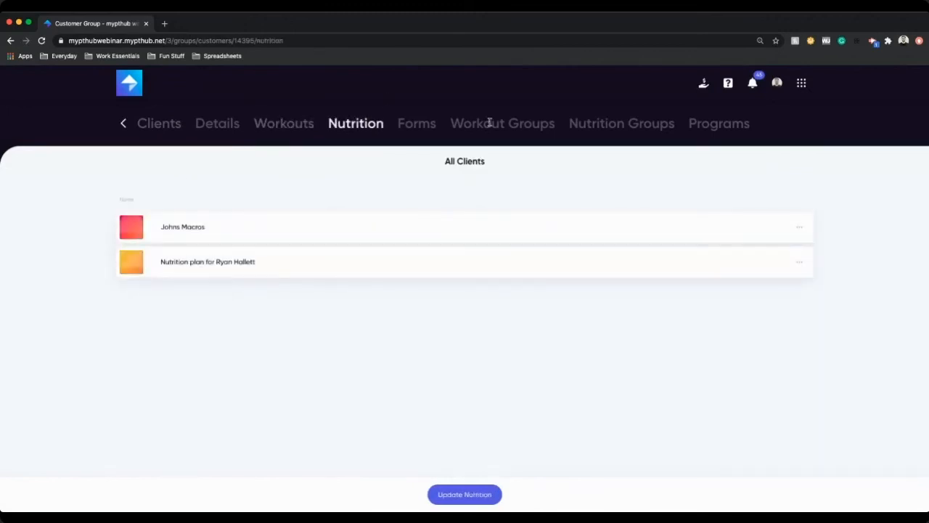
pyautogui.click(527, 126)
pyautogui.click(722, 125)
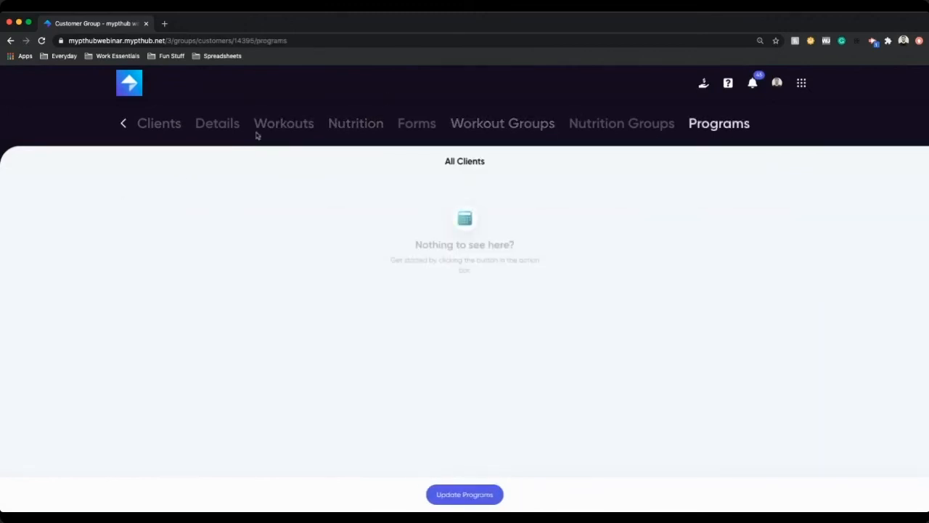
pyautogui.click(144, 128)
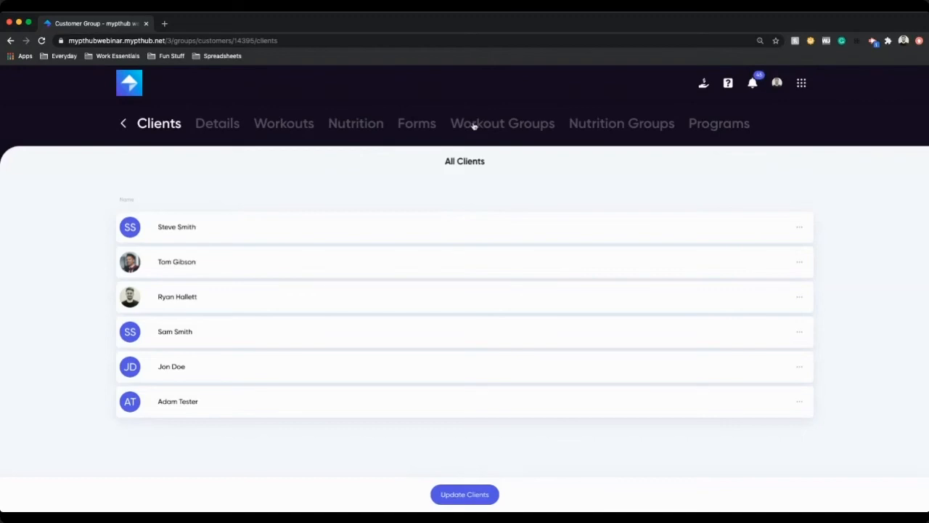
pyautogui.click(123, 125)
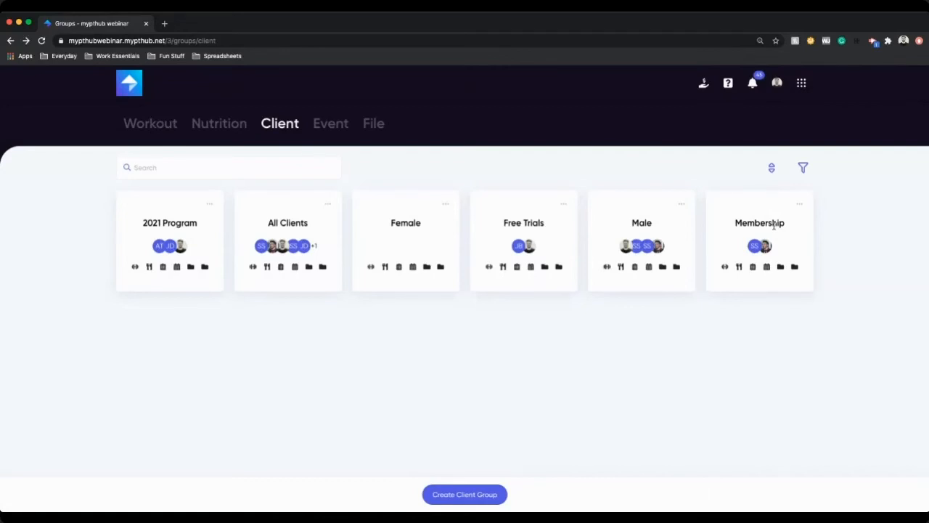
# Step: Open the Files section from the app menu
pyautogui.click(802, 84)
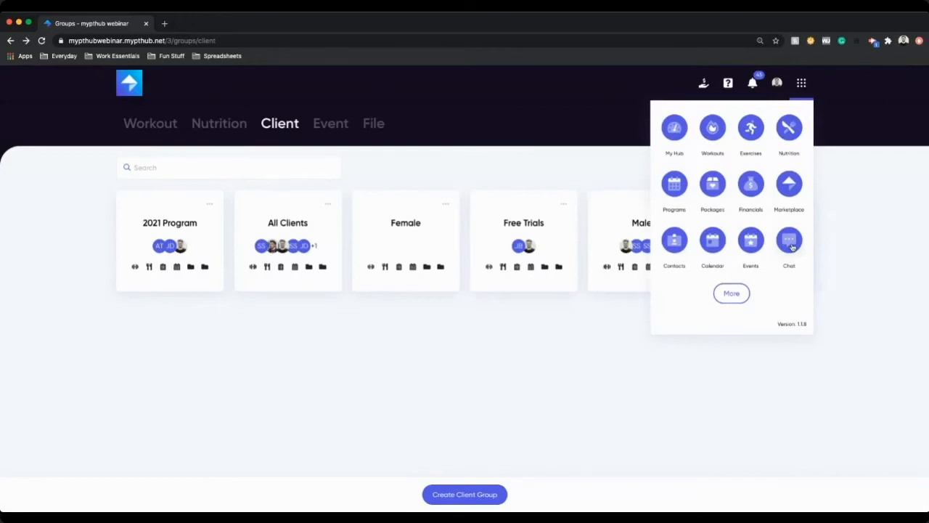
pyautogui.click(570, 344)
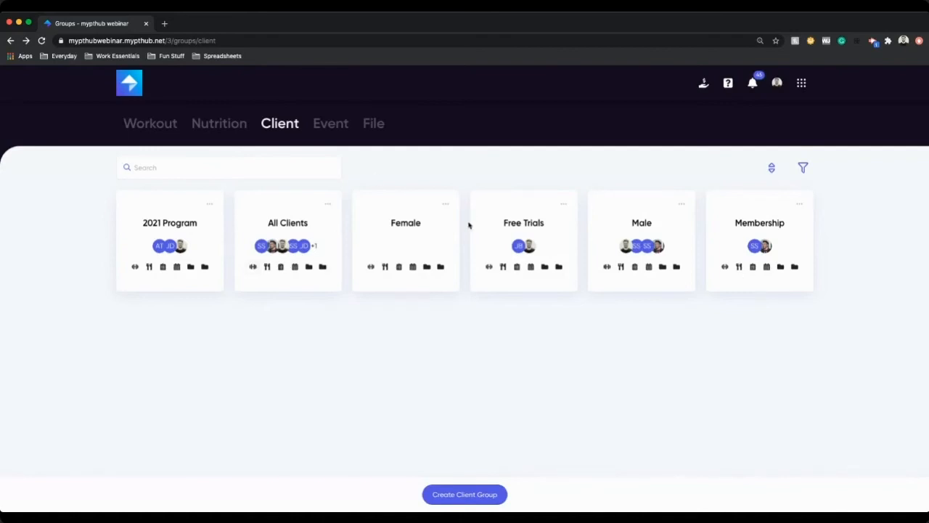
pyautogui.click(802, 83)
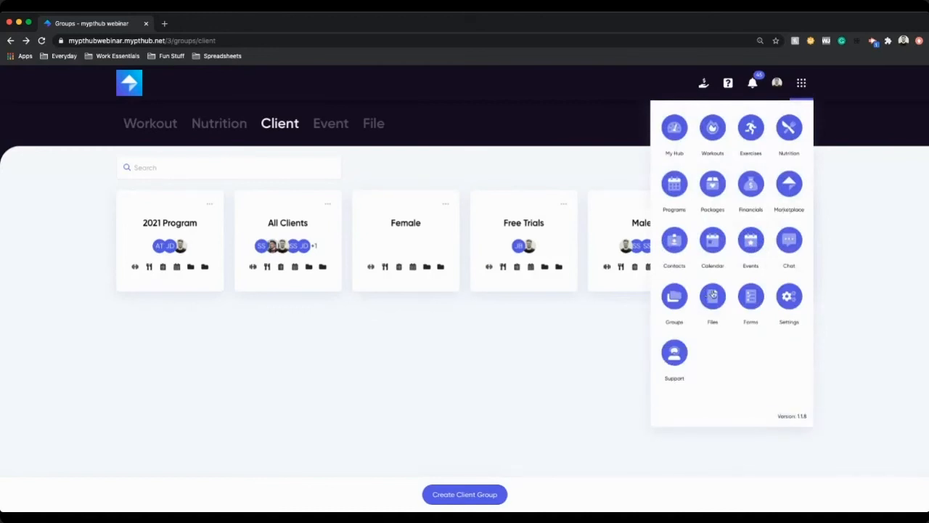
pyautogui.click(712, 296)
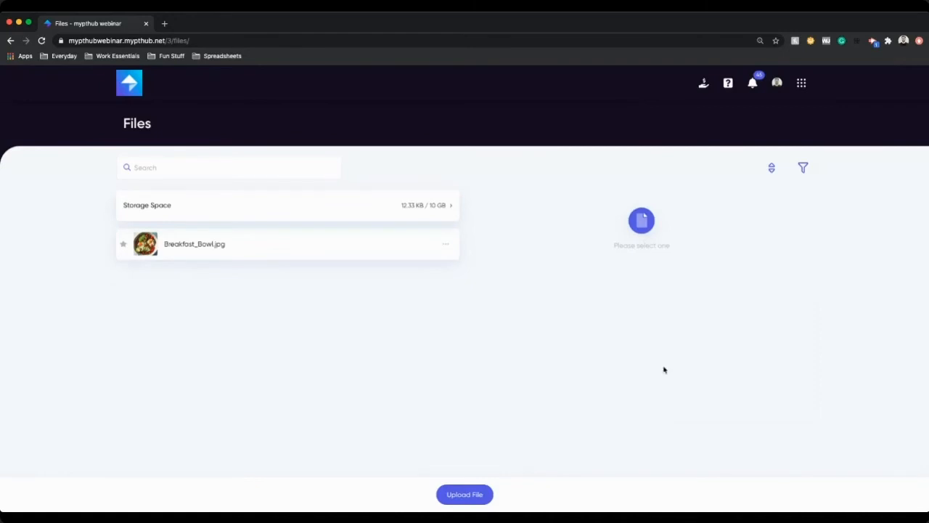
# Step: Preview the Upload File dialog and the options menu of Breakfast_Bowl.jpg, closing each
pyautogui.click(473, 494)
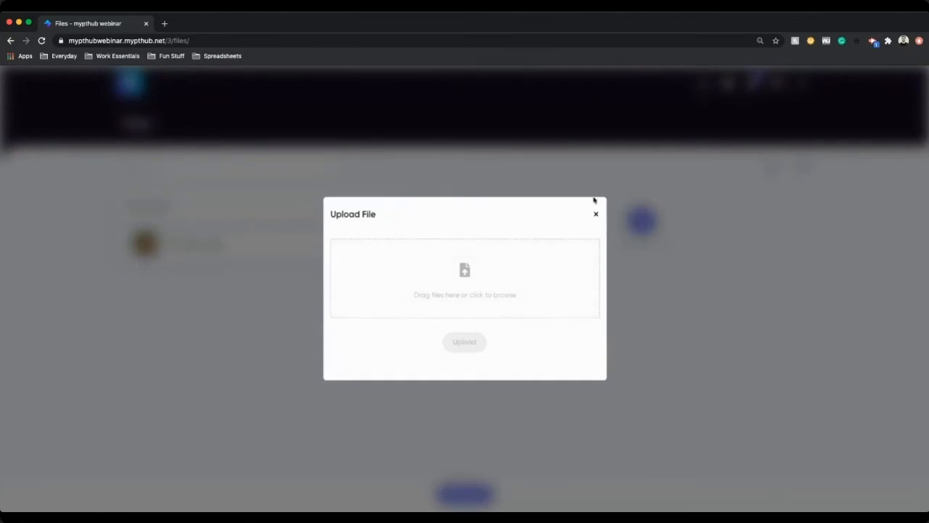
pyautogui.click(597, 215)
pyautogui.click(449, 246)
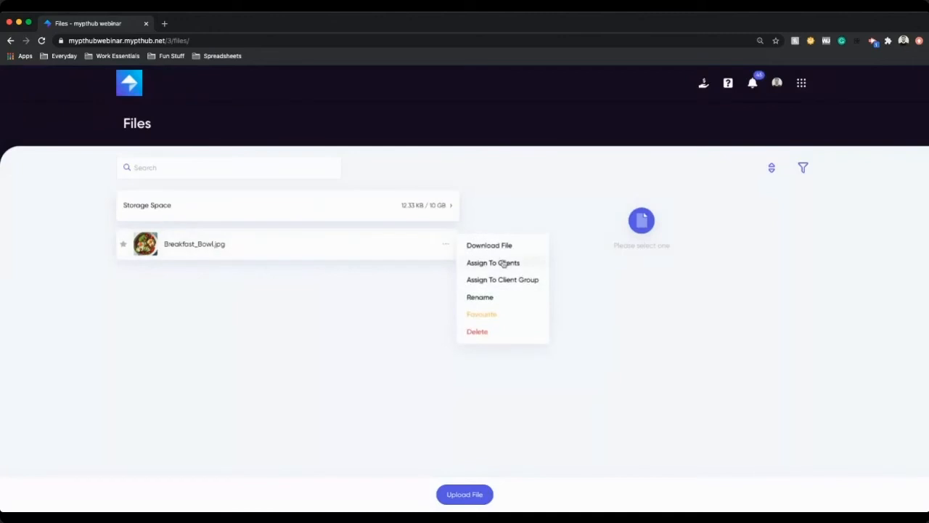
pyautogui.click(344, 356)
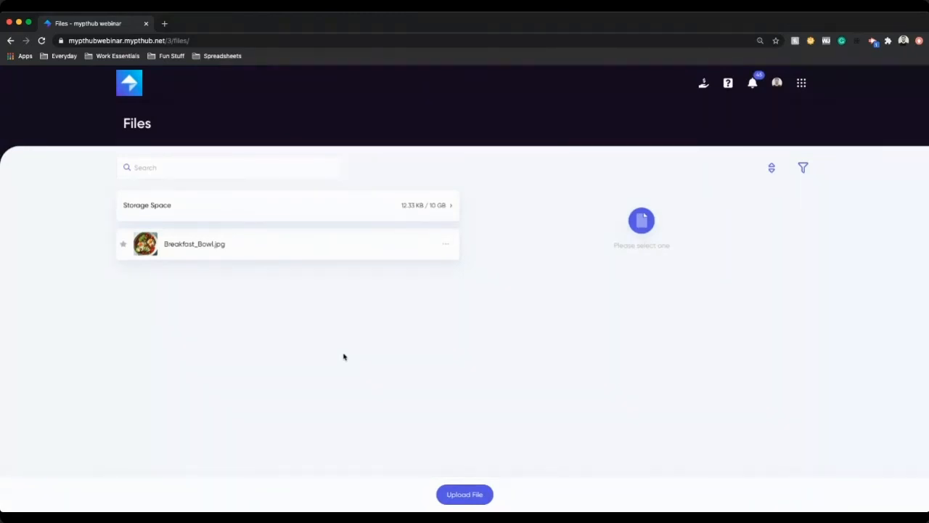
pyautogui.click(464, 494)
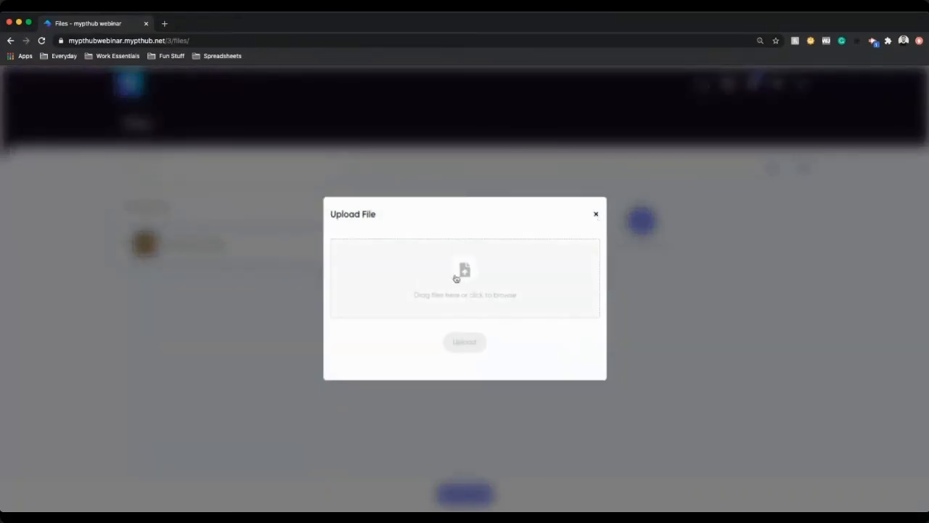
pyautogui.click(596, 213)
# Step: Open the Waiver form from Forms and draw a signature in its first question
pyautogui.click(802, 83)
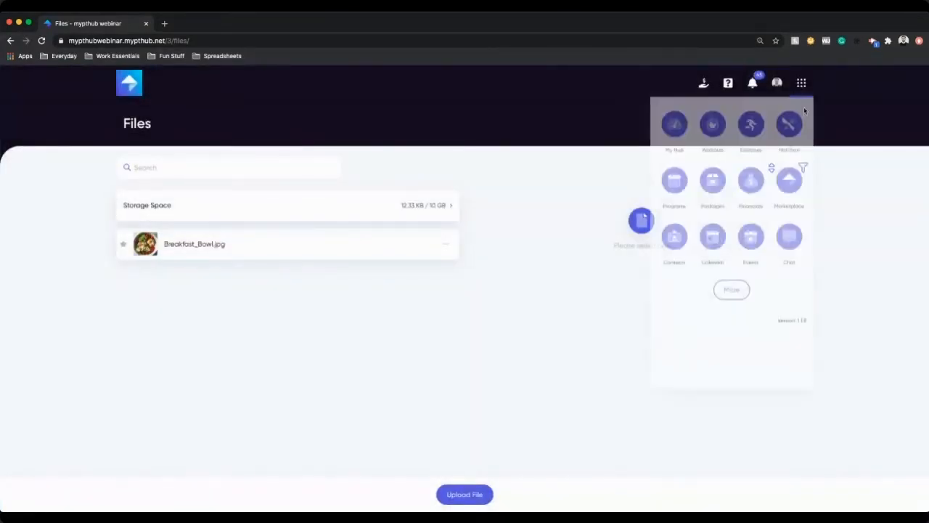
pyautogui.click(760, 296)
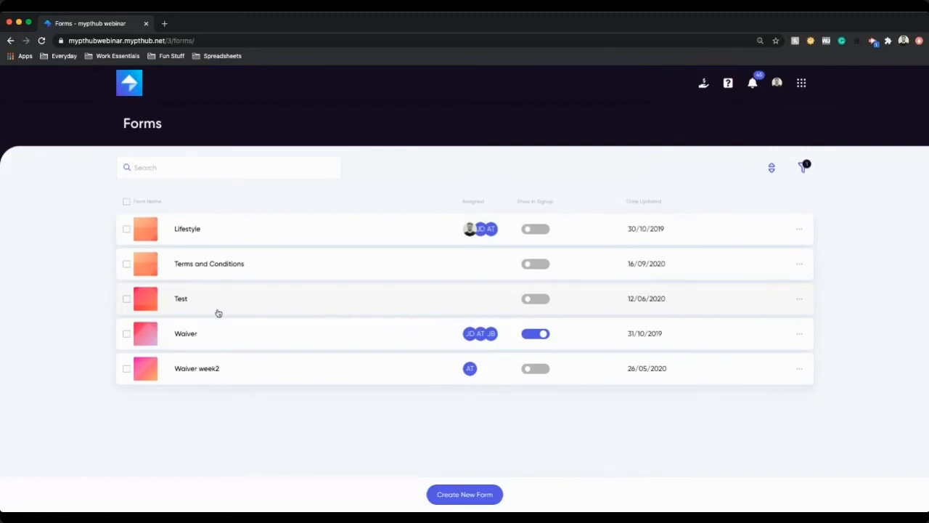
pyautogui.click(213, 339)
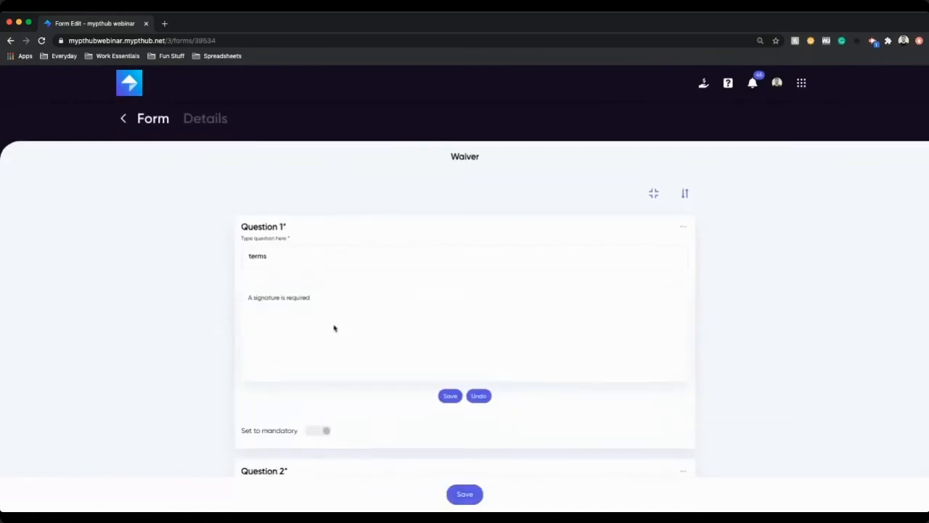
pyautogui.scroll(-2, 319, 305)
pyautogui.moveTo(311, 286)
pyautogui.mouseDown()
pyautogui.moveTo(386, 254)
pyautogui.moveTo(412, 276)
pyautogui.moveTo(464, 289)
pyautogui.mouseUp()
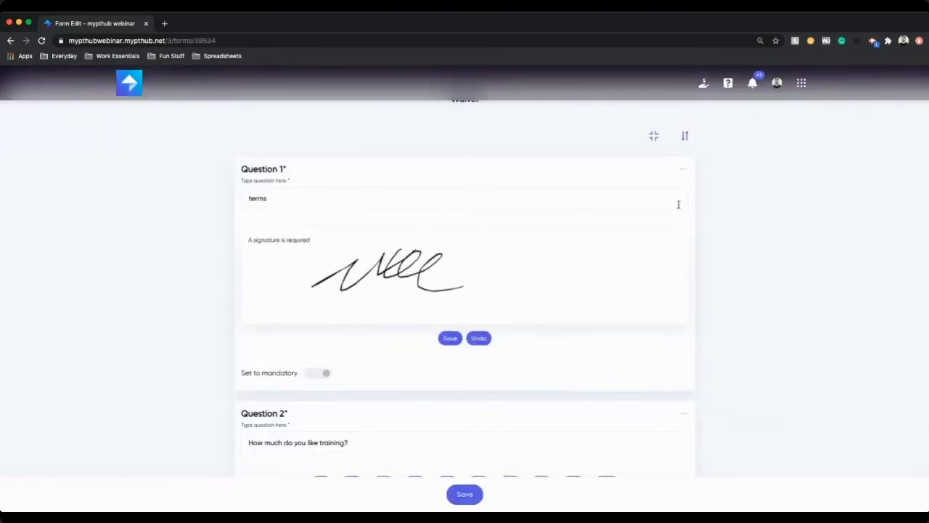
# Step: Preview the Select Question Type dialog for adding a question, then close it
pyautogui.scroll(-3, 486, 417)
pyautogui.click(466, 455)
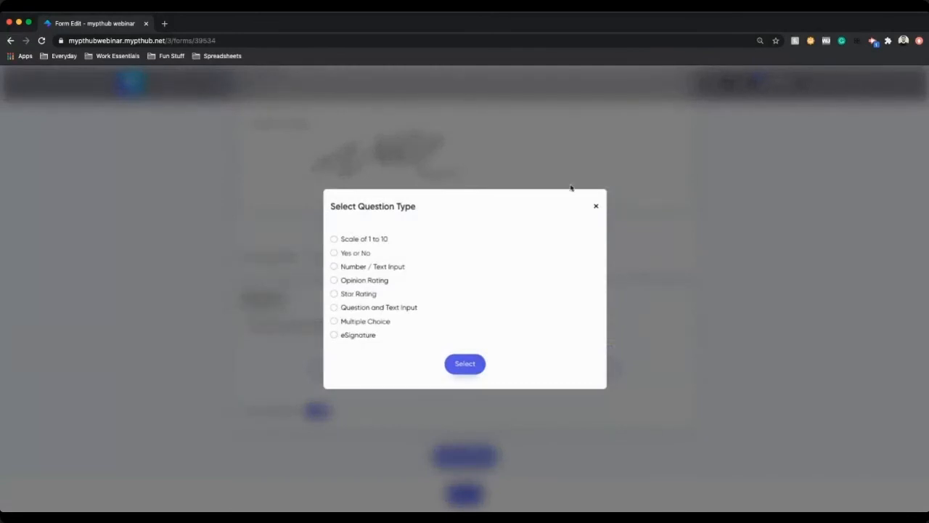
pyautogui.click(594, 207)
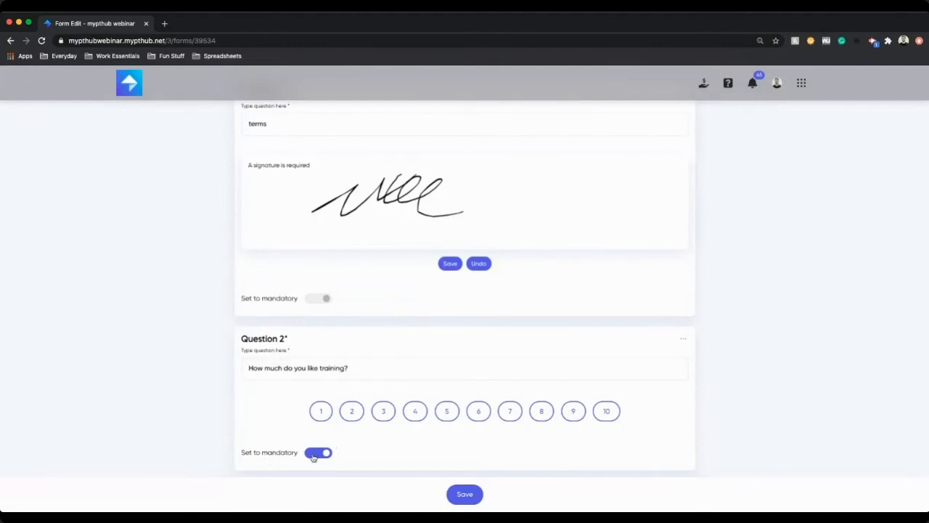
# Step: Toggle the Waiver form's 'Can this form be edited?' setting in its details, then save the form
pyautogui.scroll(5, 313, 456)
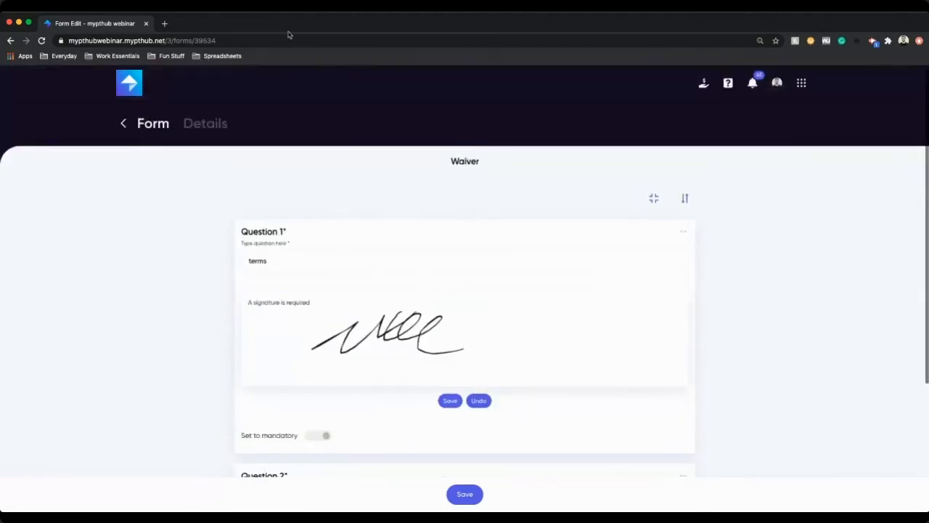
pyautogui.click(216, 122)
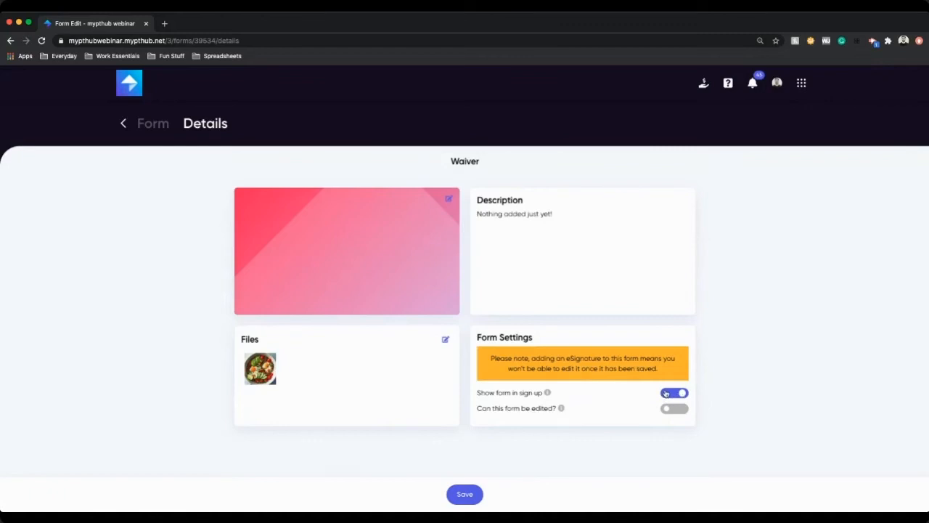
pyautogui.click(679, 409)
pyautogui.click(679, 410)
pyautogui.click(679, 410)
pyautogui.click(678, 410)
pyautogui.click(471, 494)
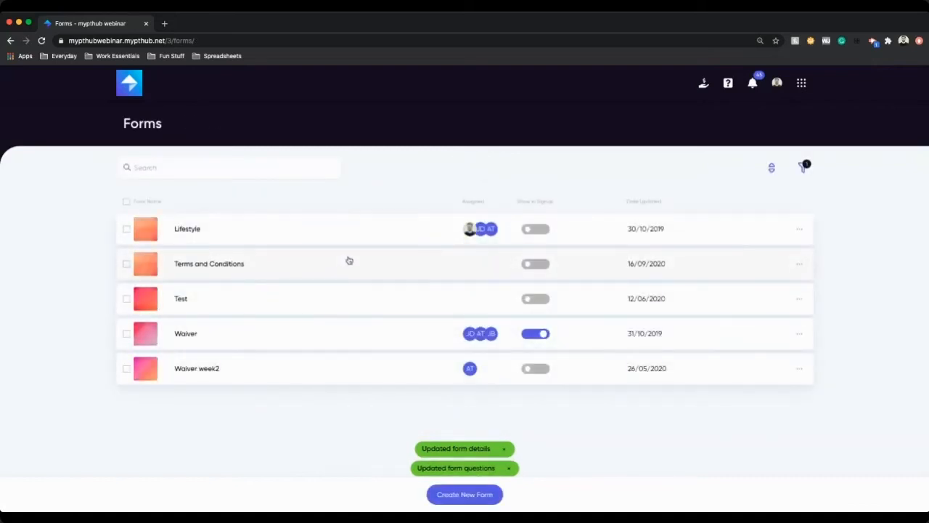
# Step: Open the Lifestyle form, scroll through its questions and return to the forms list
pyautogui.click(276, 237)
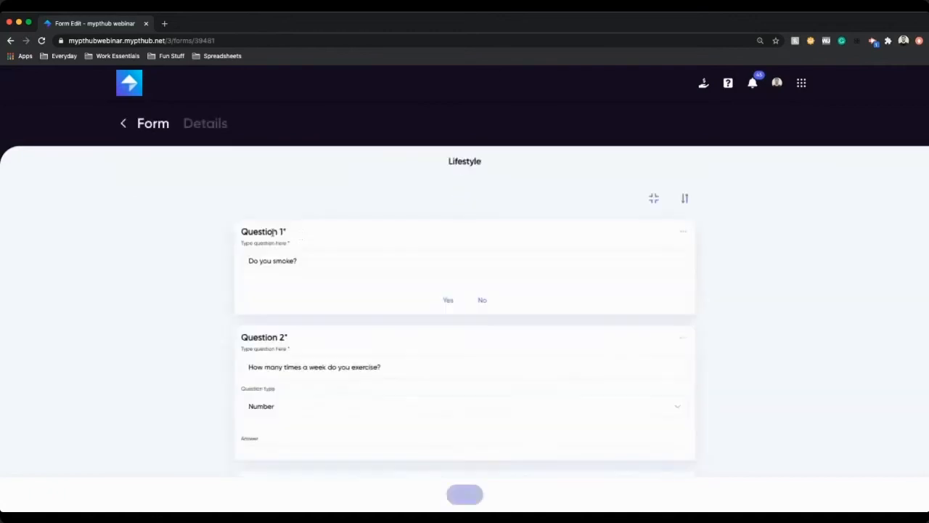
pyautogui.scroll(-2, 489, 309)
pyautogui.scroll(-1, 488, 307)
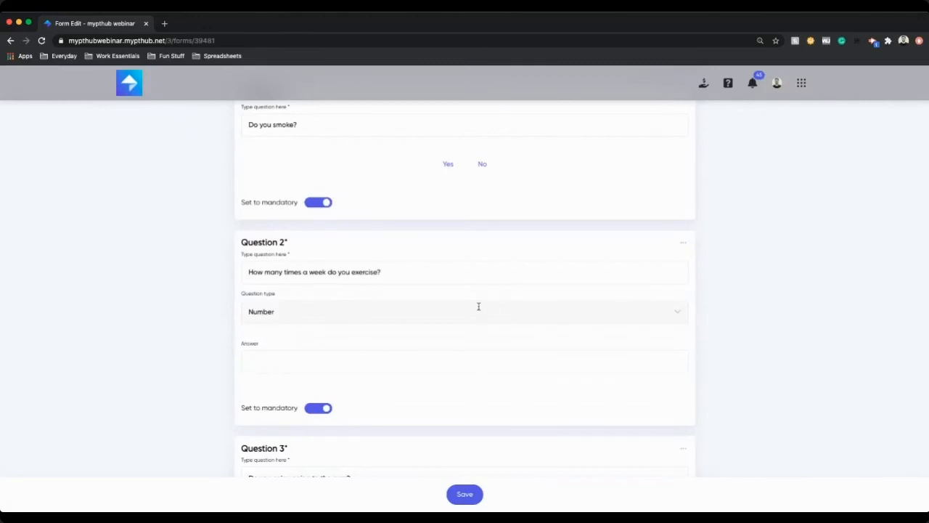
pyautogui.scroll(-3, 480, 308)
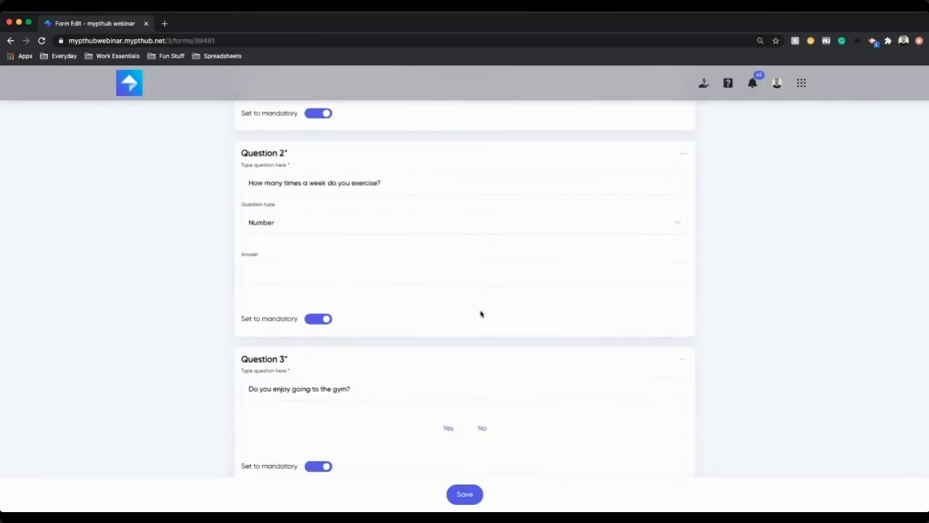
pyautogui.scroll(-5, 480, 308)
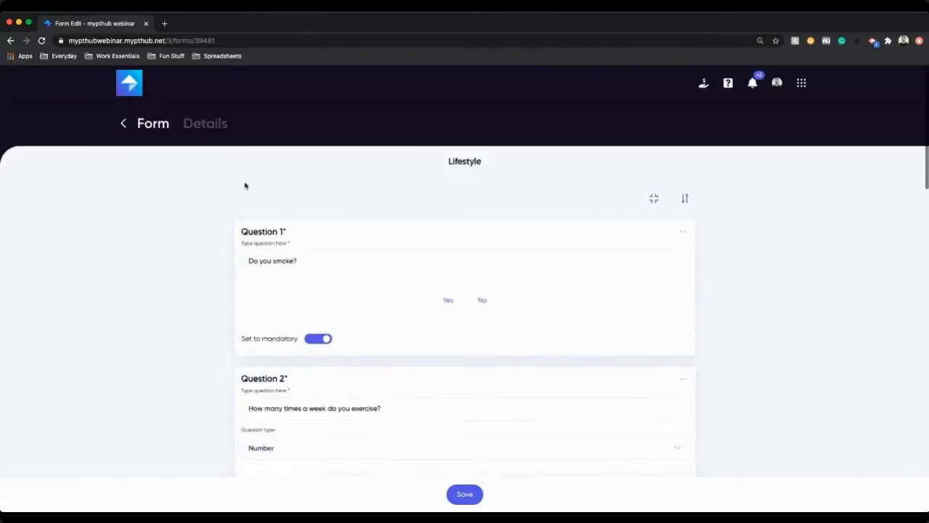
pyautogui.click(124, 124)
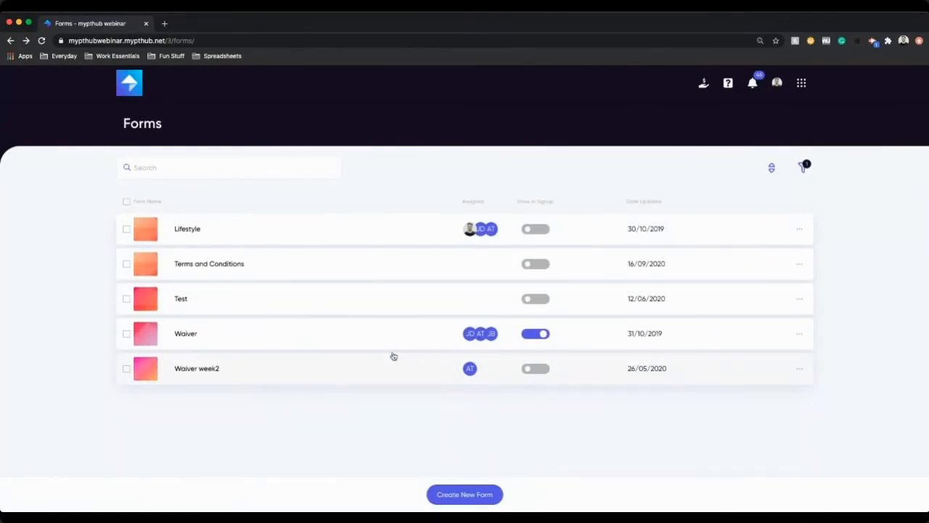
# Step: Open Packages from the app menu and look at the payment account selector
pyautogui.click(803, 85)
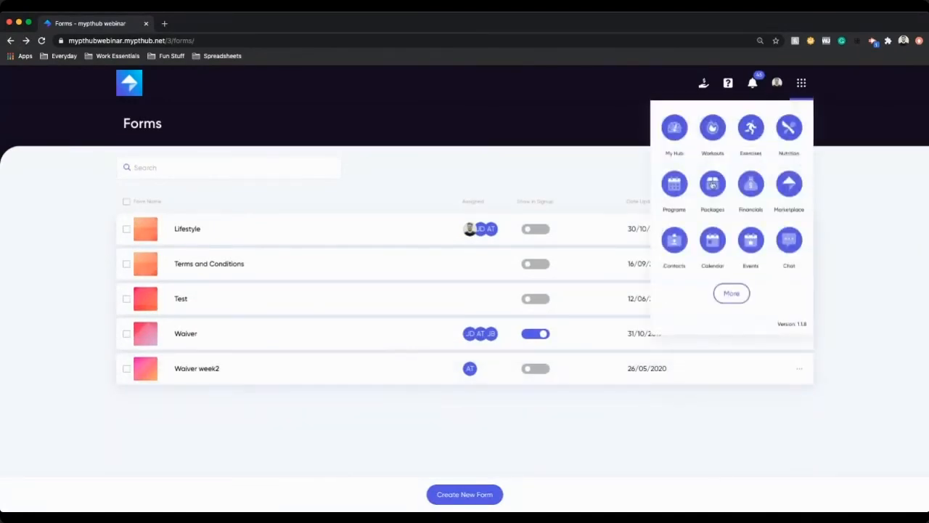
pyautogui.click(712, 186)
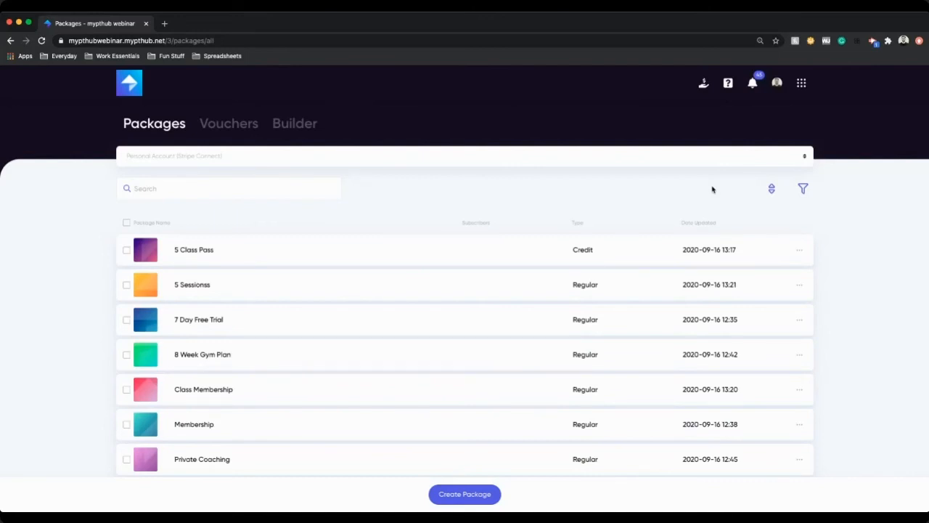
pyautogui.click(215, 163)
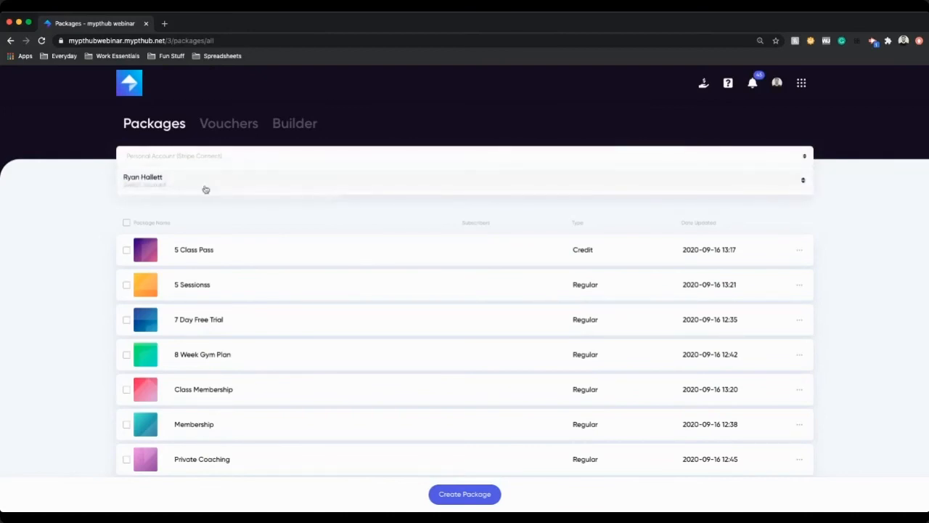
pyautogui.click(622, 218)
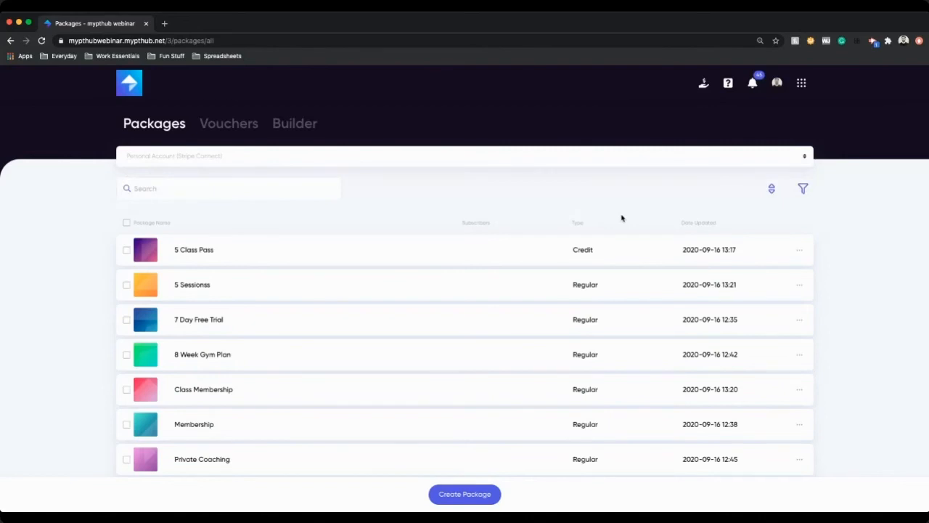
pyautogui.click(165, 162)
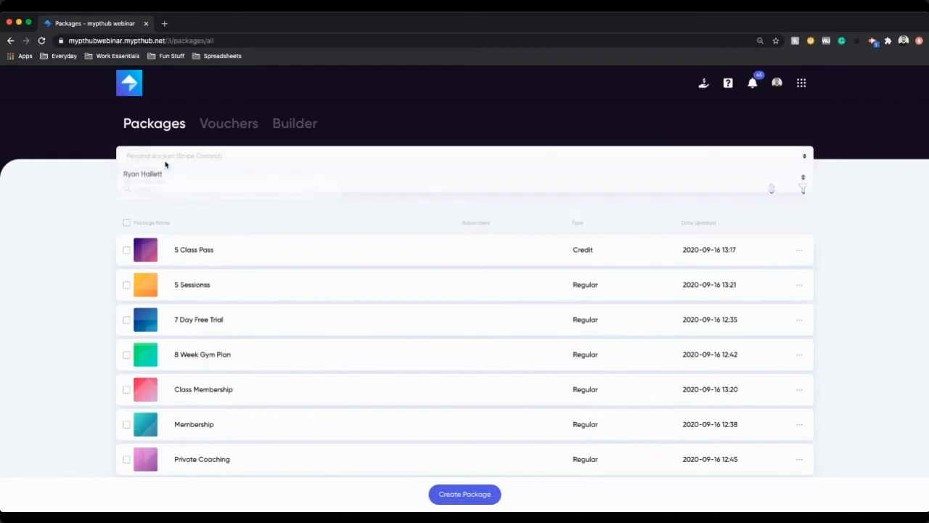
pyautogui.click(80, 233)
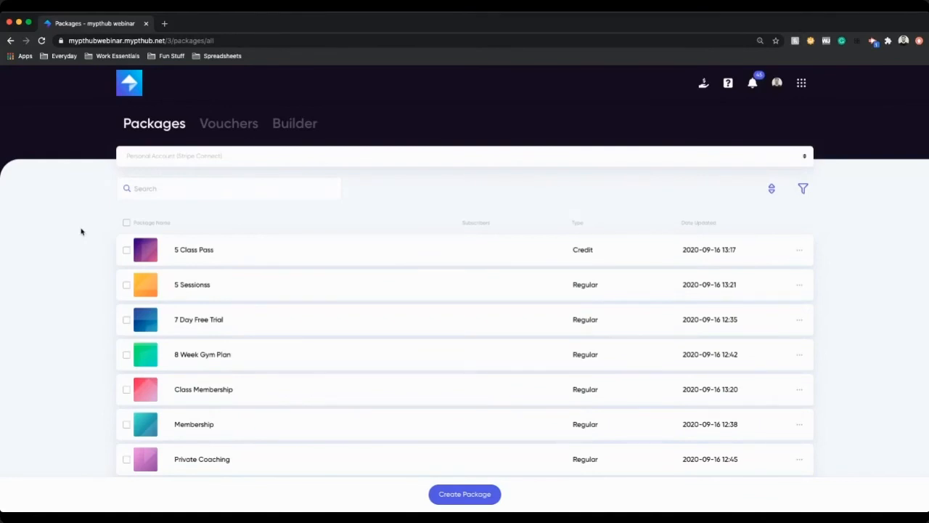
# Step: Preview the Create Package form and its credit package toggle, then go back to the package list
pyautogui.scroll(-1, 405, 288)
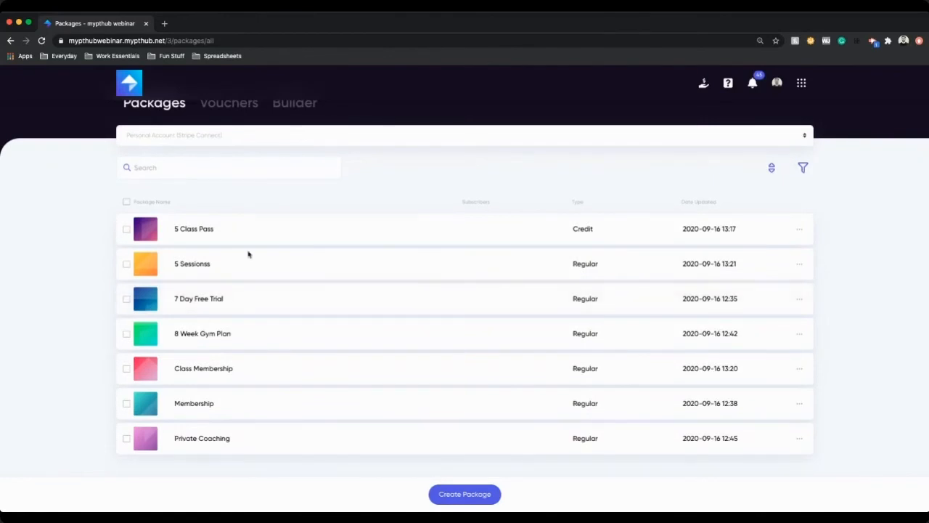
pyautogui.click(471, 493)
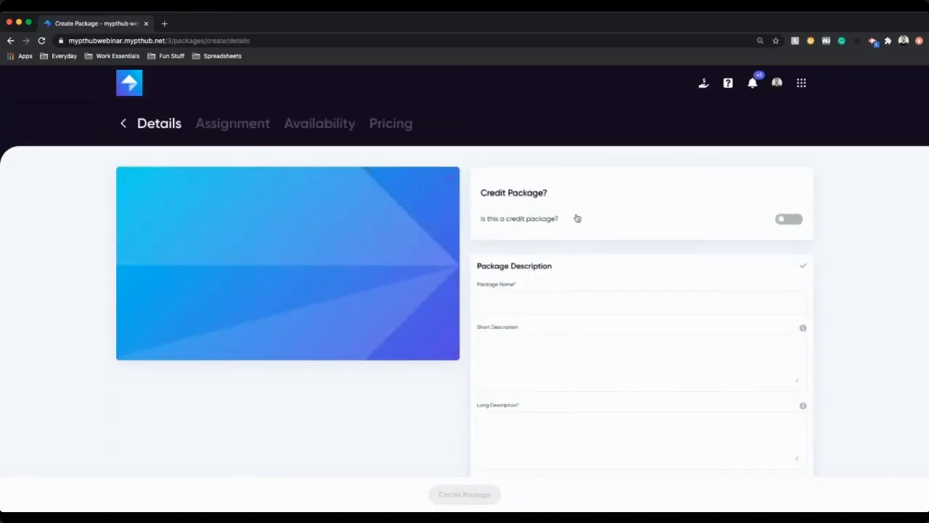
pyautogui.click(785, 219)
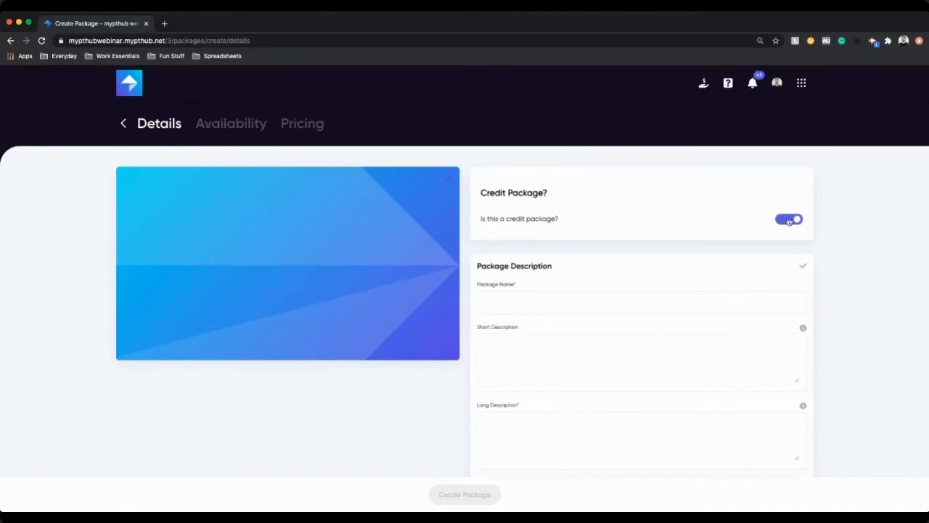
pyautogui.click(789, 220)
pyautogui.click(793, 219)
pyautogui.click(124, 124)
# Step: Open the 5 Class Pass package for editing
pyautogui.click(231, 249)
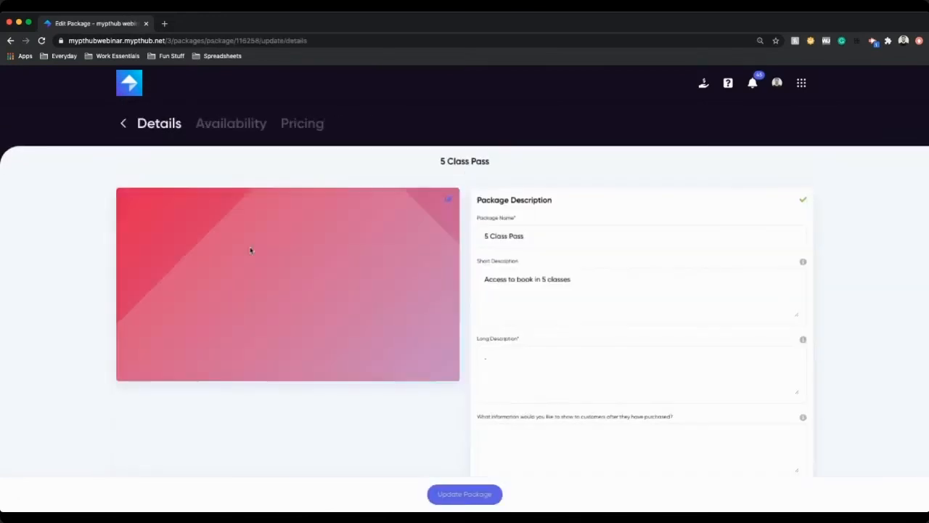
# Step: Review the package's description fields and select Crossfit, Cardiovascular and Muscle Gain as the fitness areas it covers
pyautogui.tripleClick(514, 279)
pyautogui.click(544, 373)
pyautogui.scroll(-2, 543, 373)
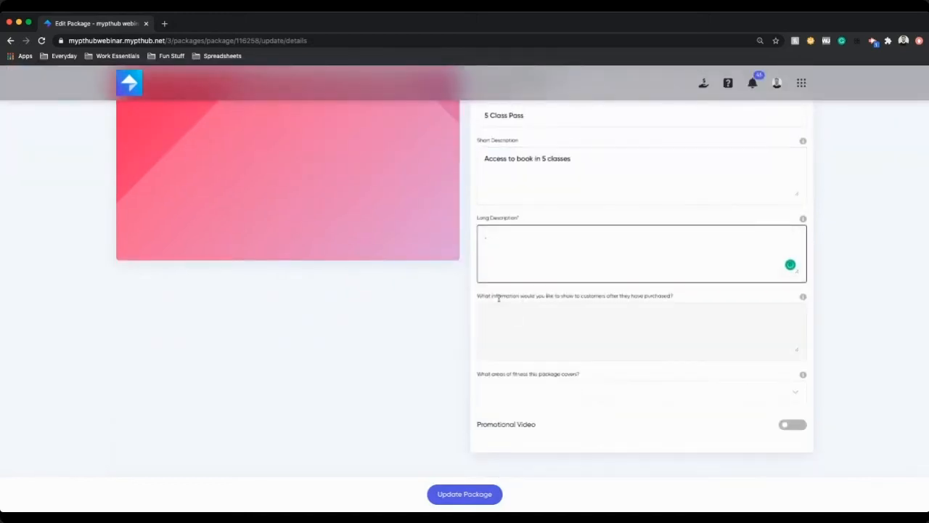
pyautogui.click(499, 296)
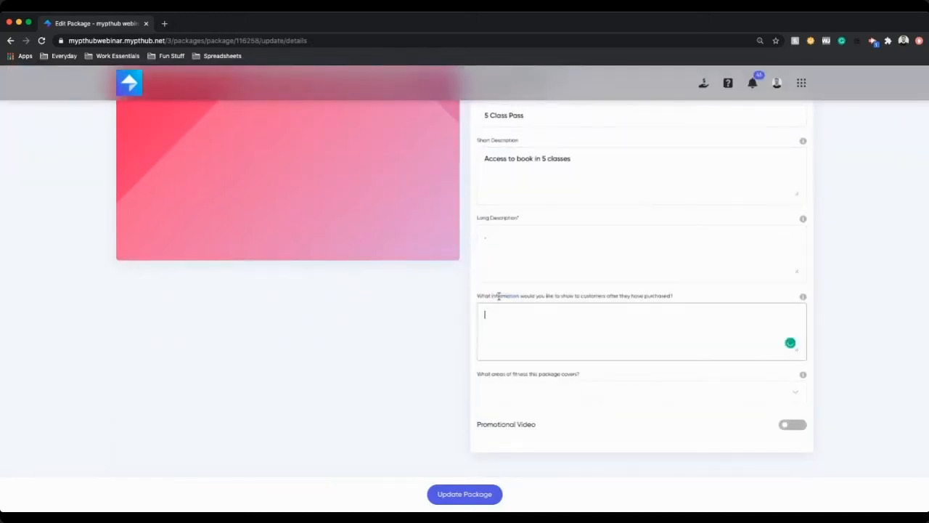
pyautogui.click(564, 387)
pyautogui.click(520, 338)
pyautogui.click(527, 319)
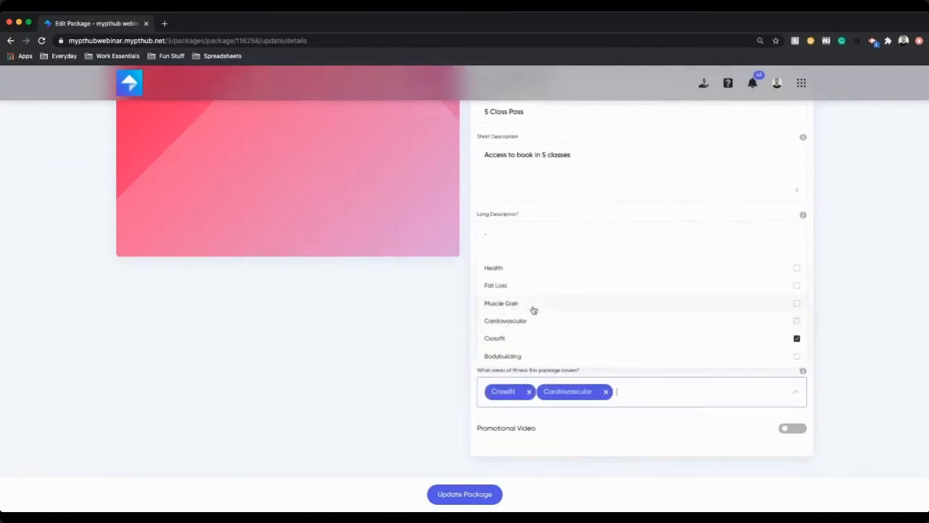
pyautogui.click(533, 305)
pyautogui.click(641, 436)
pyautogui.scroll(1, 659, 461)
pyautogui.scroll(-1, 661, 463)
pyautogui.scroll(1, 662, 463)
pyautogui.scroll(2, 339, 209)
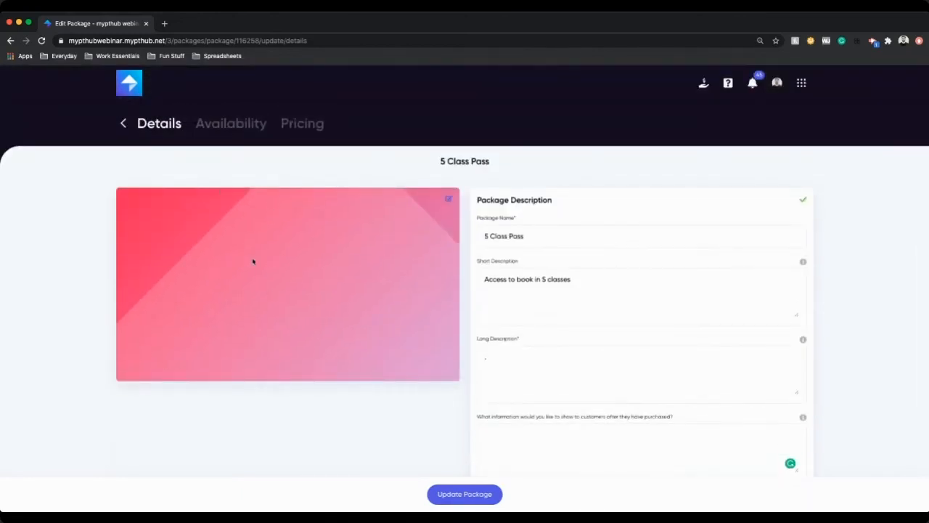
# Step: Switch to the package's availability settings and make the package Private
pyautogui.click(251, 121)
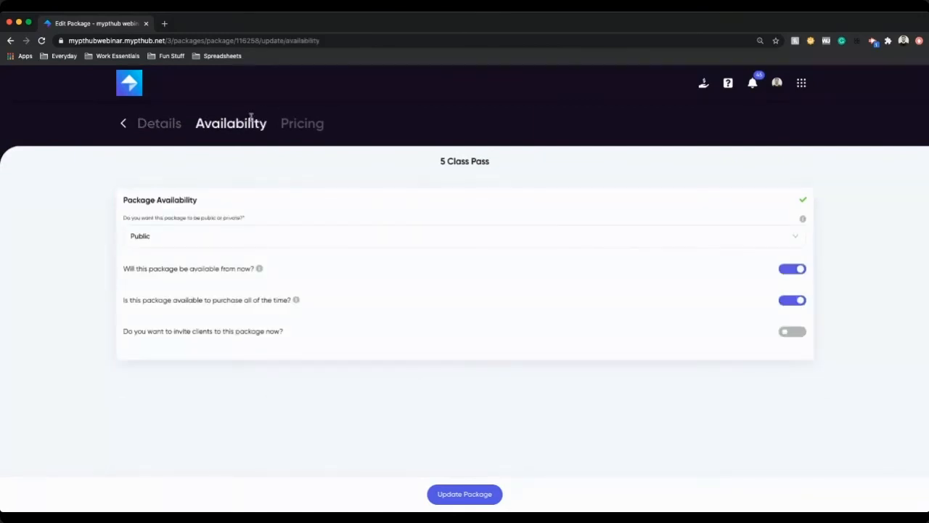
pyautogui.click(201, 241)
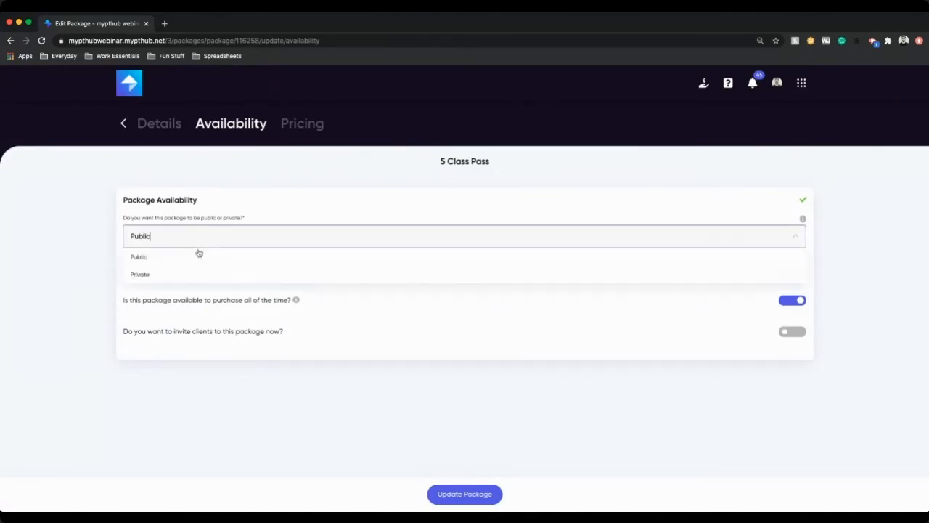
pyautogui.click(182, 269)
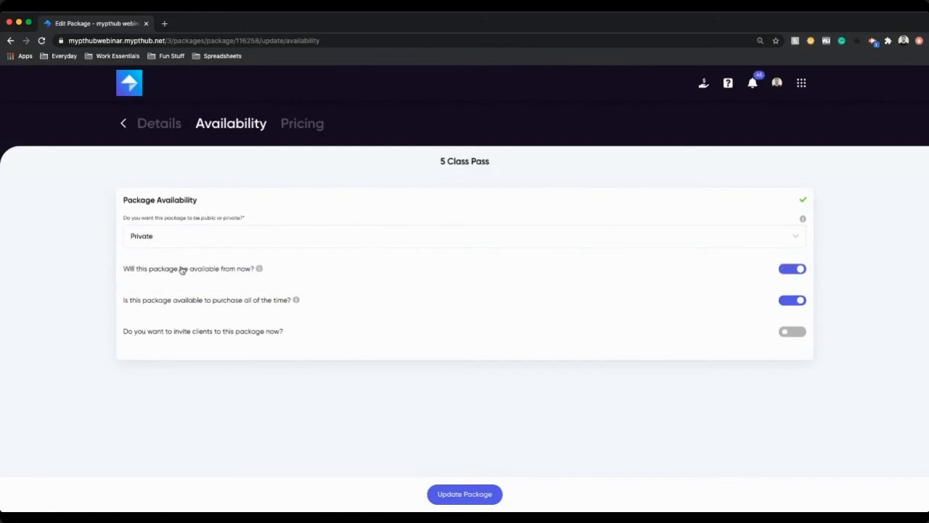
pyautogui.click(800, 86)
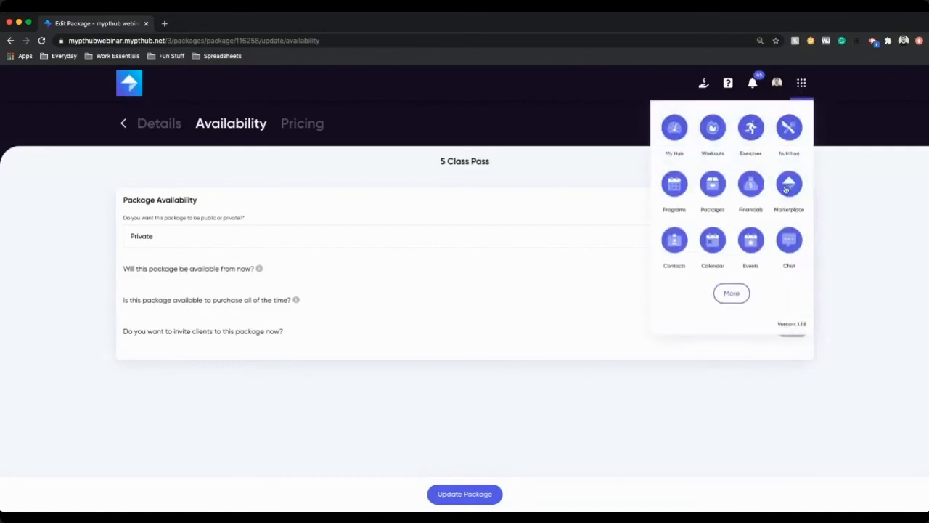
pyautogui.click(332, 210)
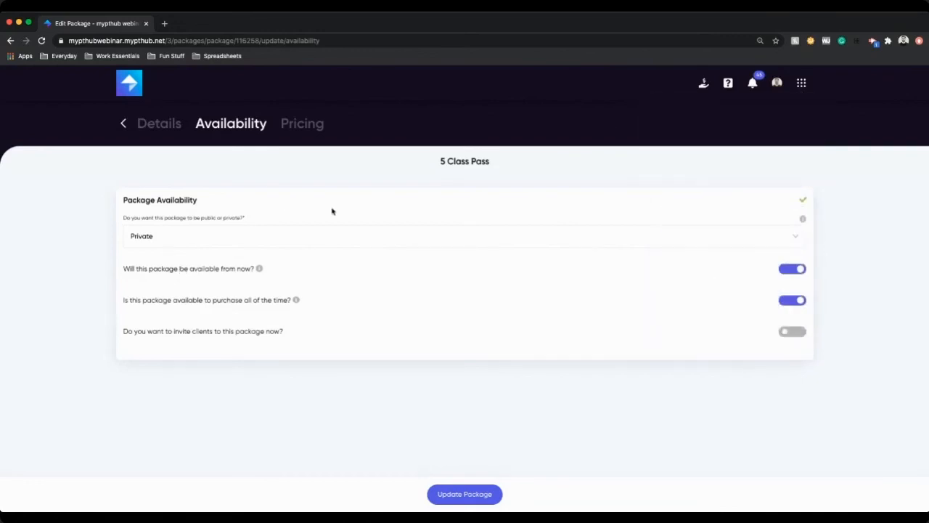
pyautogui.click(310, 242)
pyautogui.click(226, 254)
pyautogui.click(245, 243)
pyautogui.click(203, 269)
# Step: Try inviting the 2021 Program client group to the package through client invitations
pyautogui.click(796, 334)
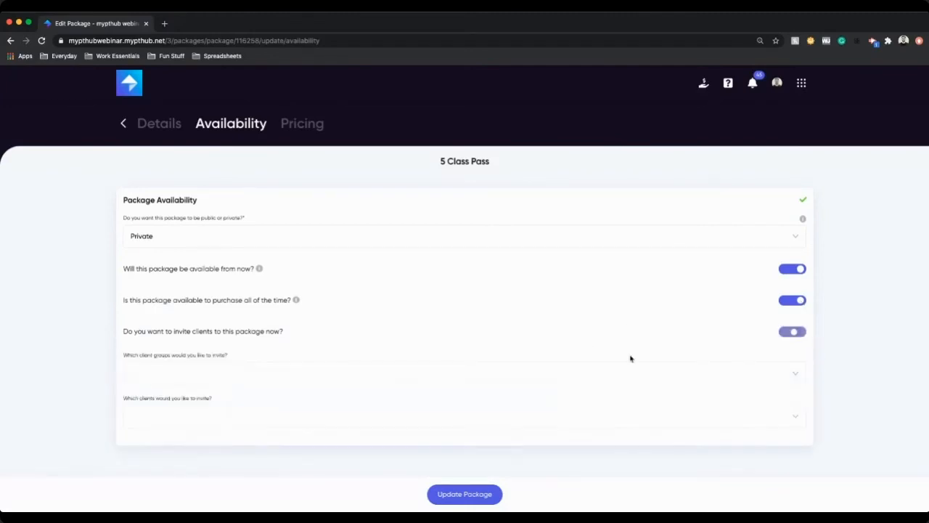
pyautogui.click(233, 382)
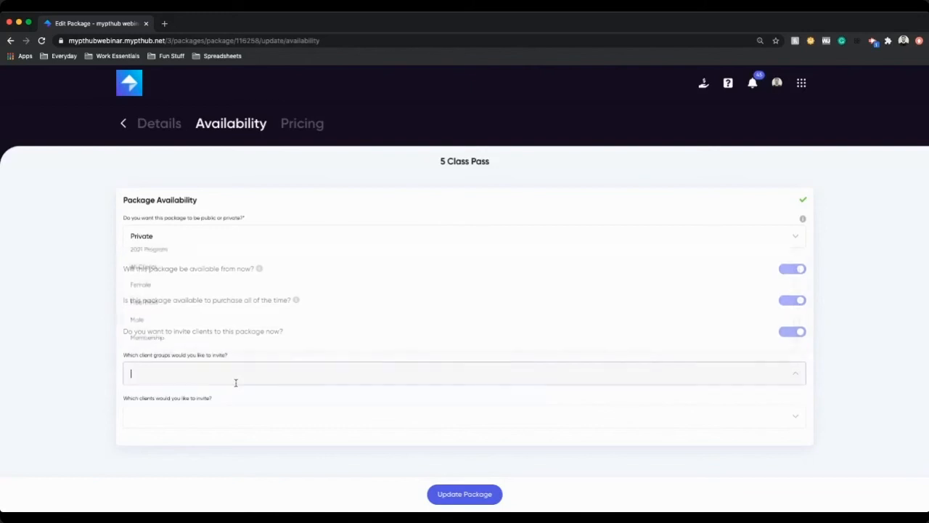
pyautogui.click(155, 255)
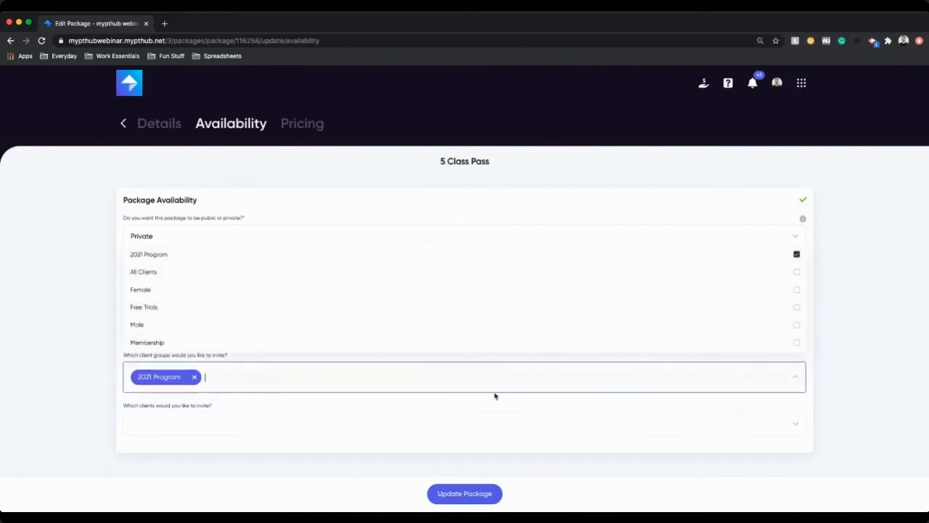
pyautogui.click(842, 382)
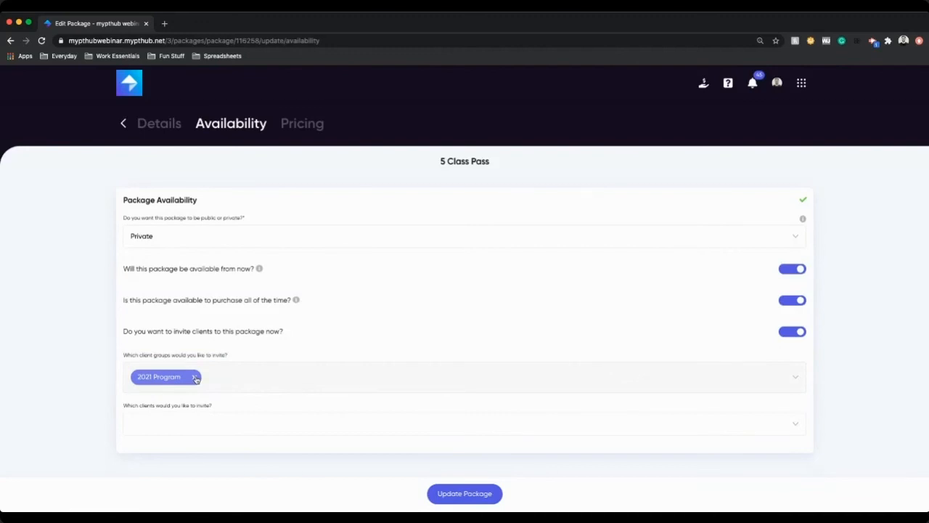
pyautogui.click(194, 377)
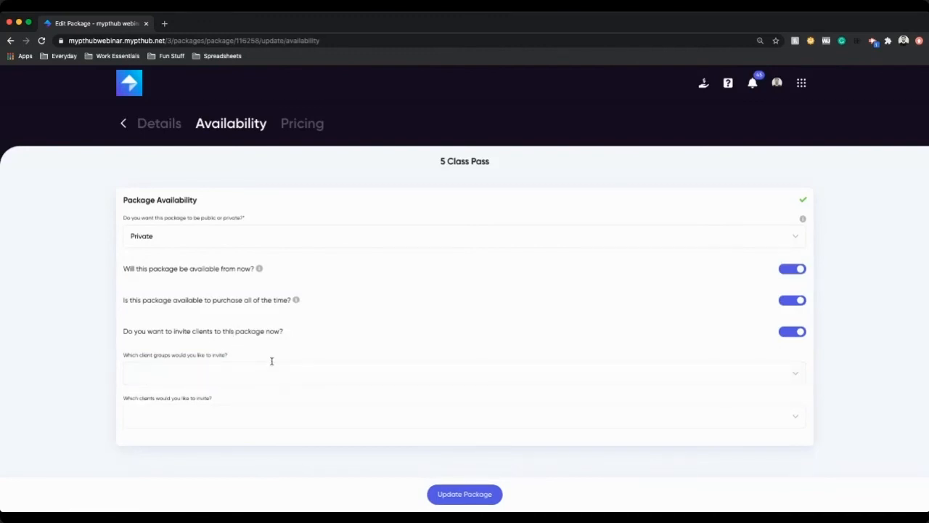
pyautogui.click(797, 332)
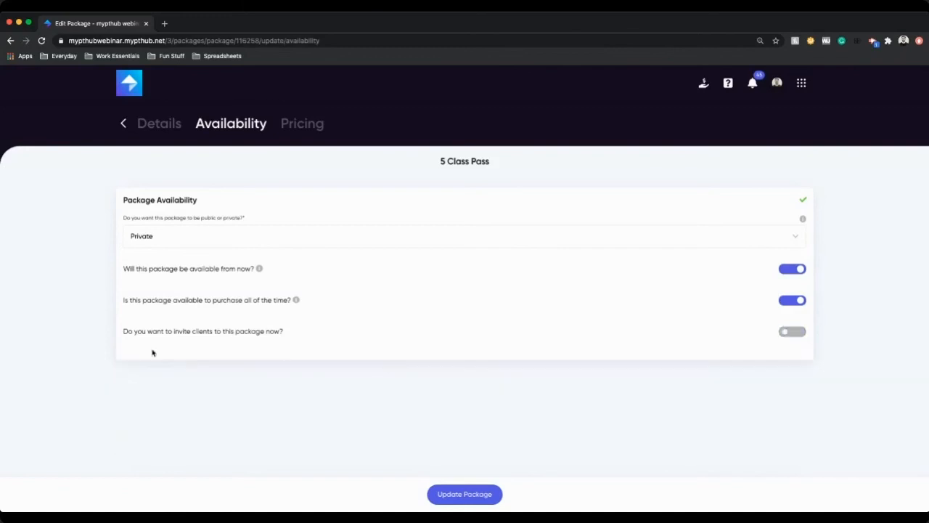
# Step: Set the package's credits to 50 and its price to 45, then update the package
pyautogui.click(289, 121)
pyautogui.click(177, 297)
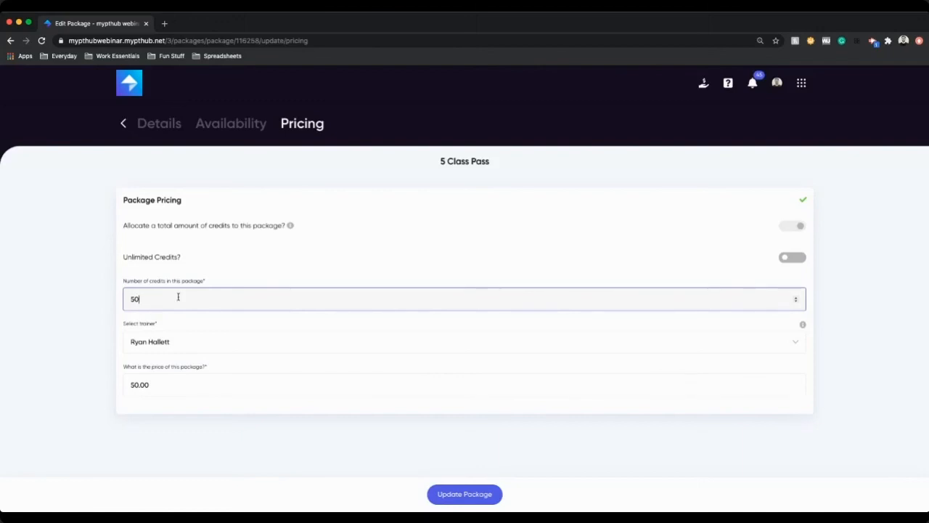
pyautogui.press('BackSpace')
pyautogui.write('0')
pyautogui.moveTo(163, 384); pyautogui.dragTo(128, 384)
pyautogui.write('45')
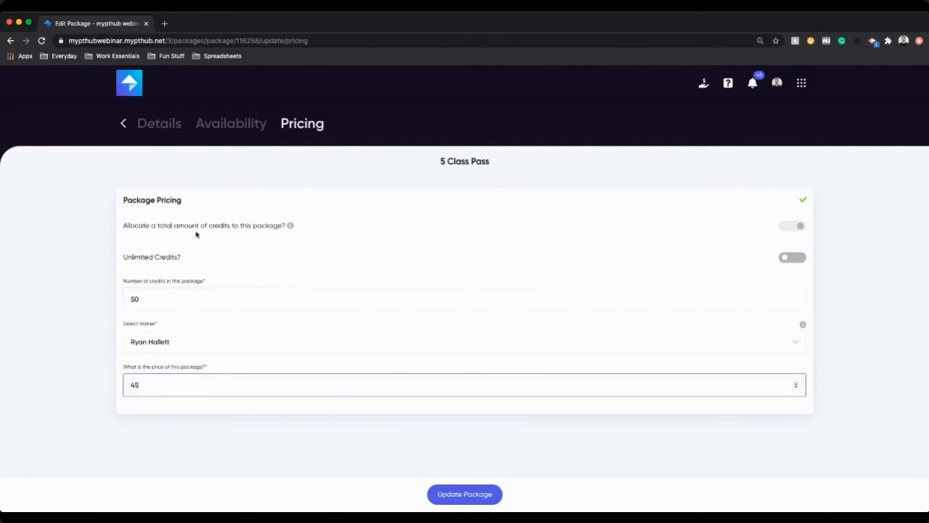
pyautogui.click(458, 497)
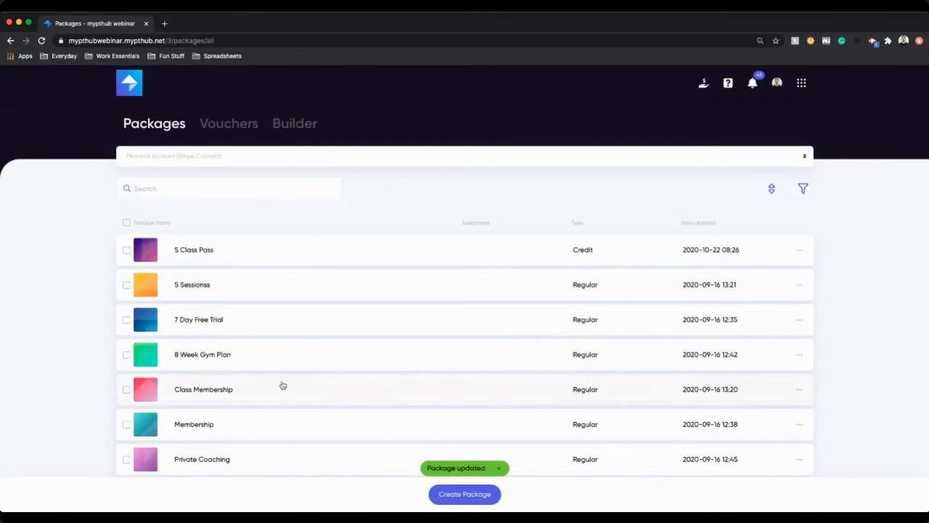
# Step: Open the 7 Day Free Trial package for editing
pyautogui.scroll(-1, 283, 386)
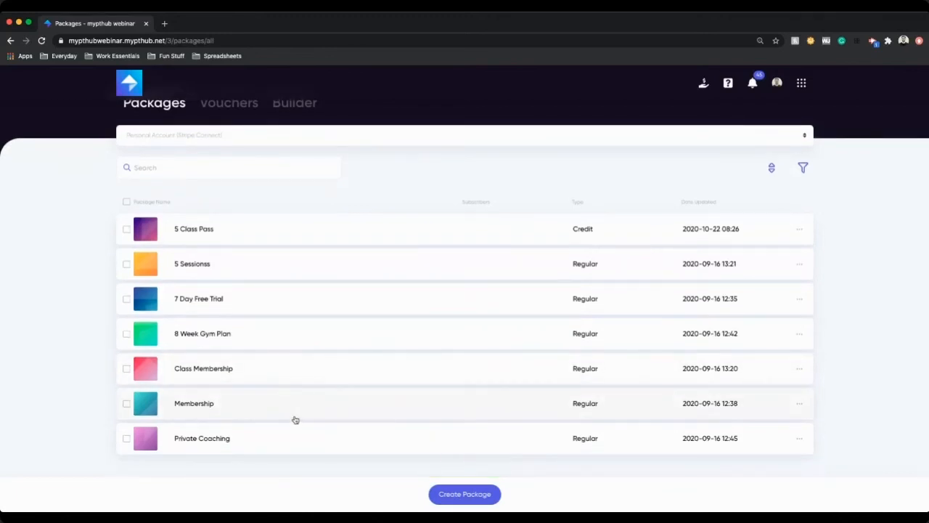
pyautogui.click(239, 297)
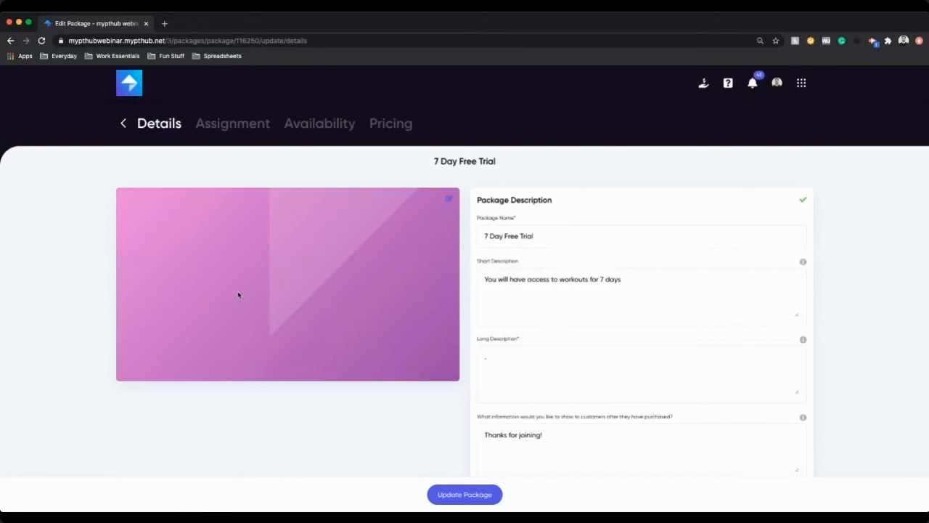
pyautogui.scroll(-1, 500, 344)
pyautogui.scroll(1, 501, 346)
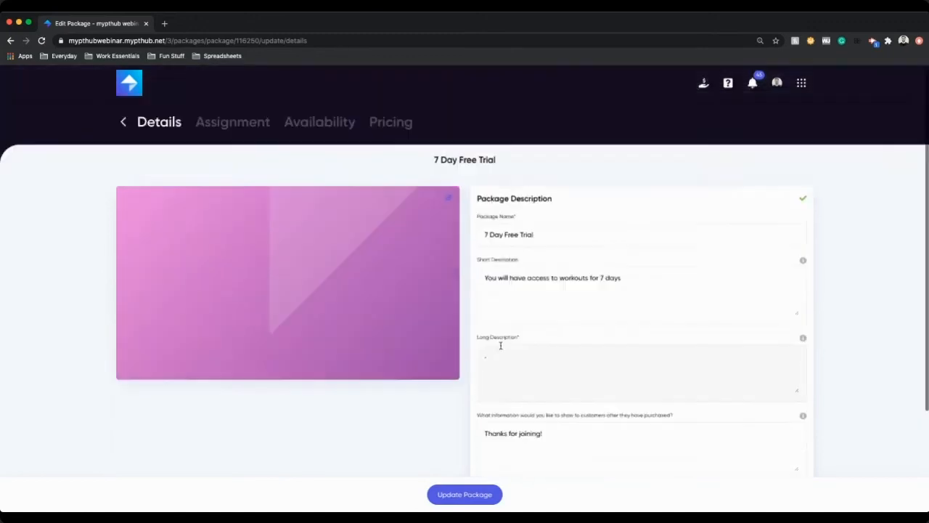
# Step: Review the package's assigned programs, workouts, nutrition plans, client groups and files
pyautogui.click(250, 127)
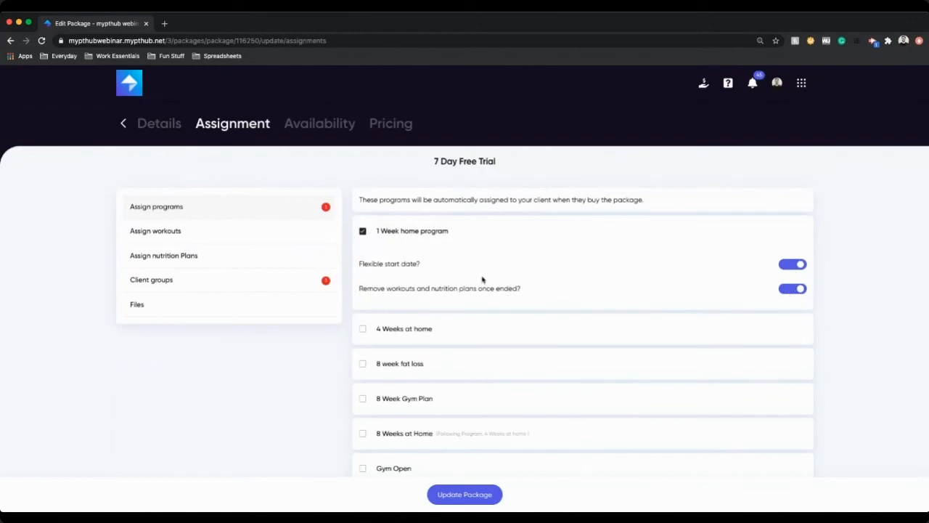
pyautogui.click(241, 237)
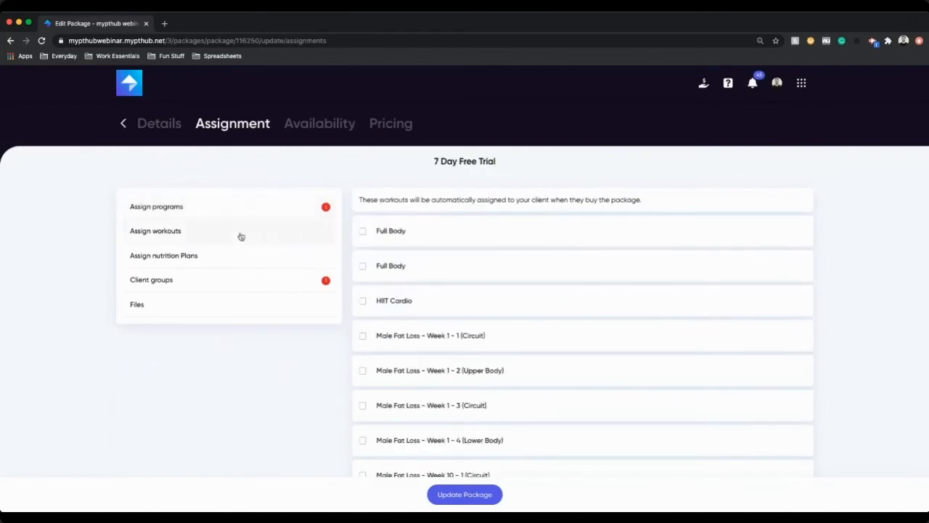
pyautogui.click(228, 260)
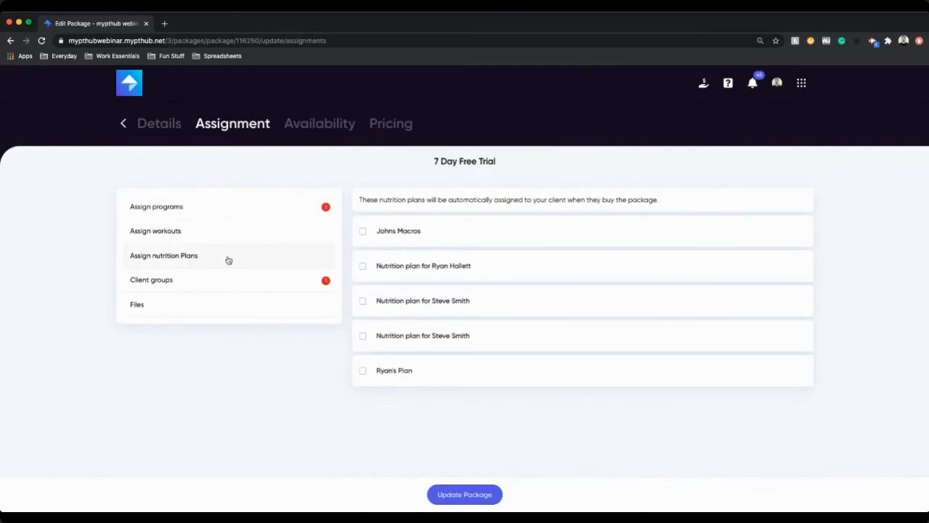
pyautogui.click(211, 285)
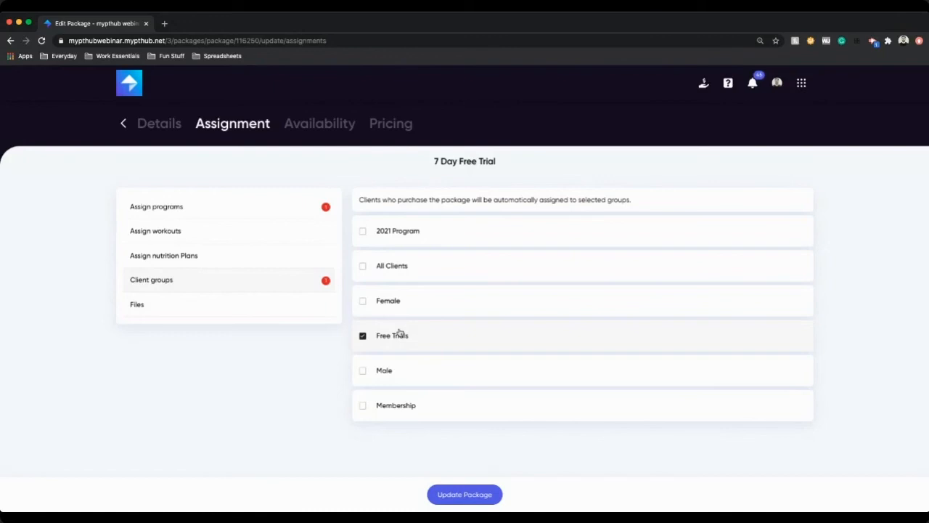
pyautogui.click(801, 82)
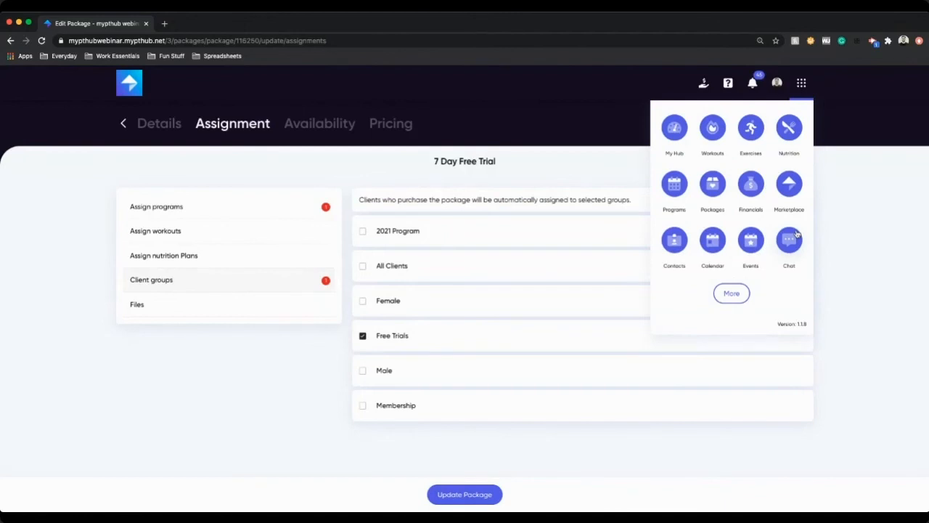
pyautogui.click(218, 310)
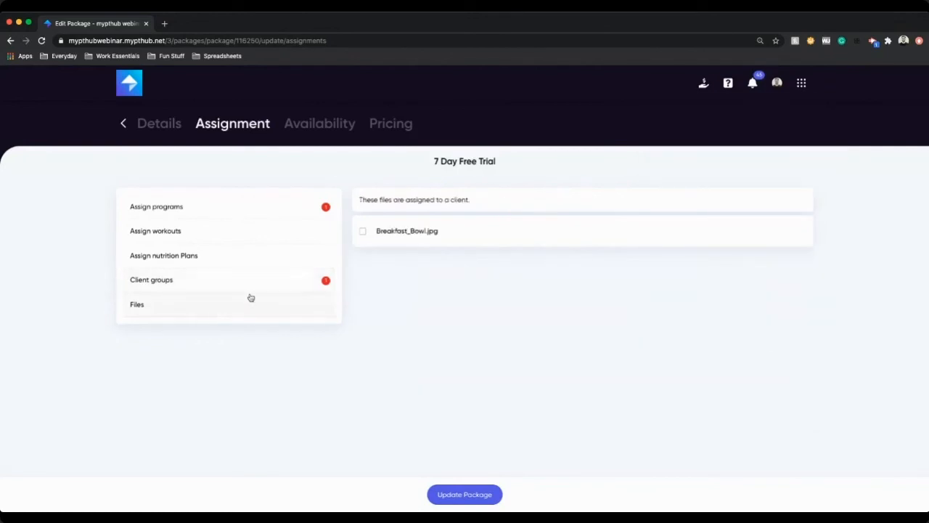
pyautogui.click(398, 235)
pyautogui.click(400, 225)
# Step: Review the package's availability settings and its free, period and pricing options
pyautogui.click(324, 125)
pyautogui.click(184, 236)
pyautogui.click(175, 258)
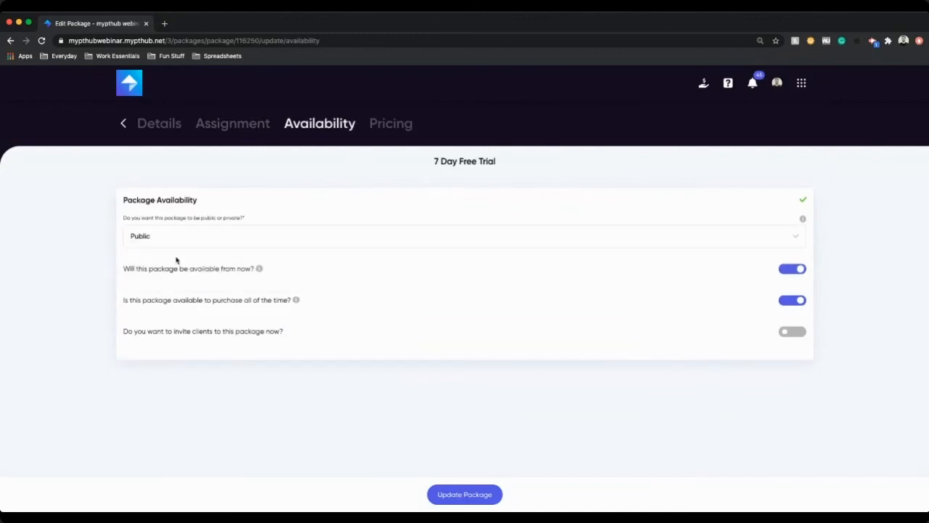
pyautogui.click(401, 126)
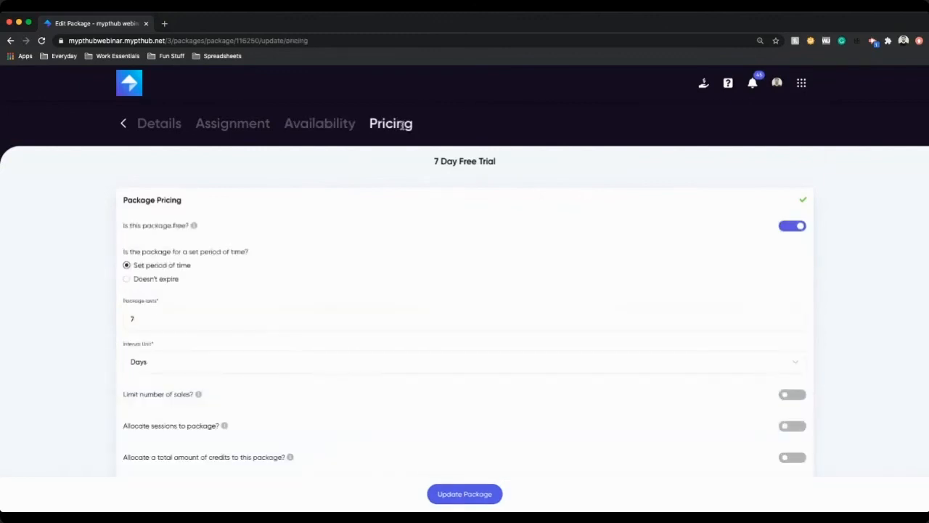
pyautogui.click(796, 228)
pyautogui.click(797, 228)
pyautogui.scroll(-1, 161, 305)
pyautogui.click(167, 285)
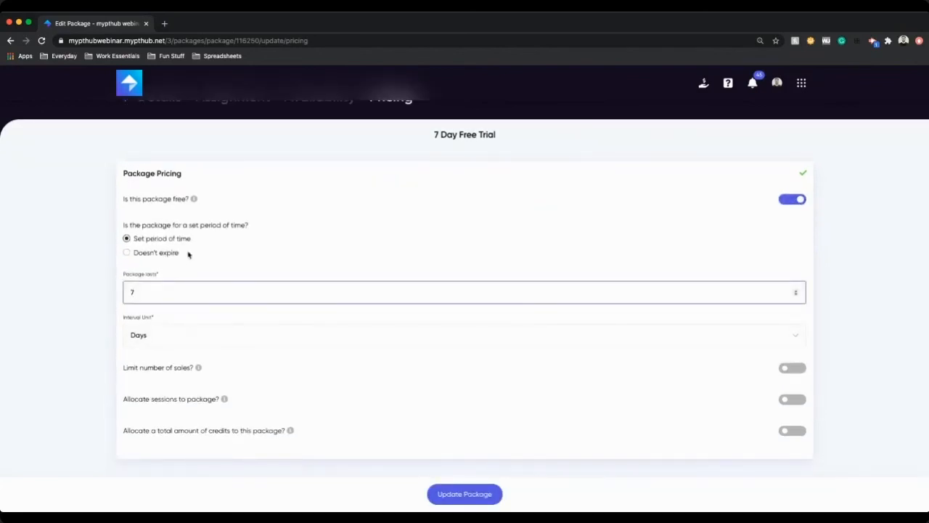
pyautogui.scroll(-1, 326, 324)
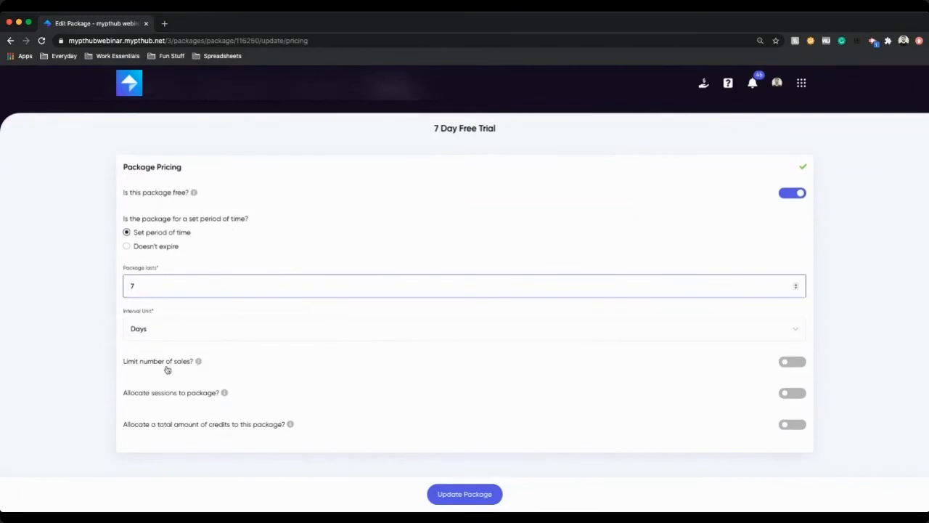
# Step: Try limiting the package to a maximum of 50 sales, then update the package without a limit
pyautogui.click(791, 361)
pyautogui.click(164, 402)
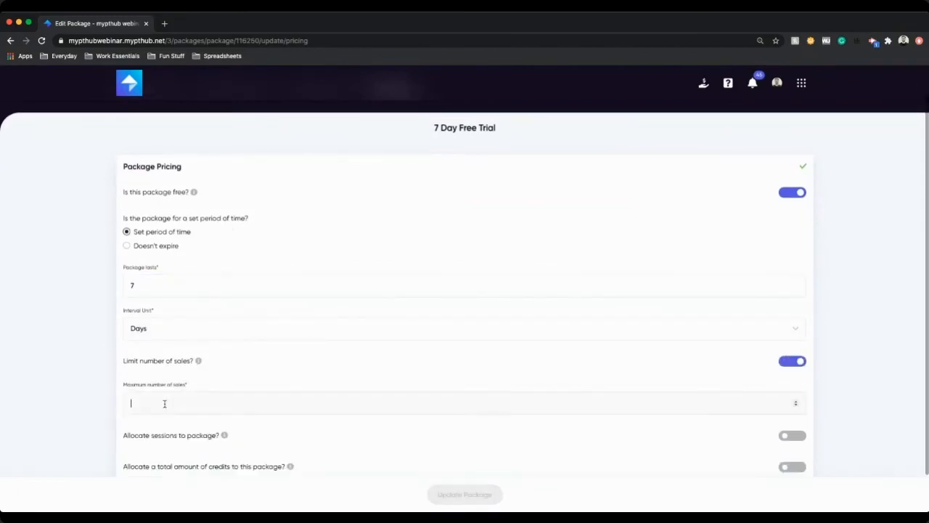
pyautogui.write('50')
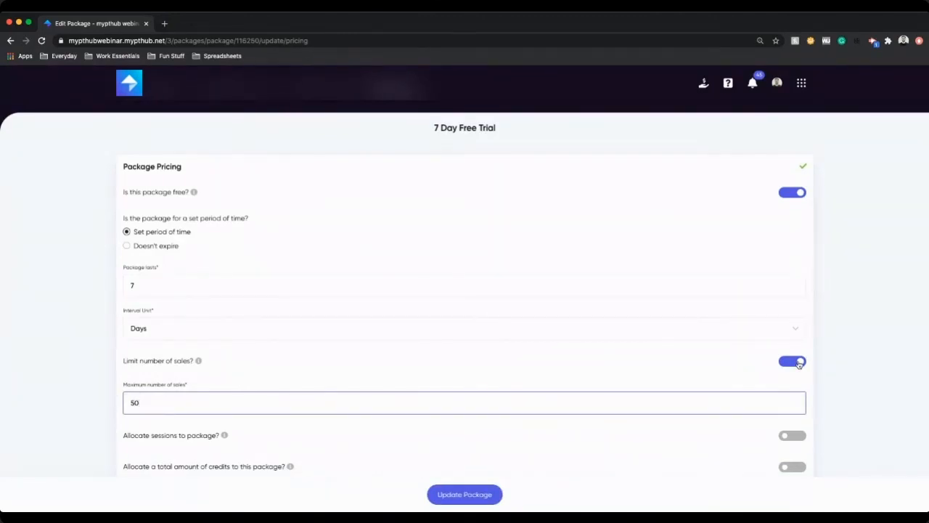
pyautogui.click(798, 361)
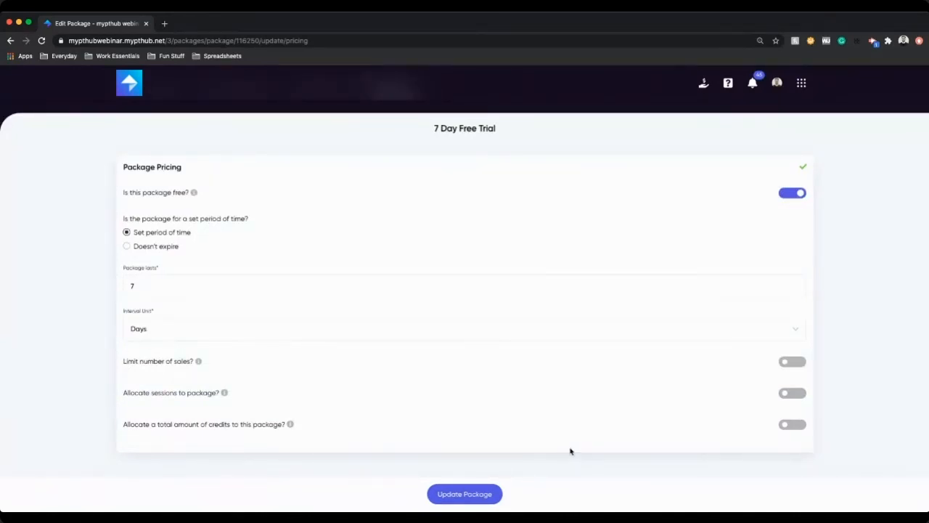
pyautogui.click(493, 494)
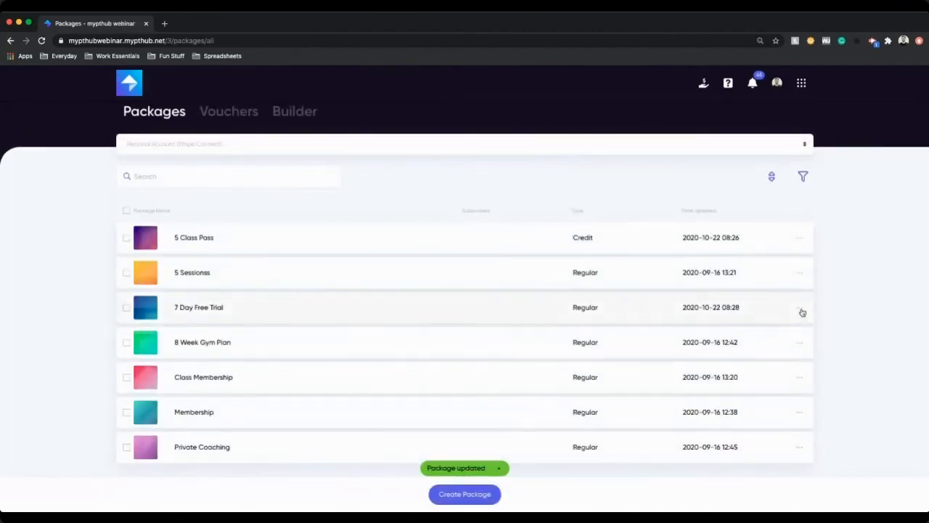
# Step: Get the 7 Day Free Trial package's share link and select its URL, then close the dialog
pyautogui.click(800, 310)
pyautogui.click(843, 377)
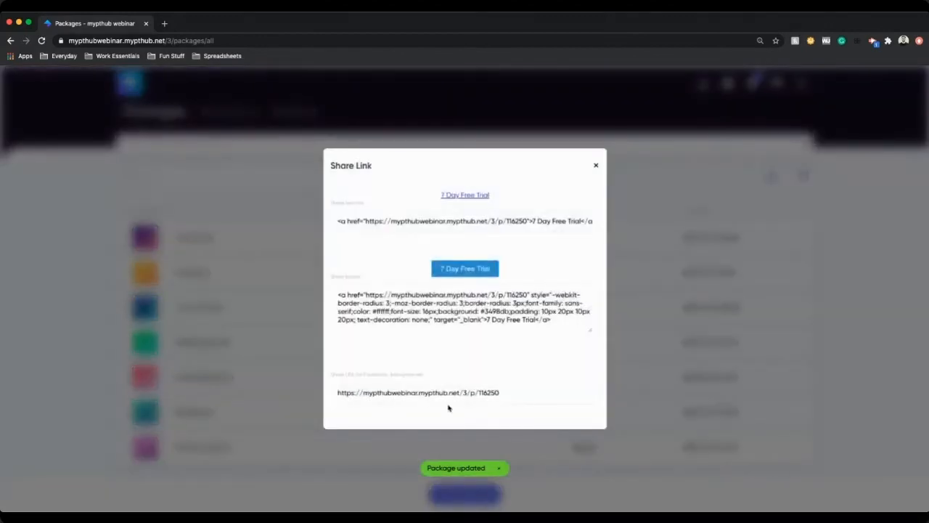
pyautogui.click(414, 393)
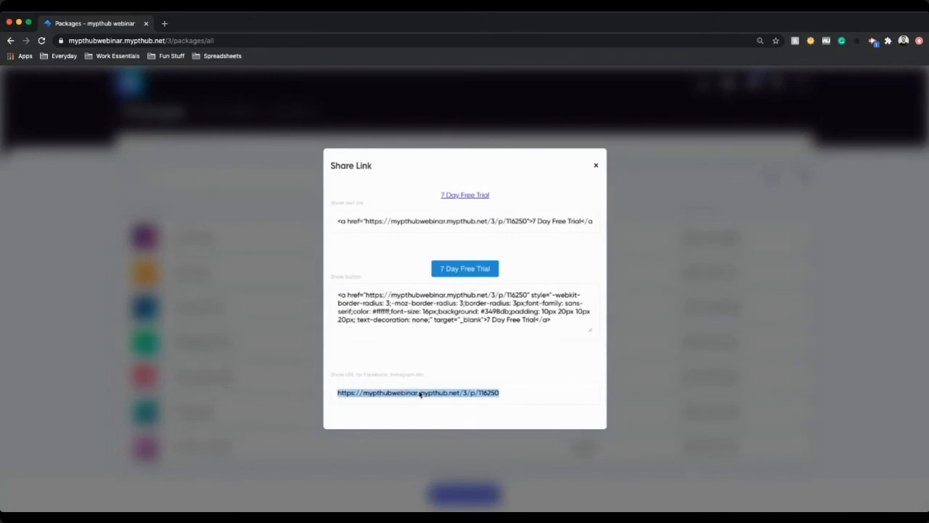
pyautogui.click(749, 326)
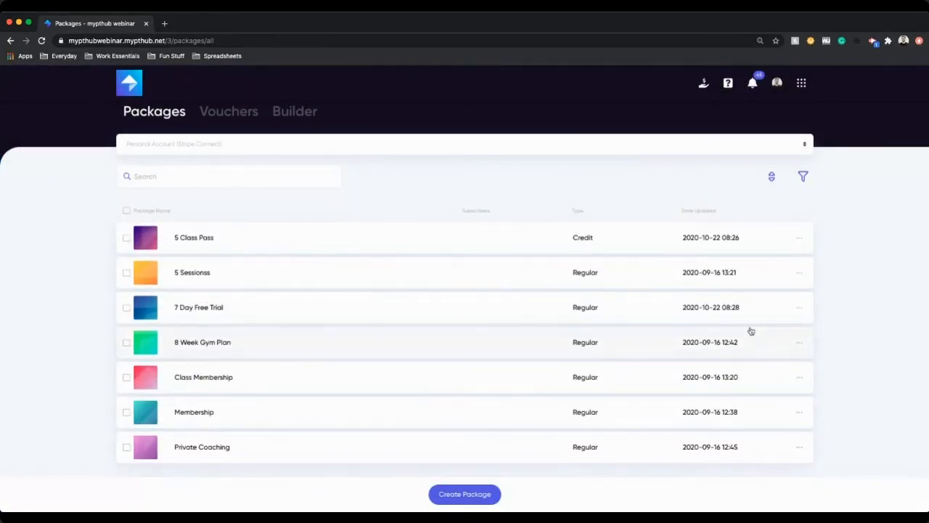
# Step: Open the 8 Week Gym Plan package for editing and review its details and program assignments
pyautogui.click(210, 342)
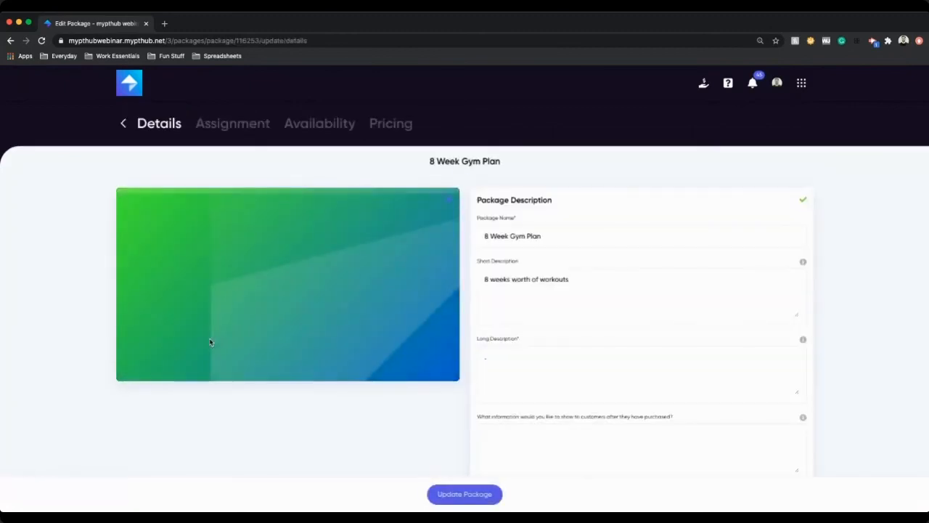
pyautogui.click(251, 128)
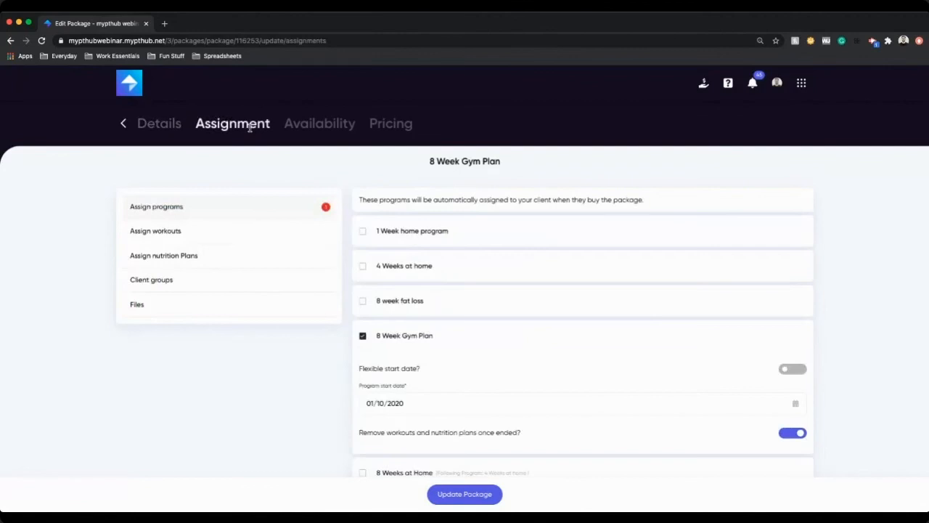
pyautogui.click(179, 129)
pyautogui.moveTo(492, 237); pyautogui.dragTo(615, 279)
pyautogui.click(224, 131)
# Step: Set the assigned 8 Week Gym Plan program's start date to 01/11/2020
pyautogui.scroll(-1, 515, 359)
pyautogui.click(394, 354)
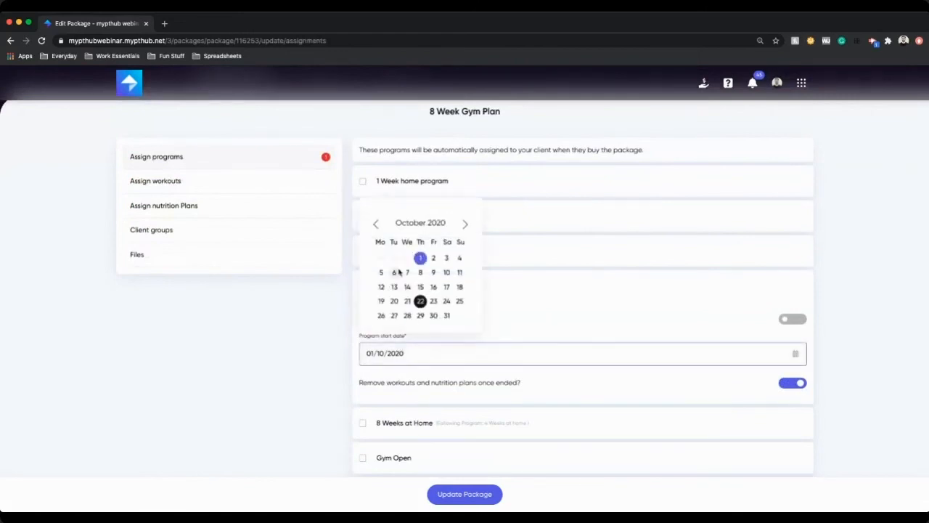
pyautogui.click(466, 225)
pyautogui.click(459, 258)
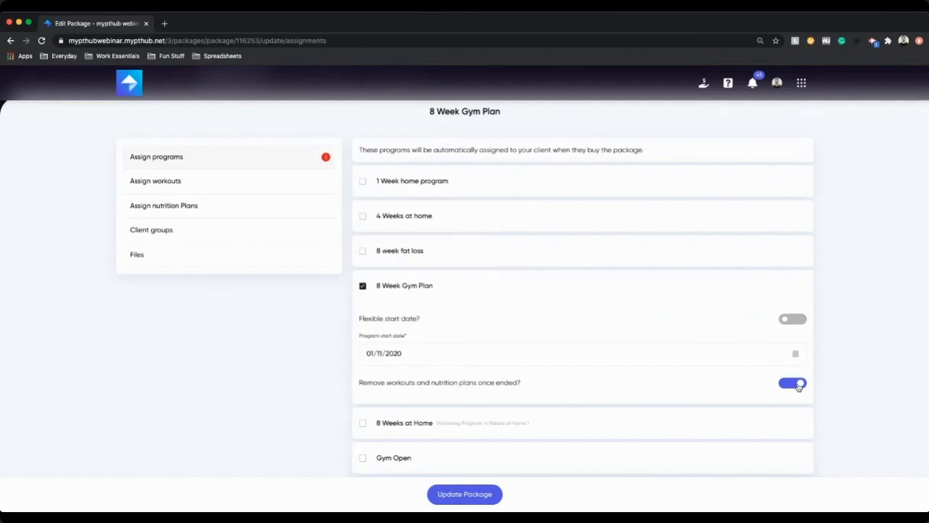
# Step: Review the package's client groups, then switch to its availability settings
pyautogui.click(207, 228)
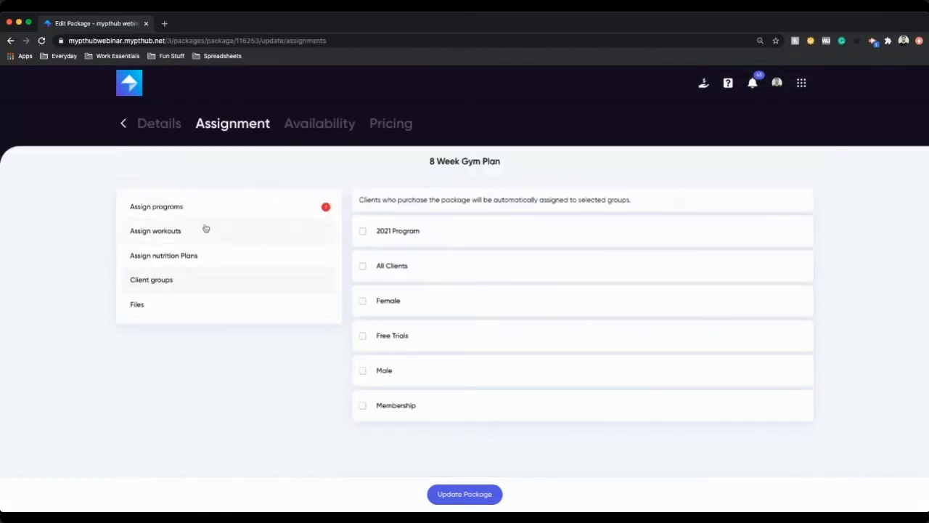
pyautogui.click(437, 235)
pyautogui.click(313, 124)
pyautogui.click(231, 122)
pyautogui.click(309, 122)
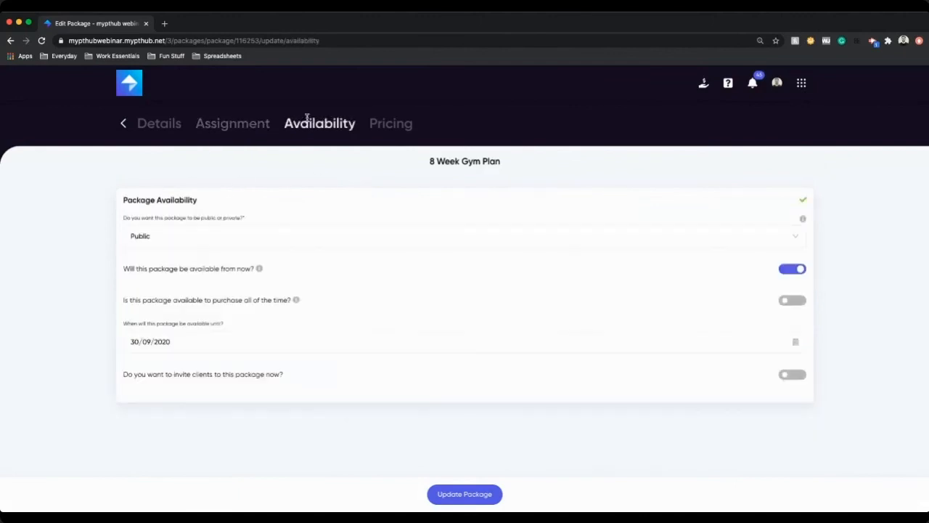
# Step: Set the date the package is available until to 31/10/2020
pyautogui.click(186, 345)
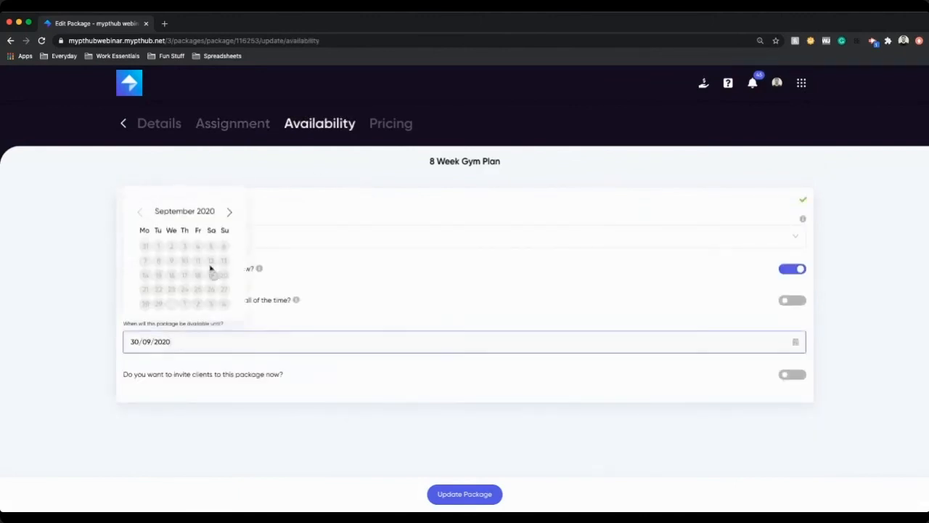
pyautogui.click(230, 214)
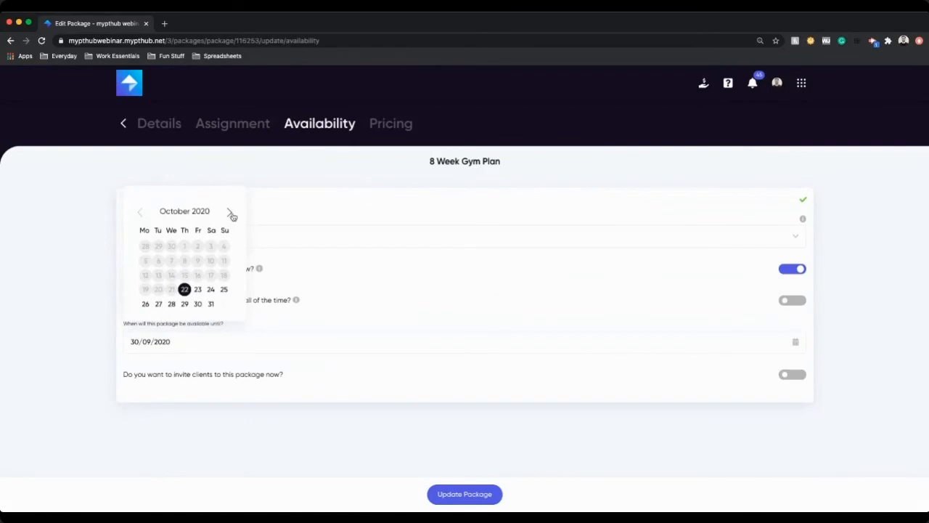
pyautogui.click(230, 213)
pyautogui.click(140, 211)
pyautogui.click(210, 304)
pyautogui.click(879, 300)
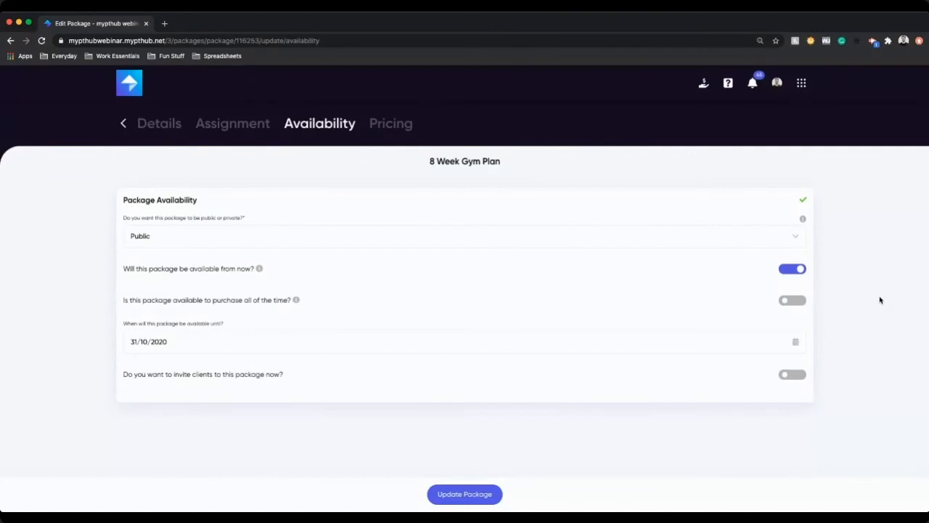
# Step: Try inviting the Free Trials client group to the package, then remove it and turn invitations off
pyautogui.click(800, 82)
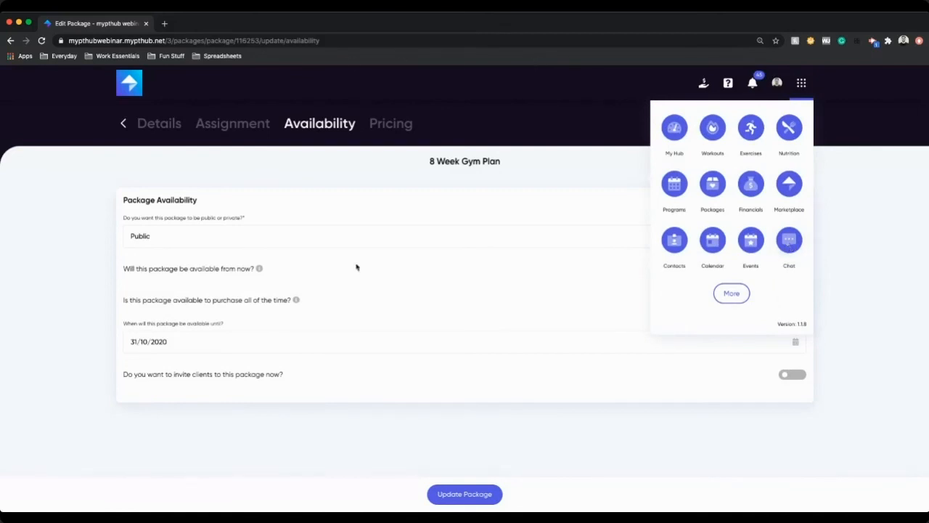
pyautogui.click(801, 378)
pyautogui.click(796, 376)
pyautogui.scroll(-1, 191, 427)
pyautogui.click(206, 388)
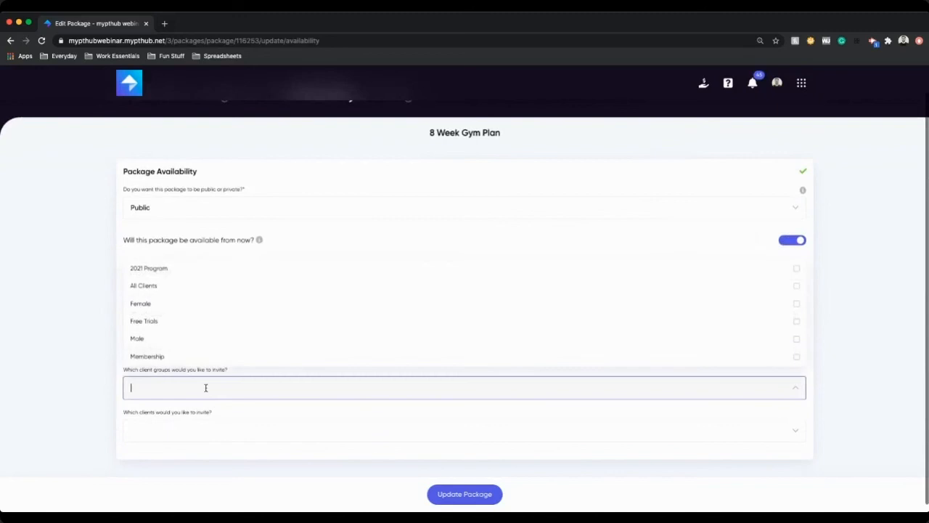
pyautogui.click(154, 324)
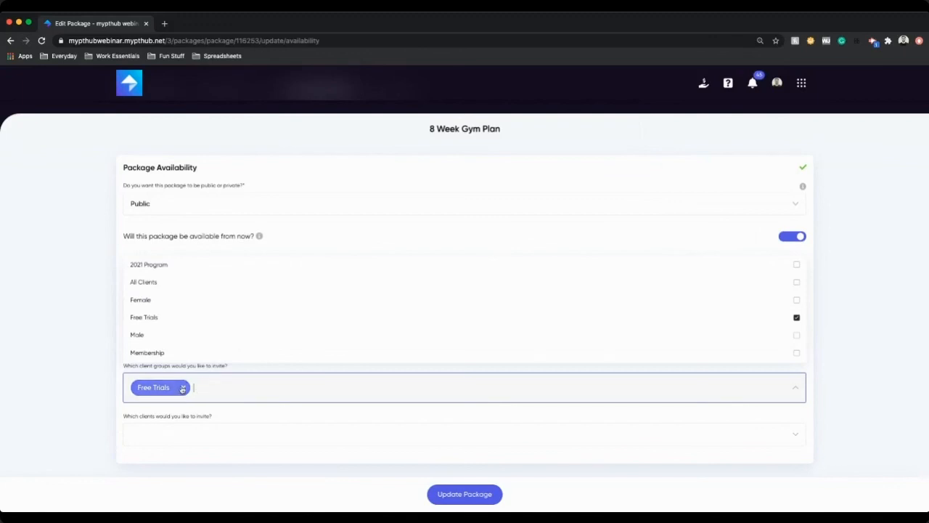
pyautogui.click(183, 387)
pyautogui.click(792, 342)
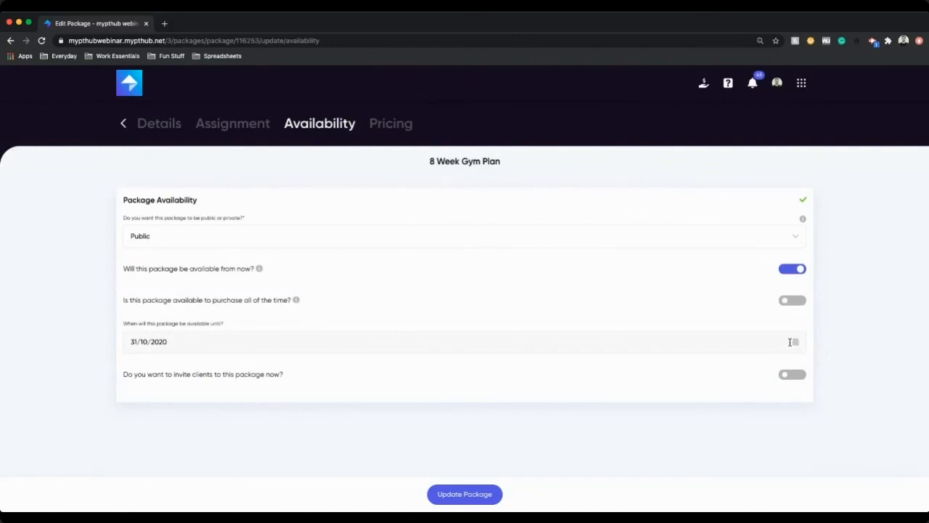
# Step: Review the package's pricing settings and update the package
pyautogui.click(396, 124)
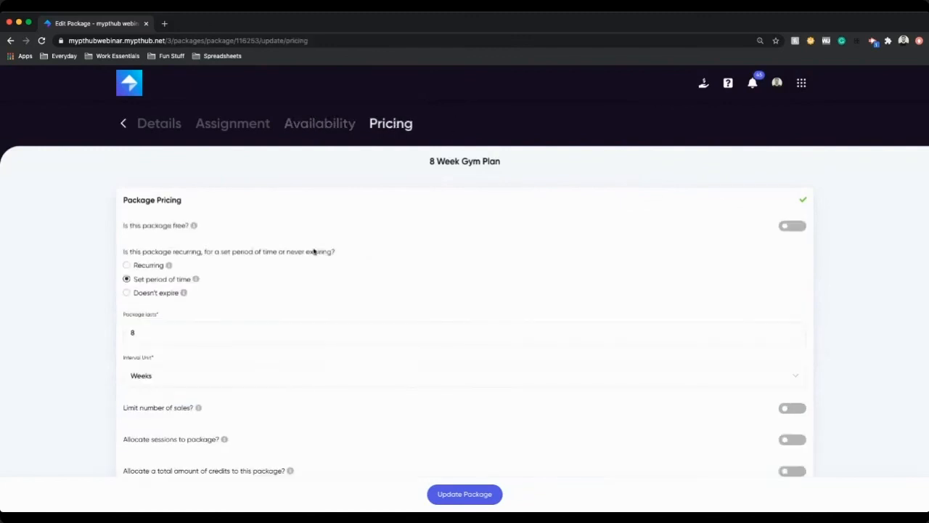
pyautogui.scroll(-1, 168, 251)
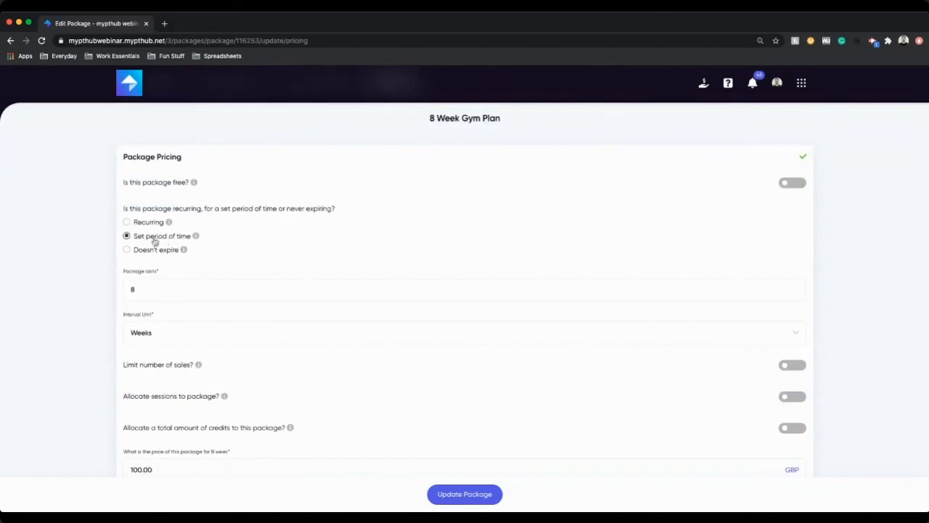
pyautogui.scroll(-1, 286, 283)
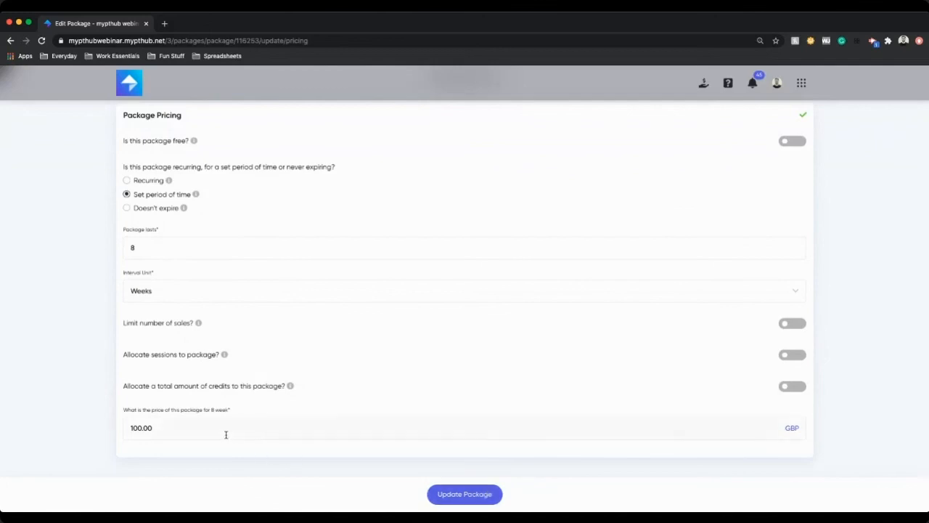
pyautogui.scroll(2, 229, 434)
pyautogui.click(457, 495)
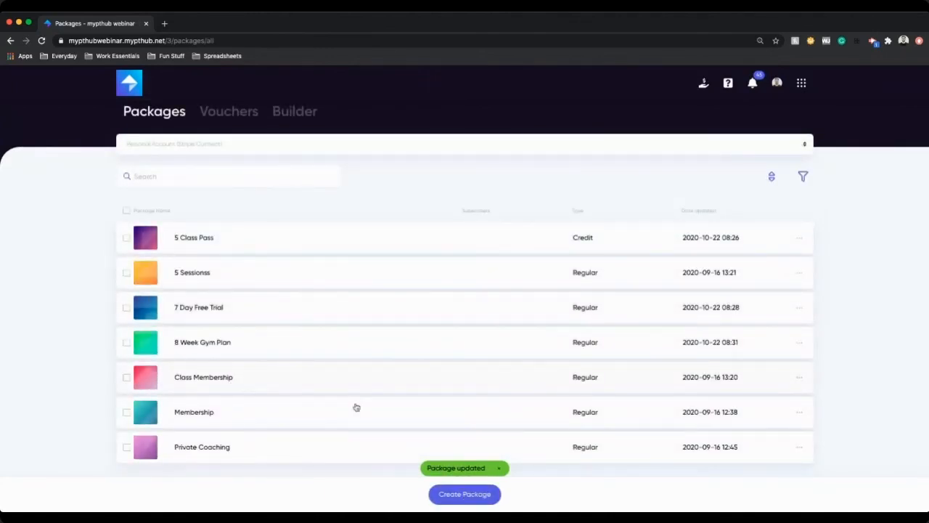
# Step: Get the 8 Week Gym Plan package's share link, select its URL and close the dialog
pyautogui.click(799, 351)
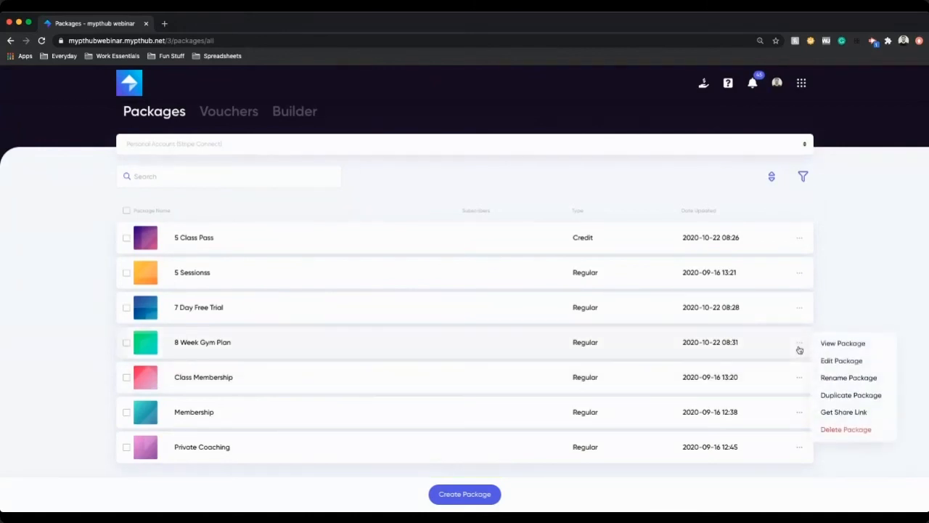
pyautogui.click(831, 408)
pyautogui.click(426, 393)
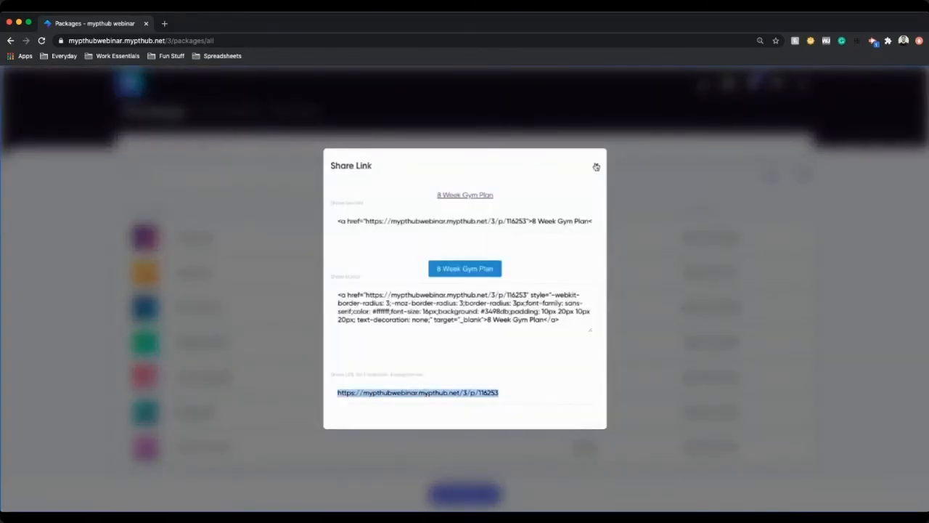
pyautogui.click(596, 166)
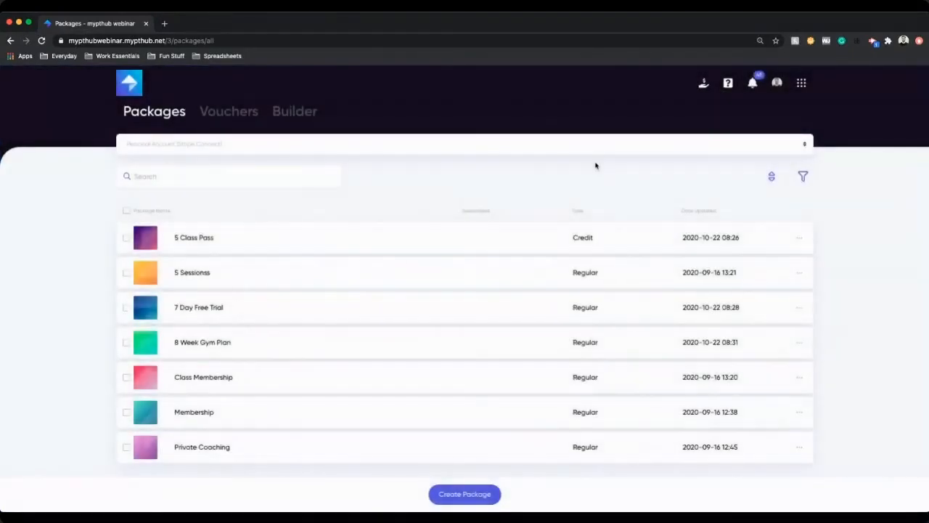
# Step: Open the Membership package for editing and review its client groups and assigned workouts
pyautogui.click(251, 413)
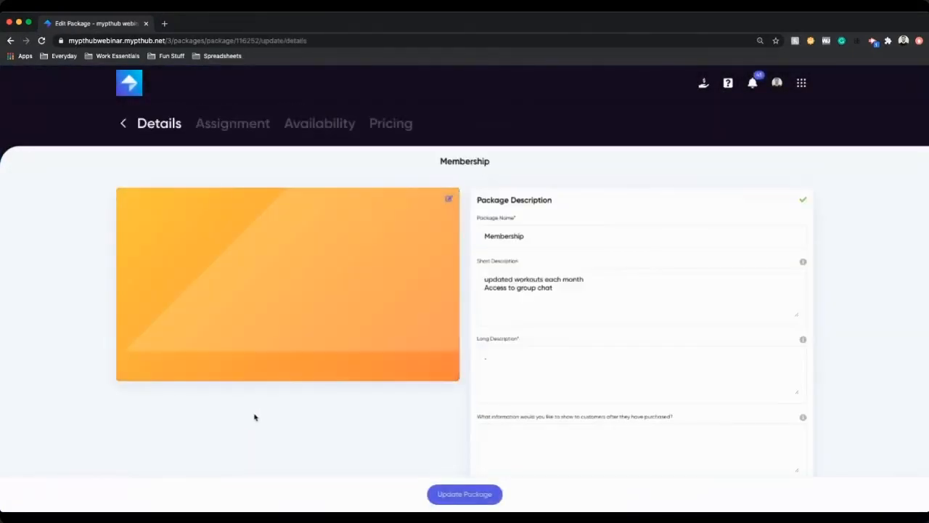
pyautogui.click(234, 128)
pyautogui.click(189, 287)
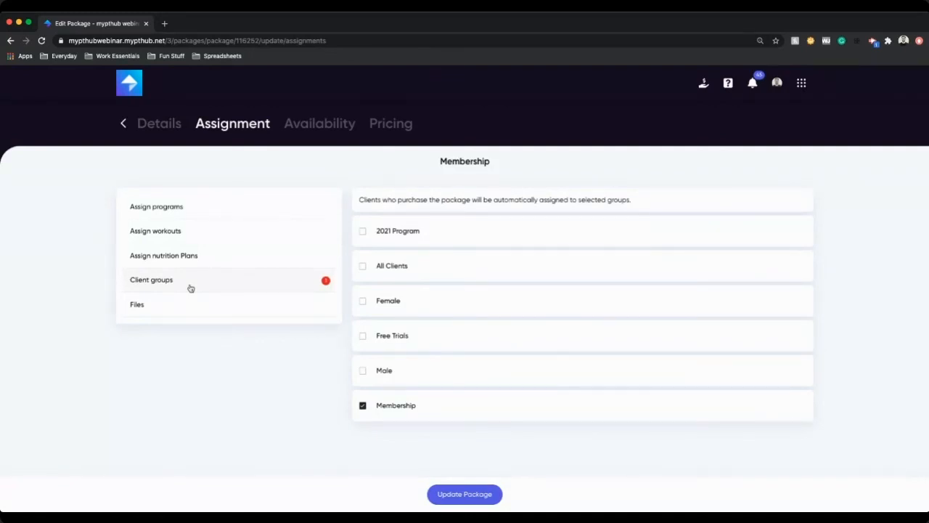
pyautogui.click(215, 235)
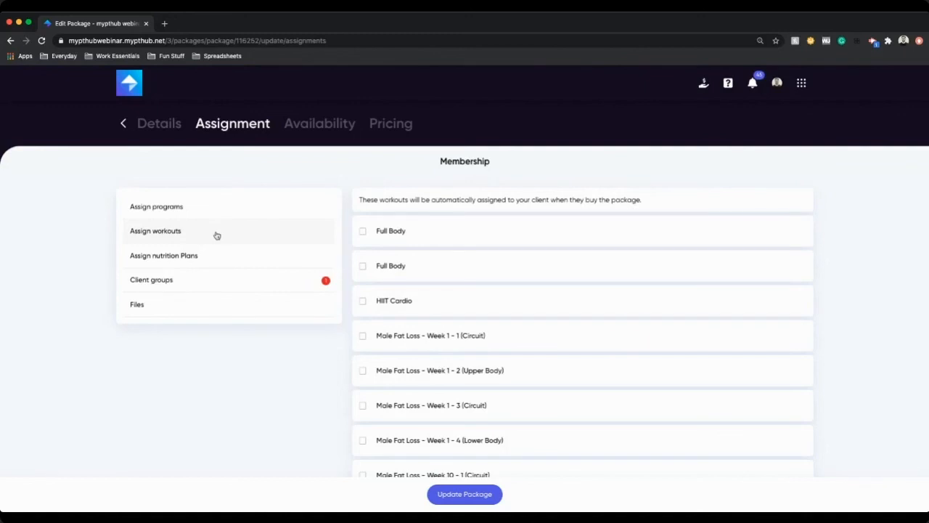
# Step: Try inviting the 2021 Program client group to the Membership package, then remove it and turn invitations off
pyautogui.click(307, 122)
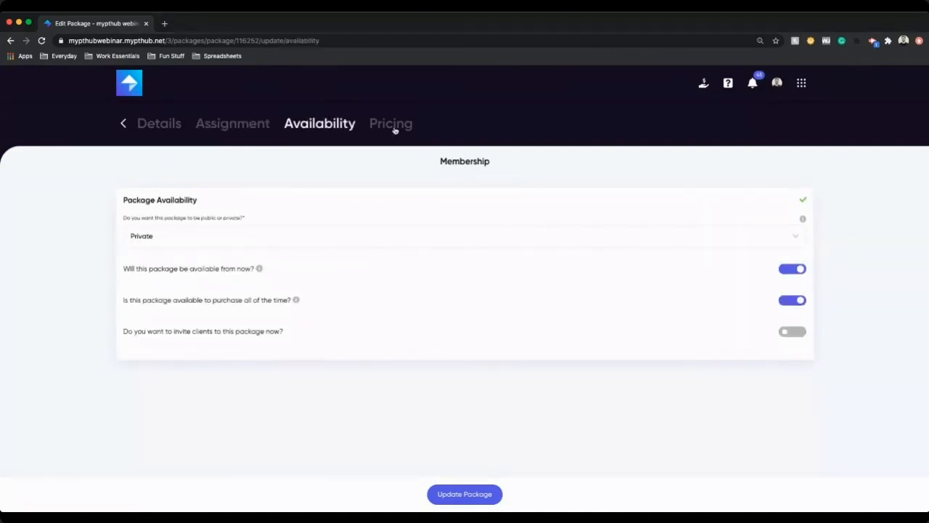
pyautogui.click(792, 331)
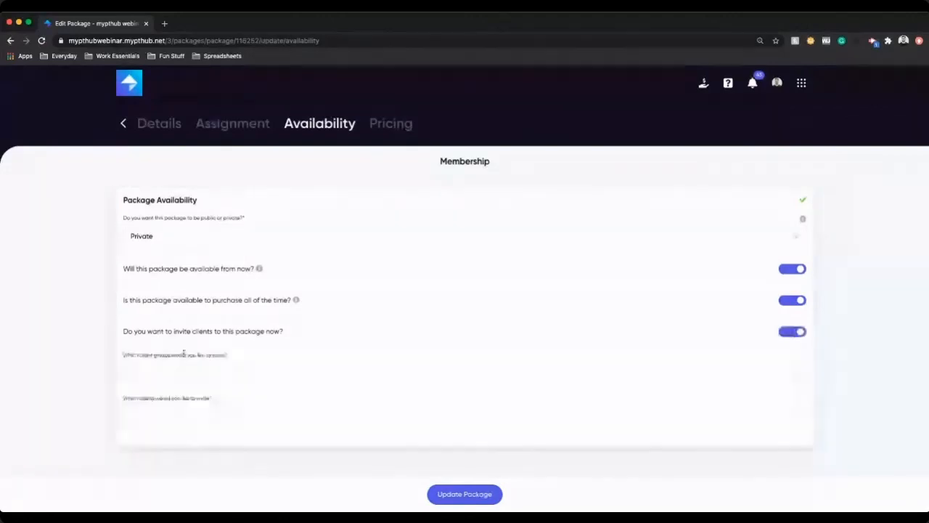
pyautogui.click(183, 372)
pyautogui.click(165, 255)
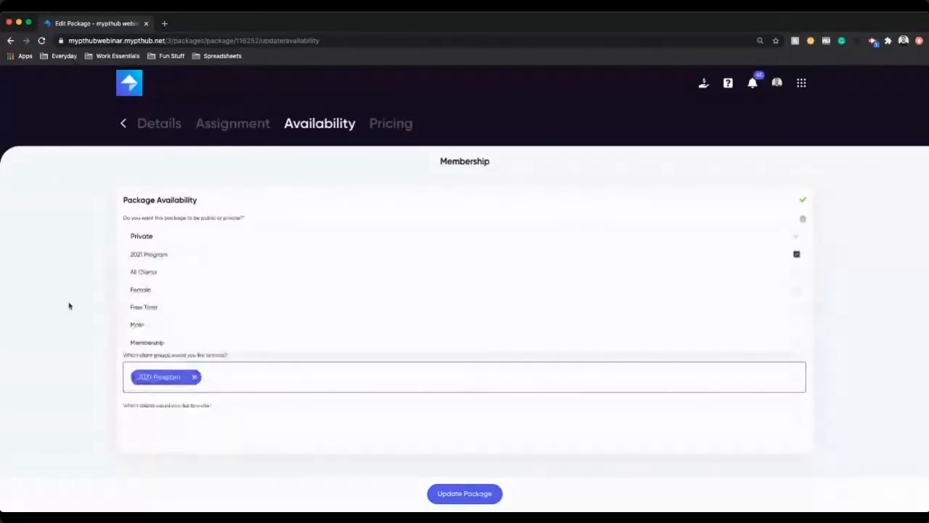
pyautogui.click(69, 305)
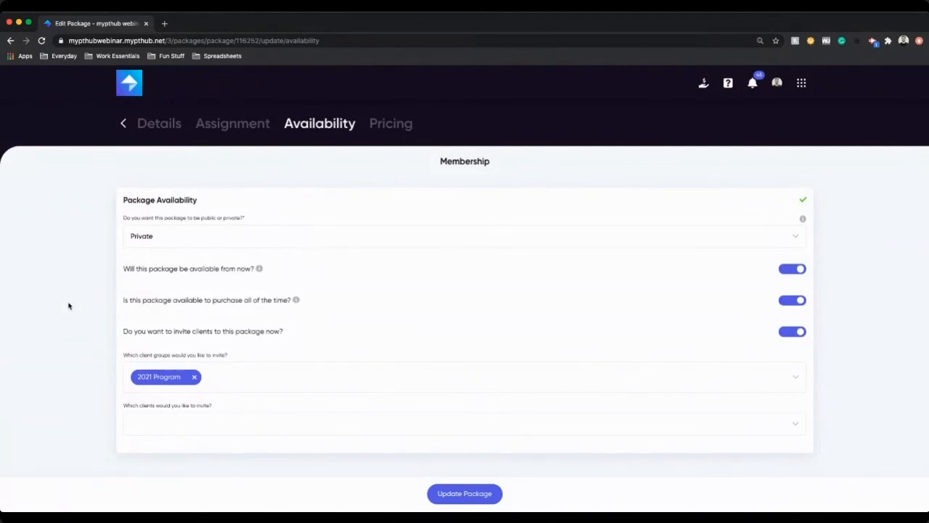
pyautogui.click(194, 377)
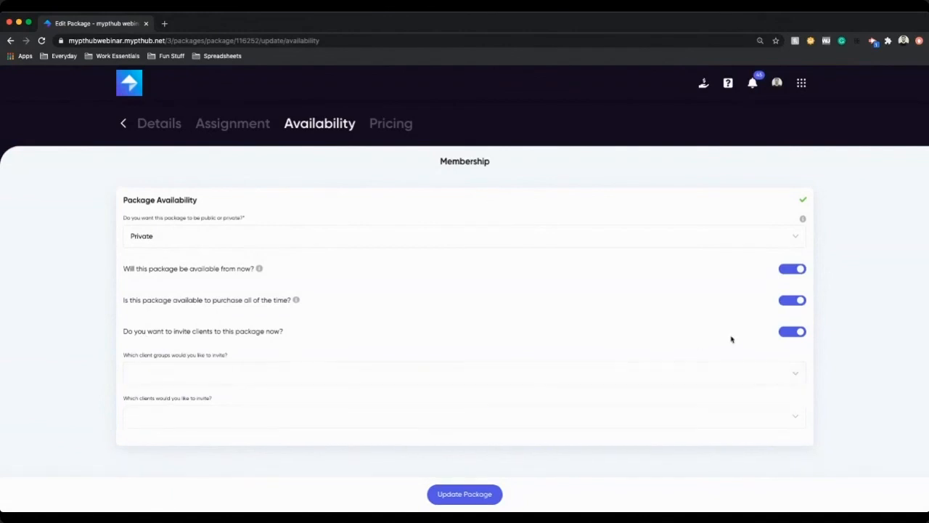
pyautogui.click(798, 333)
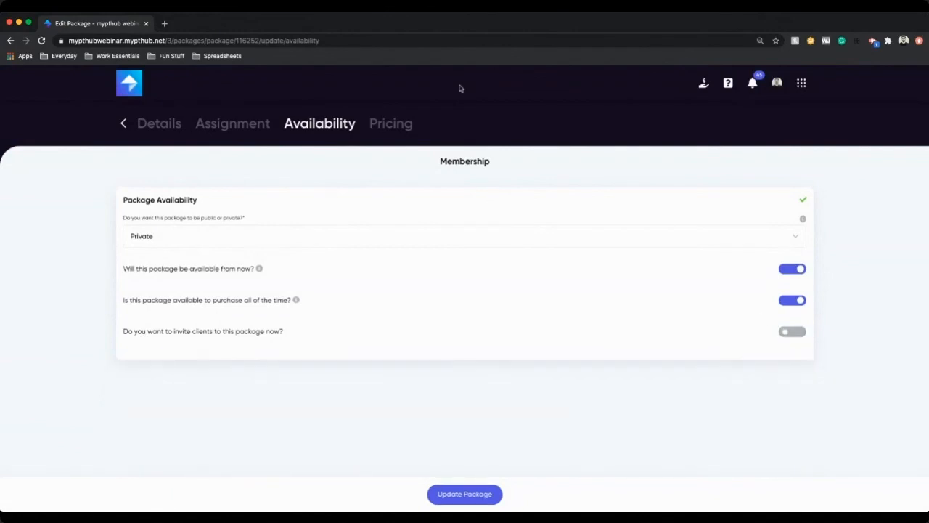
# Step: Open the Membership package's pricing, keep it recurring monthly and indefinite, and update the package
pyautogui.click(379, 125)
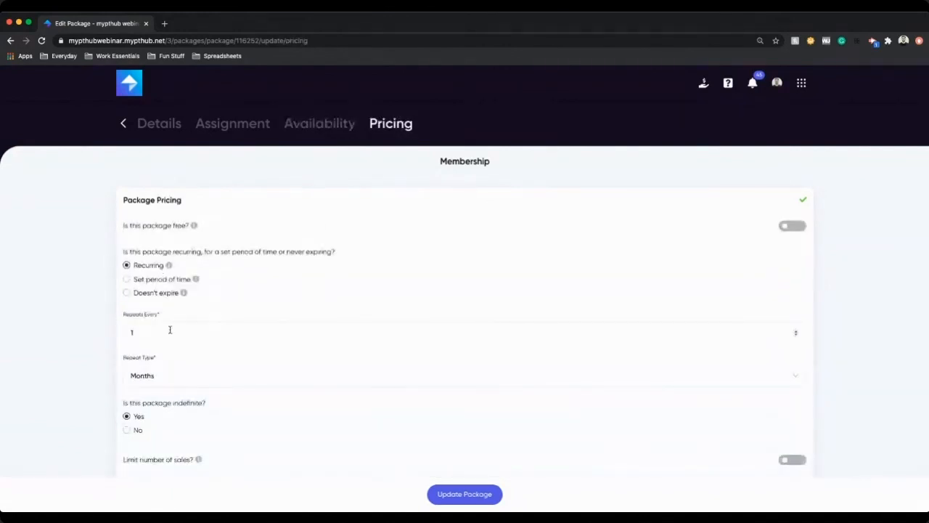
pyautogui.scroll(-1, 208, 357)
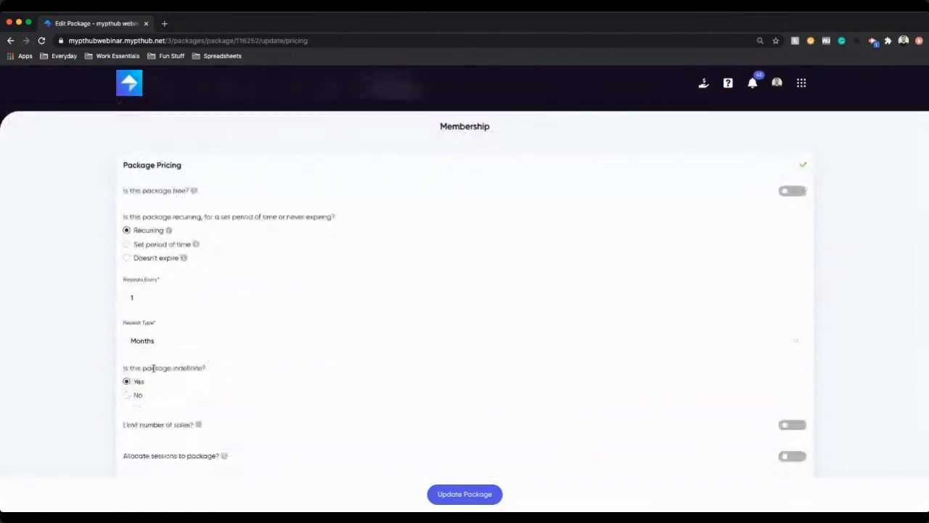
pyautogui.click(129, 395)
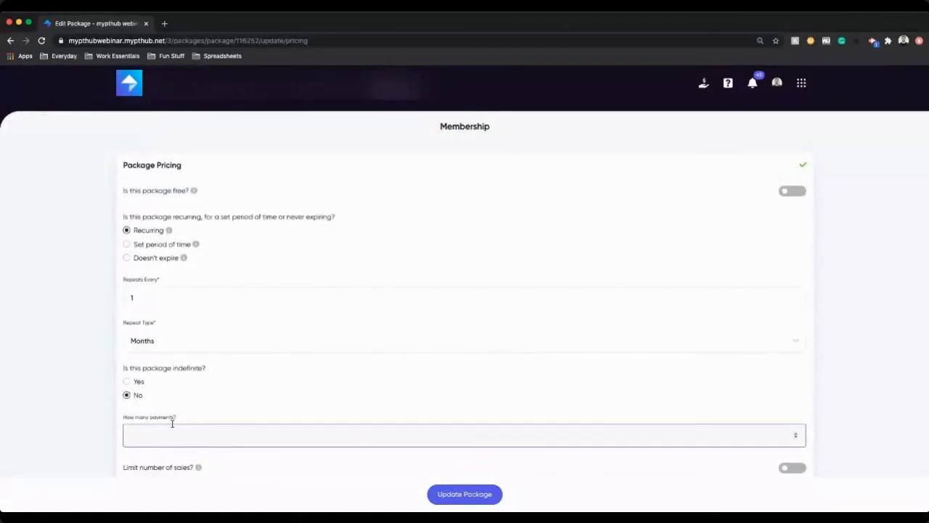
pyautogui.write('12')
pyautogui.click(138, 383)
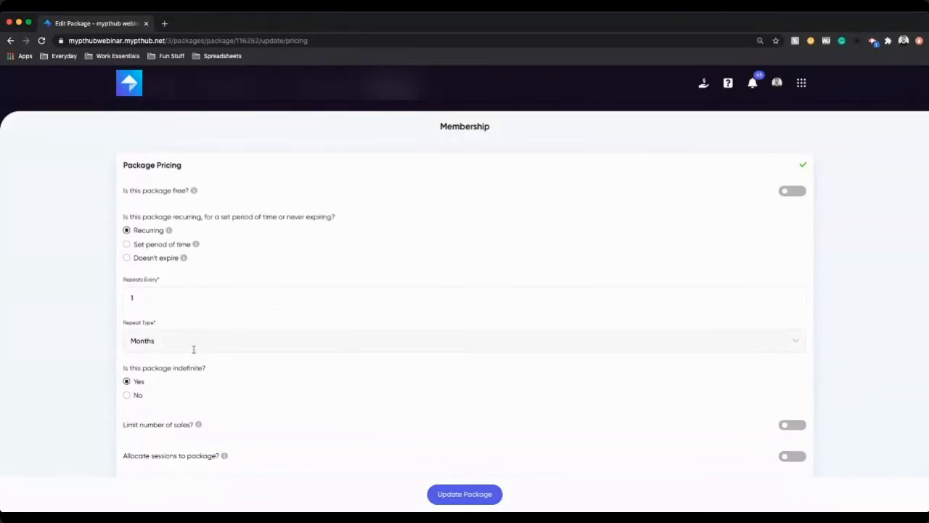
pyautogui.scroll(-3, 193, 349)
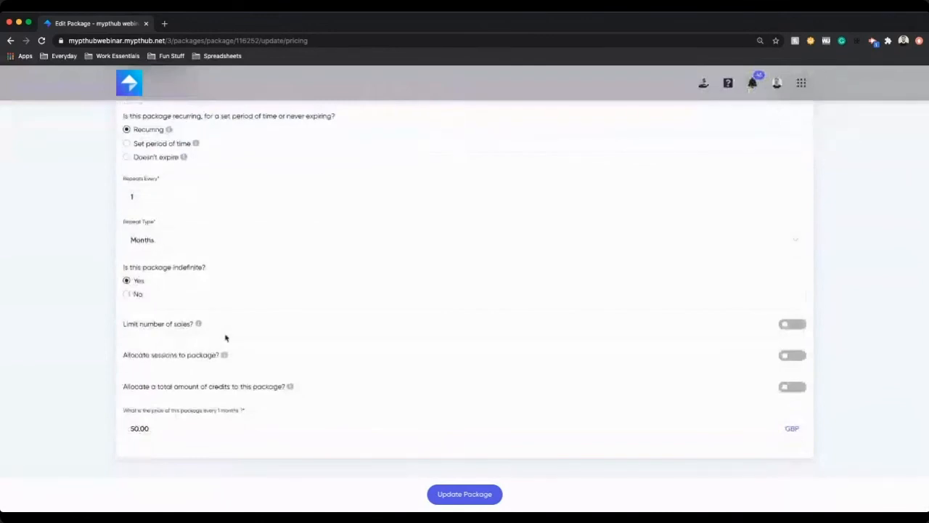
pyautogui.click(468, 493)
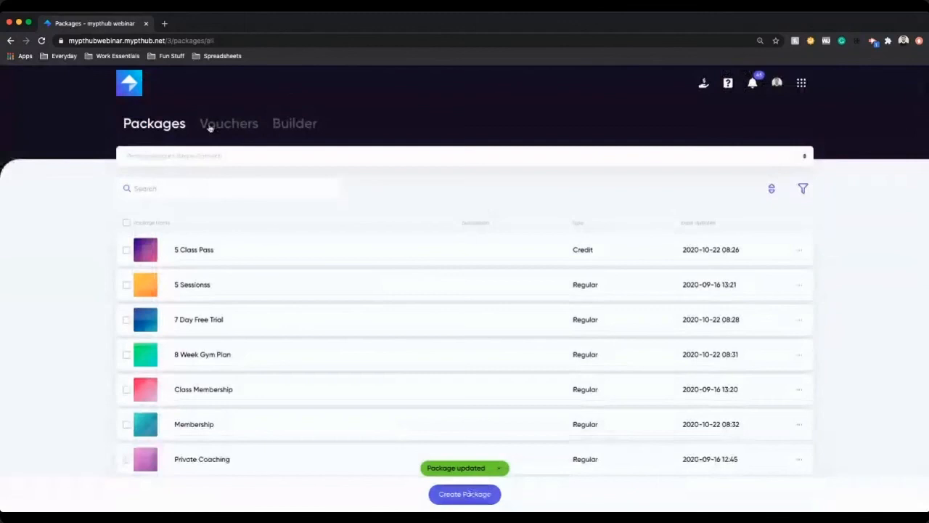
# Step: Create a new voucher with code 10OFF, a percentage amount of 10 and Forever duration
pyautogui.click(209, 126)
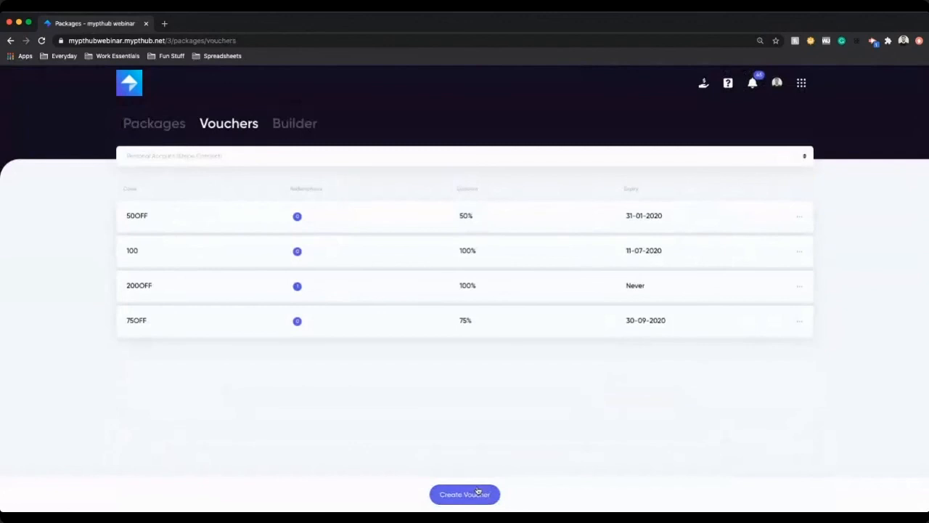
pyautogui.click(477, 491)
pyautogui.write('10OFF')
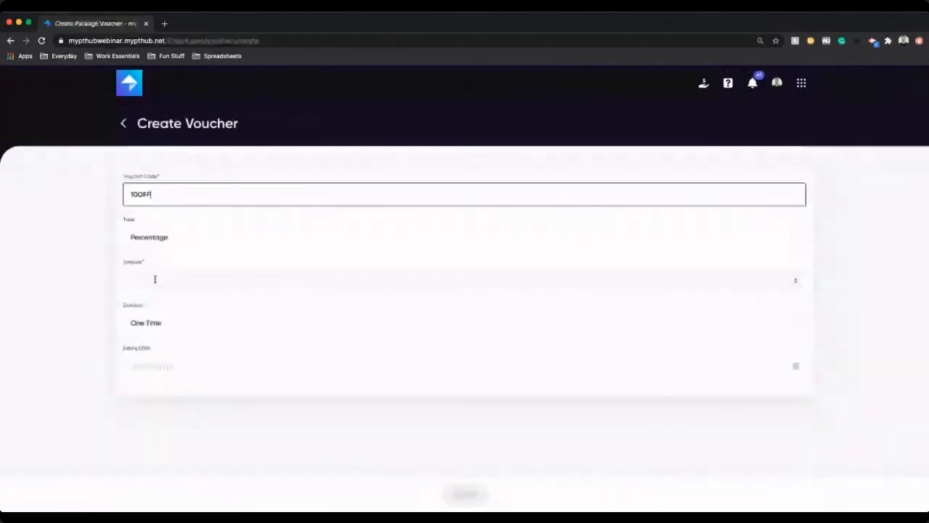
pyautogui.click(153, 279)
pyautogui.write('10')
pyautogui.click(184, 322)
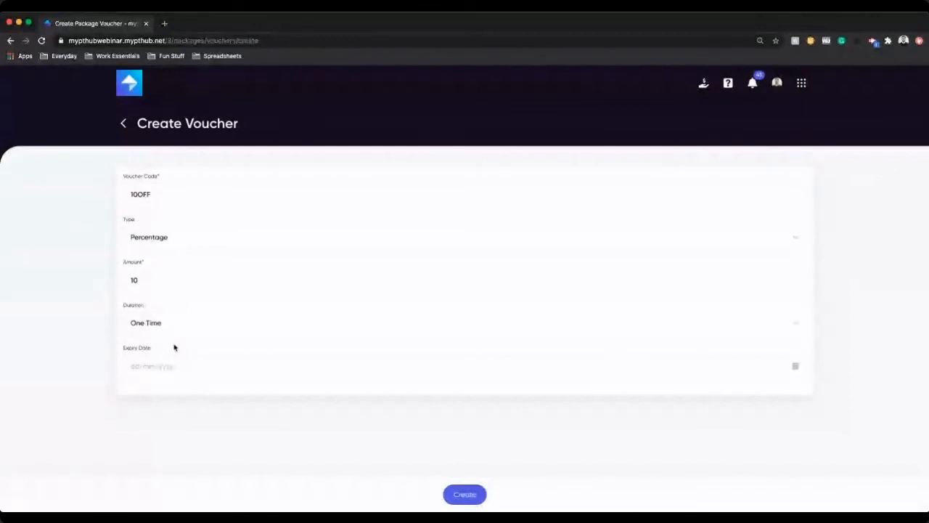
pyautogui.click(171, 329)
pyautogui.click(158, 358)
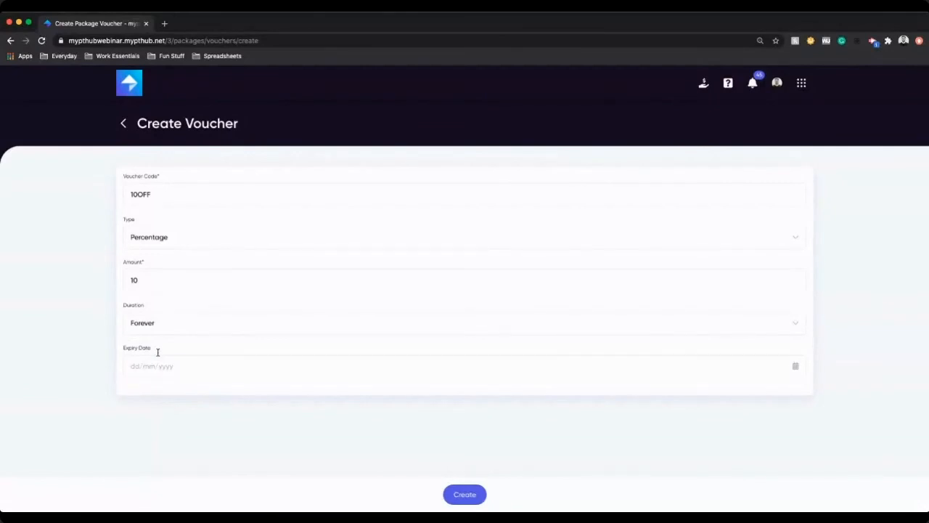
# Step: Set the voucher's expiry date to 31/10/2020
pyautogui.click(170, 358)
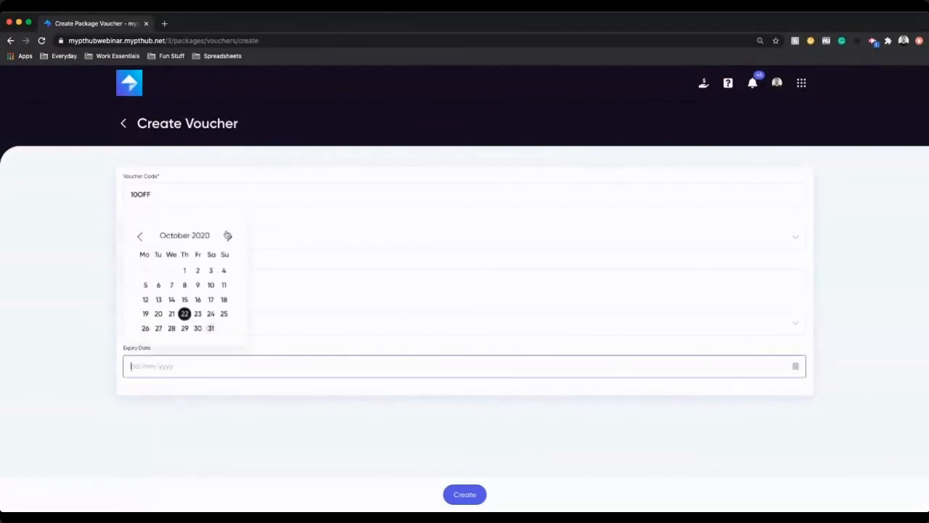
pyautogui.click(228, 236)
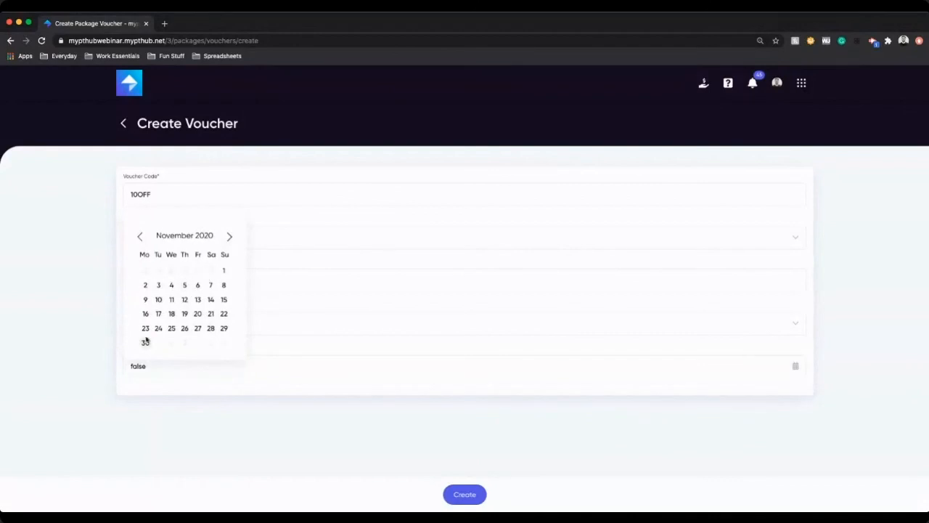
pyautogui.click(140, 238)
pyautogui.click(211, 323)
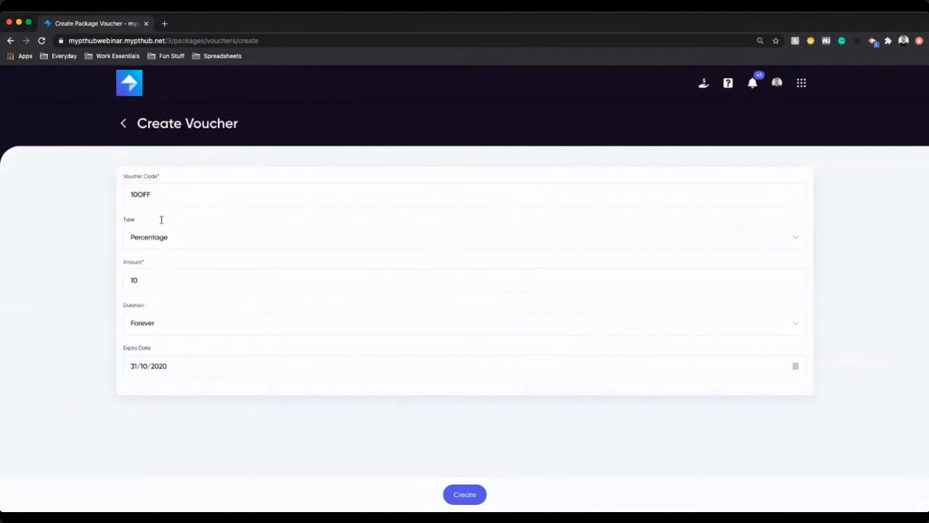
# Step: Change the voucher code to 50OFF and the amount to 50, then create the voucher
pyautogui.moveTo(158, 193); pyautogui.dragTo(121, 195)
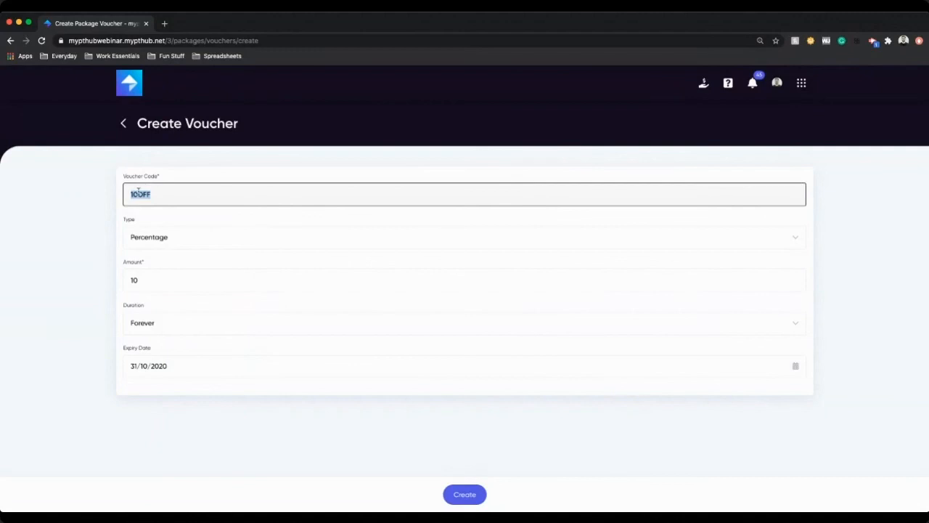
pyautogui.click(165, 194)
pyautogui.press('BackSpace')
pyautogui.press('BackSpace')
pyautogui.press('BackSpace')
pyautogui.press('BackSpace')
pyautogui.press('BackSpace')
pyautogui.write('50OFF')
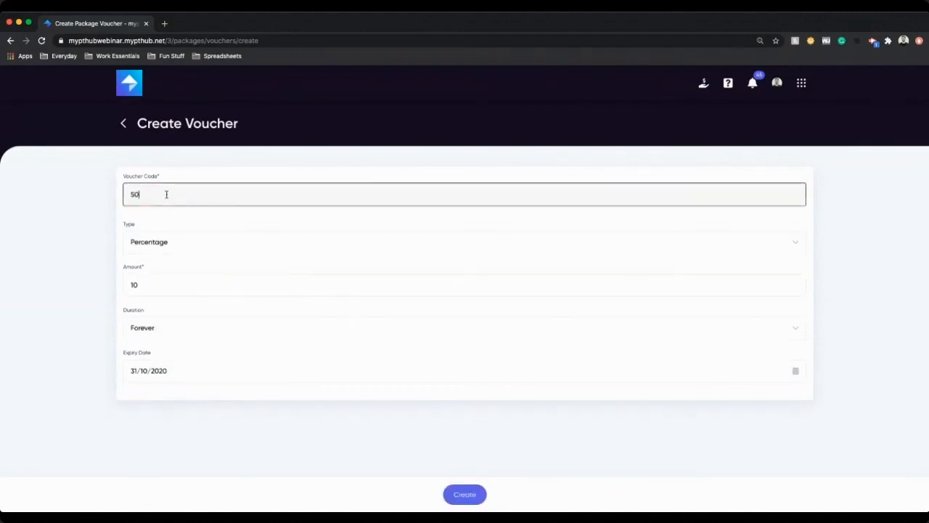
pyautogui.click(151, 280)
pyautogui.press('BackSpace')
pyautogui.press('BackSpace')
pyautogui.write('50')
pyautogui.click(465, 493)
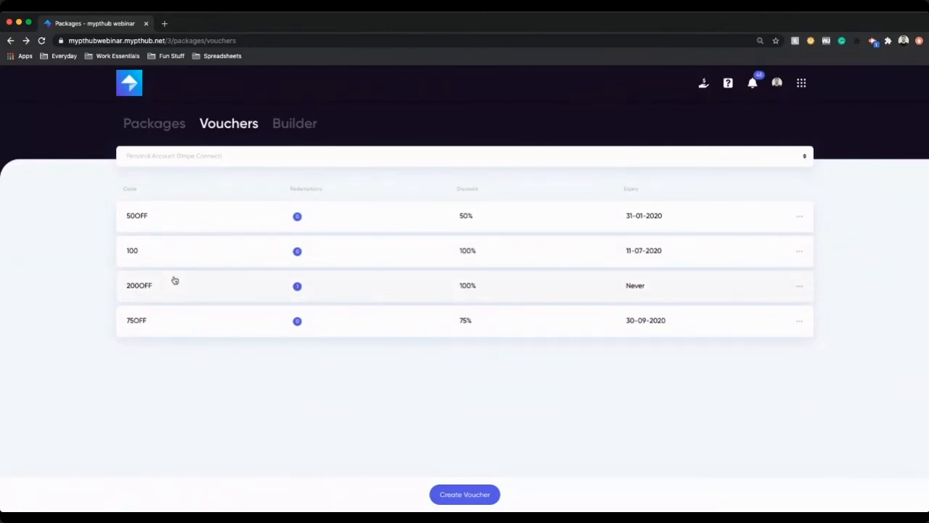
# Step: Start a package in the Builder by choosing the Male audience, a market and the Male Fat Loss goal
pyautogui.click(296, 127)
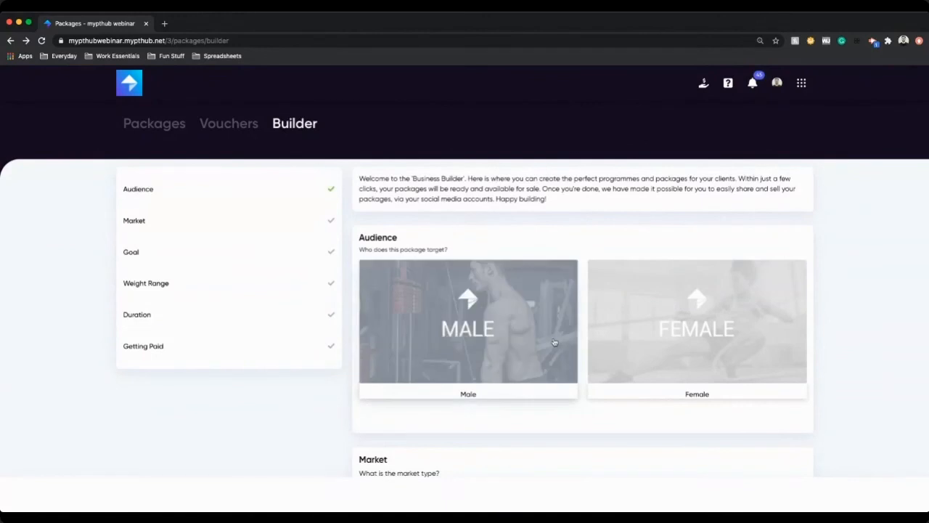
pyautogui.click(457, 320)
pyautogui.click(472, 225)
pyautogui.click(653, 392)
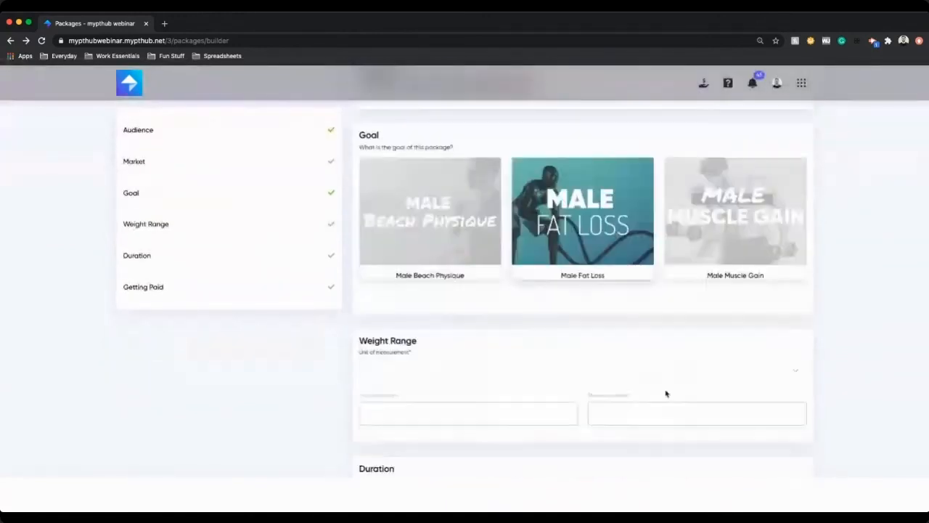
pyautogui.scroll(5, 667, 394)
pyautogui.scroll(5, 666, 394)
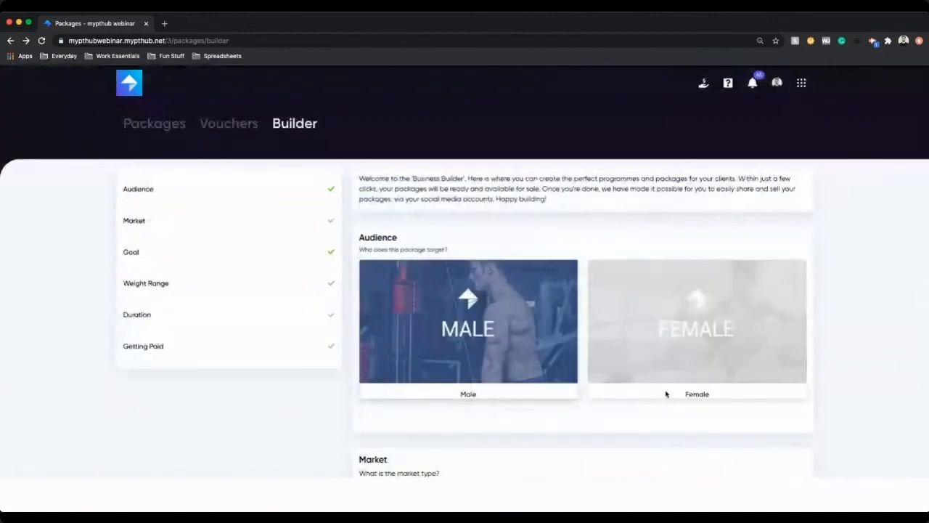
pyautogui.scroll(-20, 666, 394)
# Step: Open Finance and browse the one-year analytics, billing and invoices, balance and transfers, and receipts sections
pyautogui.click(804, 83)
pyautogui.click(749, 193)
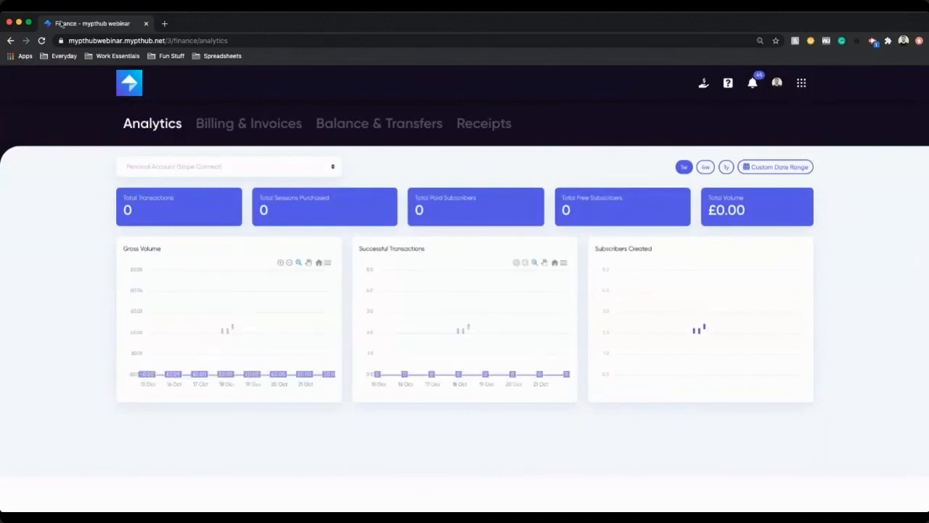
pyautogui.click(726, 167)
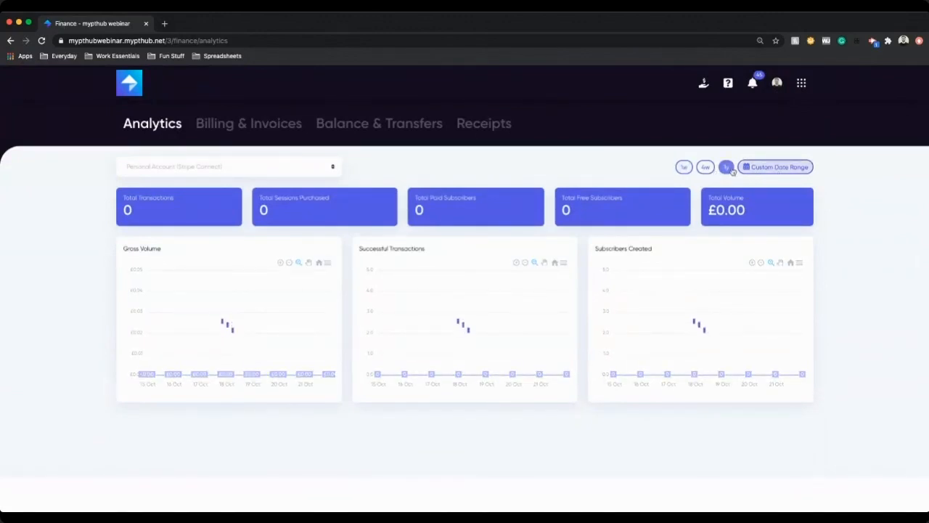
pyautogui.click(257, 123)
pyautogui.click(485, 166)
pyautogui.click(375, 126)
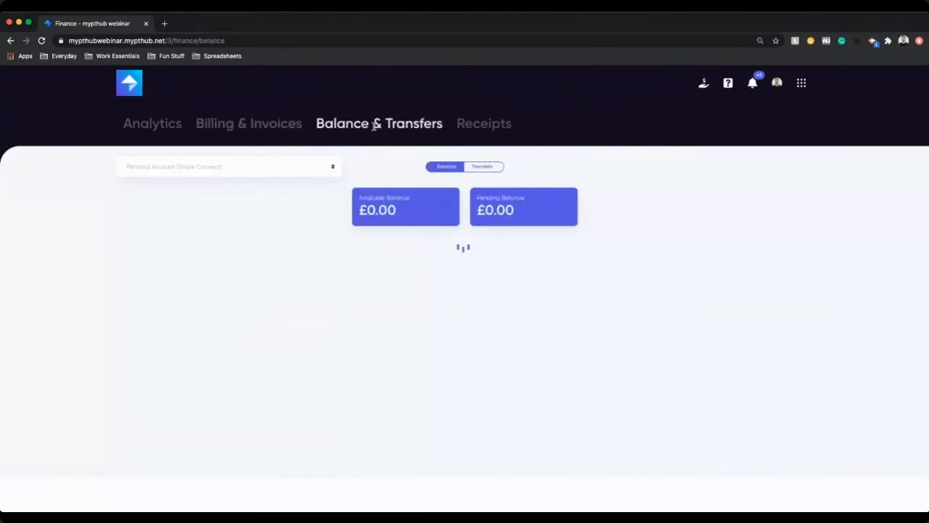
pyautogui.click(483, 126)
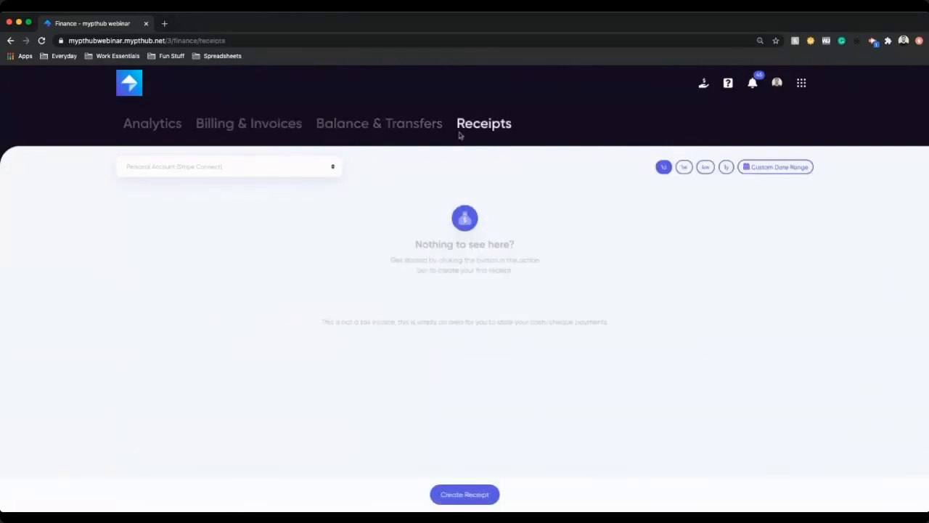
# Step: Start a new receipt titled as a cash payment from the client, with receipt type Cash
pyautogui.click(485, 498)
pyautogui.click(414, 149)
pyautogui.write('C')
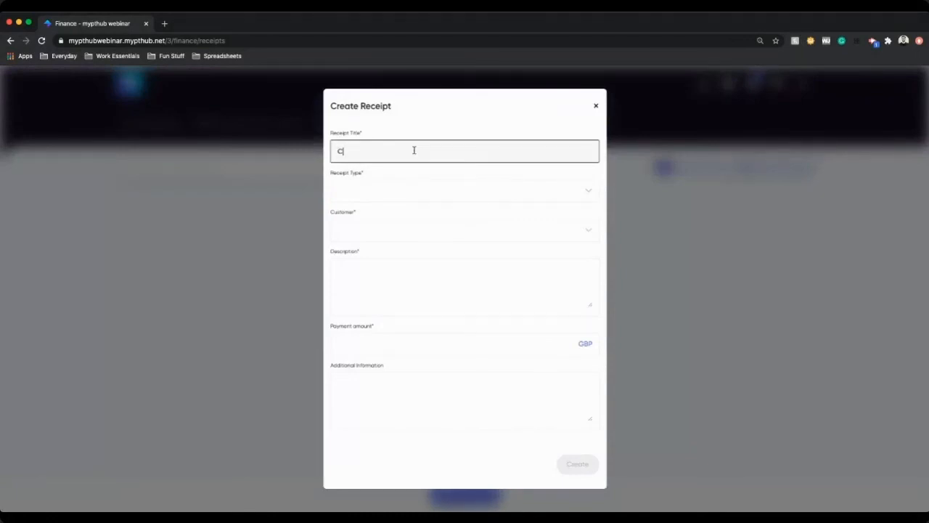
pyautogui.write('ash Payment - Ryan')
pyautogui.click(429, 191)
pyautogui.click(400, 210)
pyautogui.click(386, 225)
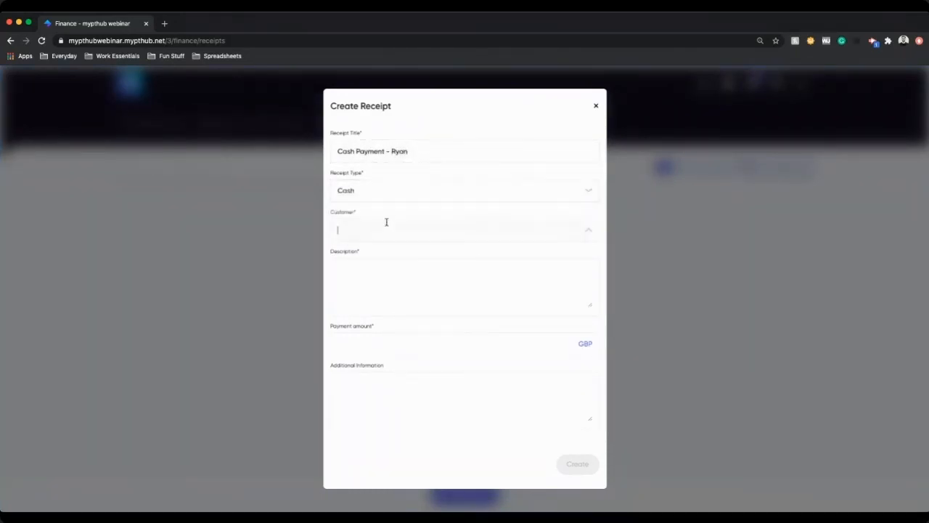
# Step: Choose the client as customer, set the payment amount to 10 GBP and description '10 sessions', and create the receipt
pyautogui.click(380, 302)
pyautogui.click(392, 284)
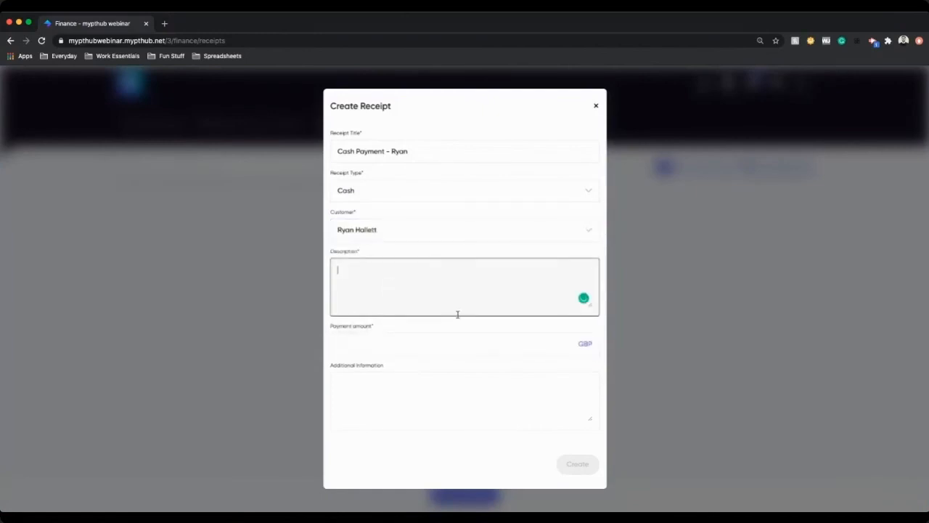
pyautogui.click(474, 350)
pyautogui.write('10')
pyautogui.click(447, 308)
pyautogui.write('1')
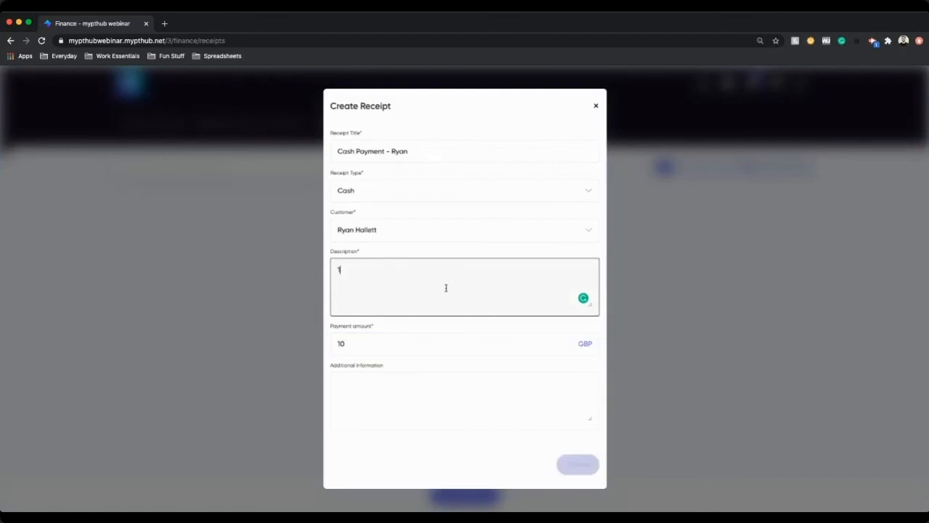
pyautogui.write('0 sessions')
pyautogui.click(591, 463)
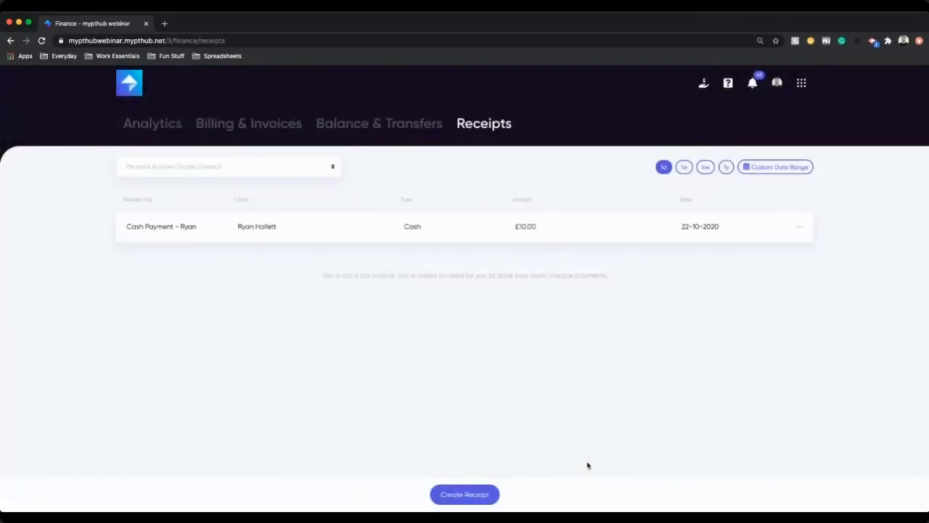
pyautogui.click(800, 228)
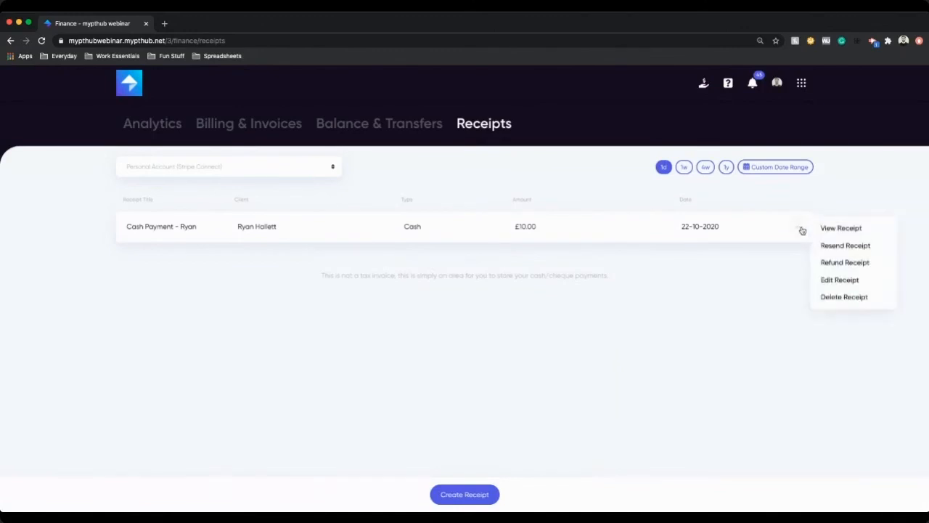
pyautogui.click(712, 284)
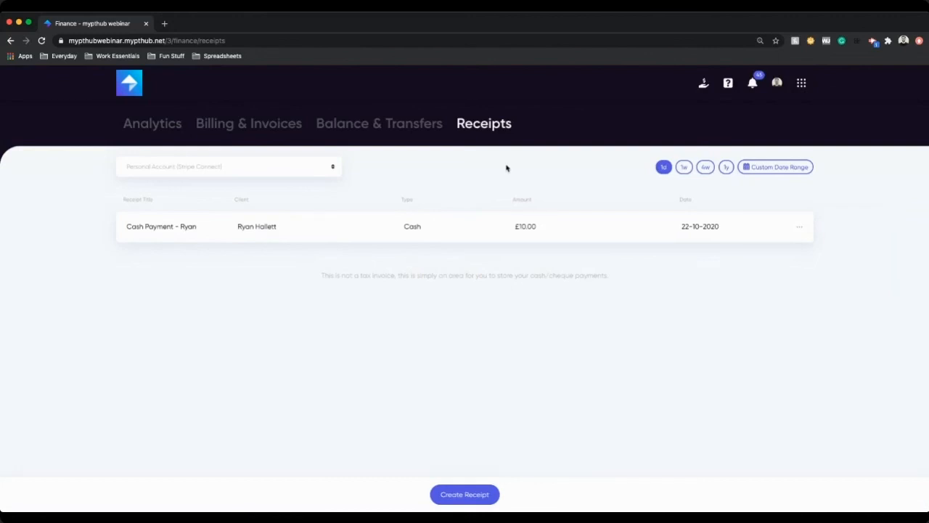
# Step: Open the Marketplace and browse its home carousel and the Offers listing
pyautogui.click(802, 84)
pyautogui.click(796, 183)
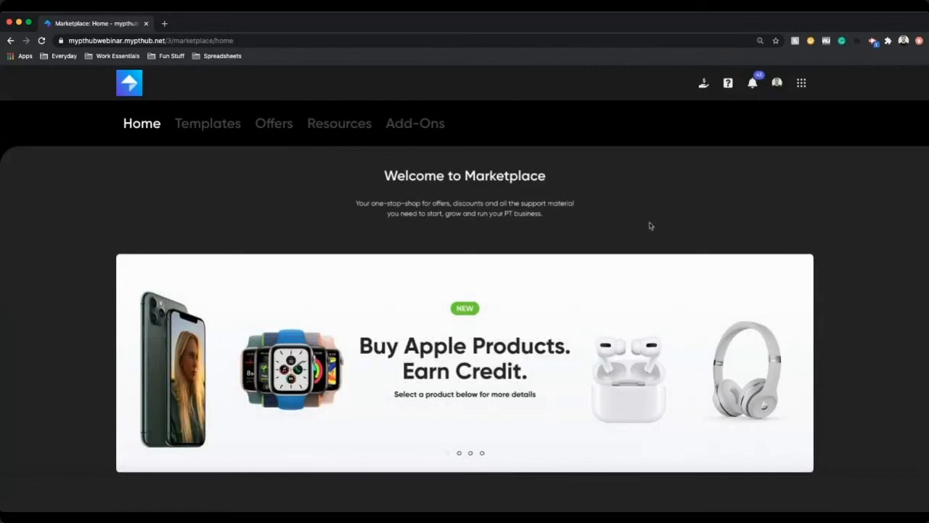
pyautogui.scroll(-3, 644, 236)
pyautogui.scroll(3, 643, 235)
pyautogui.click(459, 453)
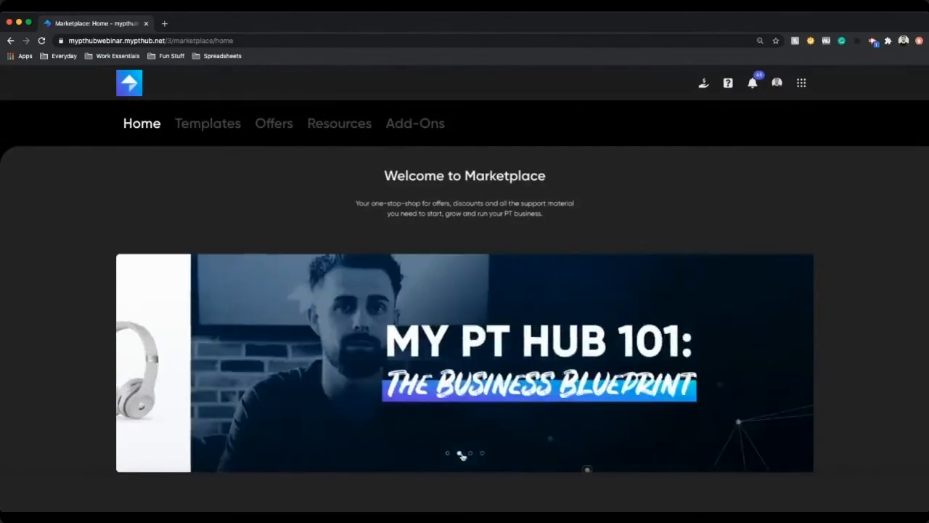
pyautogui.scroll(-1, 418, 323)
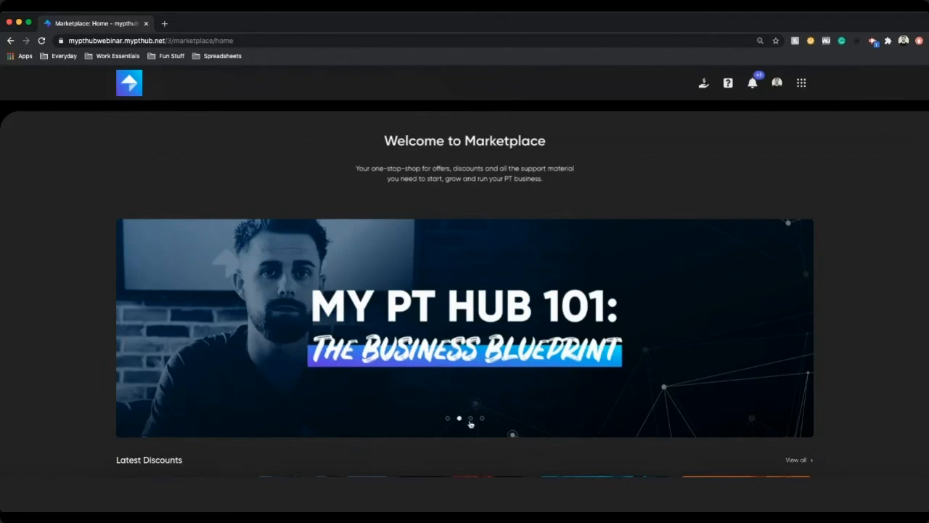
pyautogui.click(471, 418)
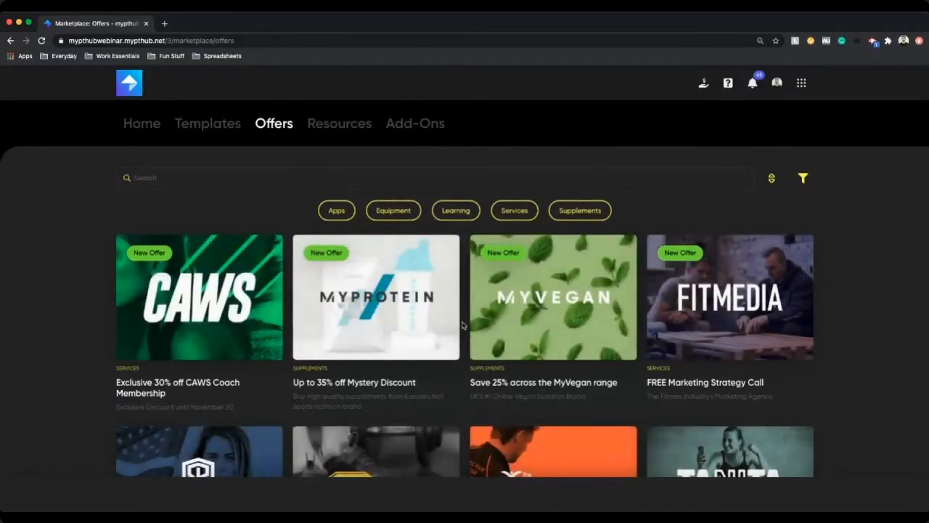
pyautogui.scroll(-5, 462, 325)
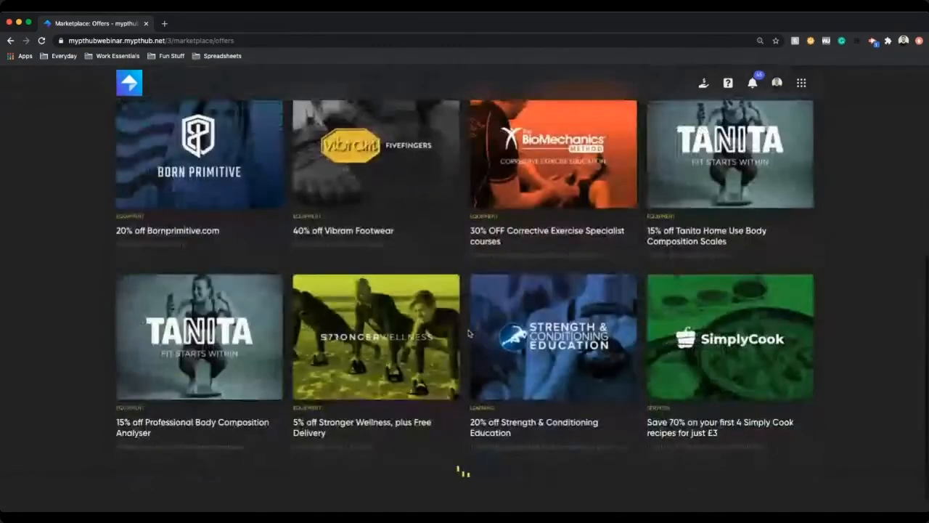
pyautogui.scroll(-2, 469, 333)
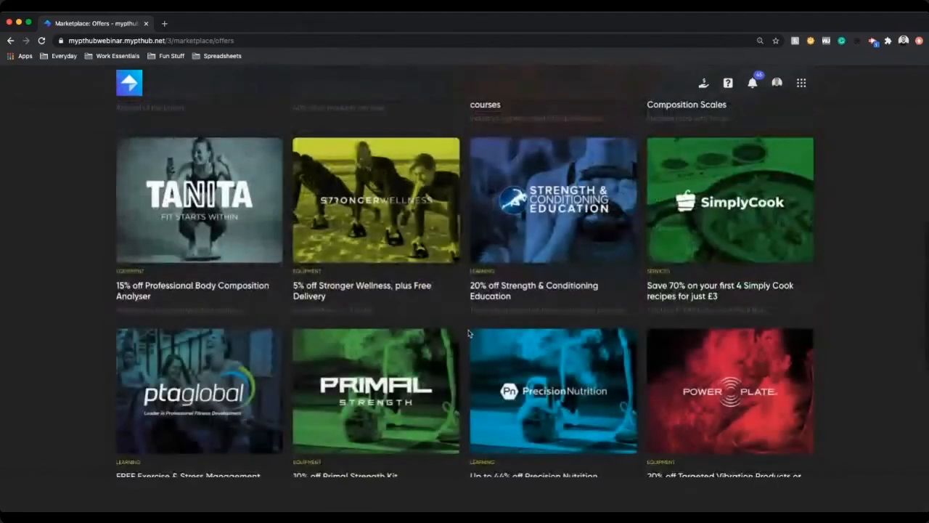
# Step: Scroll through the rest of the Marketplace Offers listing and back to the top
pyautogui.scroll(-4, 468, 333)
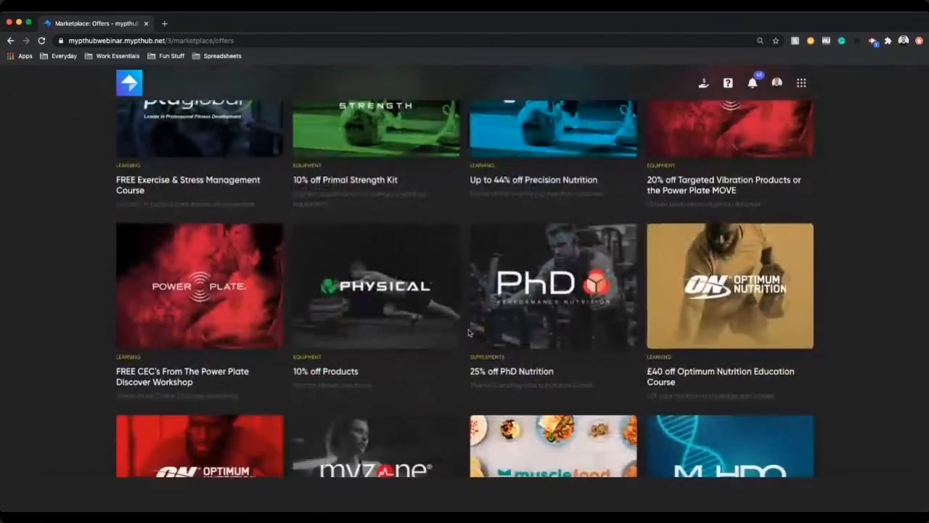
pyautogui.scroll(-2, 468, 333)
pyautogui.scroll(-3, 470, 332)
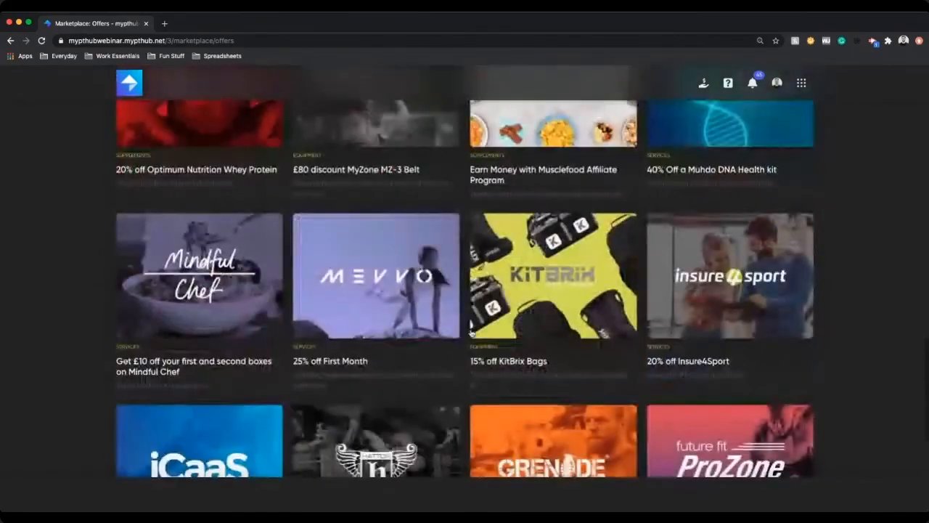
pyautogui.scroll(-5, 471, 333)
pyautogui.scroll(18, 471, 334)
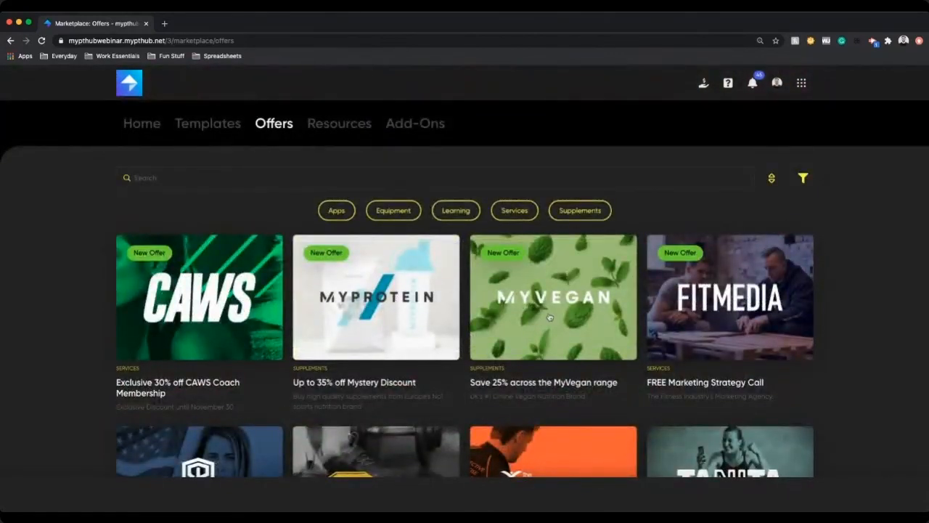
# Step: Open the Resources section, switch to Templates, and browse the template listing
pyautogui.click(342, 125)
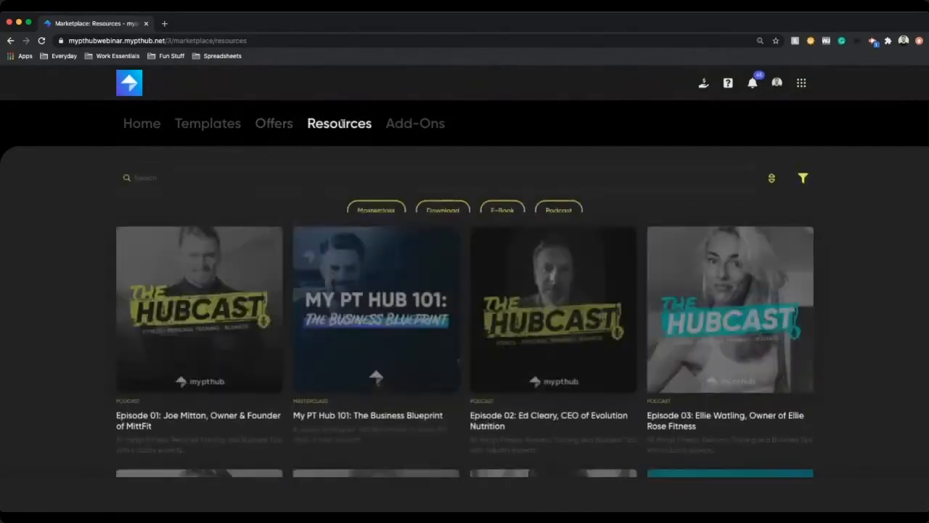
pyautogui.click(208, 127)
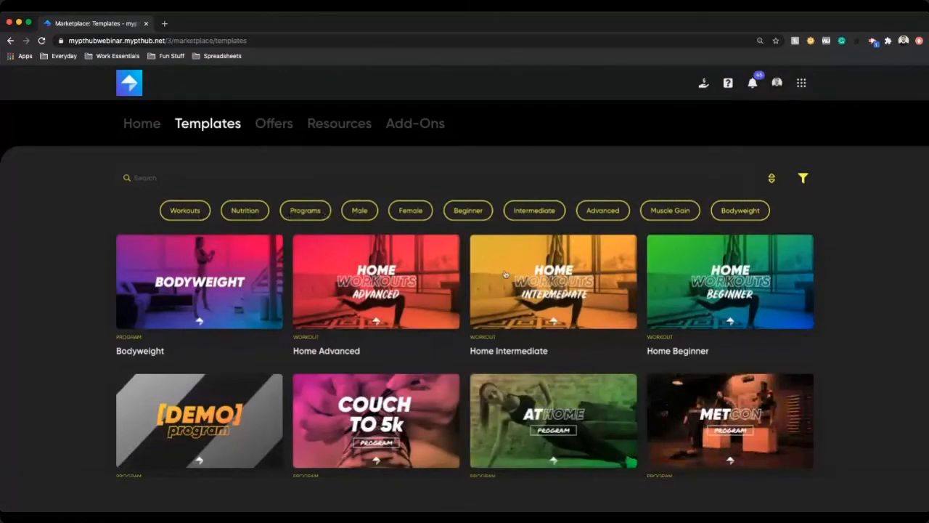
pyautogui.scroll(-5, 595, 332)
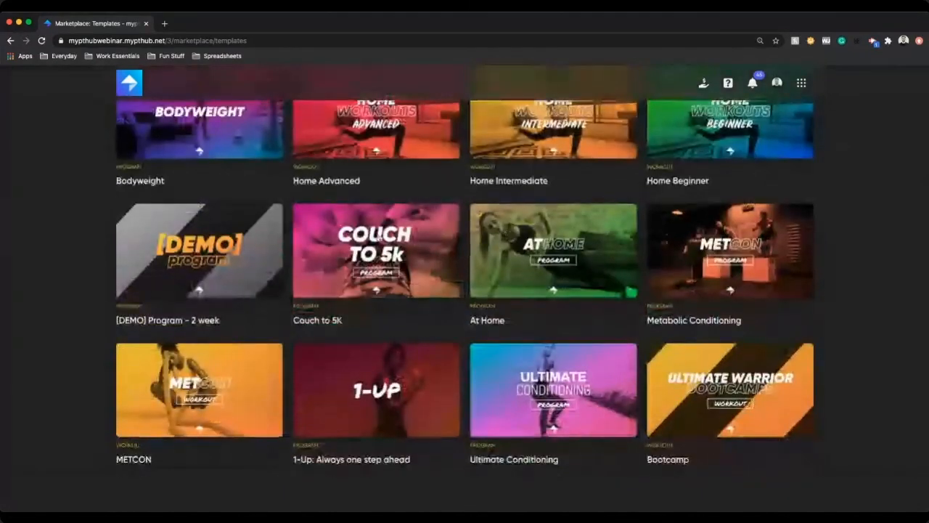
pyautogui.scroll(4, 566, 283)
pyautogui.scroll(-6, 524, 302)
pyautogui.scroll(-5, 524, 303)
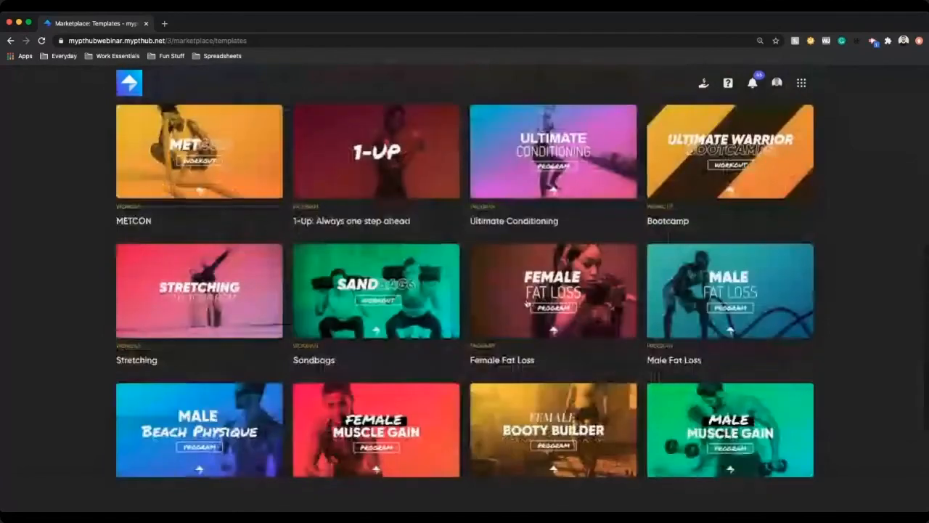
pyautogui.scroll(10, 529, 300)
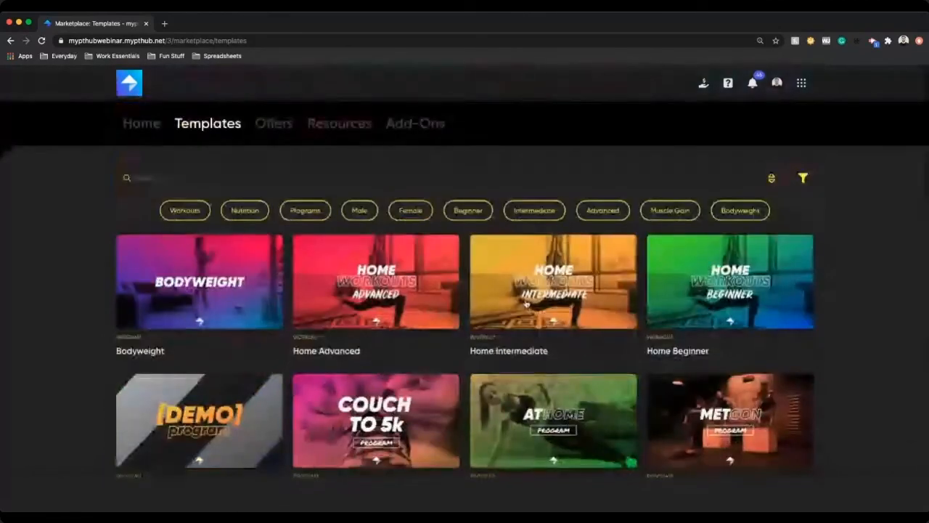
# Step: Filter the templates by Workouts, then open the Offers and Resources sections
pyautogui.click(186, 210)
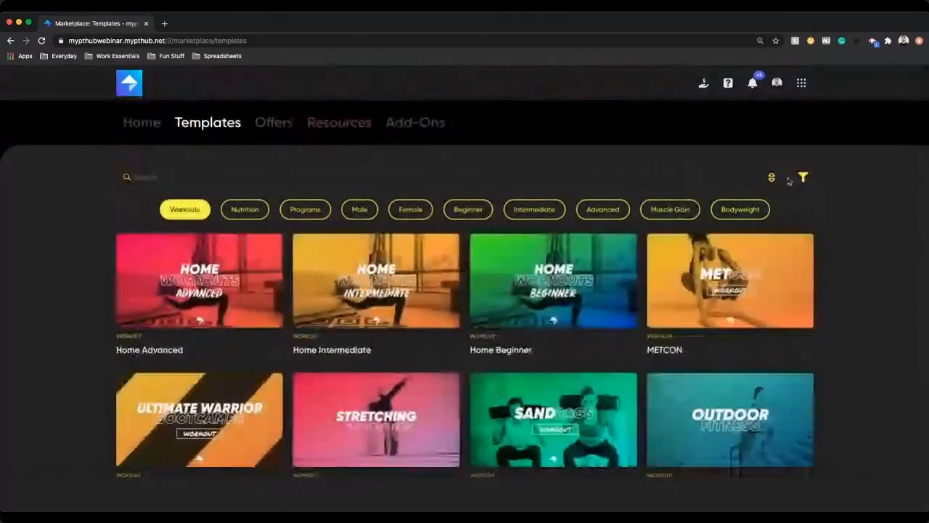
pyautogui.click(287, 125)
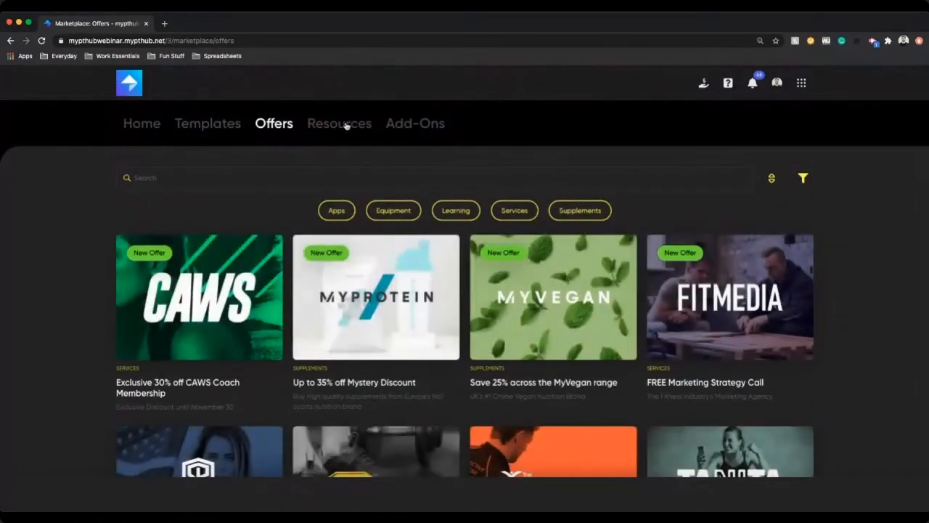
pyautogui.click(346, 126)
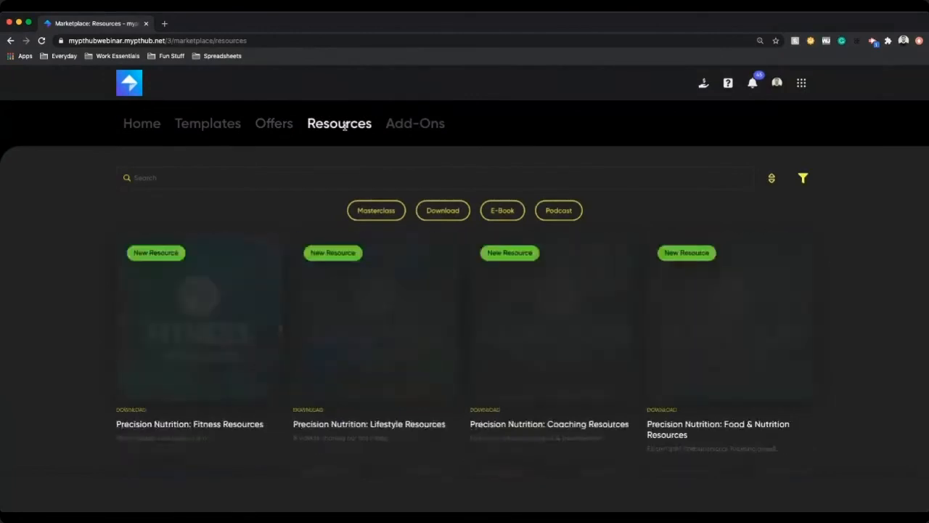
# Step: Toggle the Masterclass resource filter and browse the Resources listing
pyautogui.click(387, 212)
pyautogui.click(404, 211)
pyautogui.scroll(-3, 421, 424)
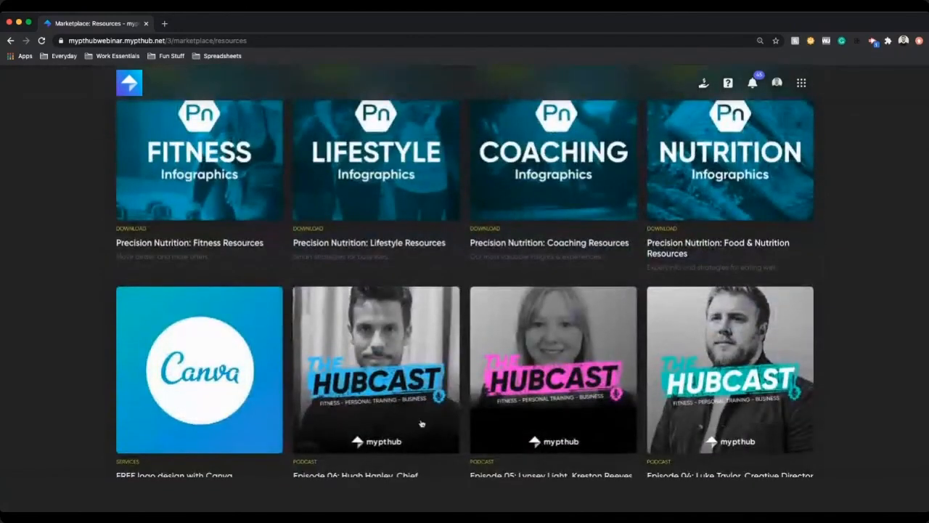
pyautogui.scroll(-3, 421, 424)
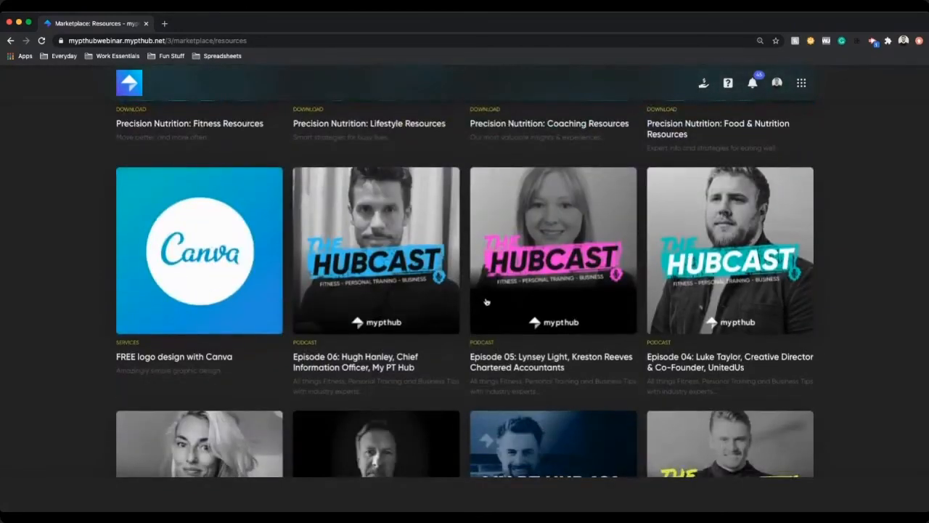
pyautogui.scroll(5, 486, 302)
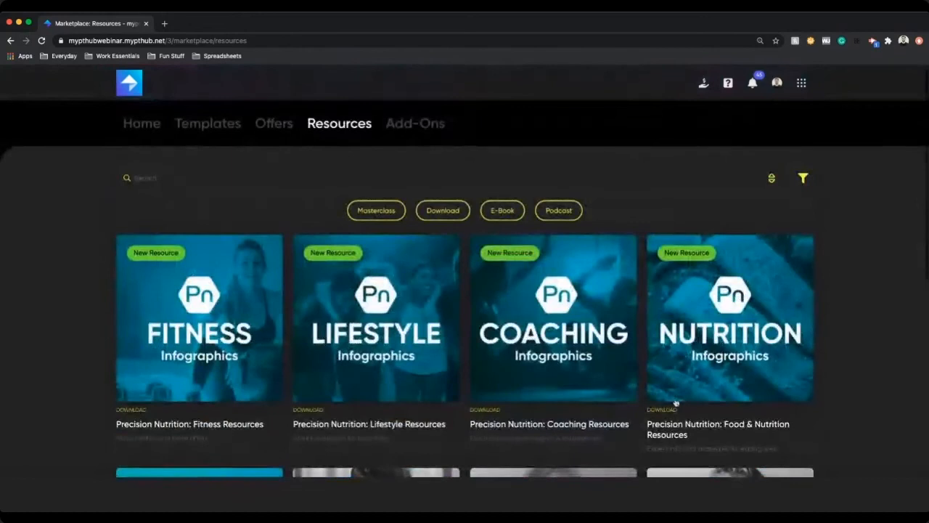
pyautogui.scroll(-5, 679, 392)
pyautogui.scroll(-3, 579, 324)
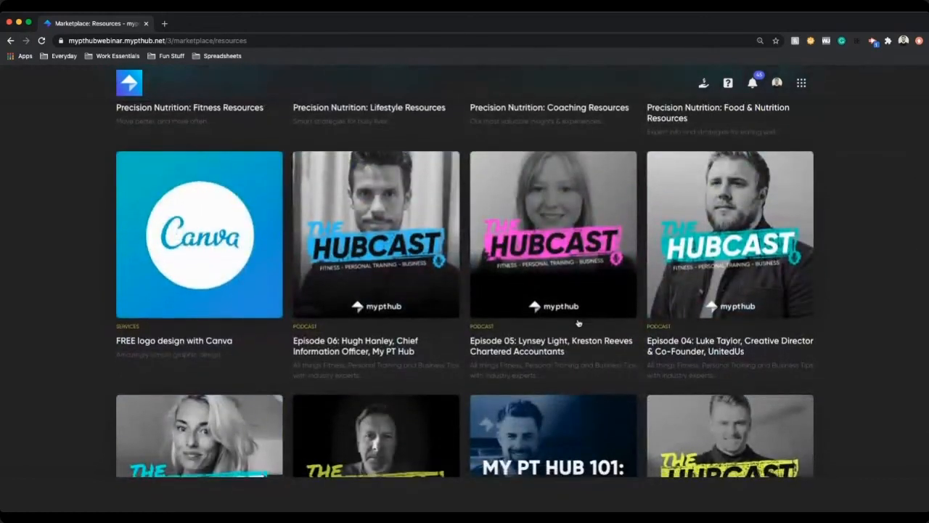
pyautogui.scroll(8, 580, 270)
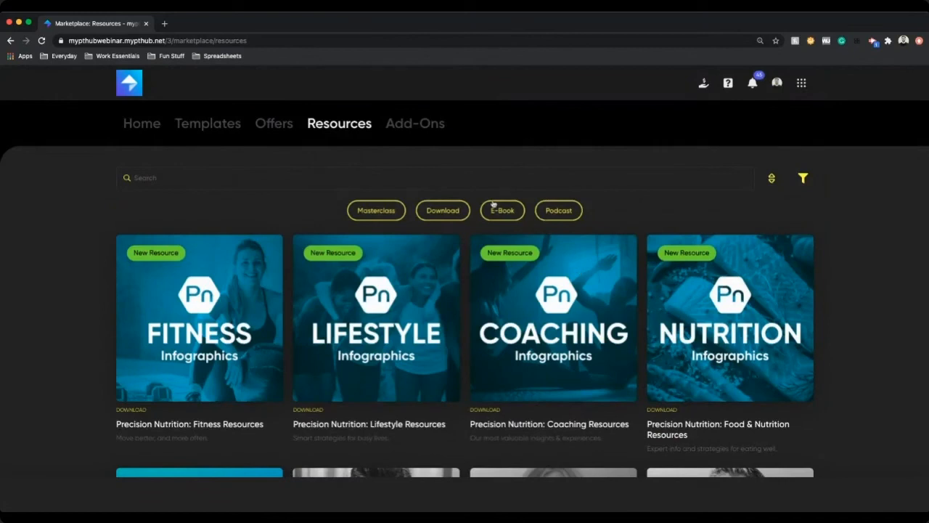
# Step: Open the Add-Ons section and browse the available add-ons
pyautogui.click(418, 124)
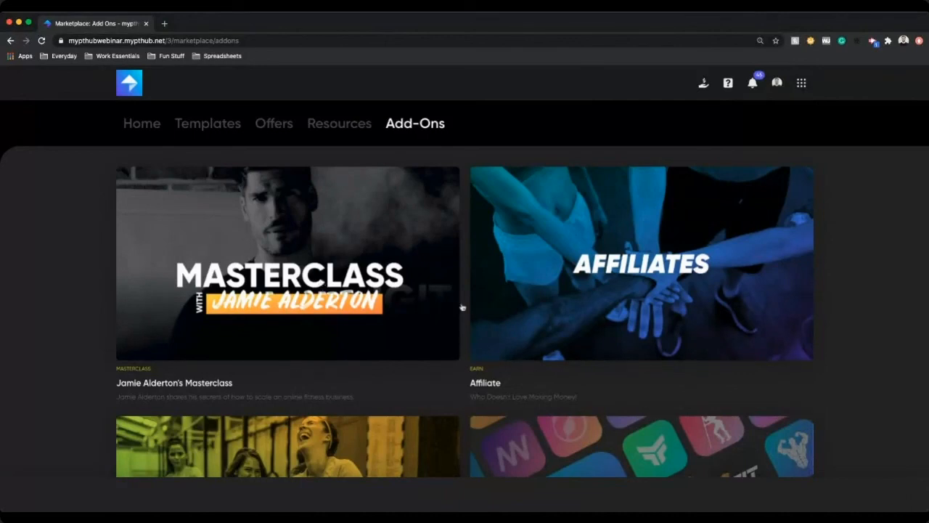
pyautogui.scroll(-1, 497, 311)
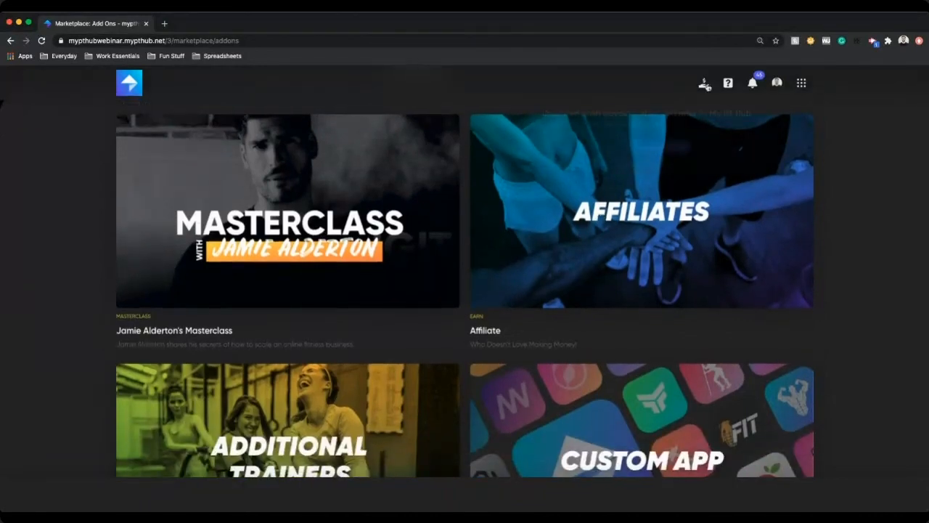
pyautogui.click(703, 84)
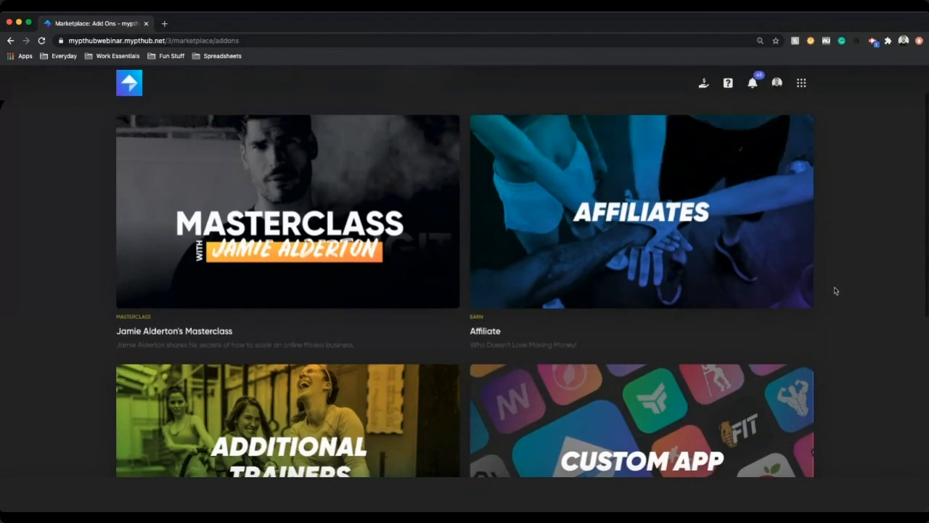
pyautogui.scroll(-2, 828, 294)
pyautogui.scroll(-1, 639, 352)
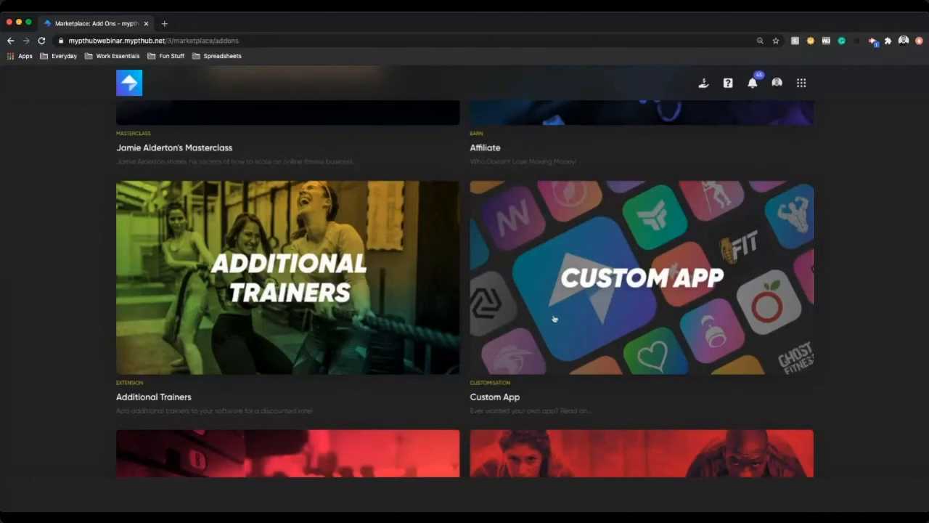
# Step: Open the Custom App add-on page, review its details and purchase form, and return to Add-Ons
pyautogui.click(554, 318)
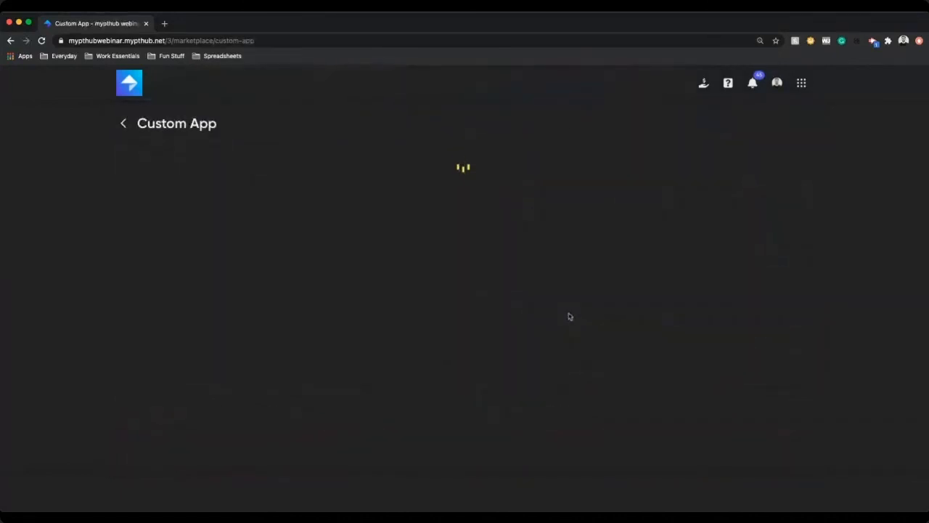
pyautogui.scroll(-3, 556, 392)
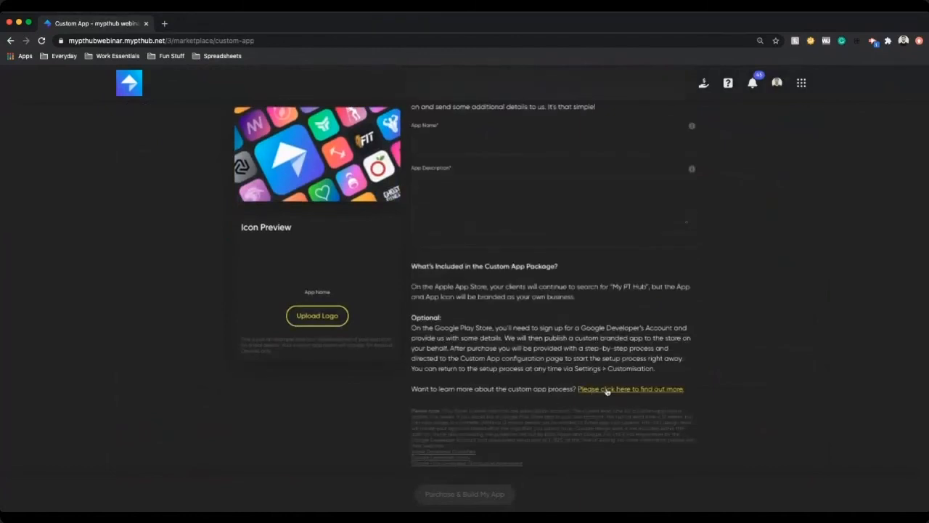
pyautogui.scroll(3, 614, 390)
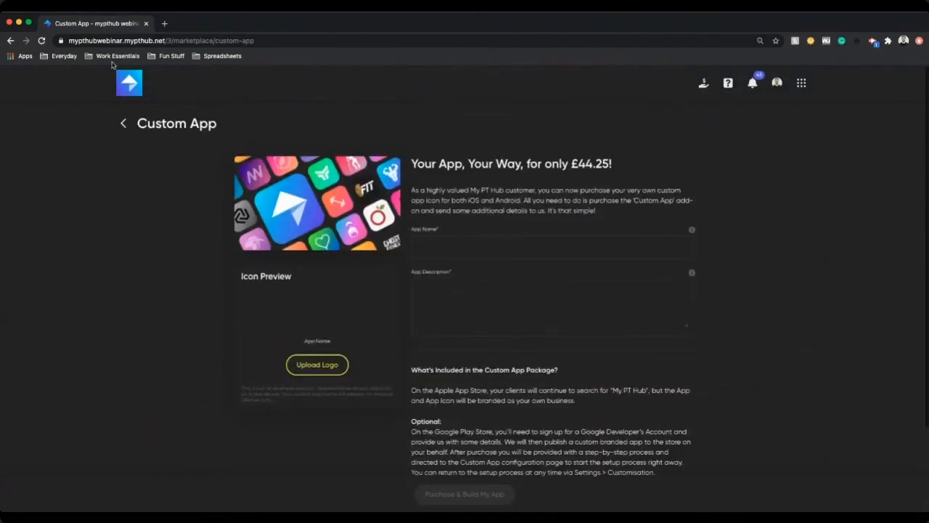
pyautogui.click(126, 123)
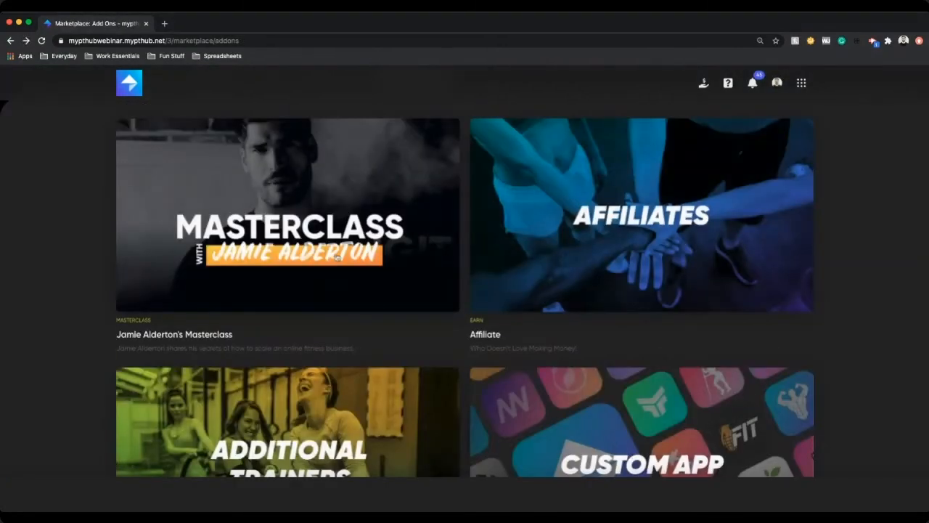
# Step: Scroll through the remaining add-ons and back to the top
pyautogui.scroll(-4, 336, 258)
pyautogui.scroll(-3, 336, 258)
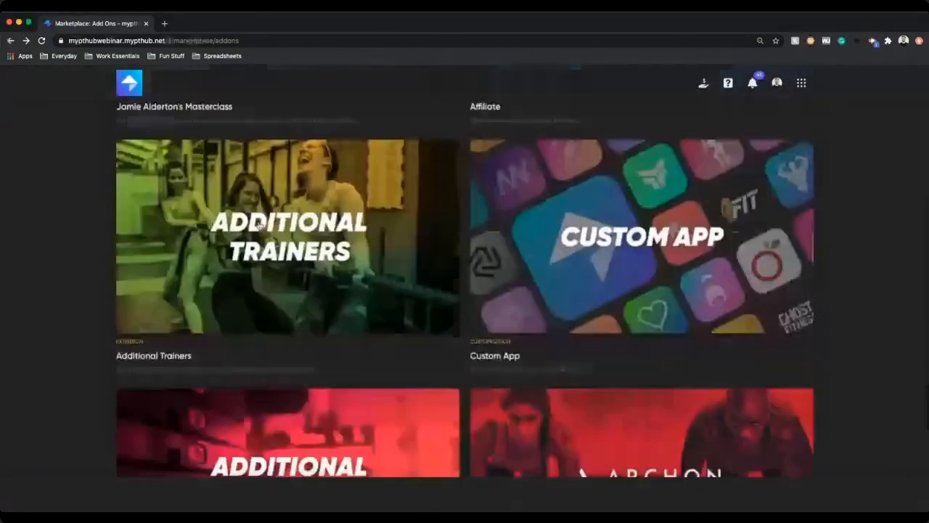
pyautogui.scroll(-5, 299, 254)
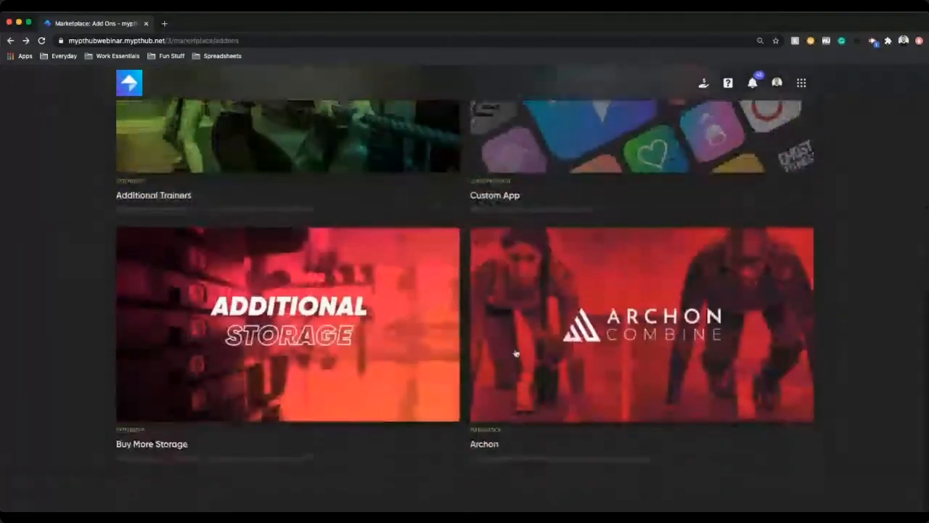
pyautogui.scroll(10, 697, 313)
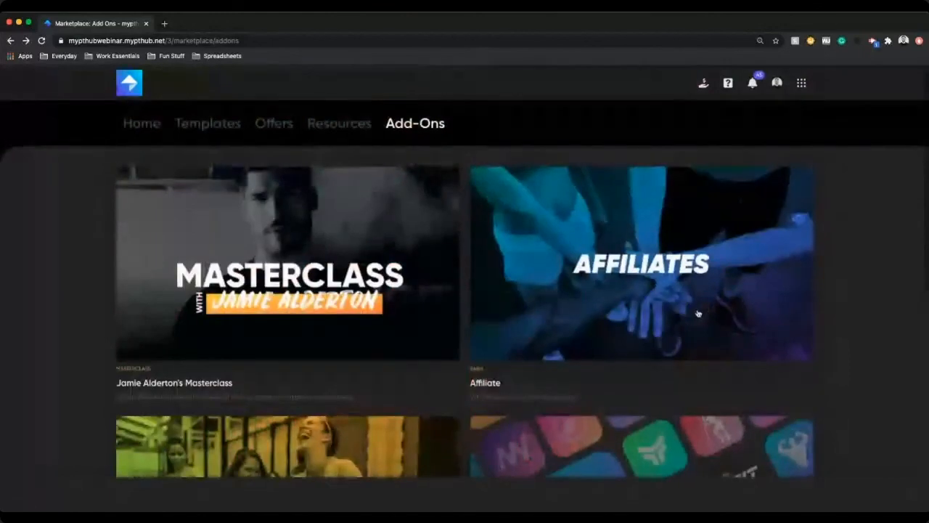
# Step: Open Settings from the app menu and view My Details, Company Details, Email / Password and Measurement Units
pyautogui.click(802, 83)
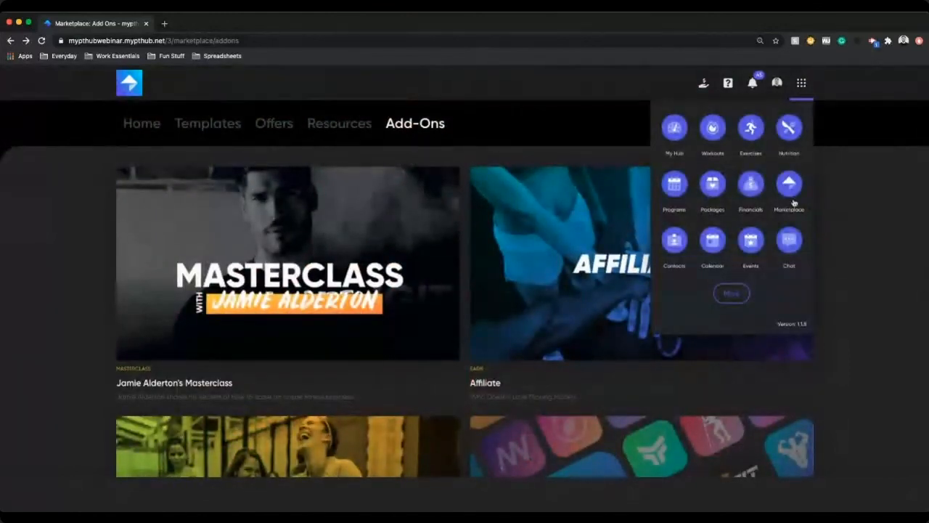
pyautogui.click(793, 296)
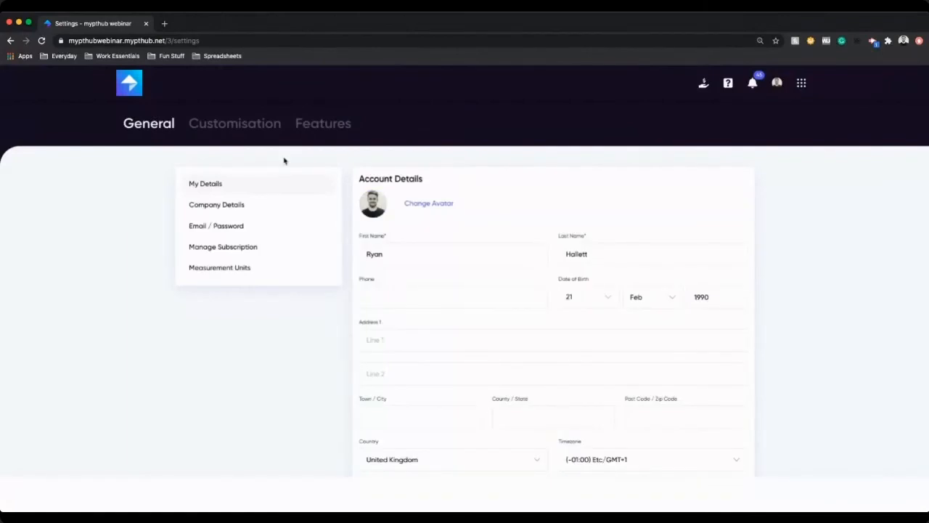
pyautogui.scroll(-1, 501, 221)
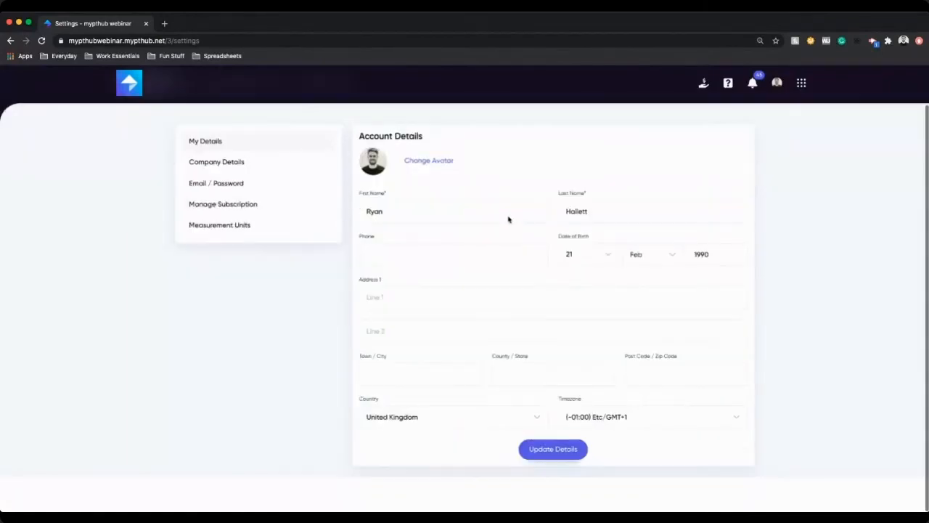
pyautogui.click(218, 164)
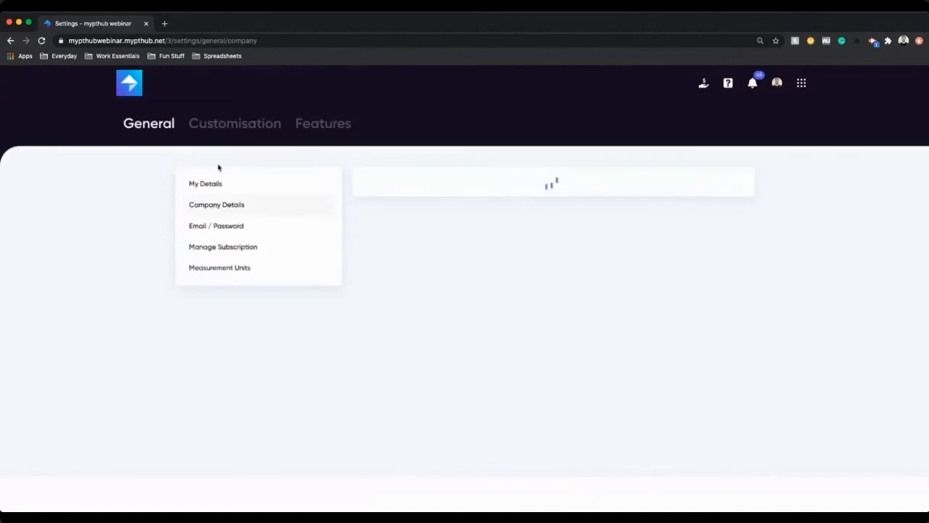
pyautogui.click(240, 227)
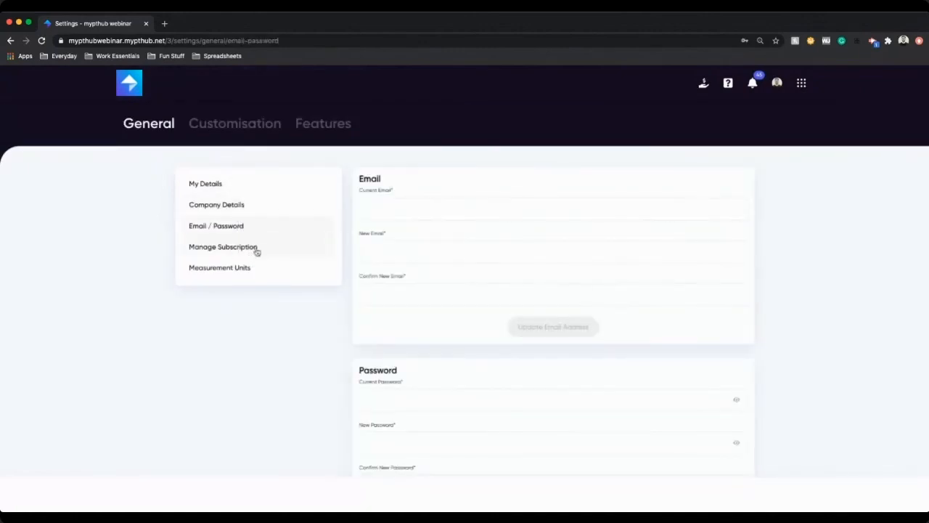
pyautogui.click(239, 270)
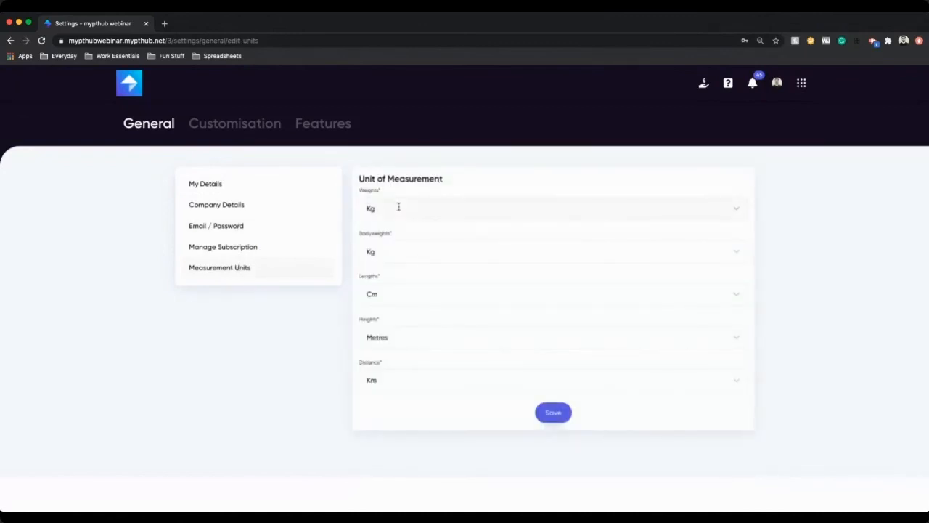
# Step: Open the Customisation settings and view the Theming and Custom App configuration pages
pyautogui.click(244, 126)
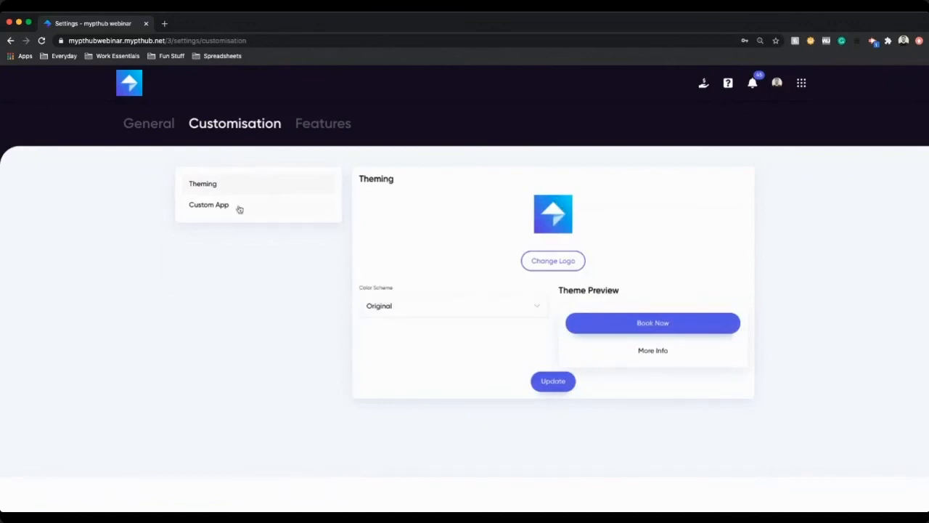
pyautogui.click(262, 207)
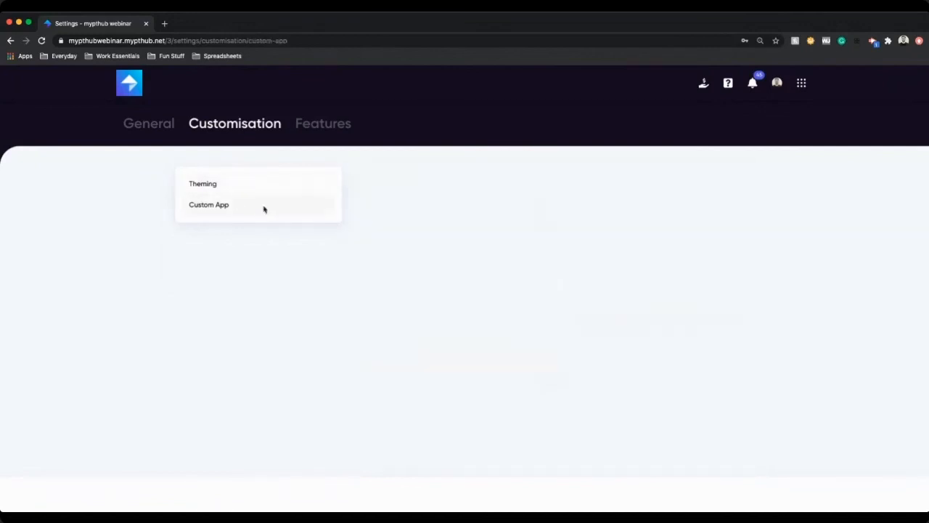
# Step: Open the Features settings and scroll through the email notification frequency options
pyautogui.click(327, 125)
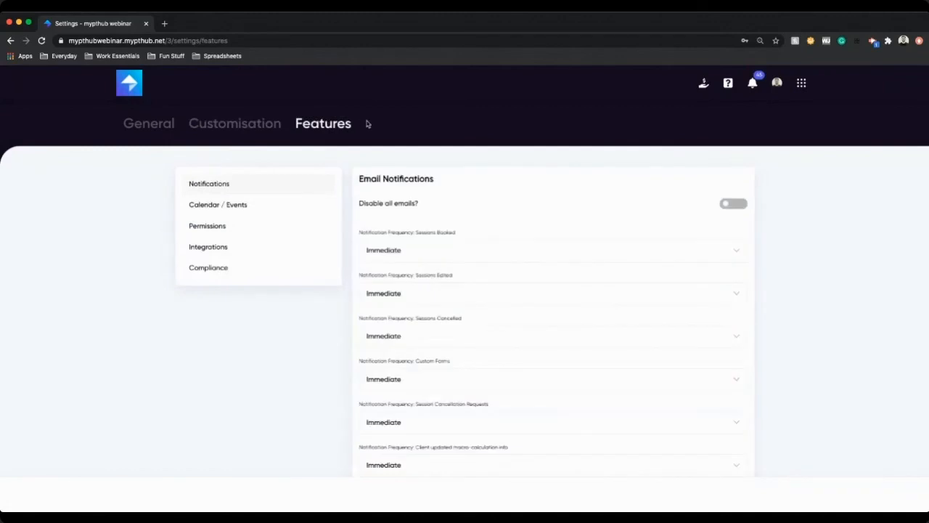
pyautogui.scroll(-3, 784, 314)
pyautogui.scroll(-4, 784, 313)
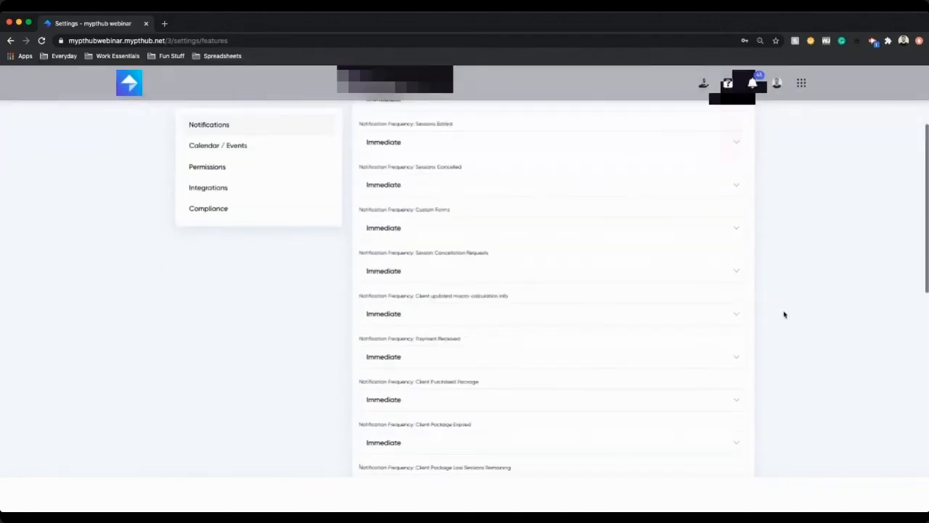
pyautogui.scroll(8, 784, 314)
# Step: View the Calendar / Events page, selecting its calendar feed URL, then view the Permissions and Integrations pages
pyautogui.click(242, 145)
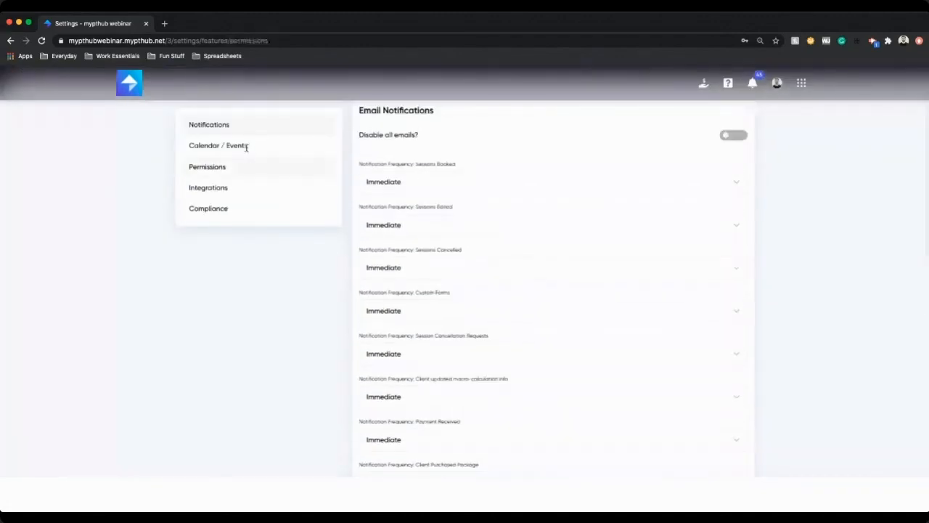
pyautogui.tripleClick(438, 223)
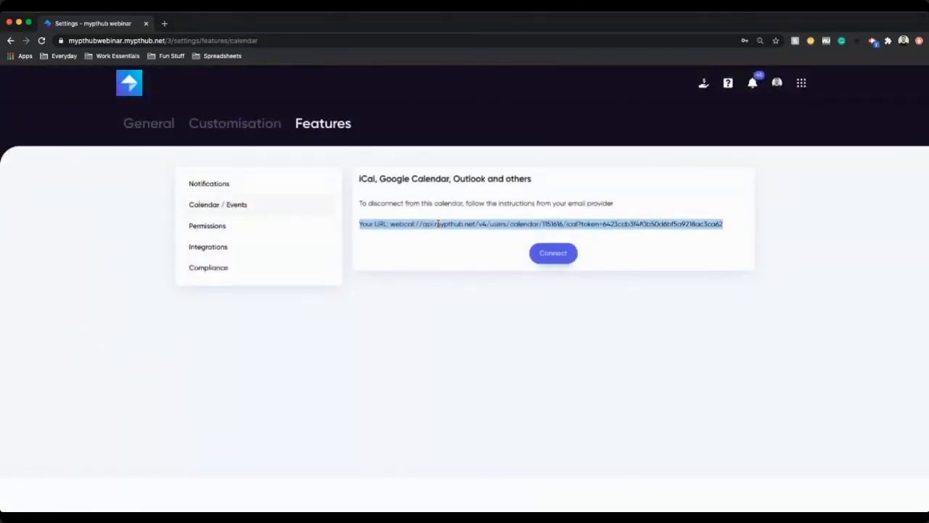
pyautogui.click(235, 228)
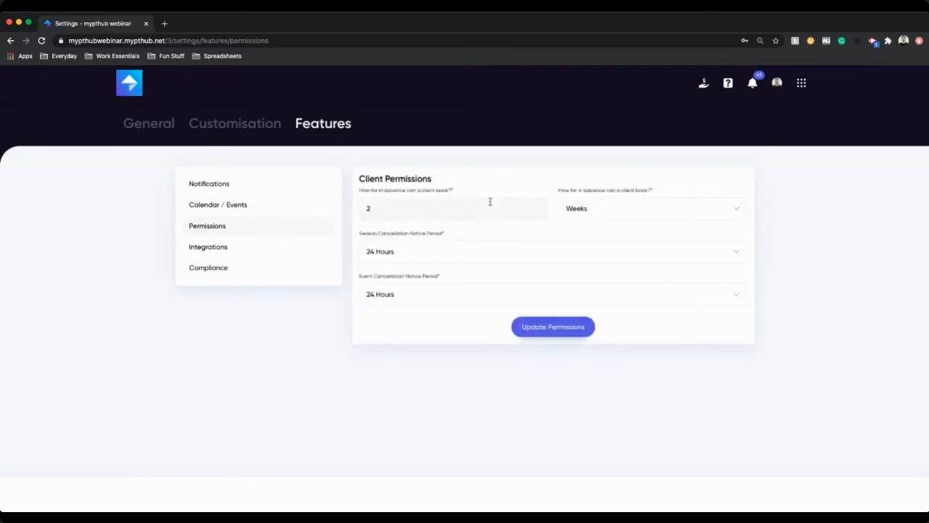
pyautogui.click(310, 250)
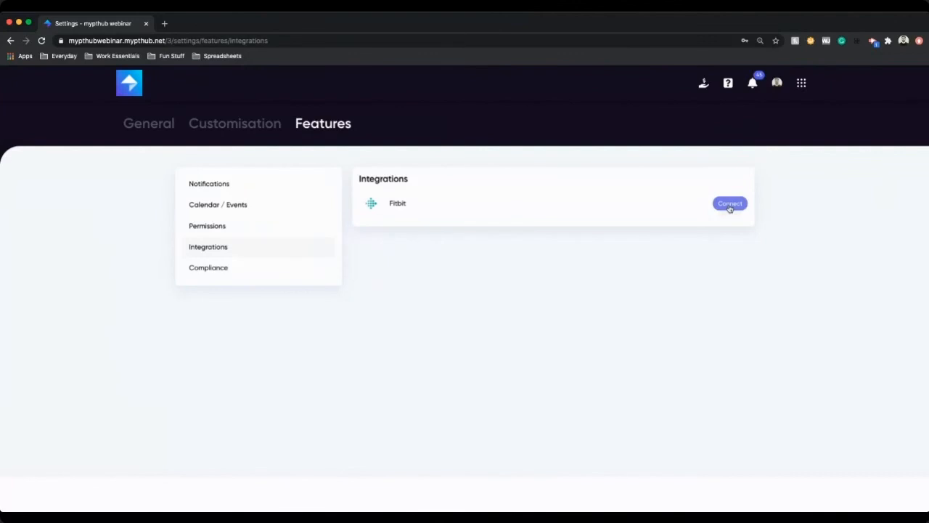
# Step: Set the Compliance range markers to 10% and 75%, save the compliance update, and return to the Dashboard
pyautogui.click(257, 269)
pyautogui.moveTo(512, 271); pyautogui.dragTo(395, 273)
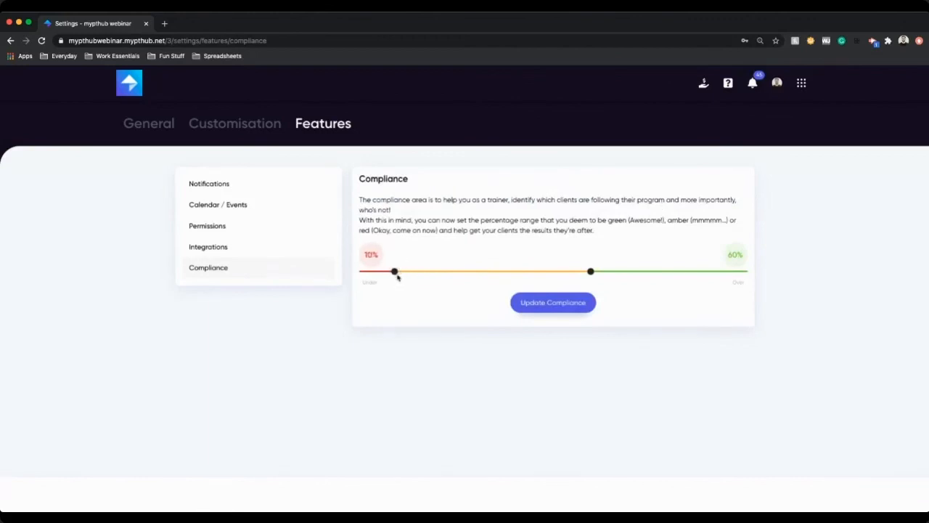
pyautogui.moveTo(591, 272); pyautogui.dragTo(649, 274)
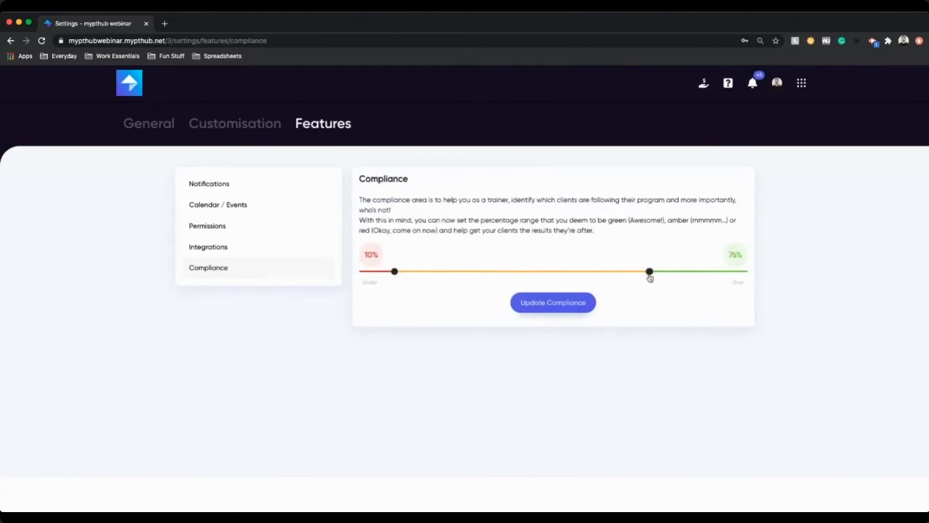
pyautogui.click(548, 311)
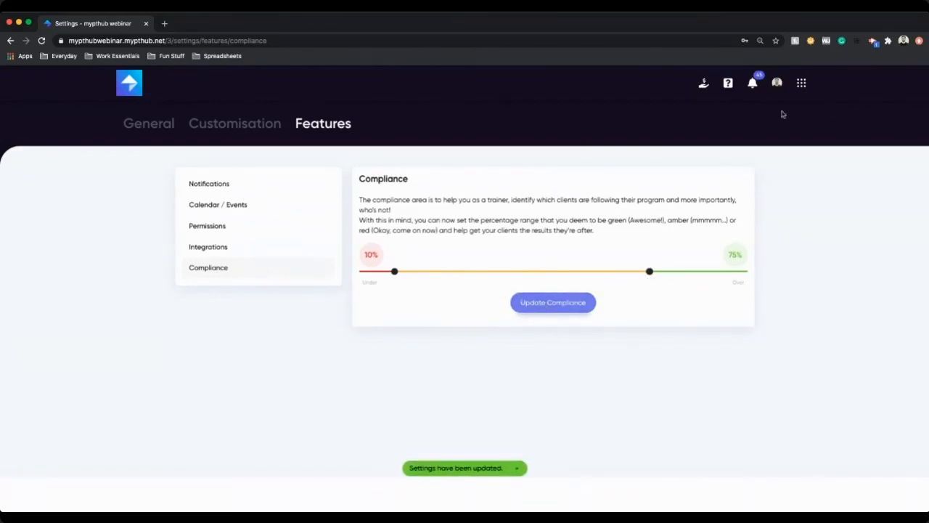
pyautogui.click(801, 83)
pyautogui.click(682, 128)
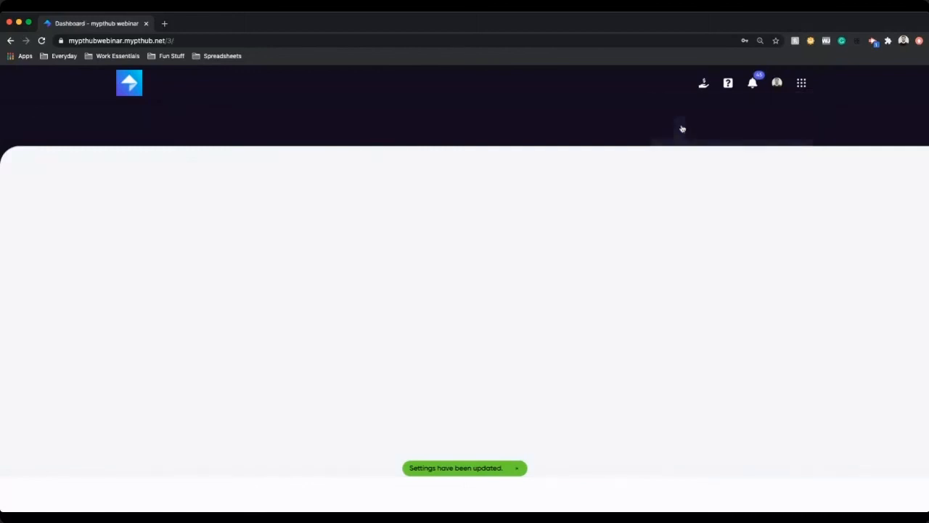